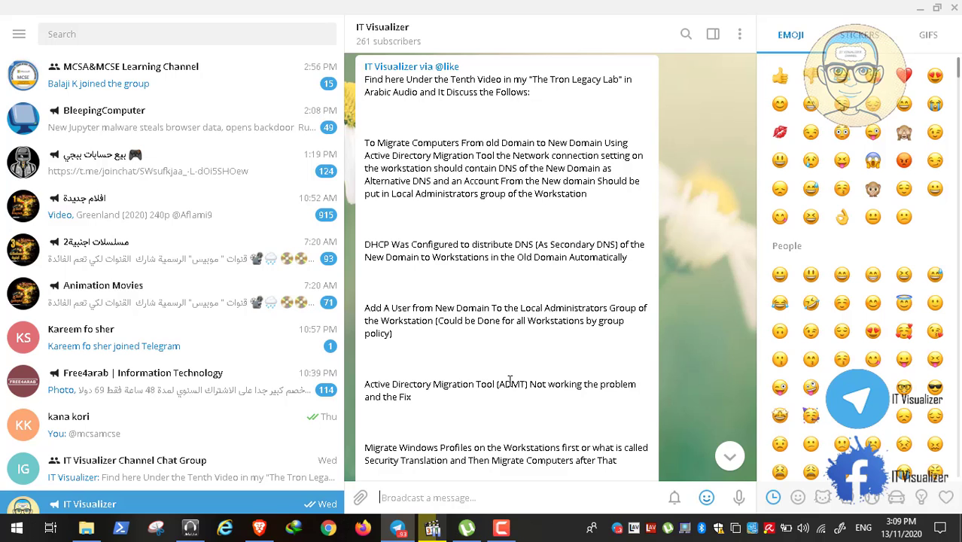
Replay Video11.mp4 full screen, pause it on the Notepad log, then return to Telegram.
scroll(508, 380, "down", 3)
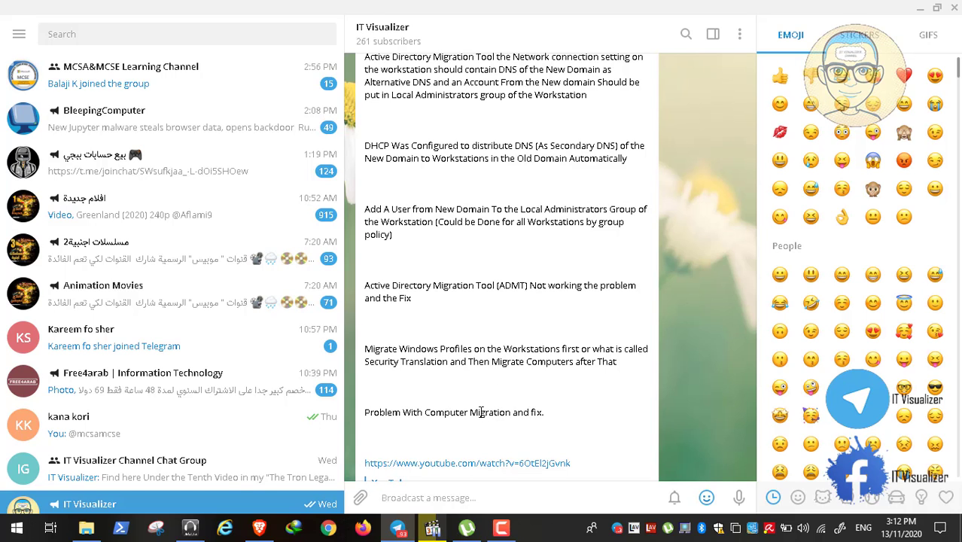
scroll(481, 412, "down", 3)
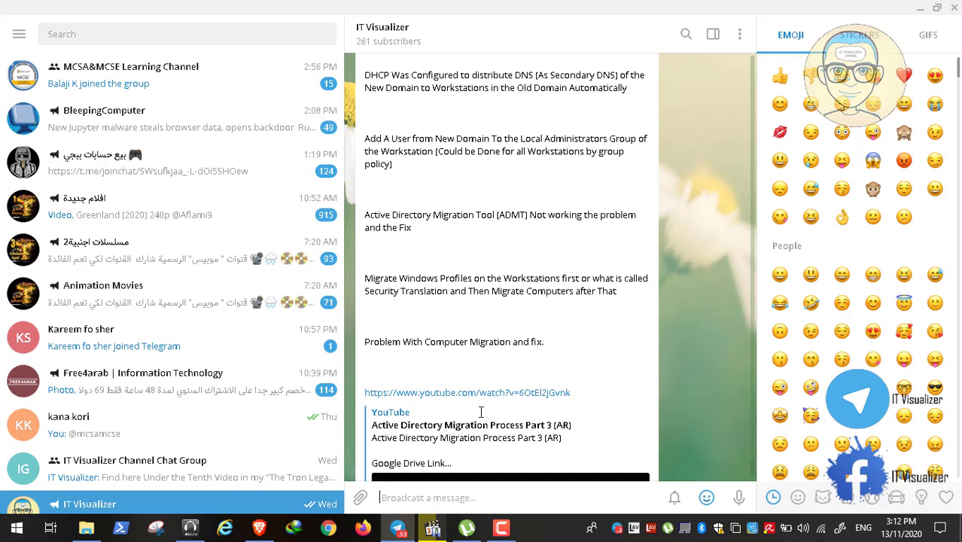
scroll(480, 412, "up", 1)
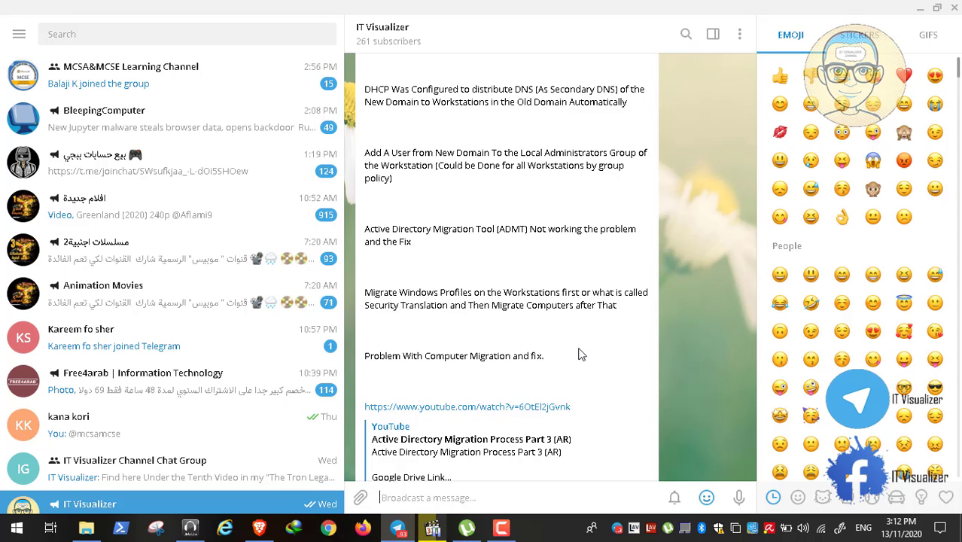
left_click(433, 530)
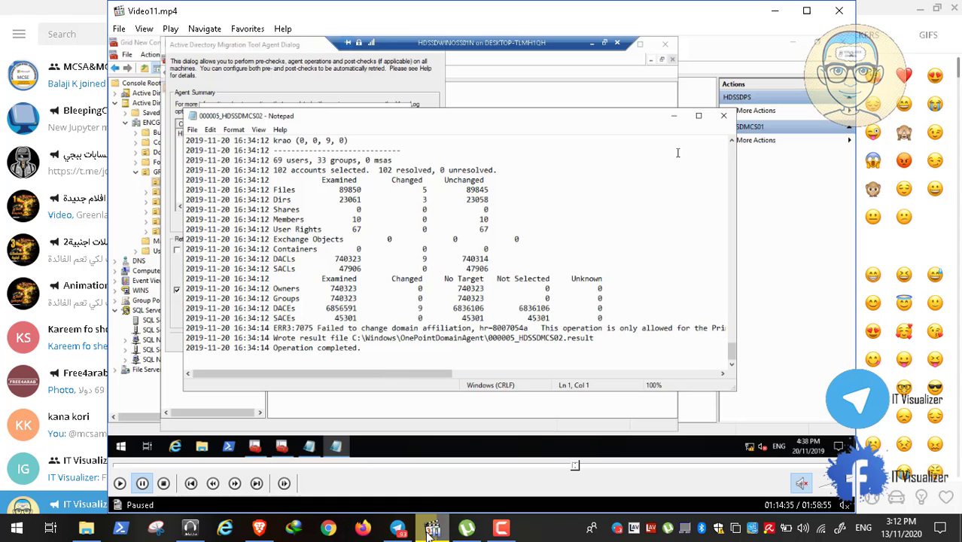
double_click(366, 242)
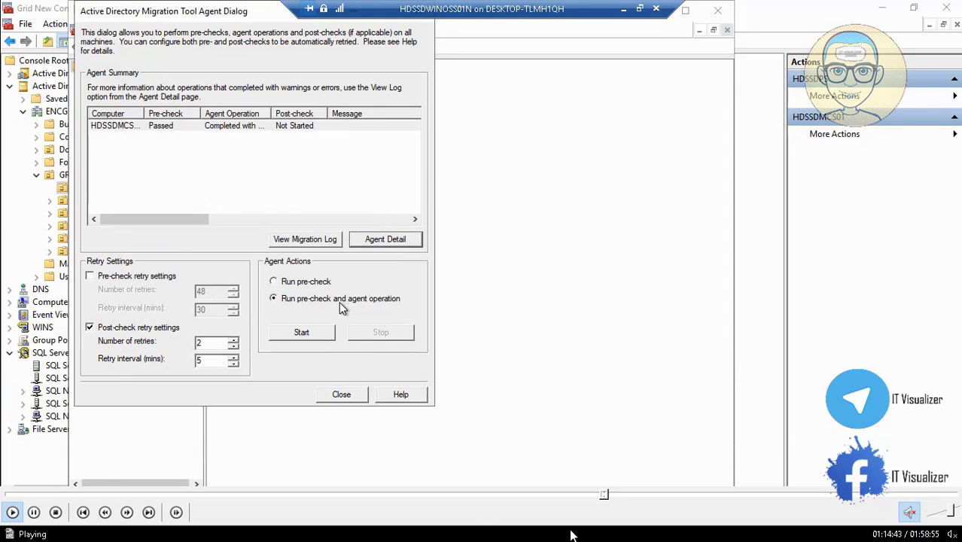
left_click(601, 497)
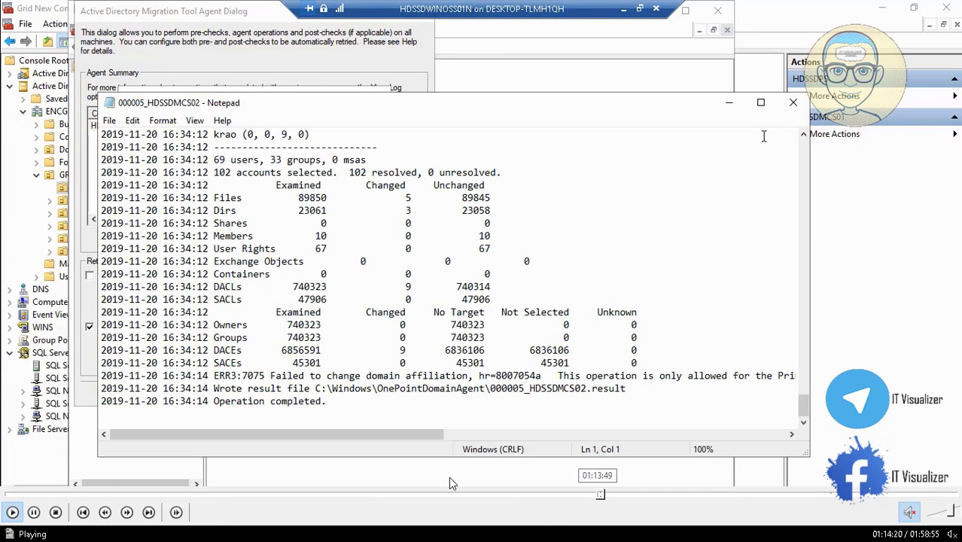
left_click(34, 513)
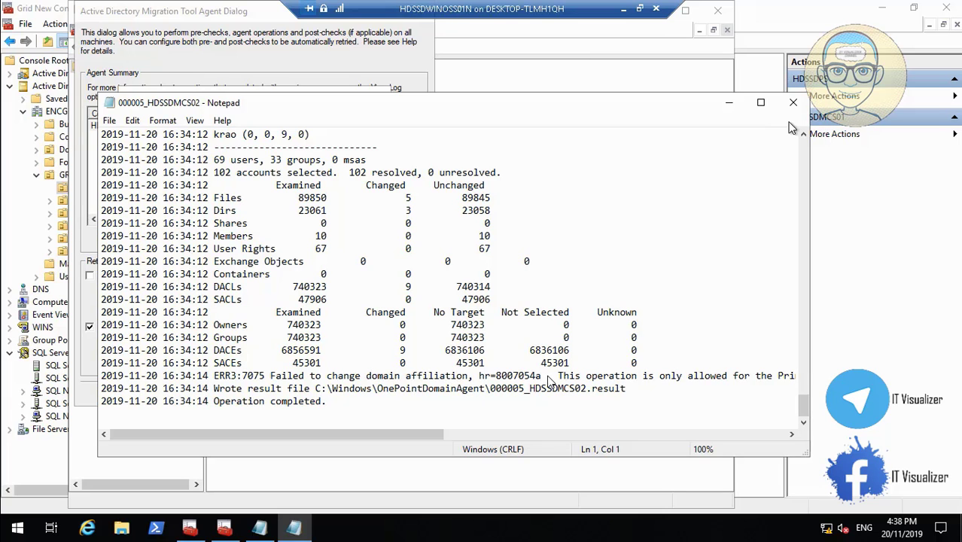
double_click(450, 350)
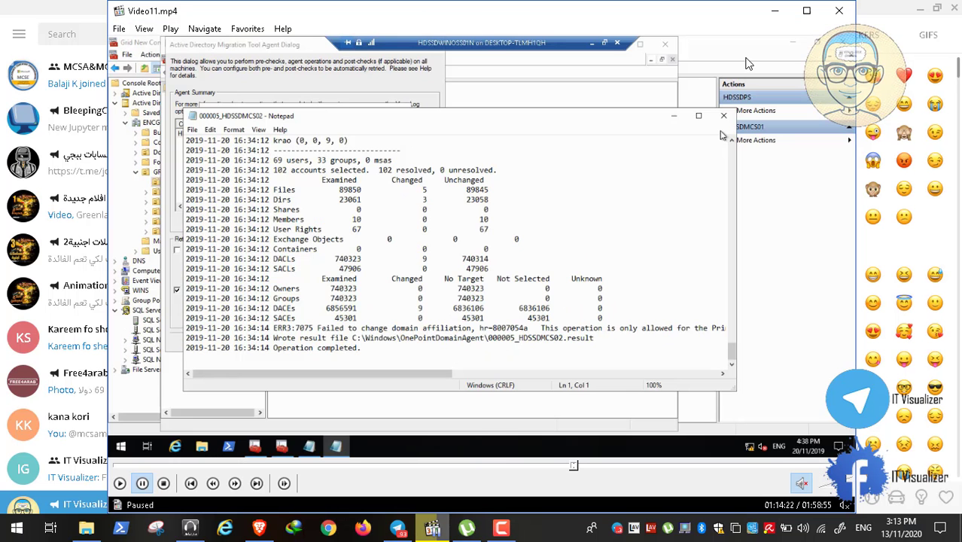
left_click(775, 10)
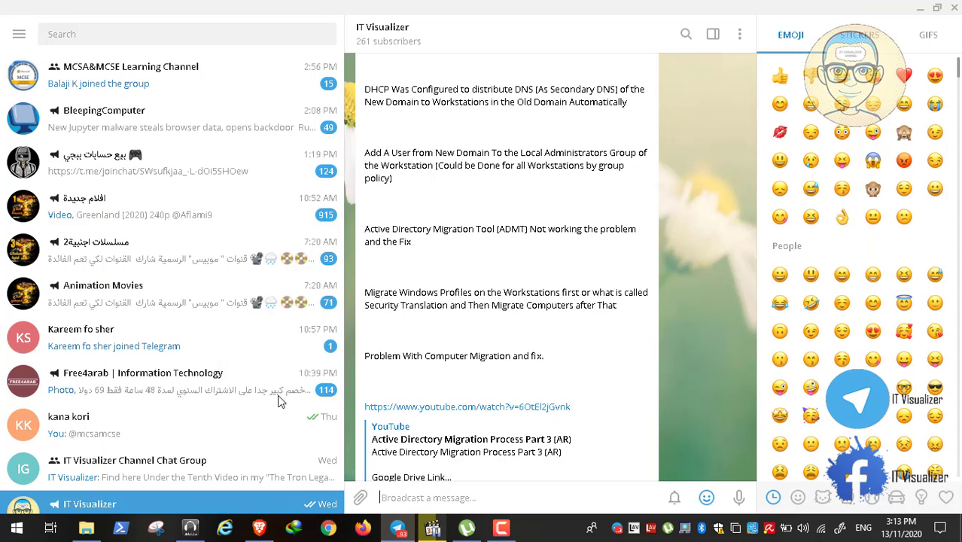
In a new Brave tab, open the ERR3:7075 thread from the Imported from Chrome bookmarks.
left_click(260, 528)
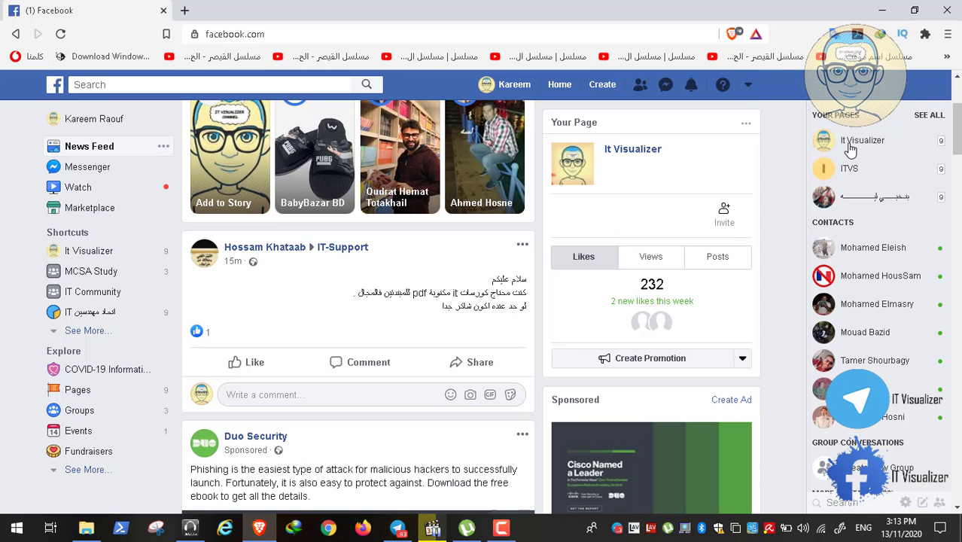
left_click(184, 10)
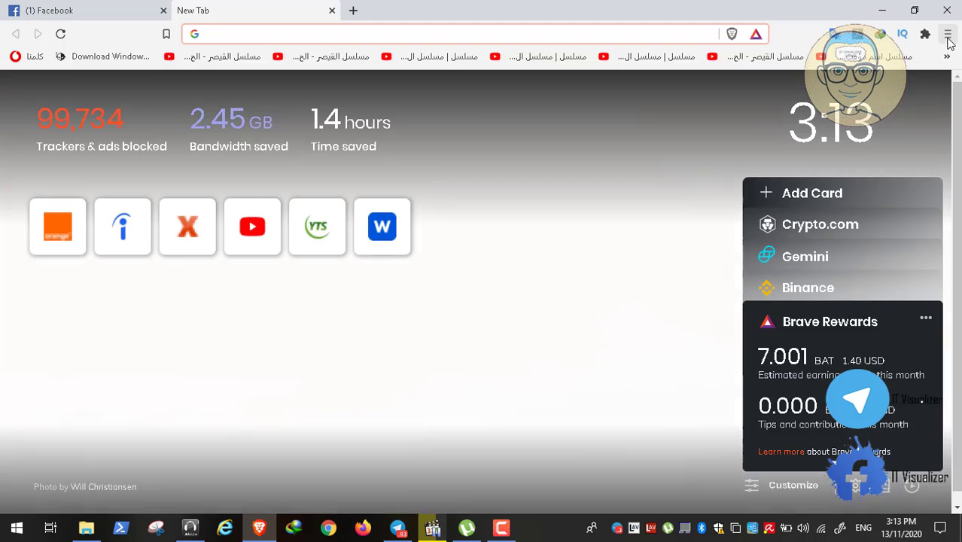
left_click(948, 34)
mouse_move(908, 161)
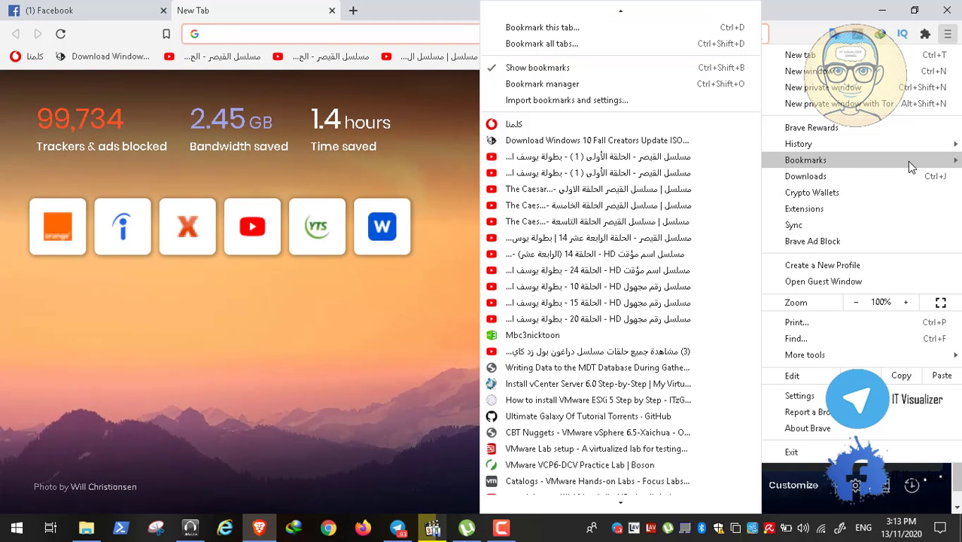
scroll(595, 395, "down", 2)
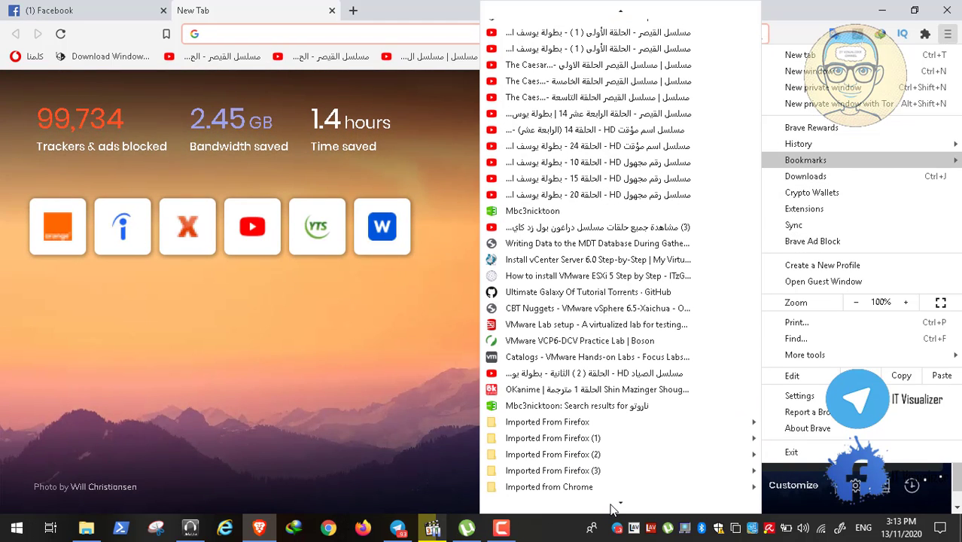
mouse_move(606, 491)
mouse_move(342, 502)
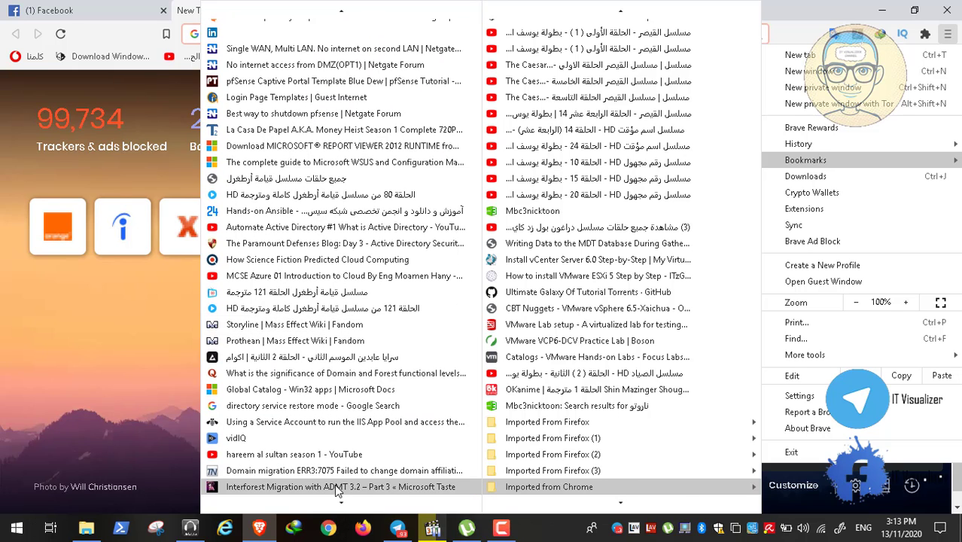
left_click(338, 473)
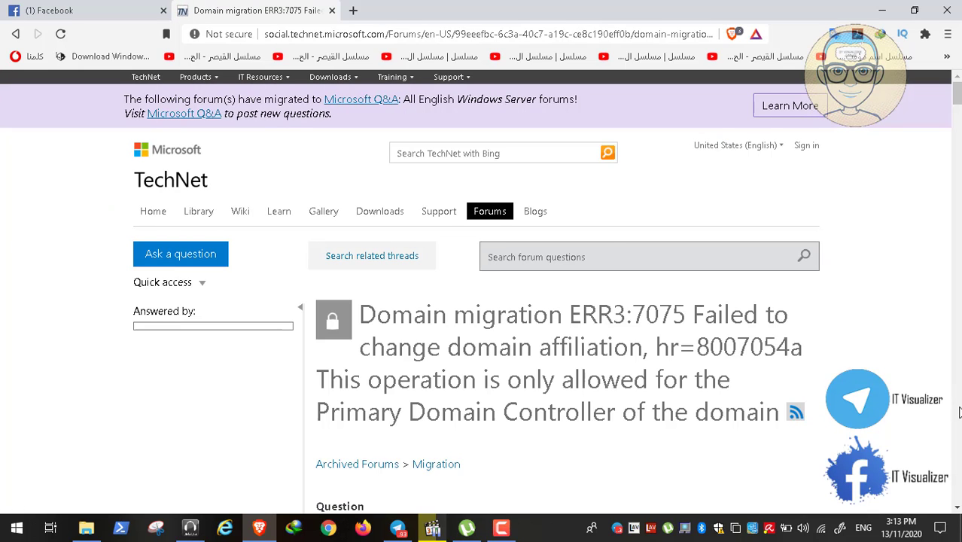
Scroll the thread to the AllowNT4Crypto REG_DWORD 1 reply, then open the Brave menu.
left_click(958, 510)
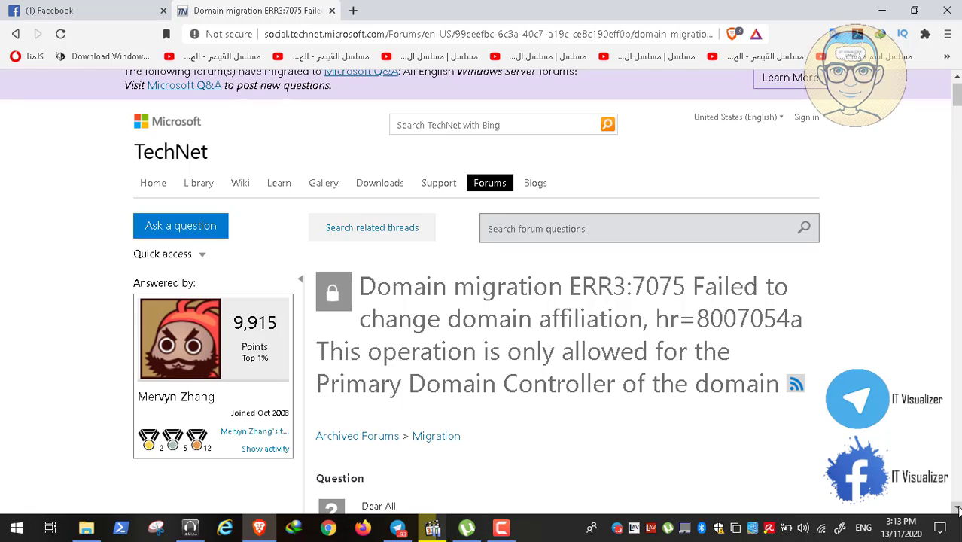
scroll(958, 509, "down", 3)
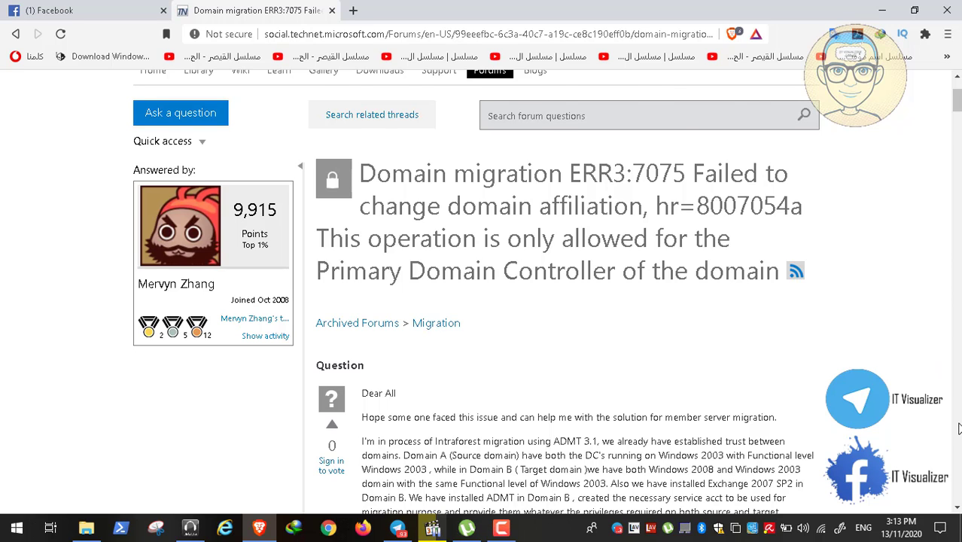
scroll(959, 428, "down", 10)
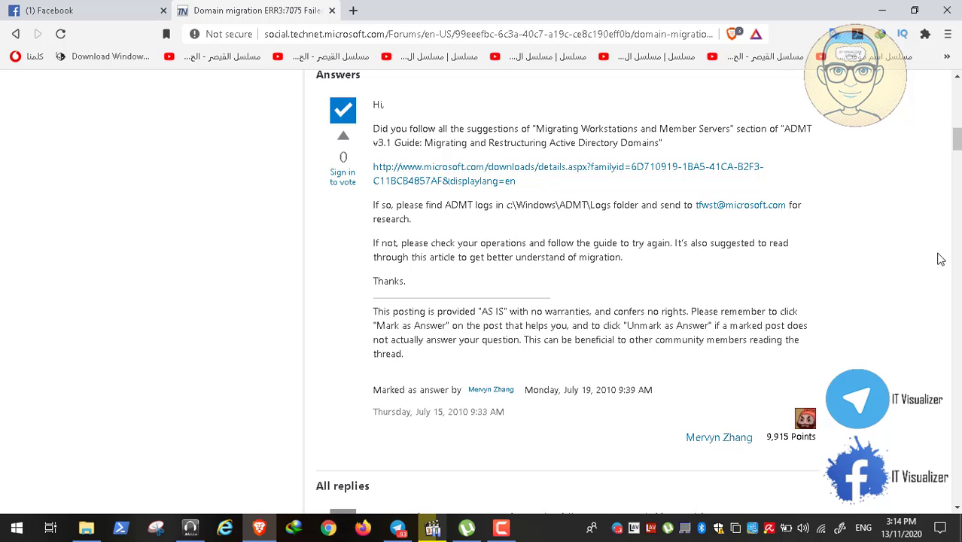
scroll(957, 440, "down", 5)
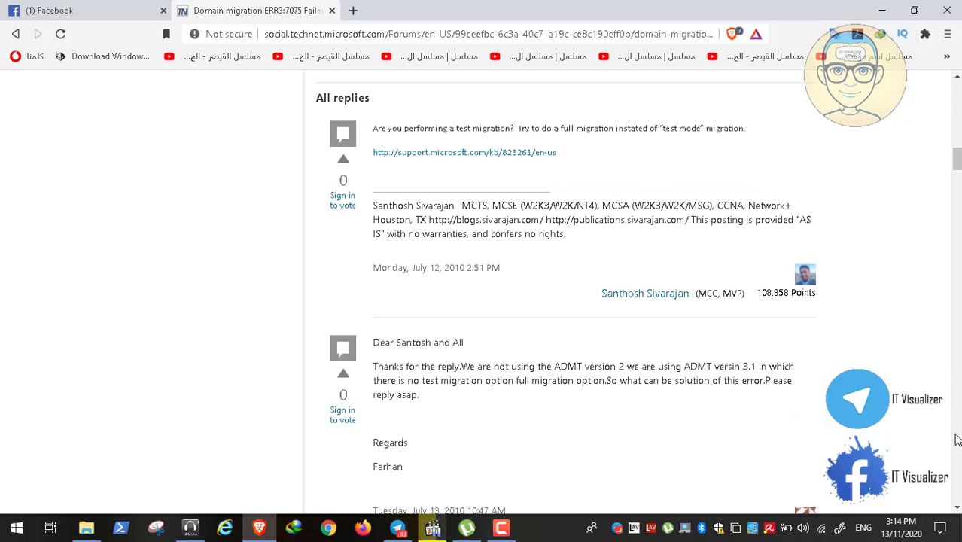
scroll(958, 439, "down", 5)
scroll(957, 439, "down", 5)
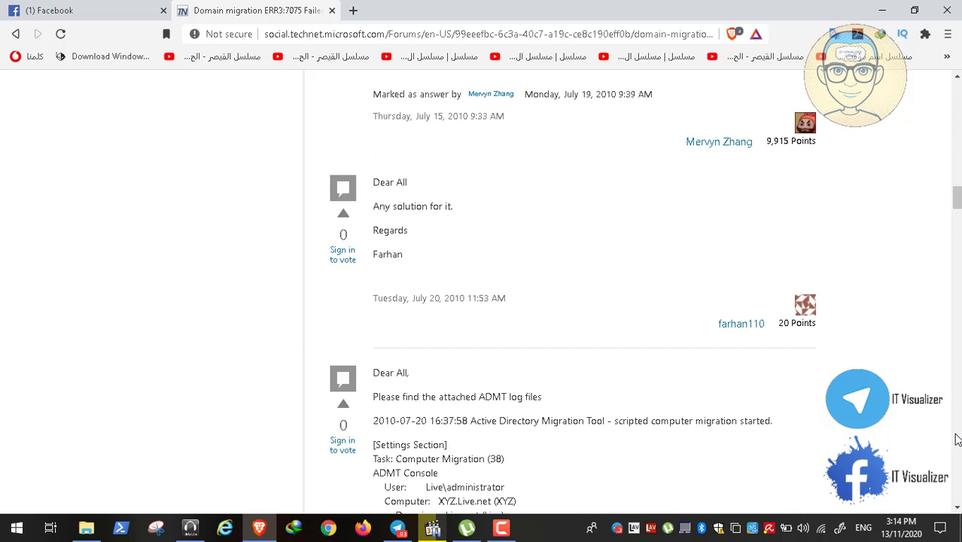
scroll(957, 440, "down", 5)
scroll(957, 453, "down", 15)
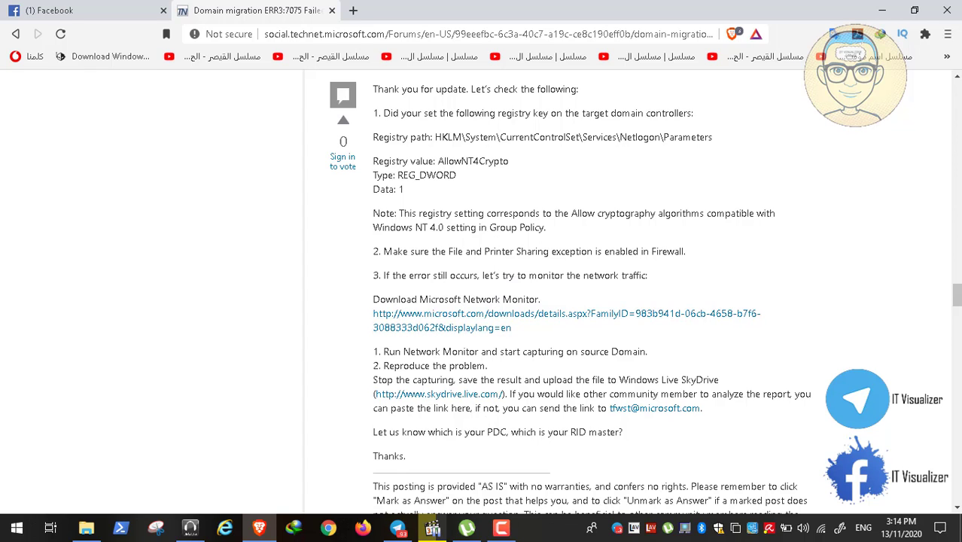
left_click(949, 39)
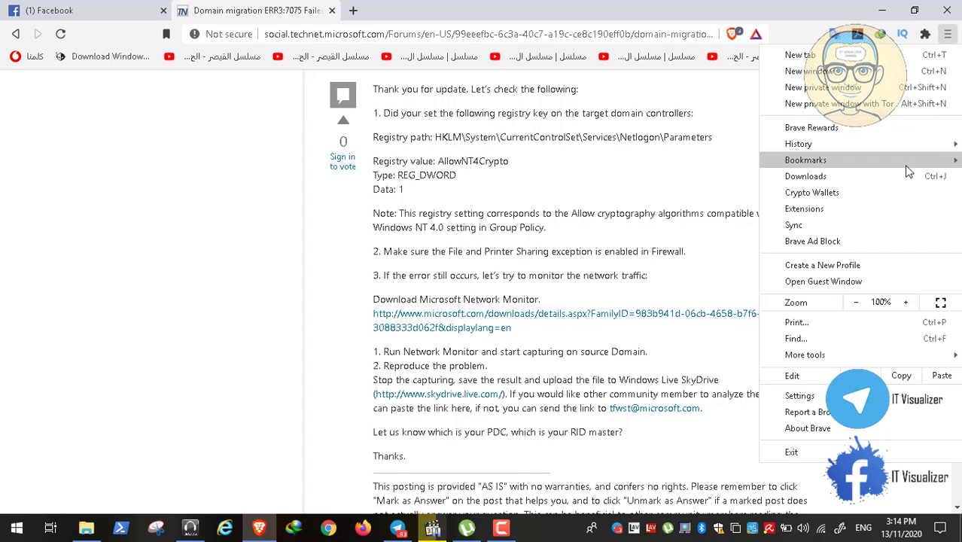
Open the 'Interforest Migration with ADMT 3.2 – Part 3' bookmark from Imported from Chrome and scroll it.
scroll(603, 520, "down", 4)
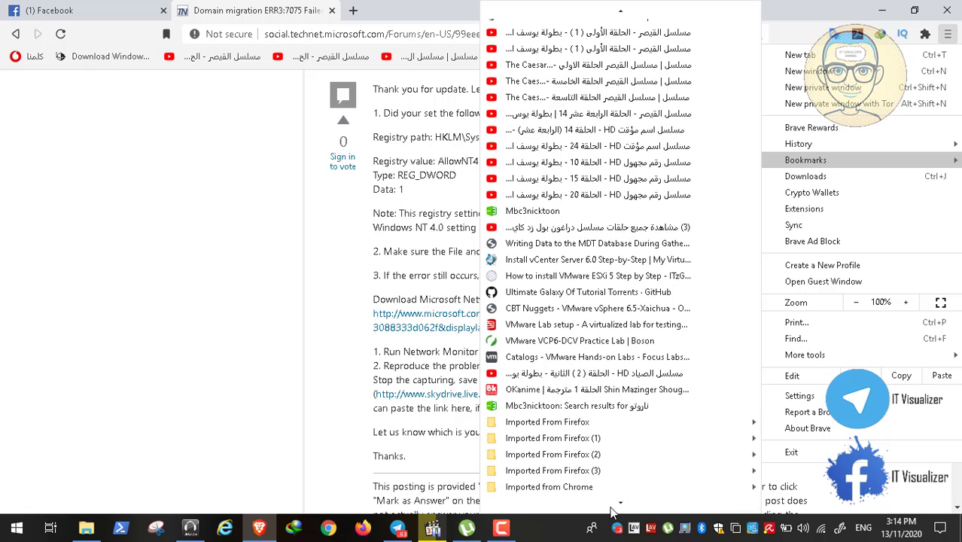
mouse_move(622, 489)
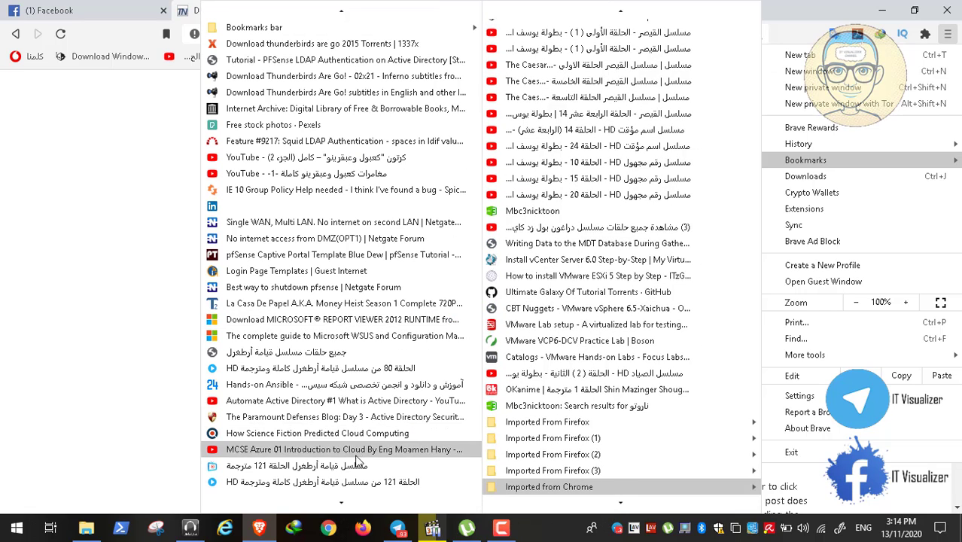
scroll(349, 510, "down", 3)
scroll(349, 510, "down", 3)
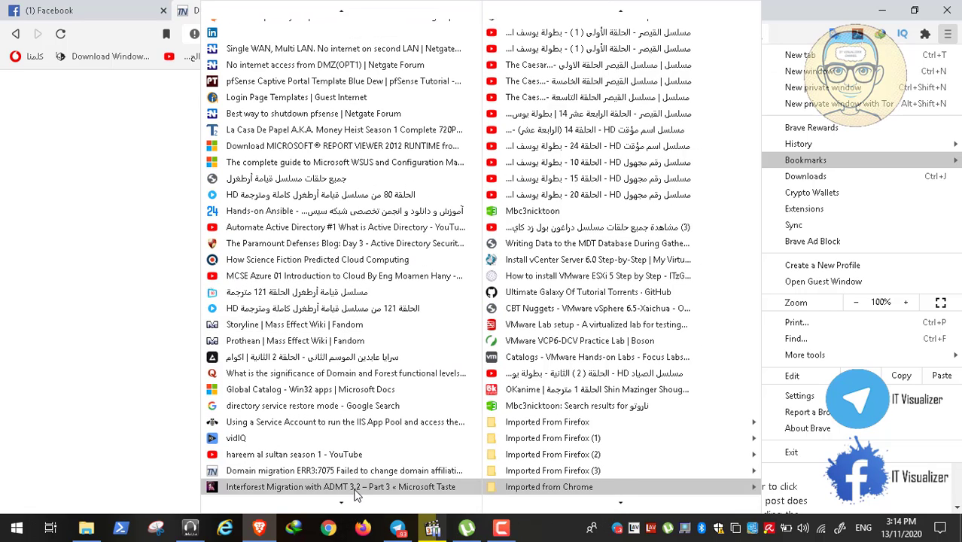
left_click(354, 488)
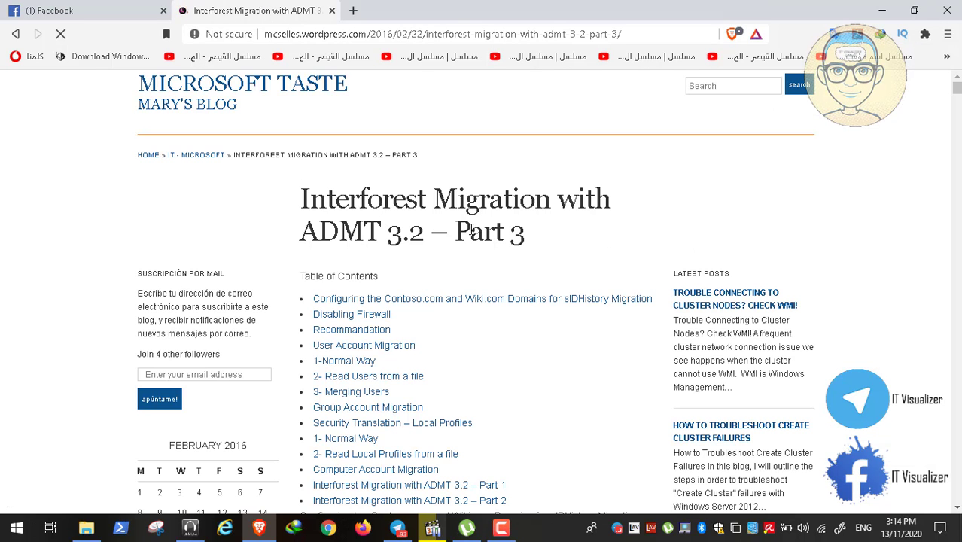
left_click(958, 482)
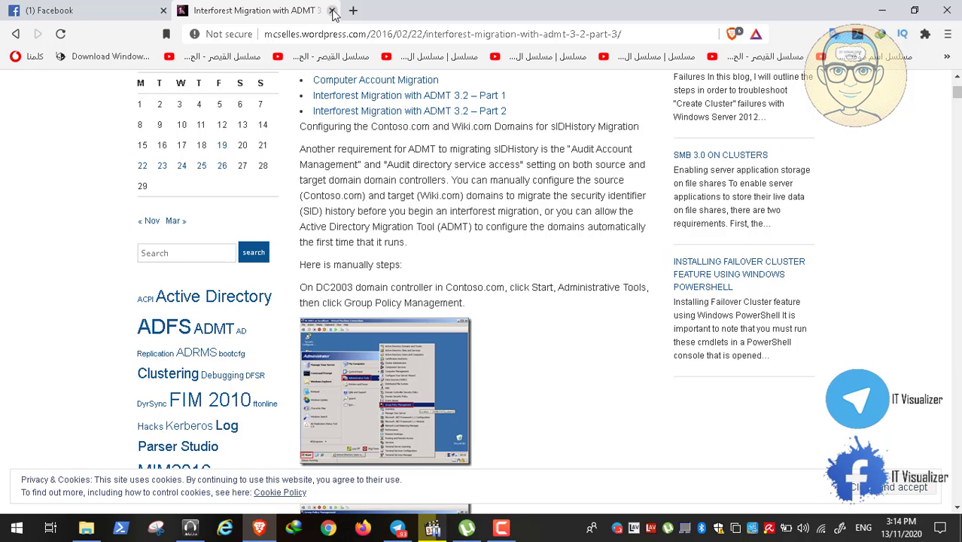
Close the article tab and seek Video11.mp4, full screen, to the HDSSDMCS02 Notepad agent log.
left_click(333, 10)
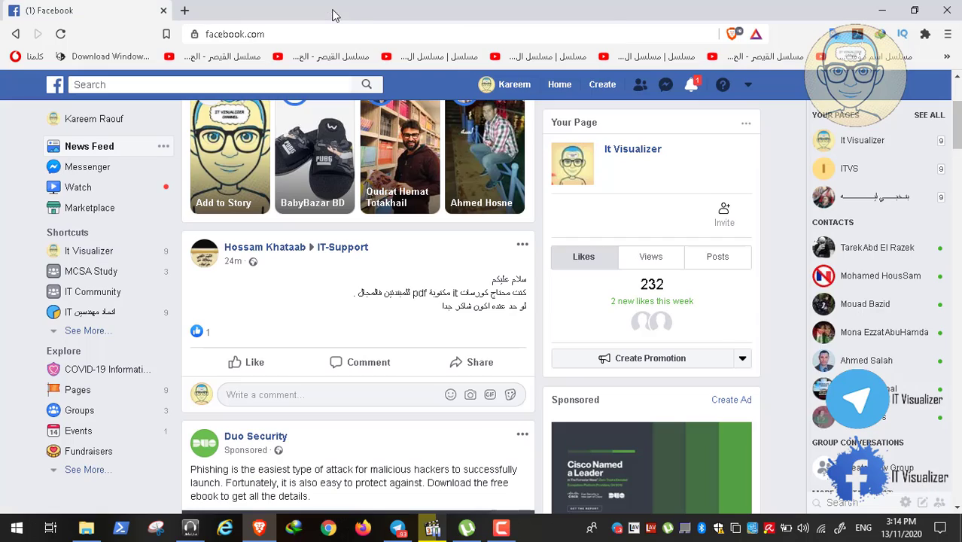
left_click(882, 11)
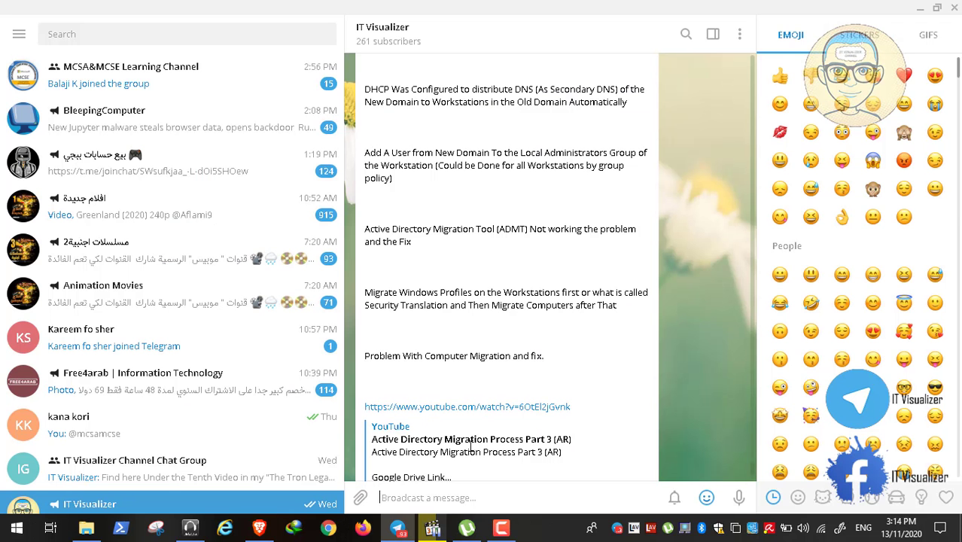
left_click(433, 528)
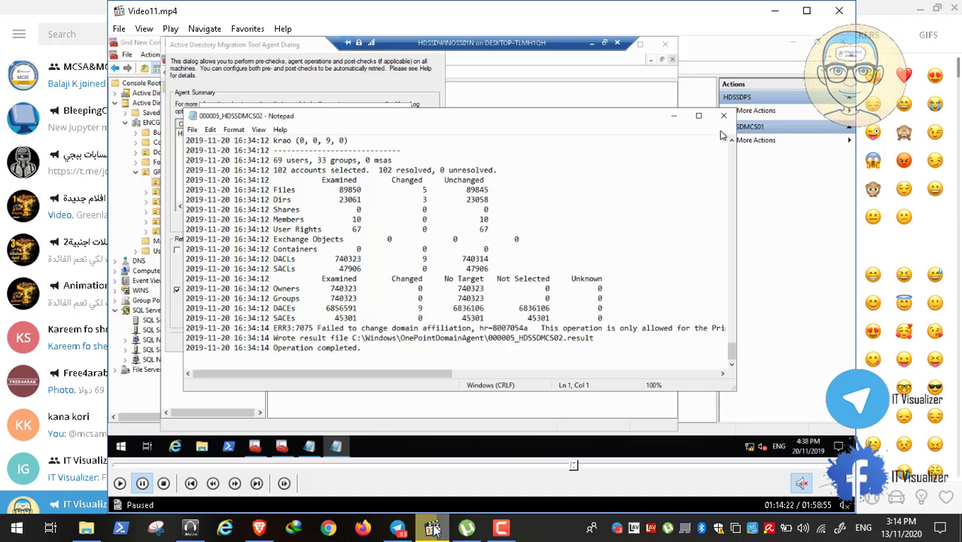
double_click(276, 301)
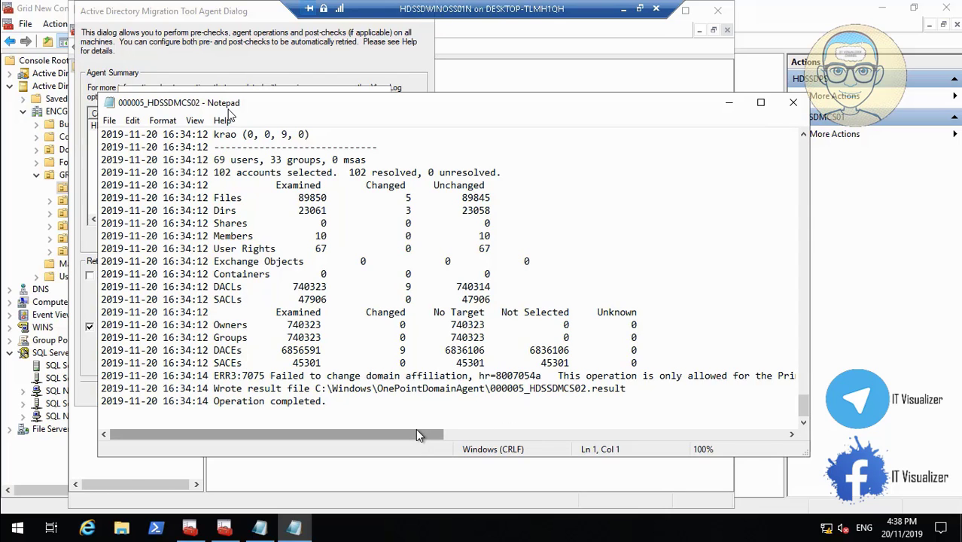
mouse_move(416, 429)
left_mouse_down()
mouse_move(550, 430)
mouse_move(353, 421)
left_mouse_up()
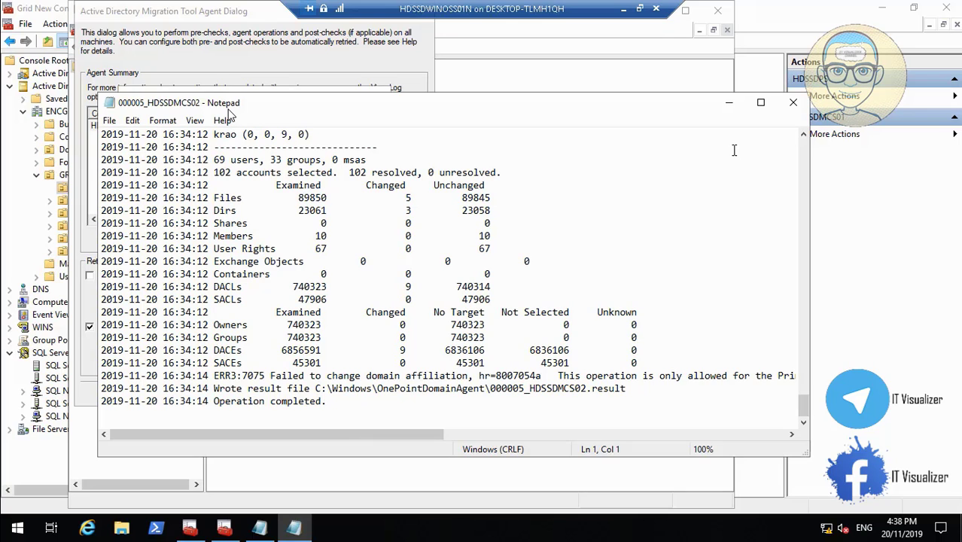
Close the agent log and Agent Progress, and widen Agent Operation to show Completed with Errors.
left_click(793, 103)
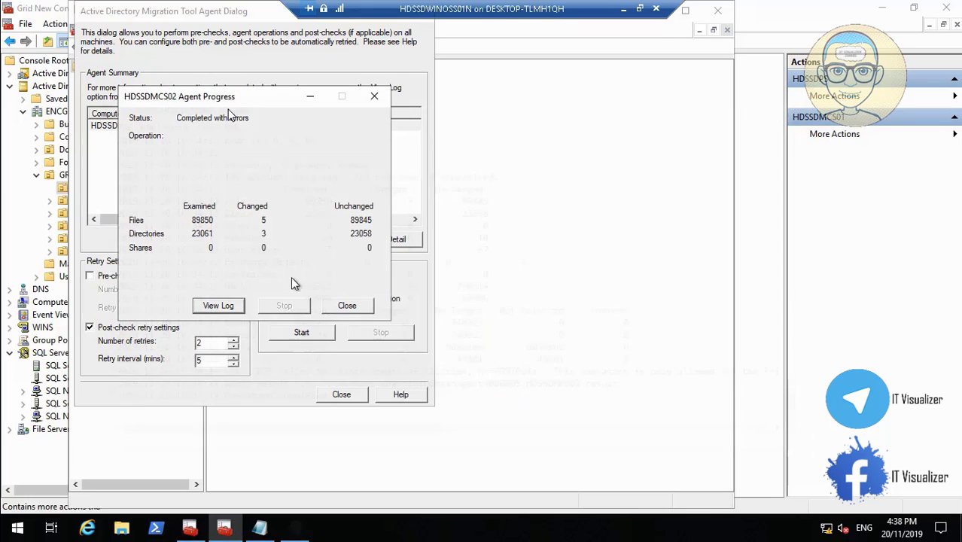
left_click(342, 306)
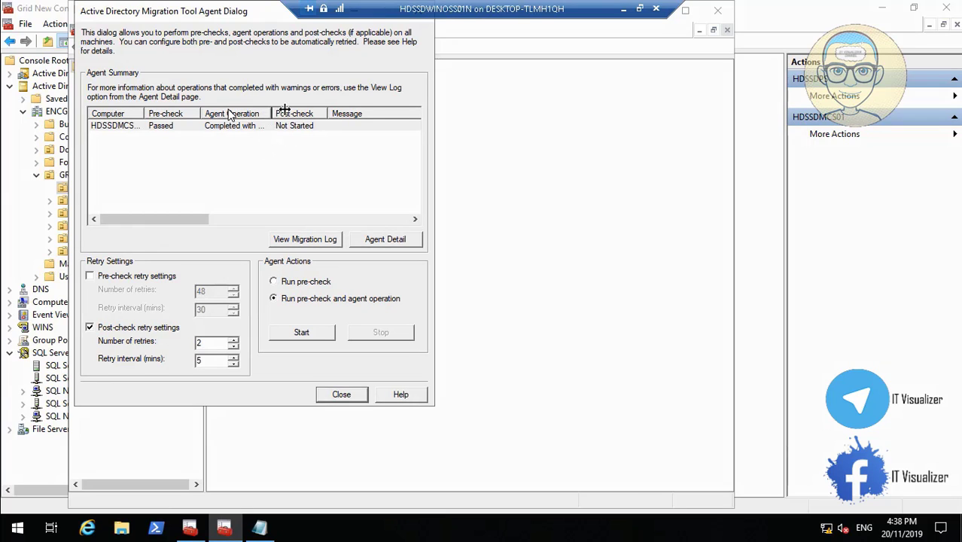
left_click_drag(284, 110, 320, 110)
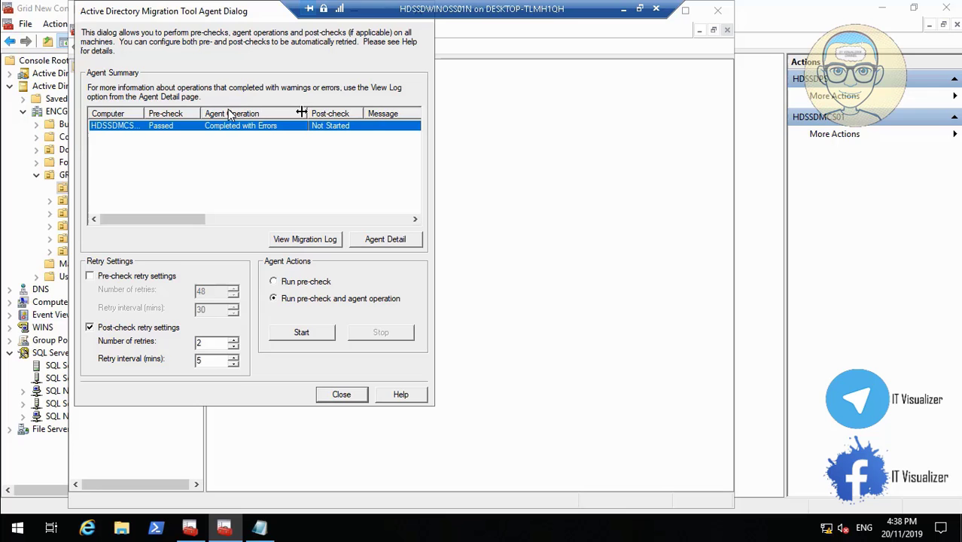
Minimize the HDSSDWINOSS01N session and bring up the HDSSDMCS02 virtual machine console.
left_click(628, 9)
mouse_move(502, 527)
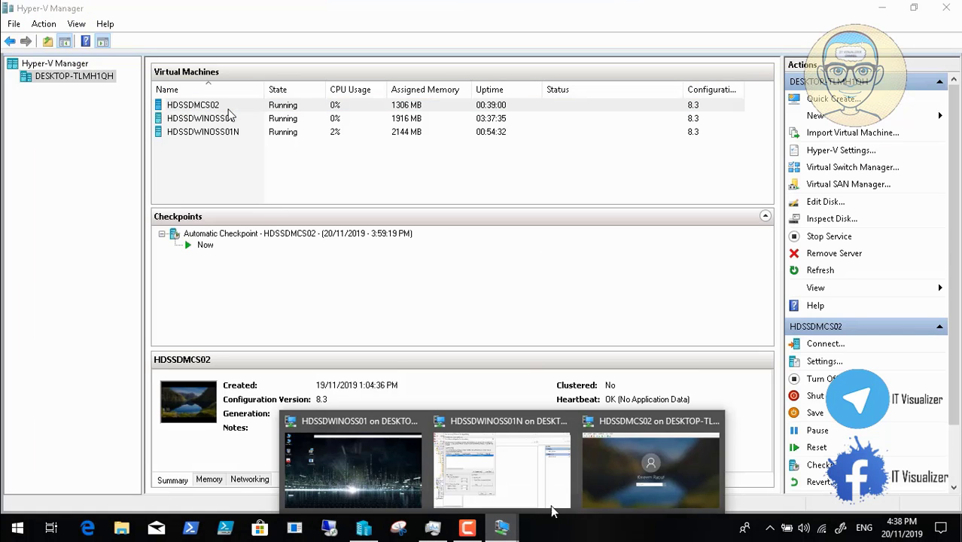
left_click(655, 467)
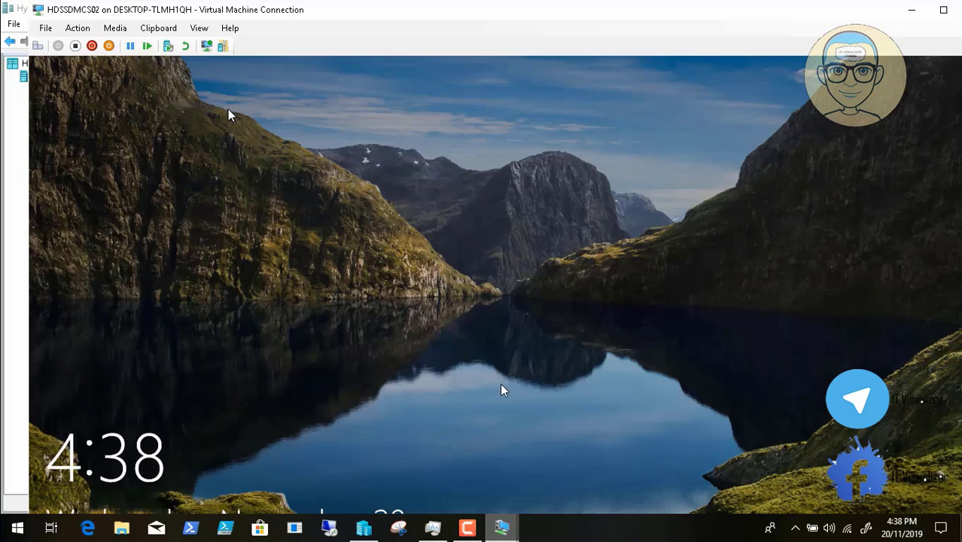
Send Ctrl+Alt+Delete to HDSSDMCS02, start the password entry, then switch back to HDSSDWINOSS01N.
left_click(37, 46)
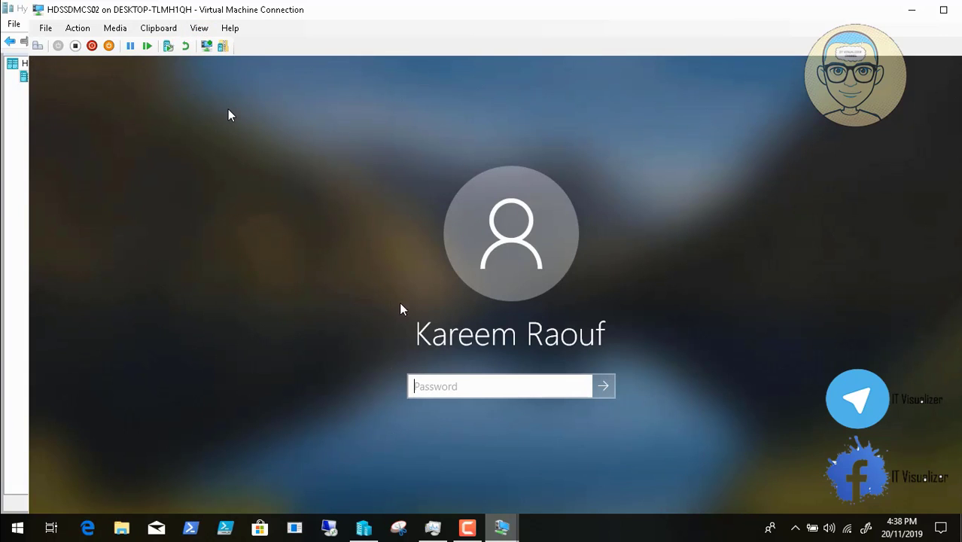
left_click(433, 386)
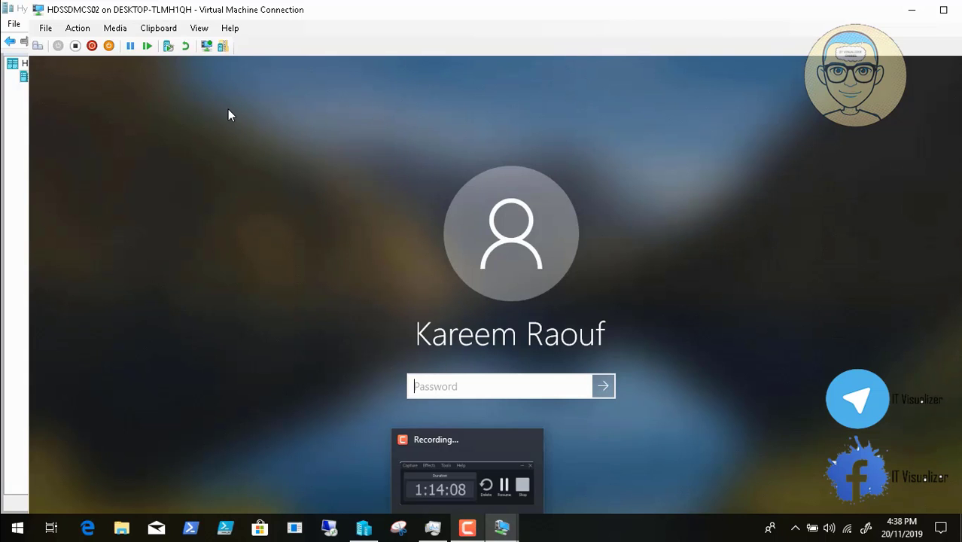
type("•")
left_click(503, 529)
left_click(488, 491)
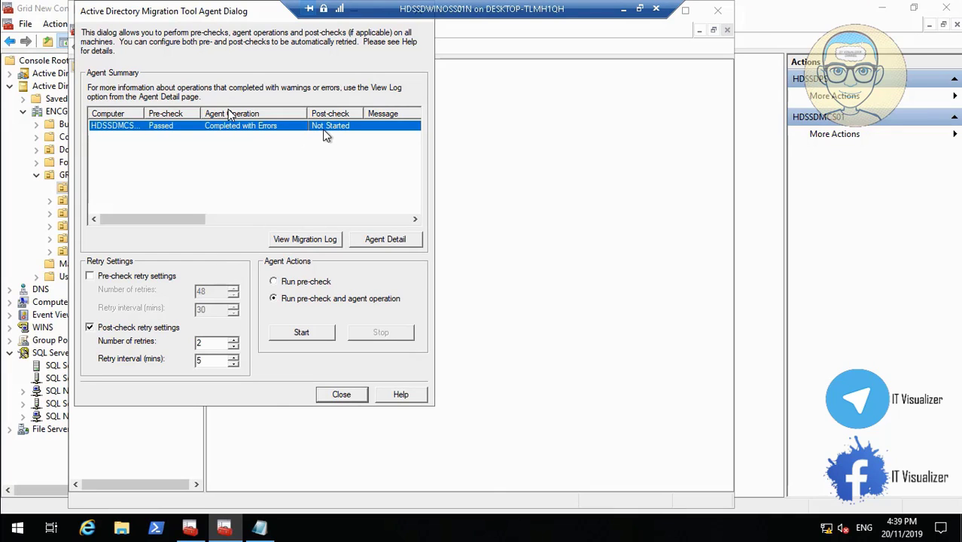
Open Agent Detail for HDSSDMCS02, then View Log to show its ERR2:7144 errors in Notepad.
left_click(391, 238)
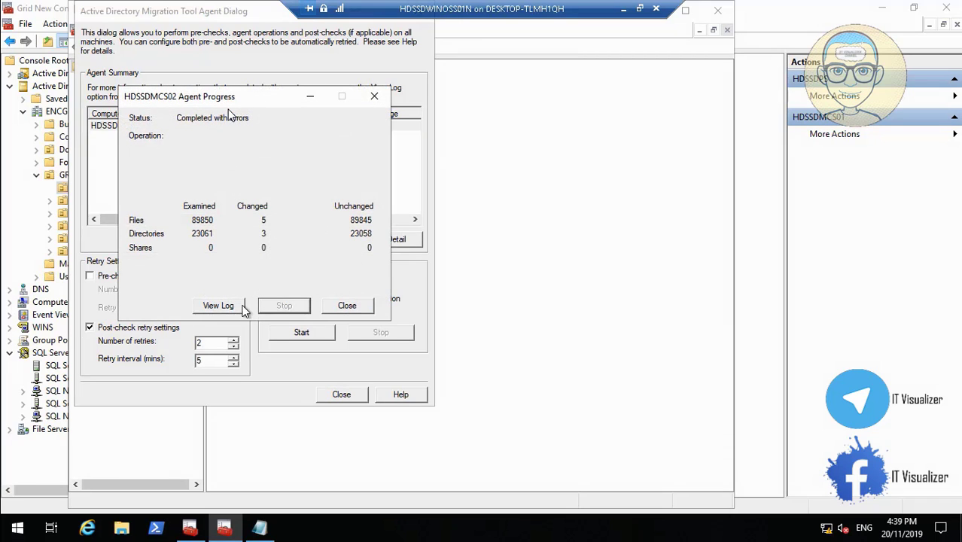
left_click(219, 306)
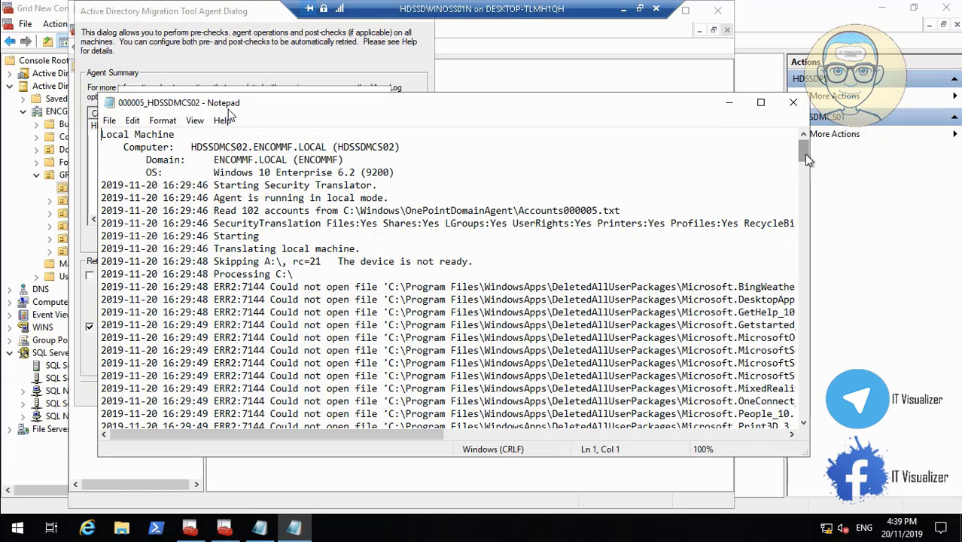
Scroll the Notepad agent log down and sideways to read the full domain affiliation error.
left_click_drag(804, 153, 804, 426)
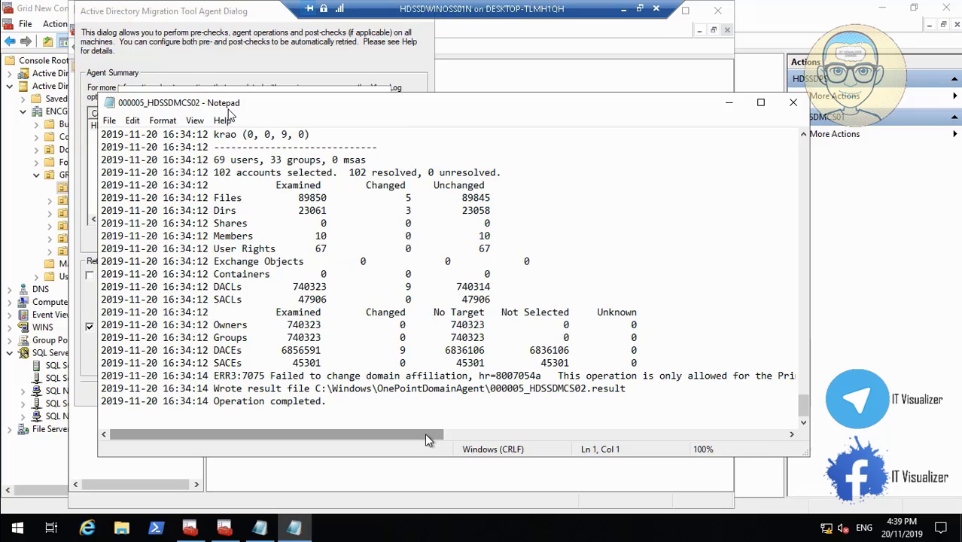
left_click_drag(424, 433, 565, 439)
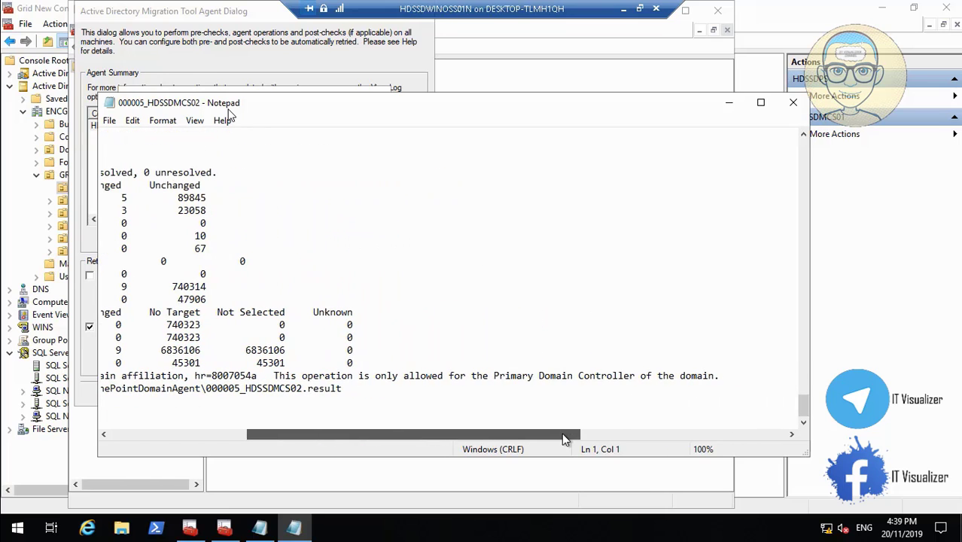
left_click_drag(562, 435, 405, 433)
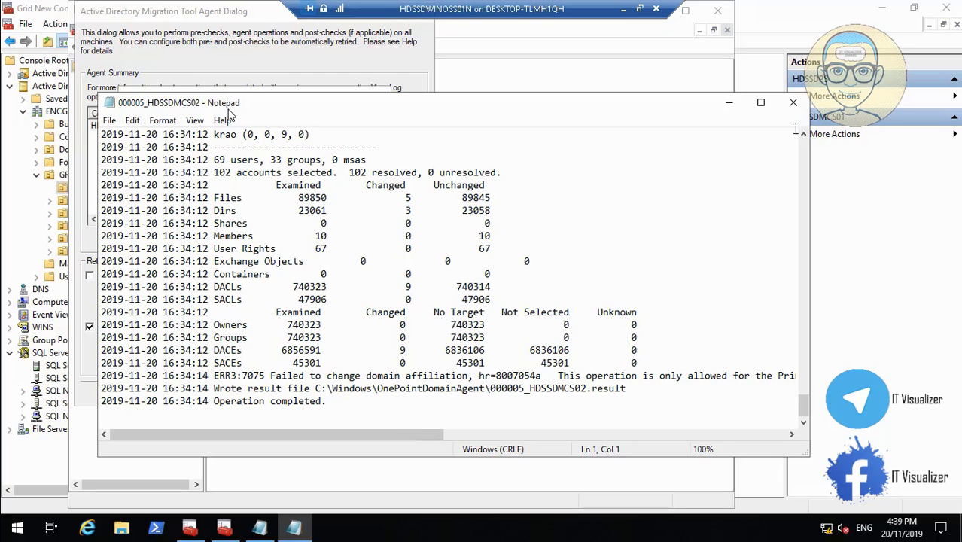
Close the log and Agent Progress, minimize the session, and bring up the HDSSDMCS02 window.
left_click(795, 104)
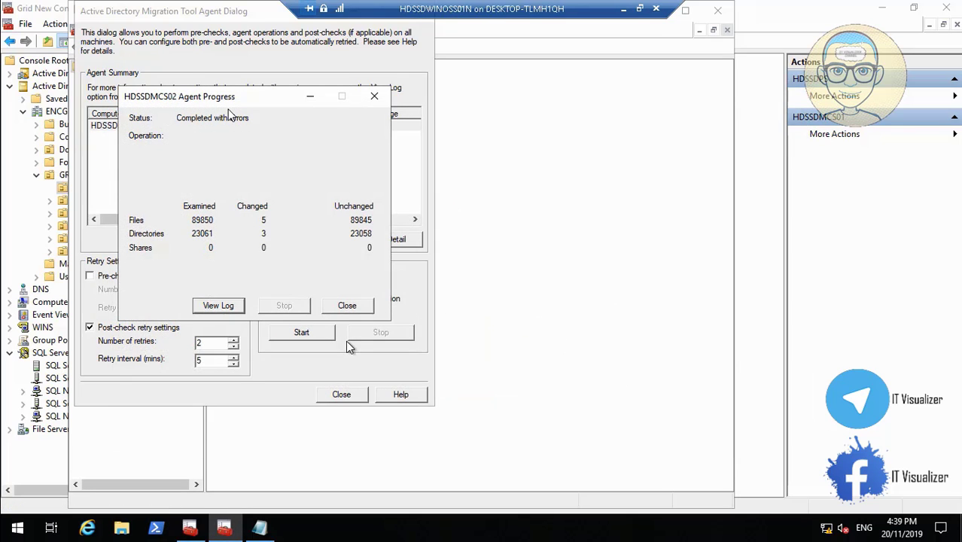
left_click(341, 307)
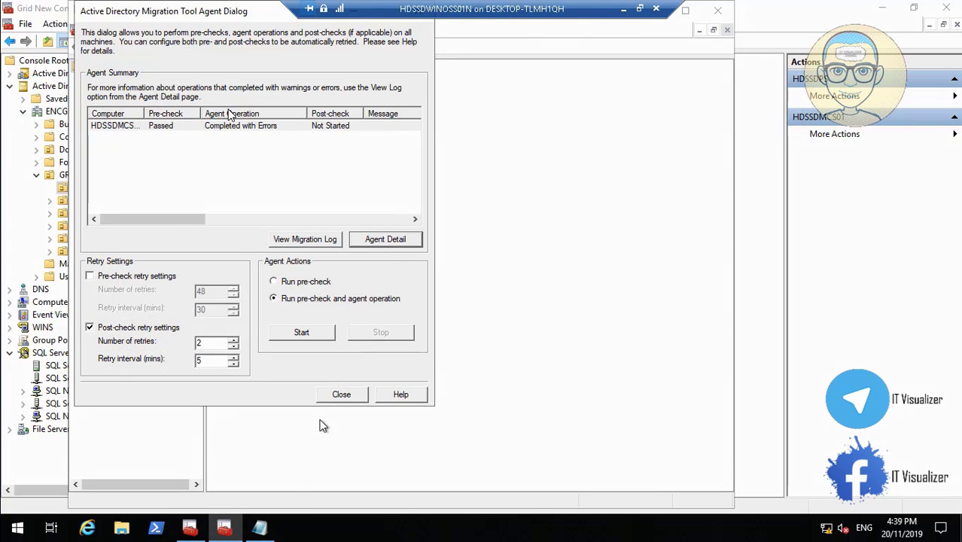
left_click(623, 10)
left_click(470, 475)
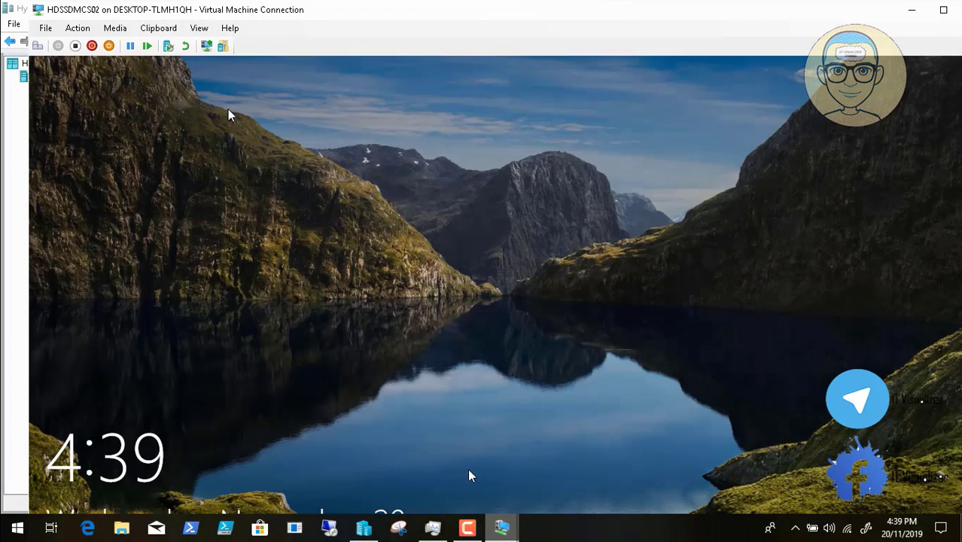
Switch HDSSDMCS02's connection to full screen and sign in with the account password.
left_click(36, 47)
left_click(199, 27)
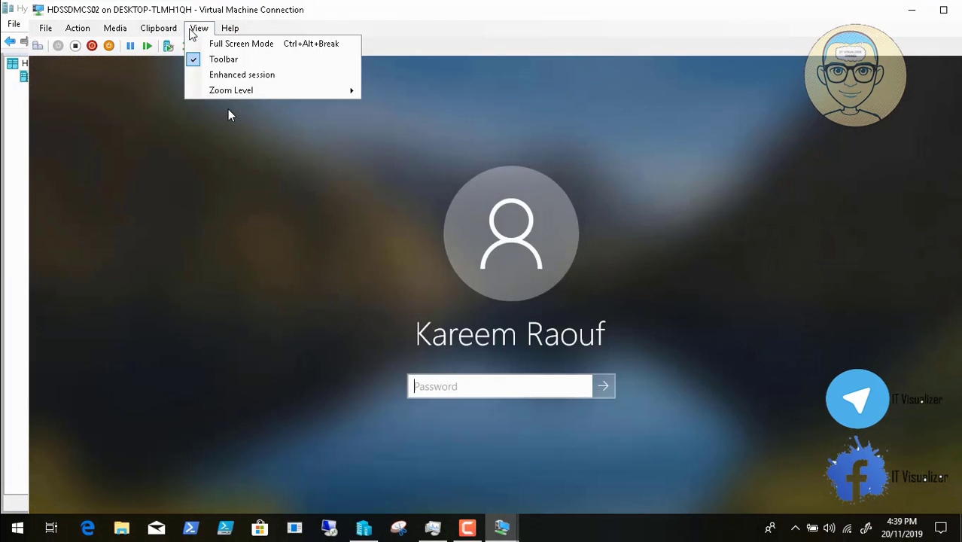
left_click(200, 44)
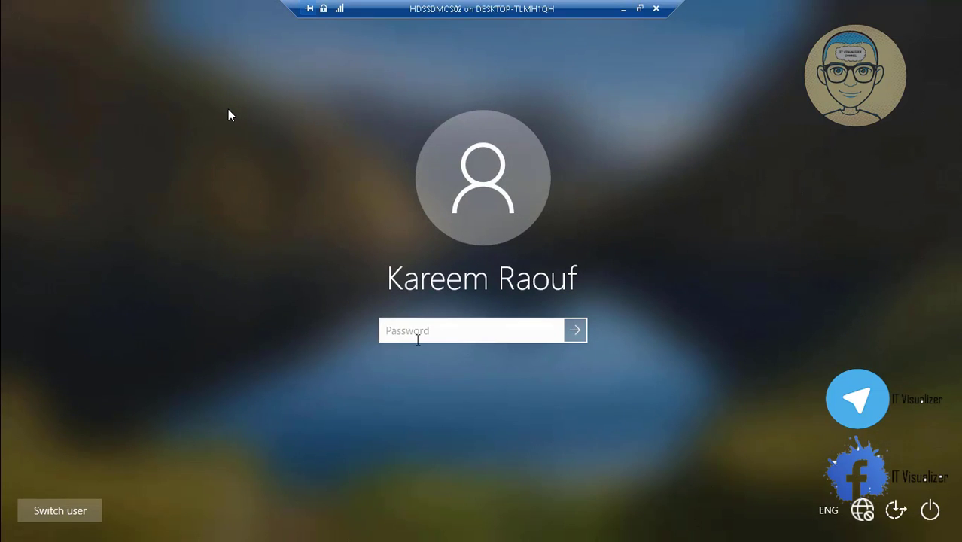
type("*******")
key("Return")
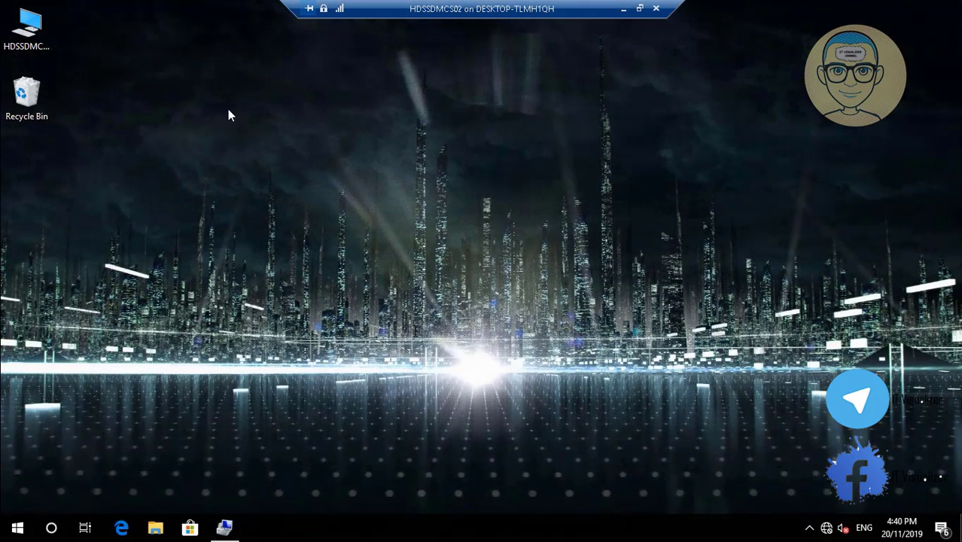
Check This PC Properties shows ENCOMMF.LOCAL membership, close System, and minimize the session.
right_click(33, 41)
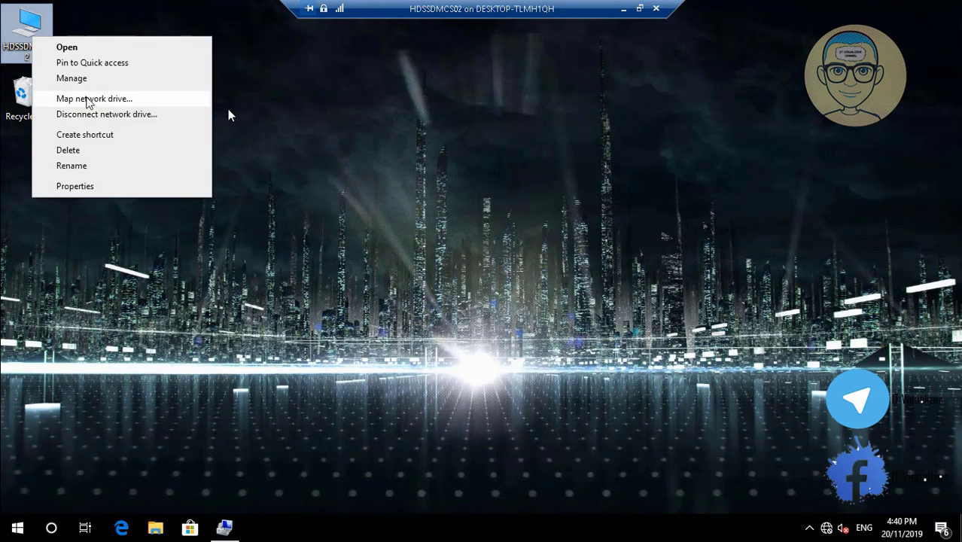
left_click(110, 187)
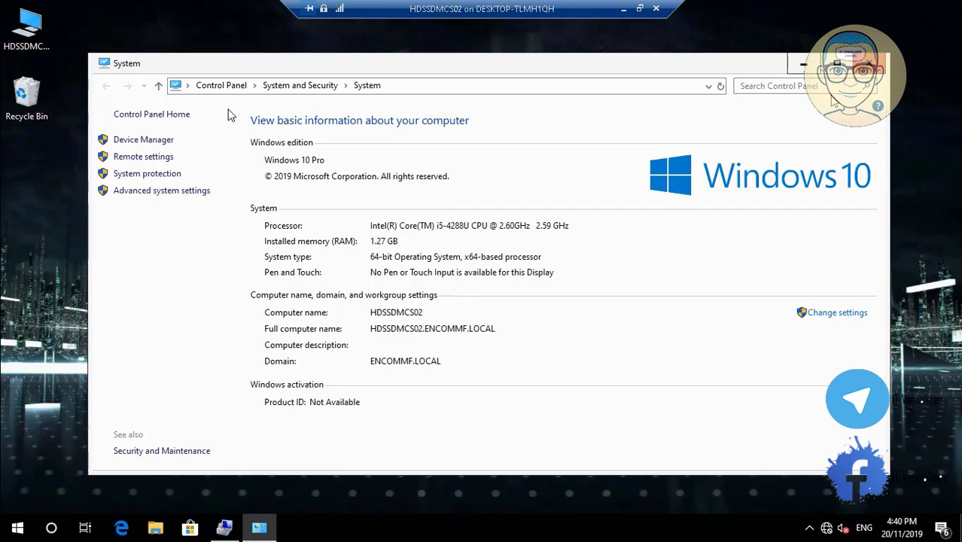
key("alt+F4")
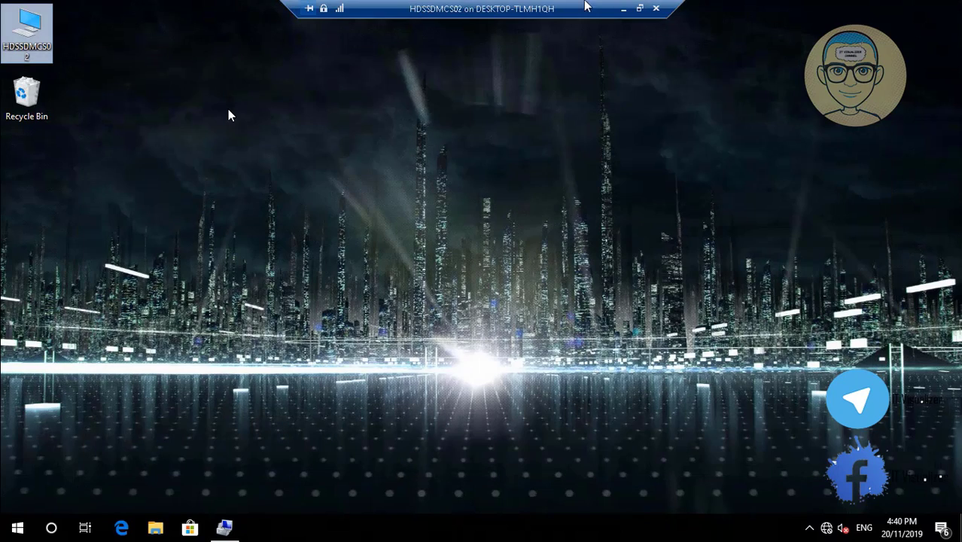
left_click(622, 8)
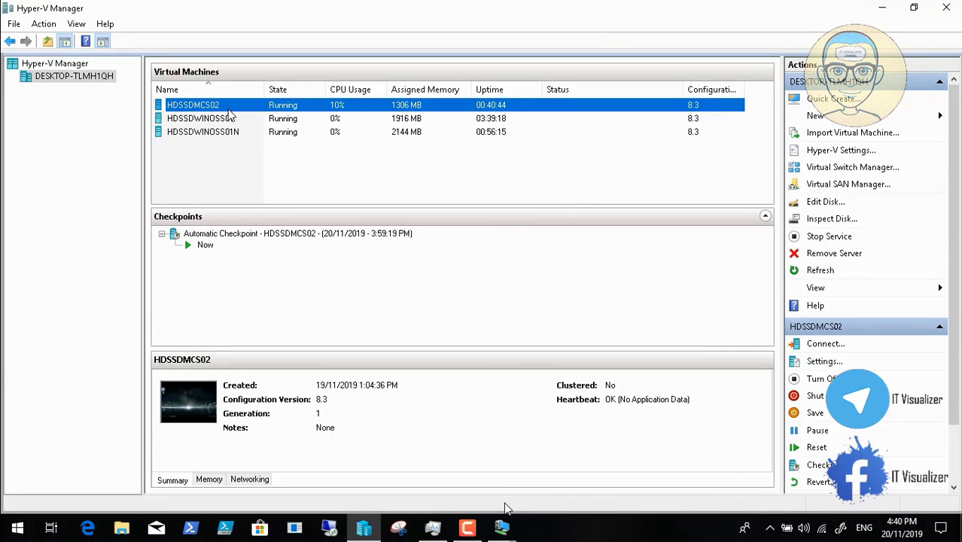
Back in HDSSDWINOSS01N, rerun the pre-check and agent operation and review HDSSDMCS02's summary message.
mouse_move(501, 527)
left_click(495, 479)
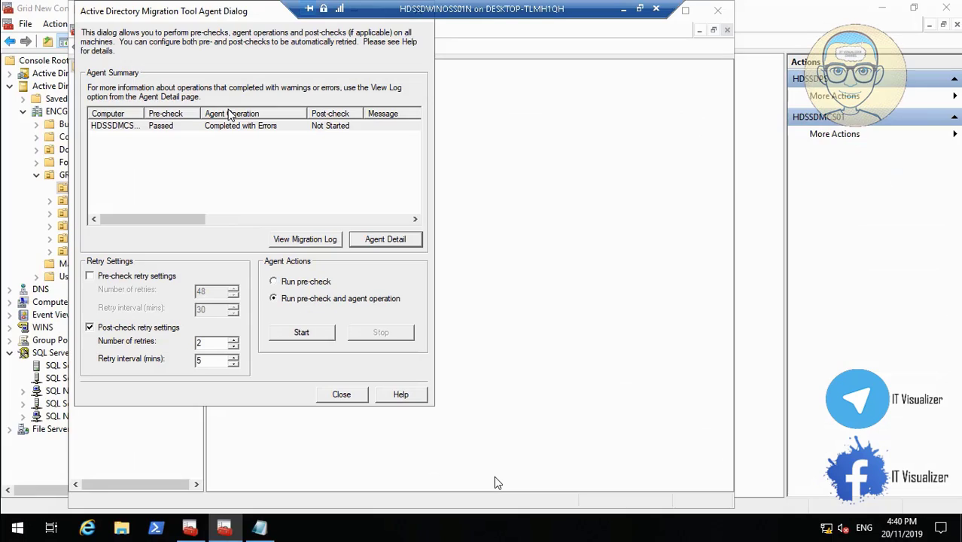
left_click(306, 333)
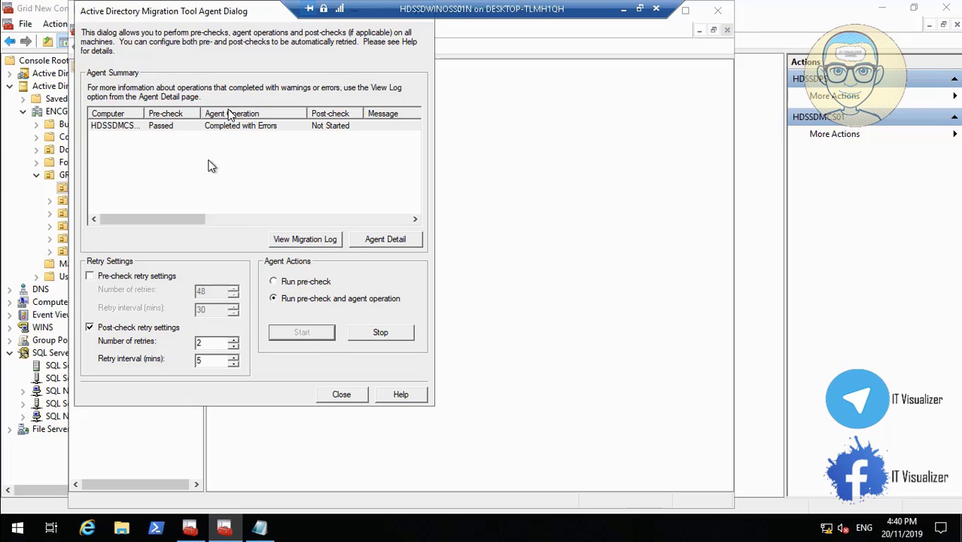
left_click(159, 130)
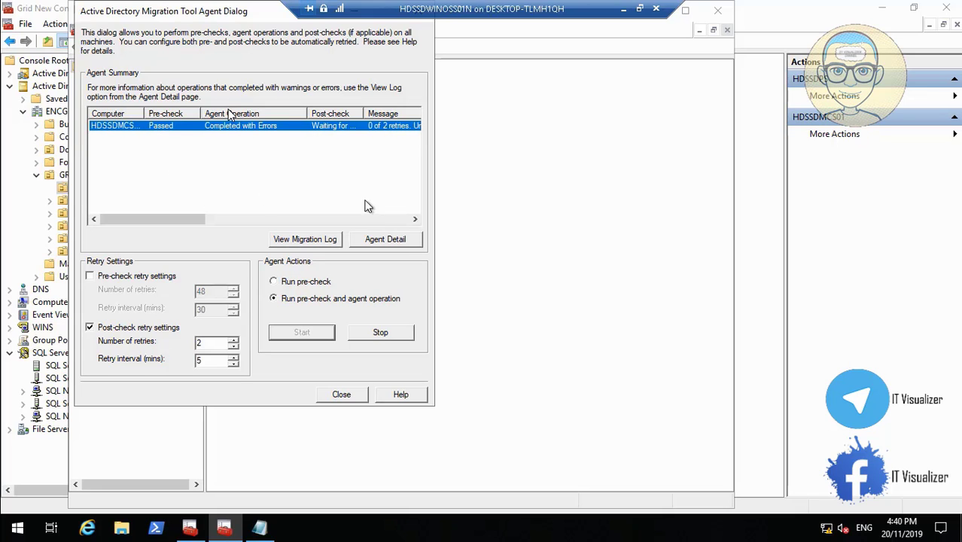
left_click(414, 219)
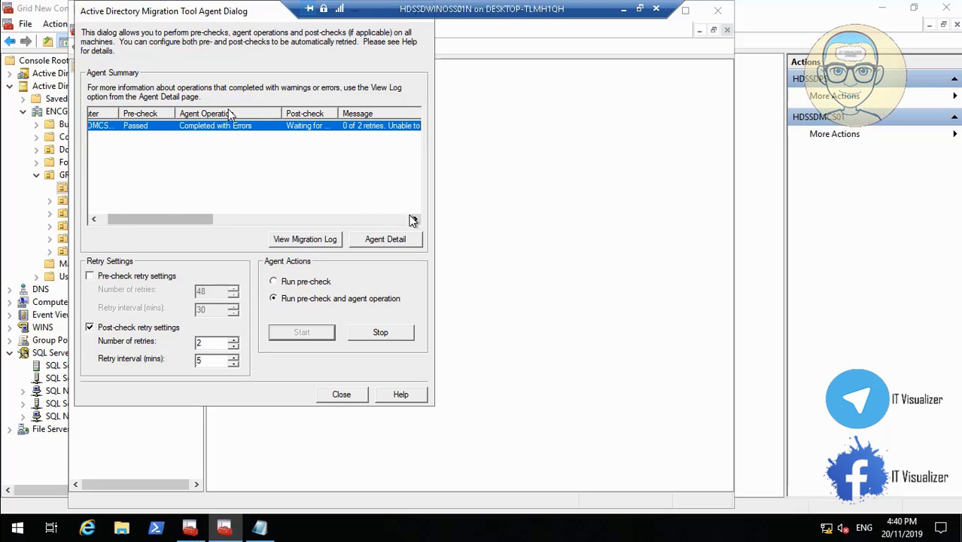
left_click(395, 217)
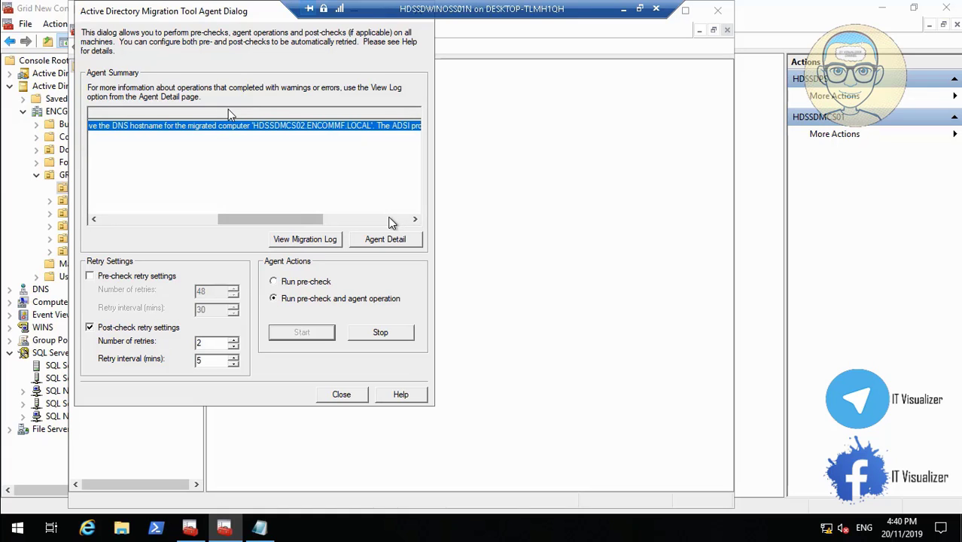
left_click(389, 219)
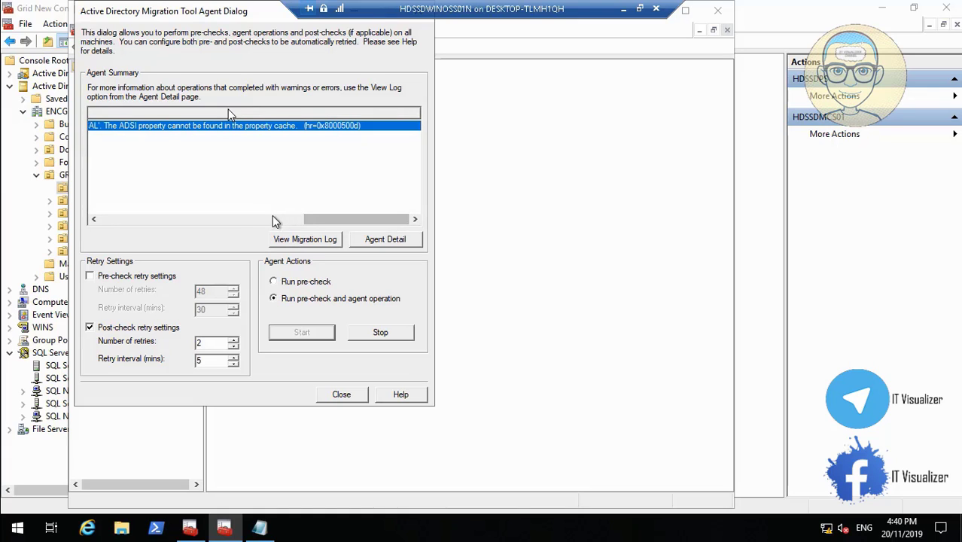
left_click(222, 219)
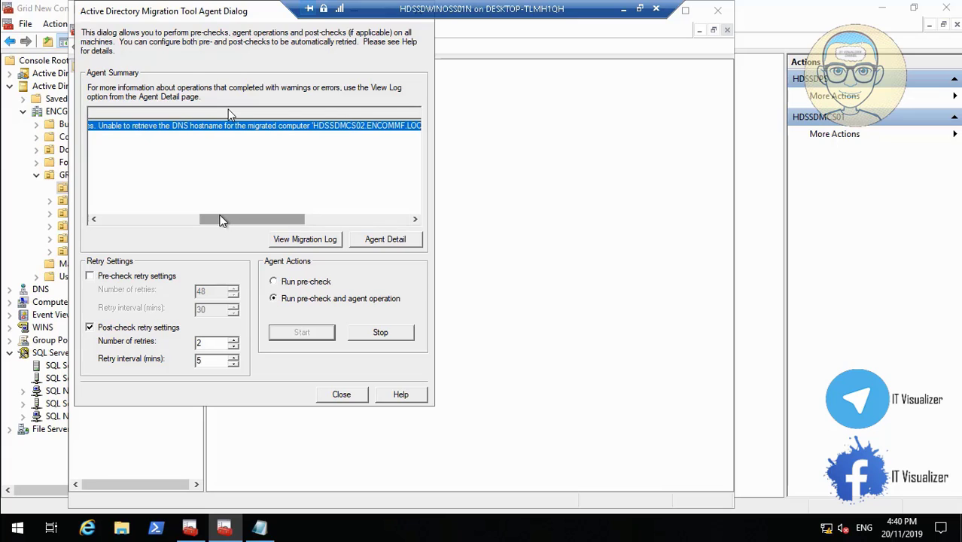
left_click(163, 218)
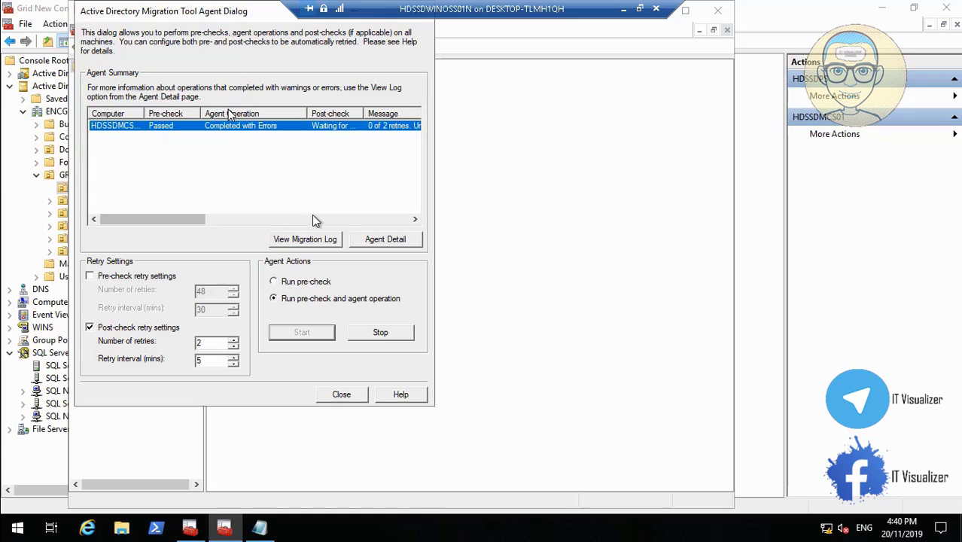
left_click(347, 220)
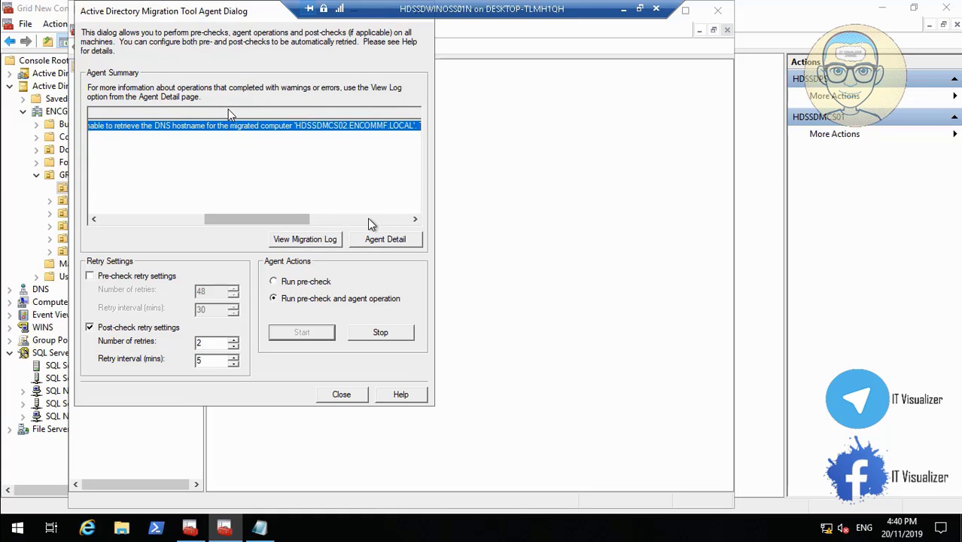
left_click(381, 219)
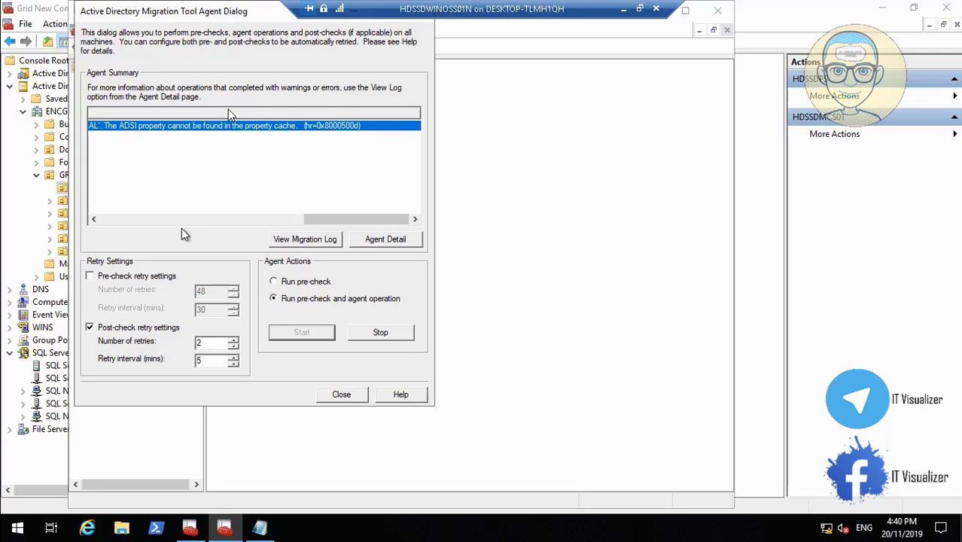
Dismiss the stop-first warning, select HDSSDMCS02's agent entry and stop the operation.
left_click(341, 397)
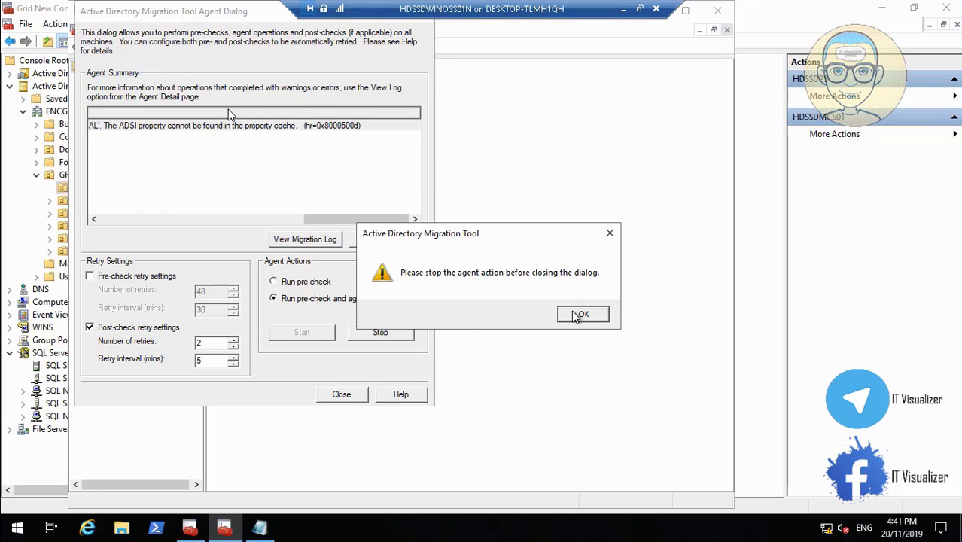
left_click(580, 316)
left_click(156, 220)
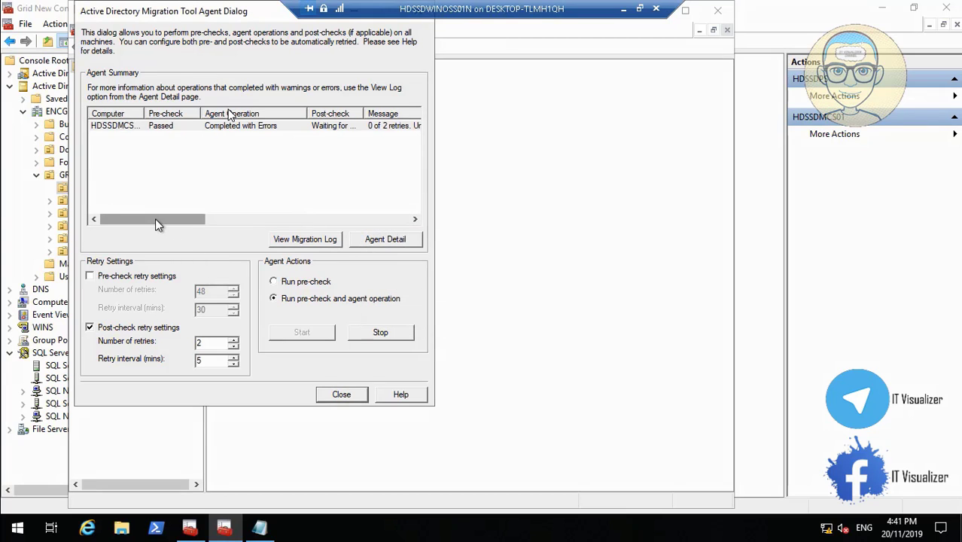
left_click(170, 125)
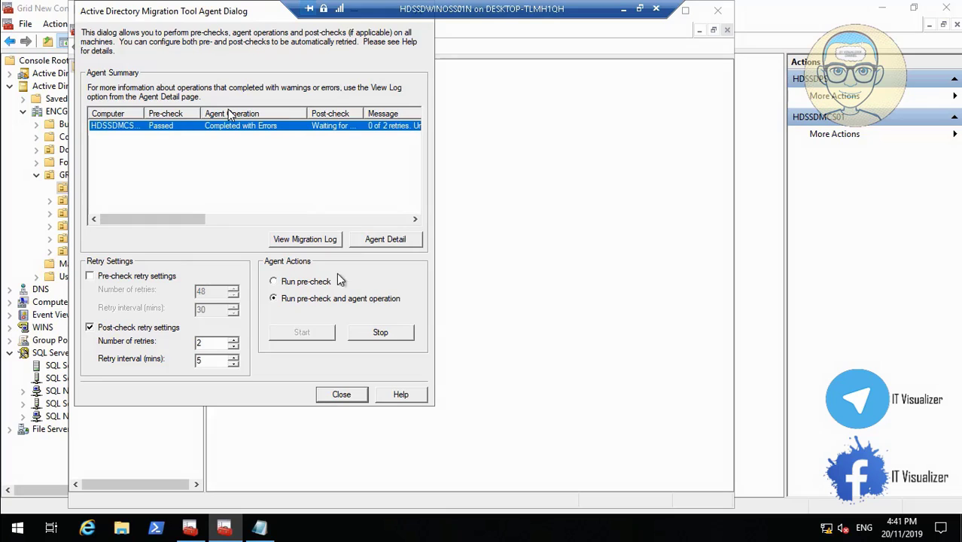
left_click(372, 332)
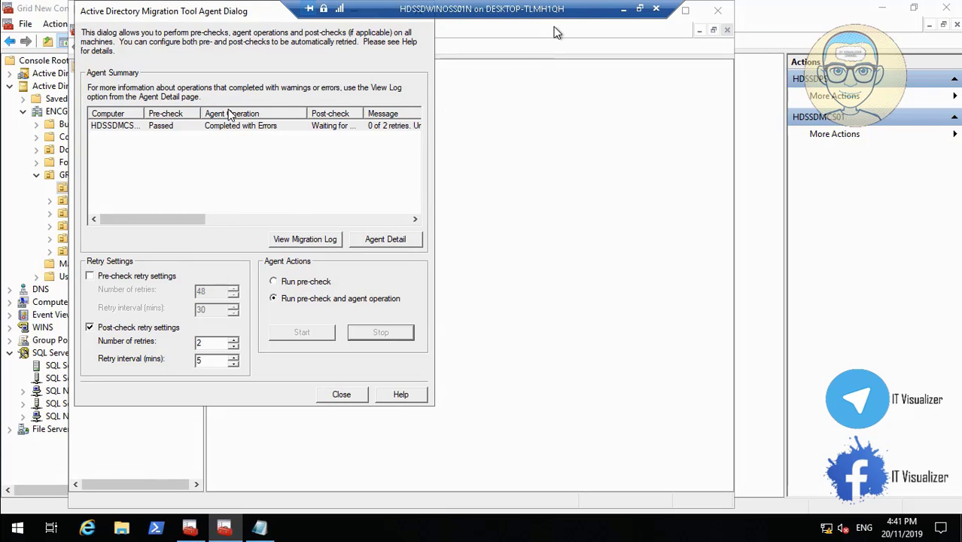
Bring up the HDSSDMCS02 virtual machine and close its Computer Management window.
left_click(624, 8)
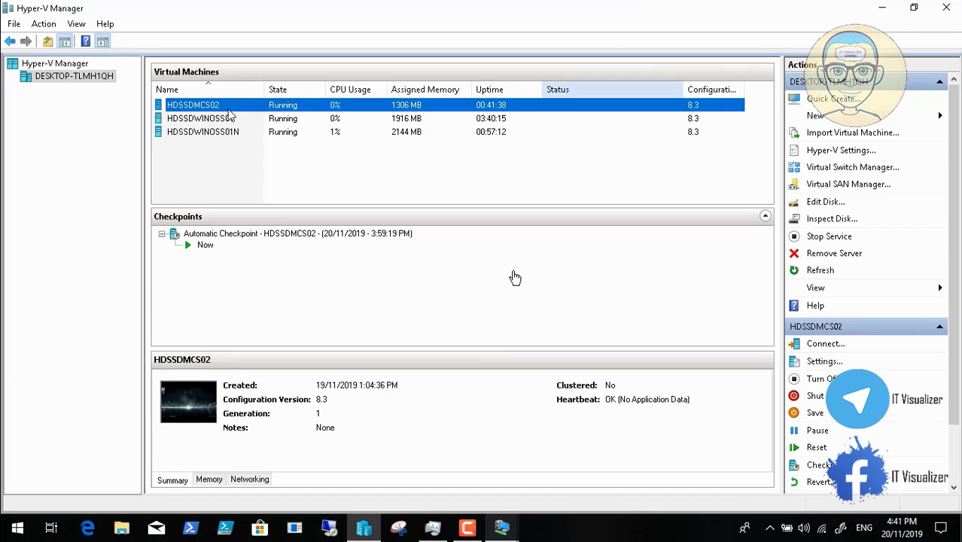
left_click(501, 527)
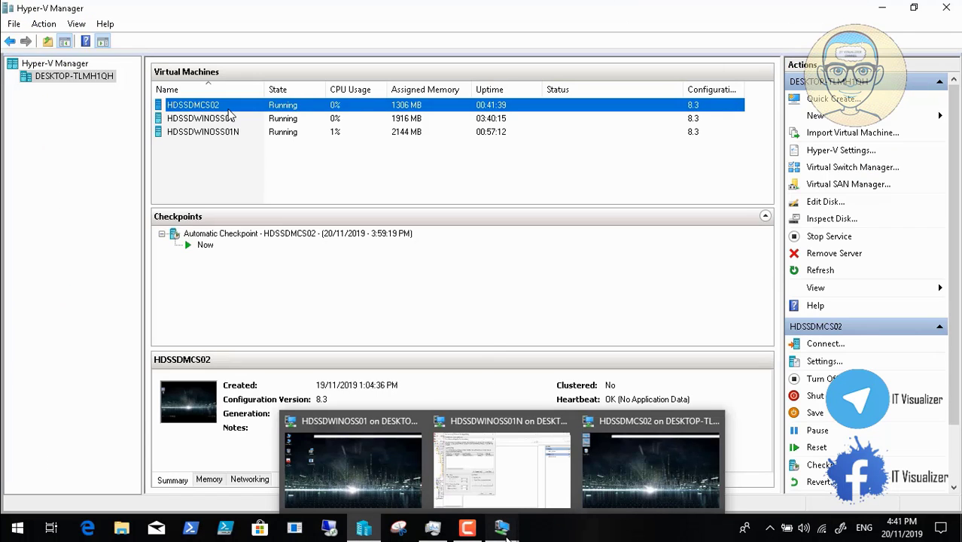
left_click(659, 455)
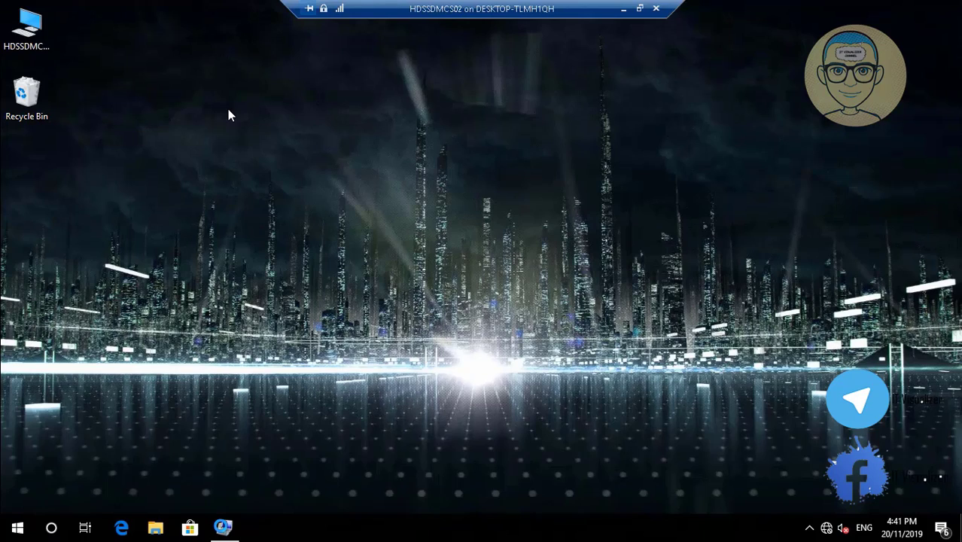
left_click(223, 528)
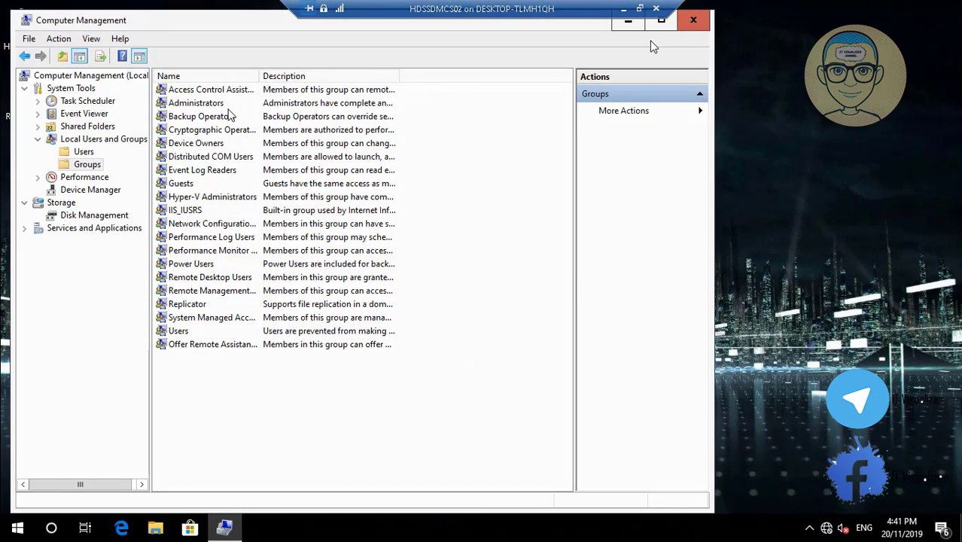
left_click(693, 22)
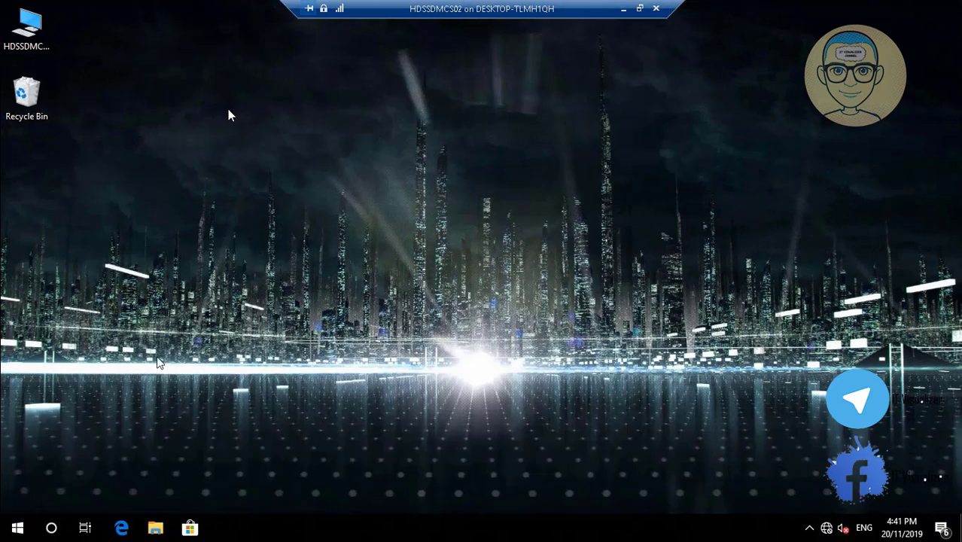
Restart HDSSDMCS02 from the Start button's Shut down or sign out menu.
right_click(32, 520)
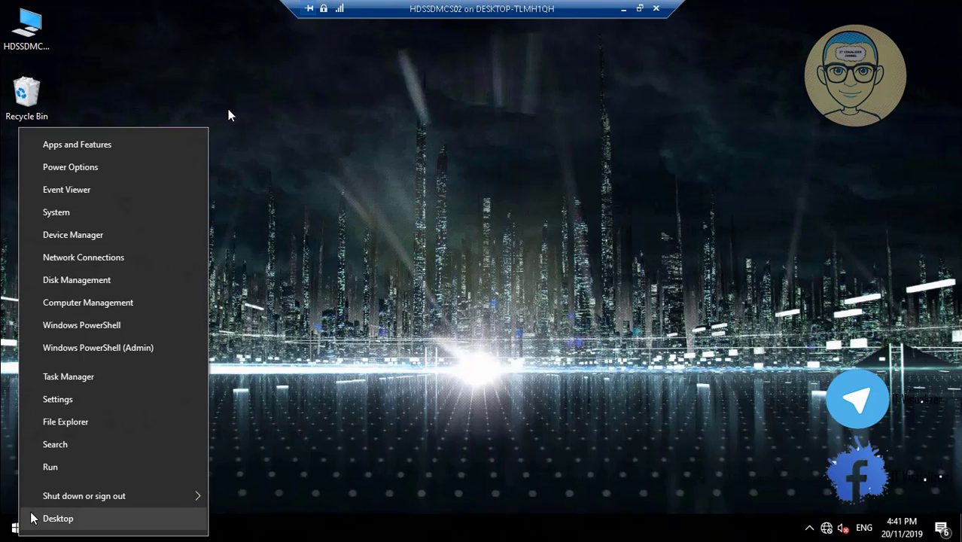
mouse_move(84, 495)
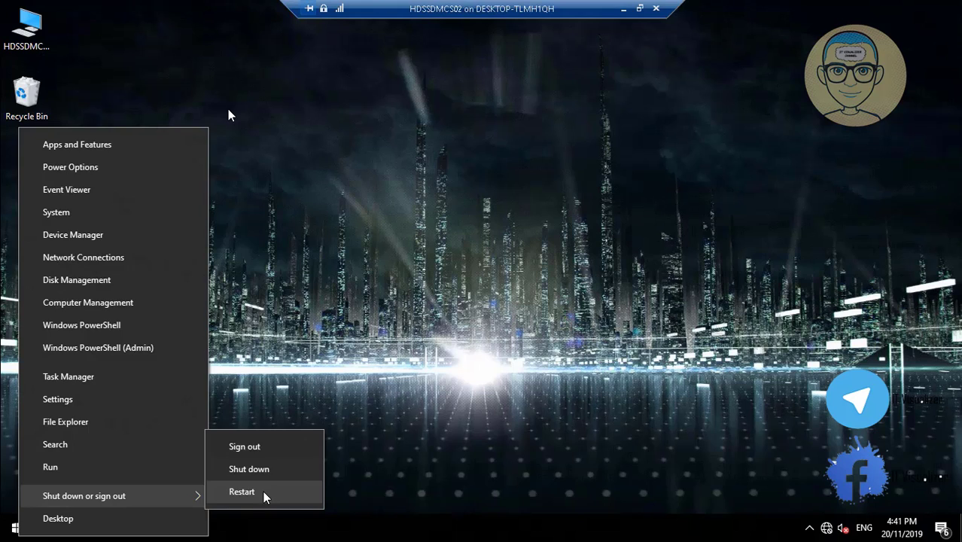
left_click(265, 494)
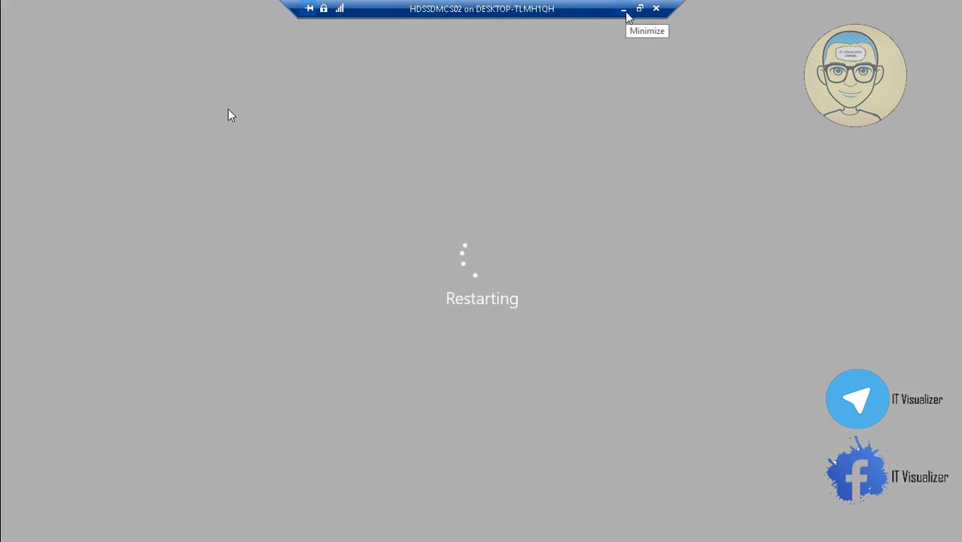
On HDSSDWINOSS01N, close the Agent Dialog and finish the Computer Migration Wizard, then bring up HDSSDWINOSS01.
left_click(624, 10)
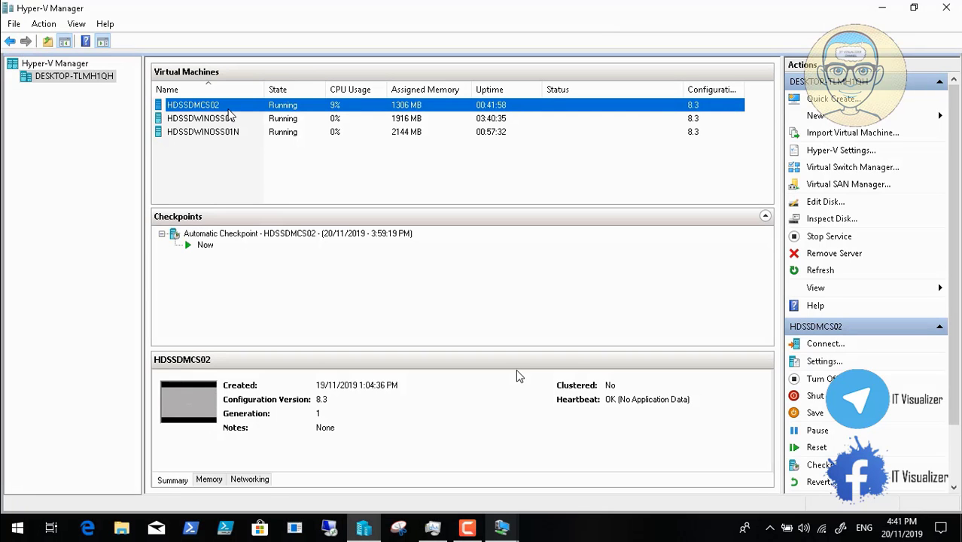
mouse_move(502, 527)
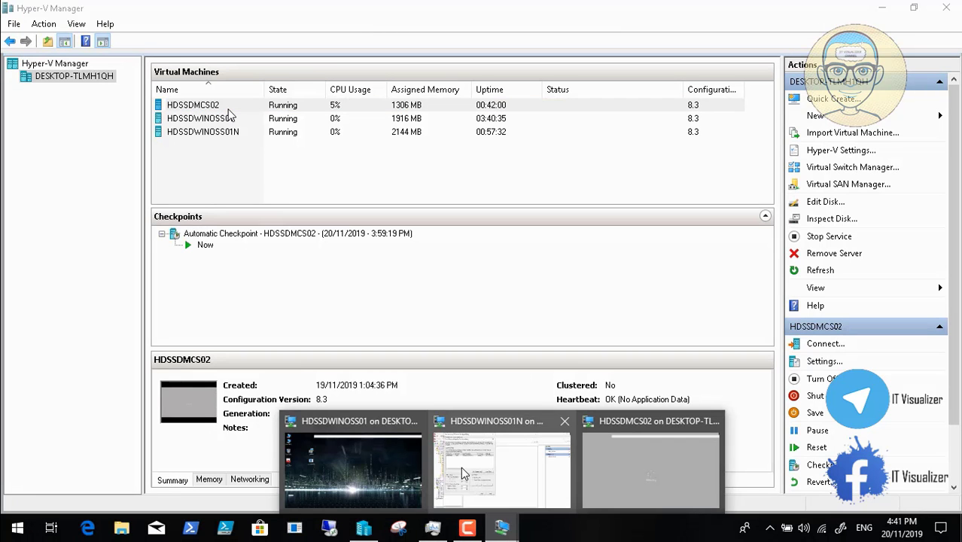
left_click(461, 467)
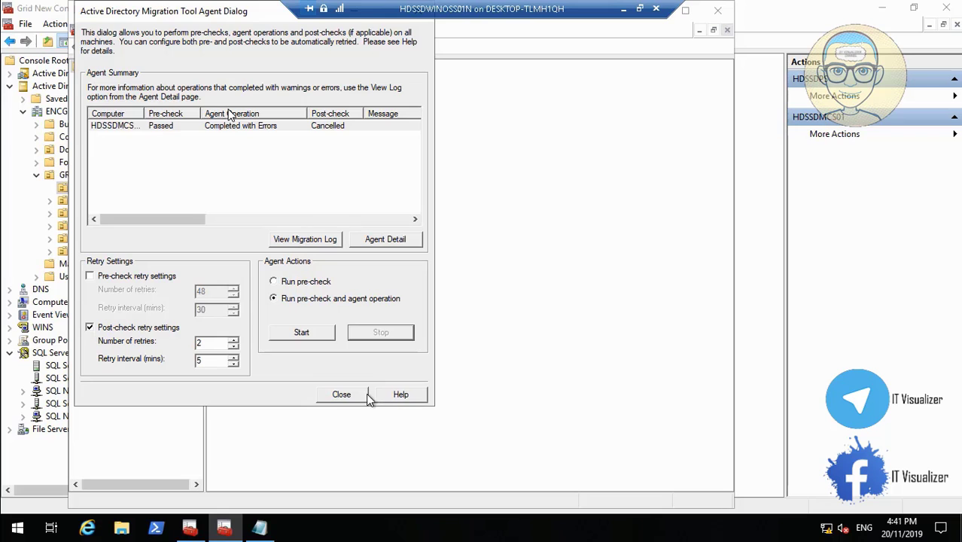
left_click(345, 395)
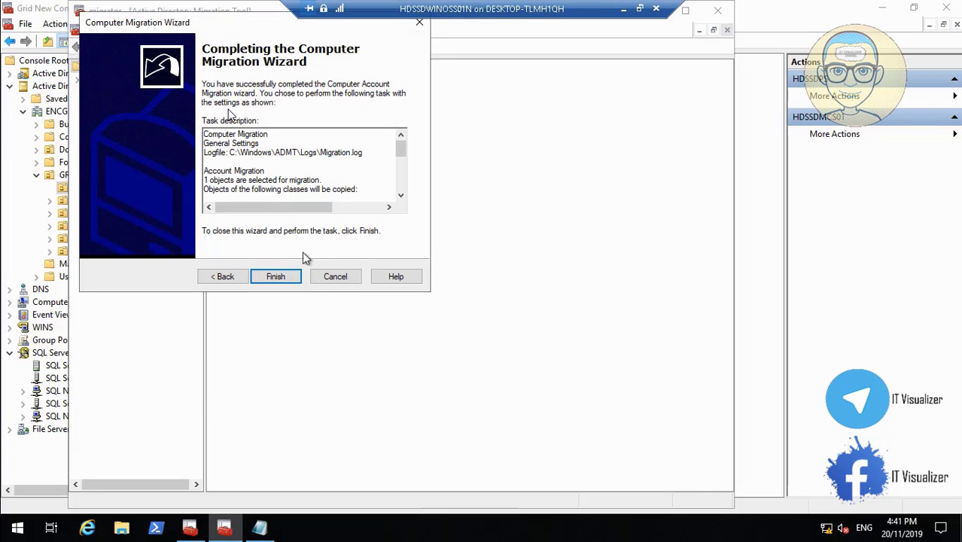
left_click(276, 277)
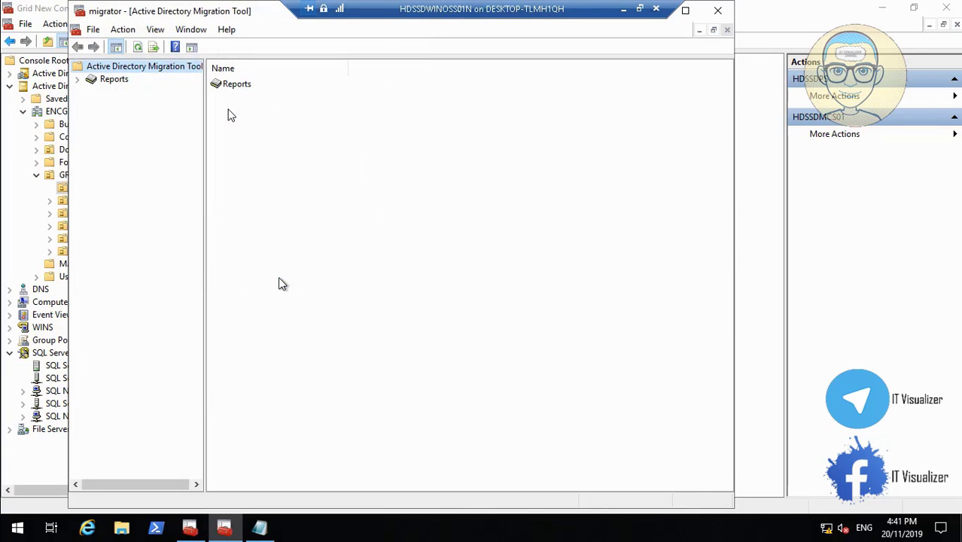
left_click(624, 14)
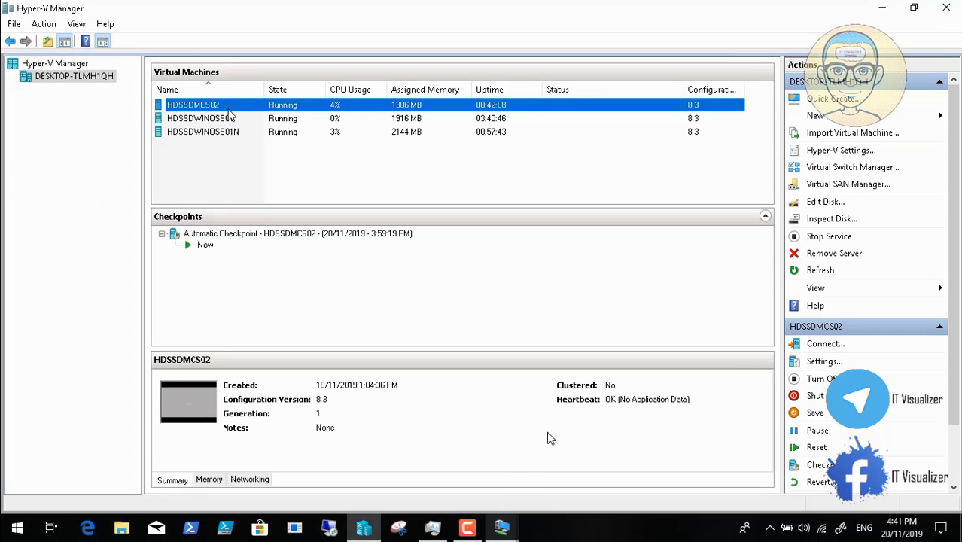
left_click(503, 531)
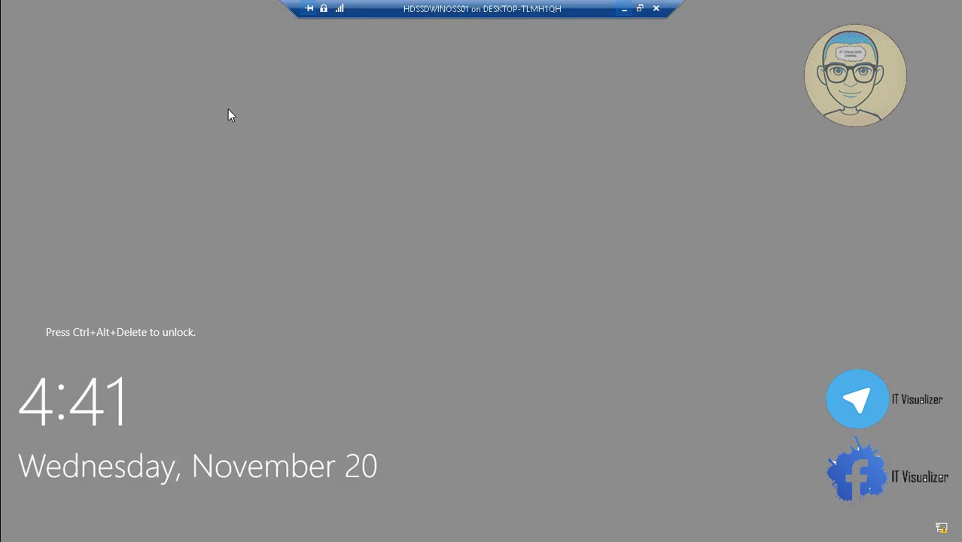
Switch the HDSSDWINOSS01 VM window to Full Screen Mode and accept the legal notice.
left_click(640, 9)
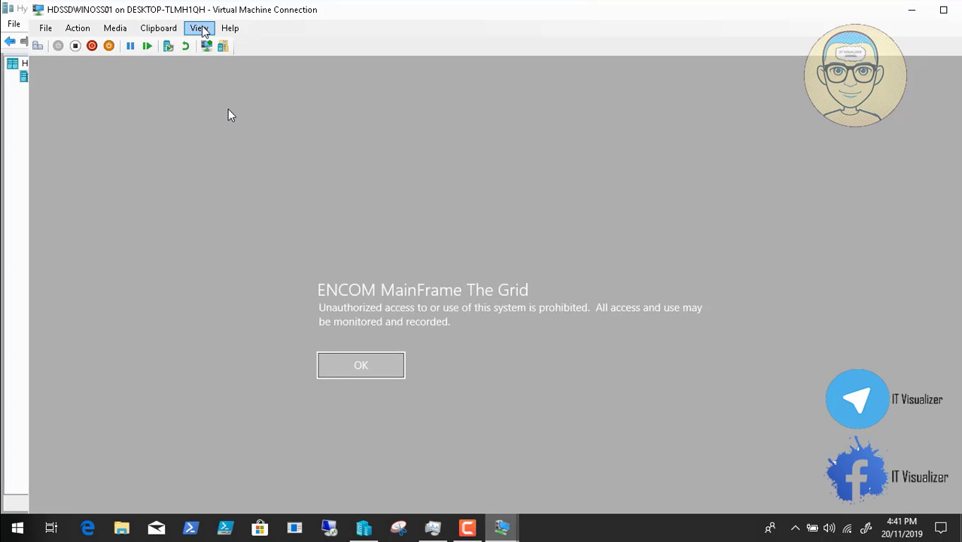
left_click(202, 29)
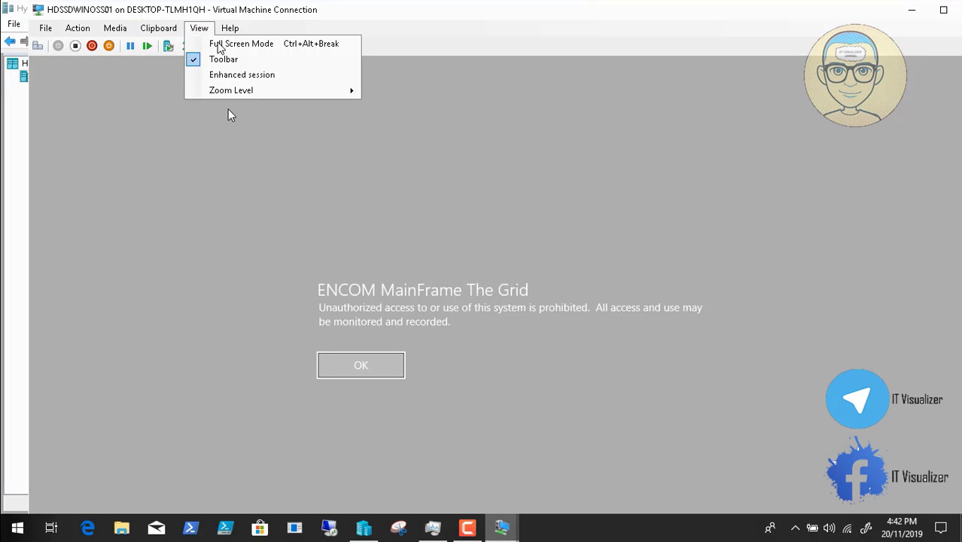
left_click(219, 43)
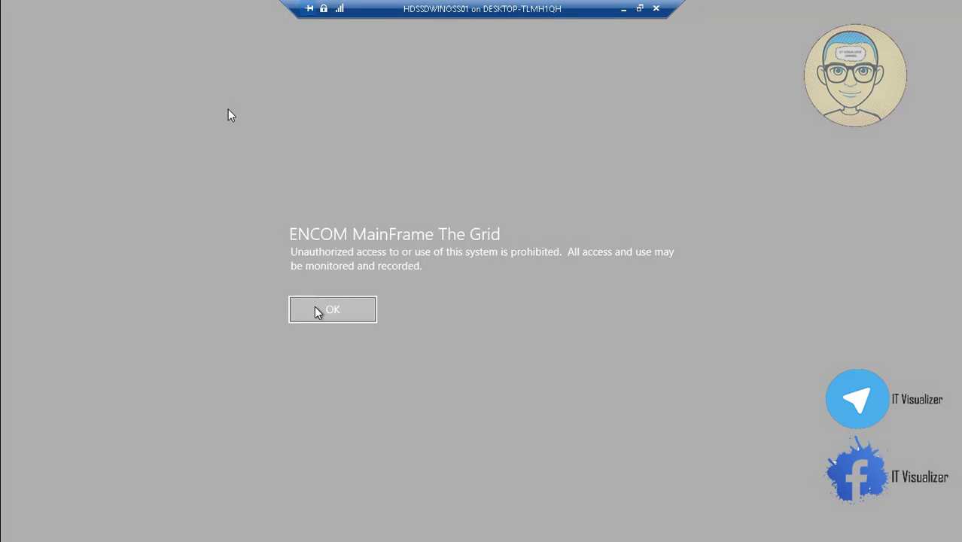
left_click(315, 308)
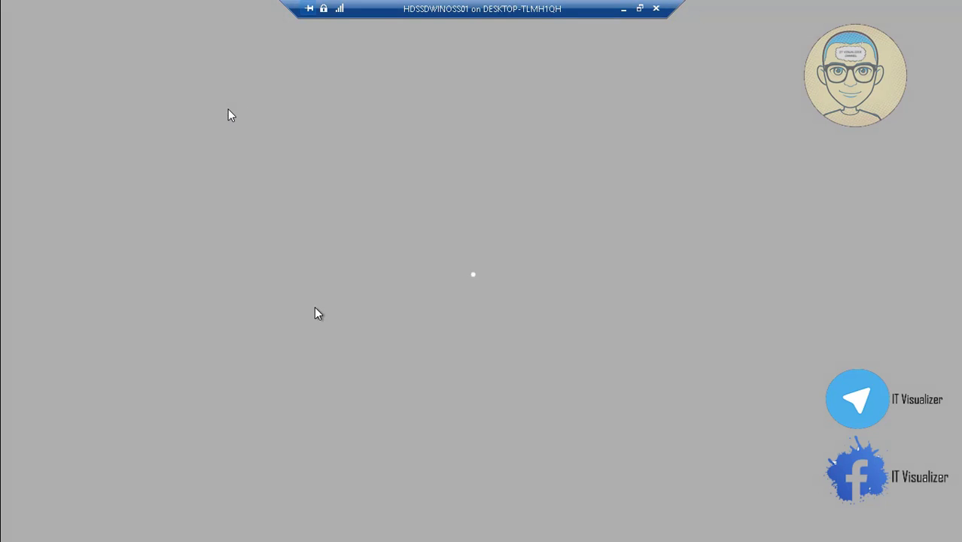
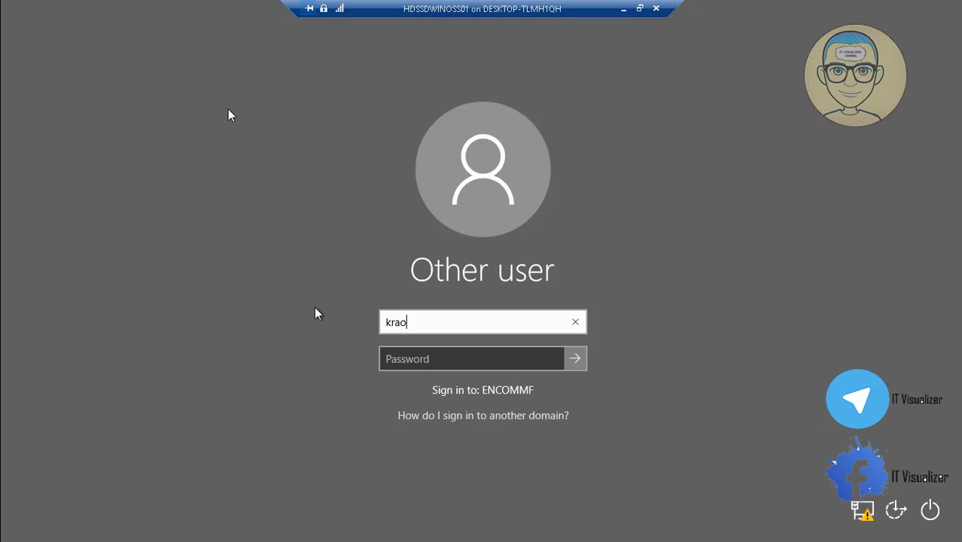
Sign in to HDSSDWINOSS01 with the ENCOMMF domain user name and password.
key("Tab")
type("*****")
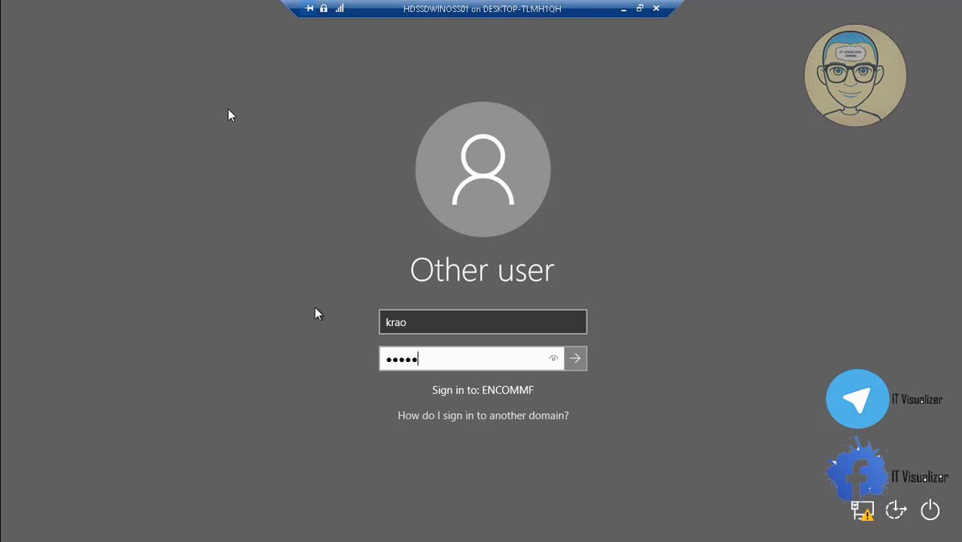
type("*****")
key("Return")
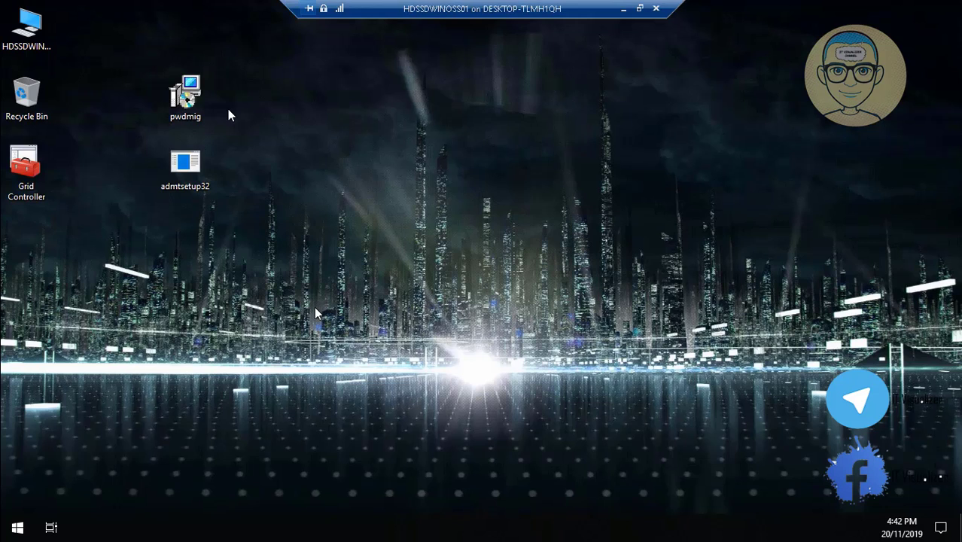
Open the Grid Controller console and browse to ENCOMMF.LOCAL > GRID > HDSSDPS computers.
left_click(34, 178)
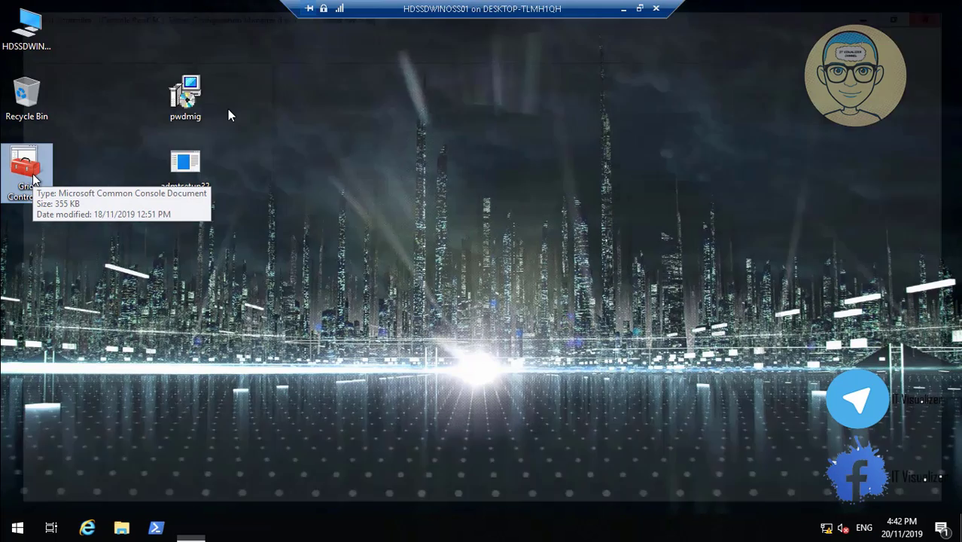
double_click(26, 169)
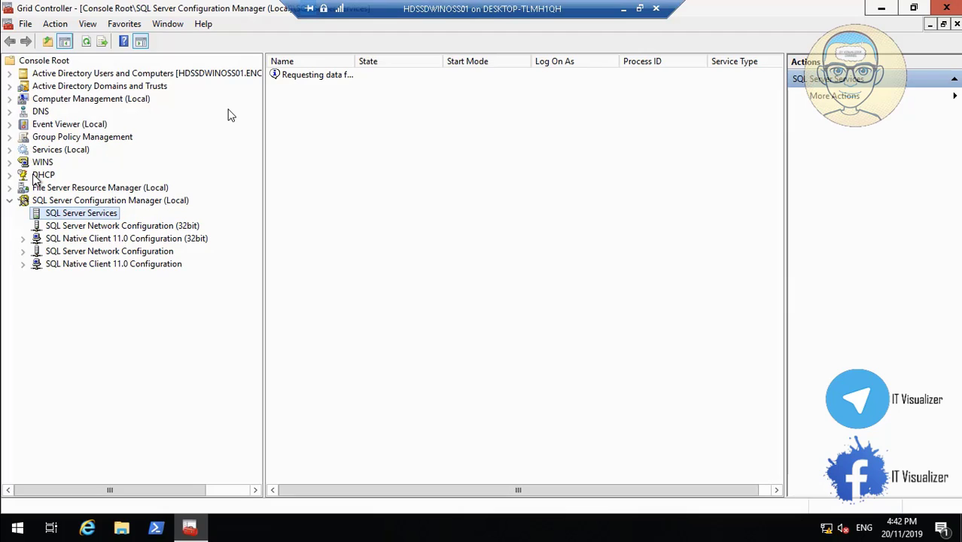
left_click(9, 73)
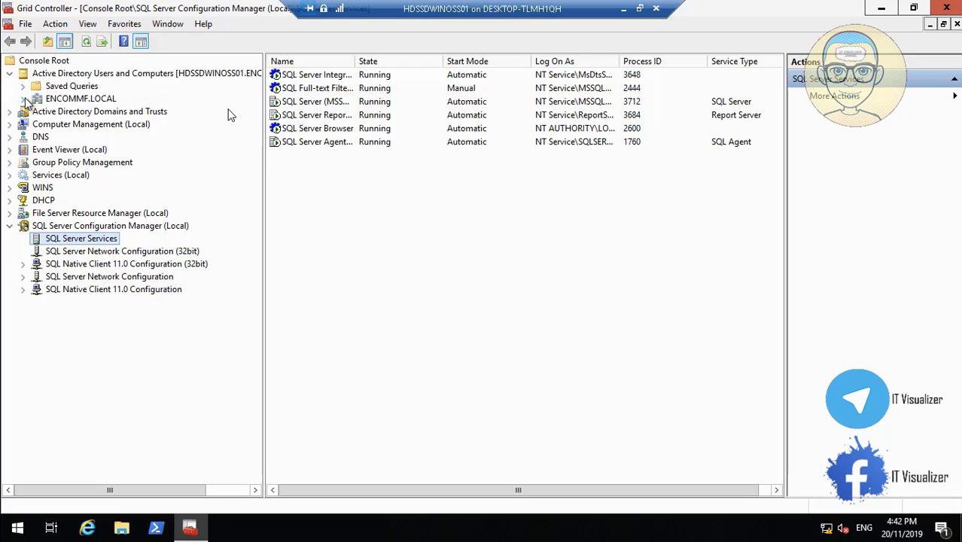
left_click(23, 99)
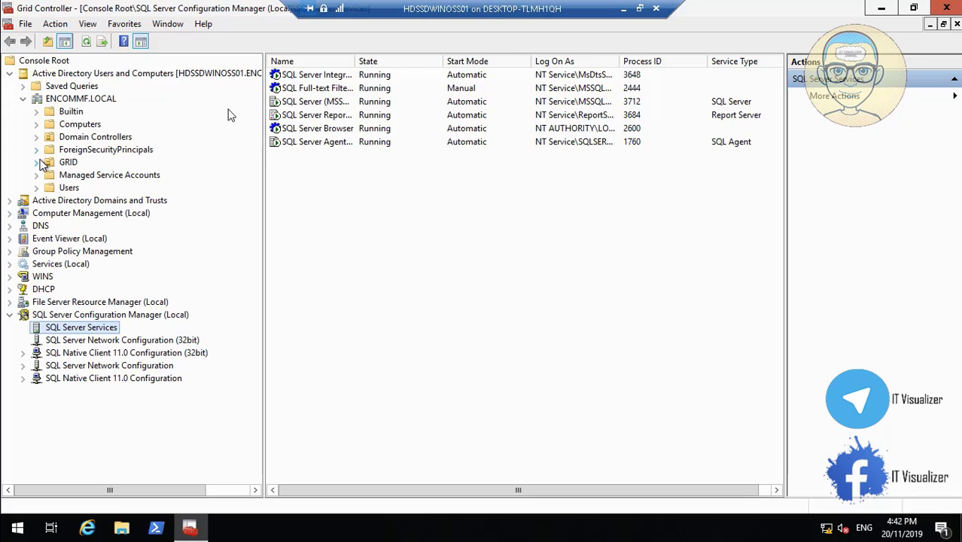
left_click(37, 162)
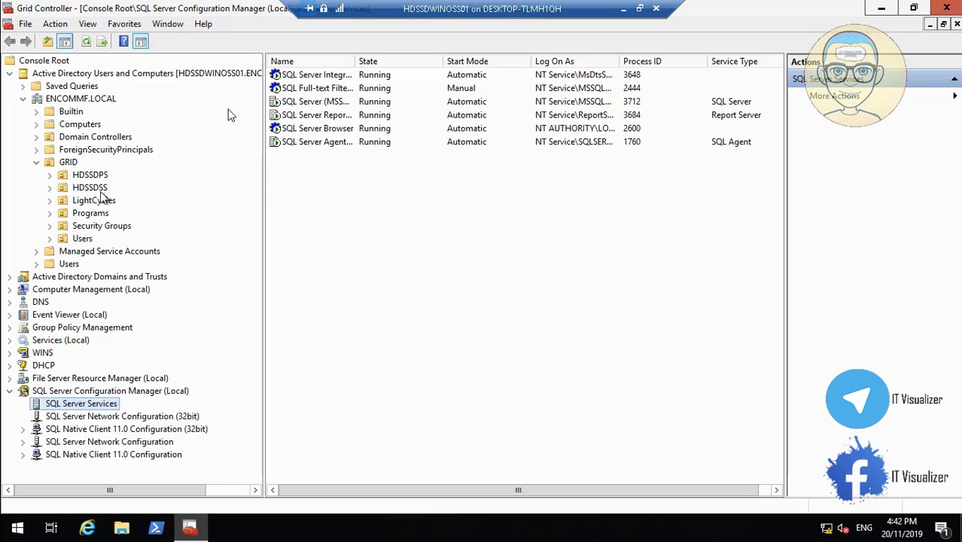
left_click(103, 177)
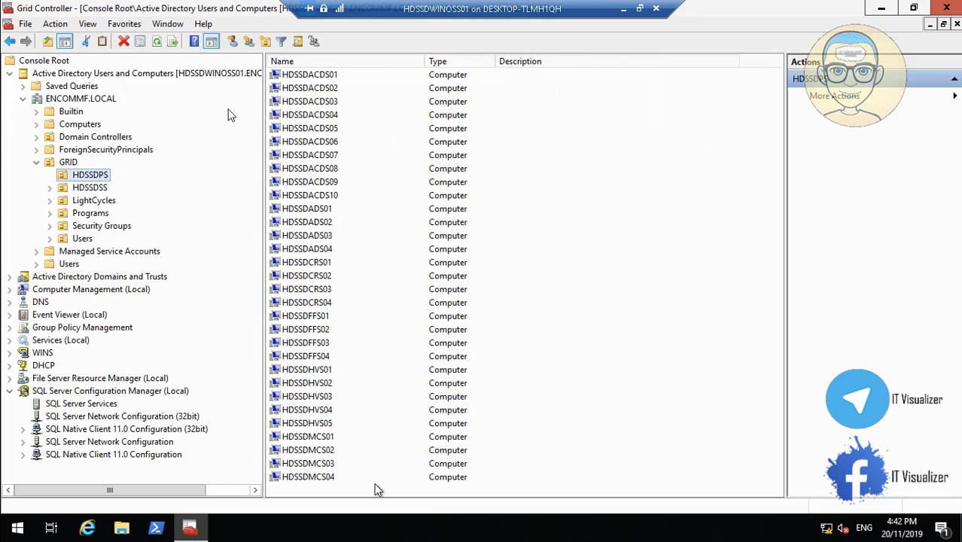
Check HDSSDMCS02's properties show Windows 10 Pro 10.0 (18362), then cancel without changes.
left_click(326, 451)
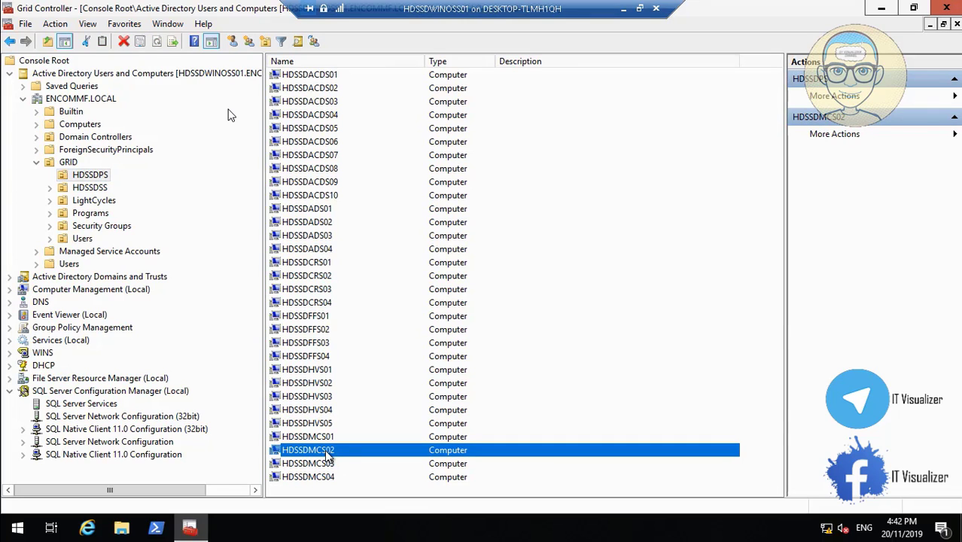
double_click(326, 451)
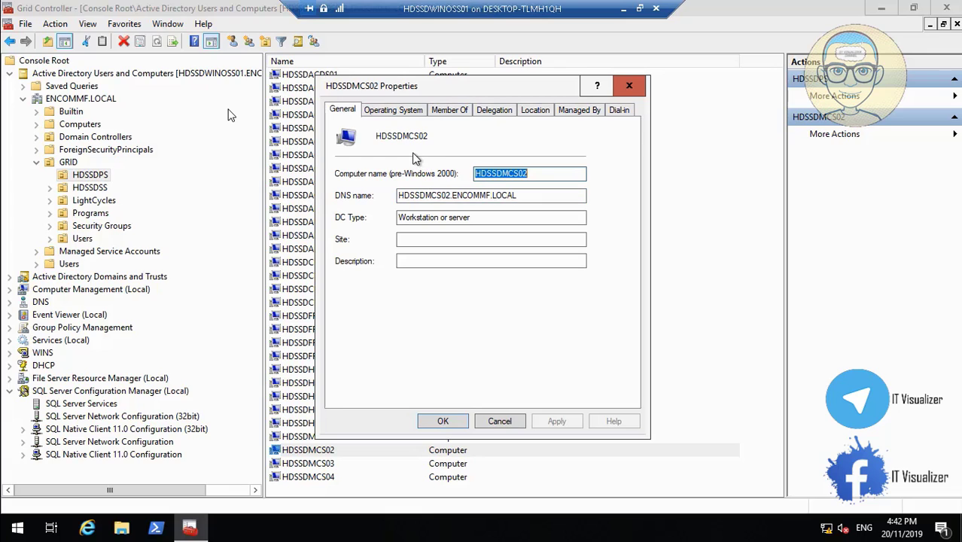
left_click(382, 111)
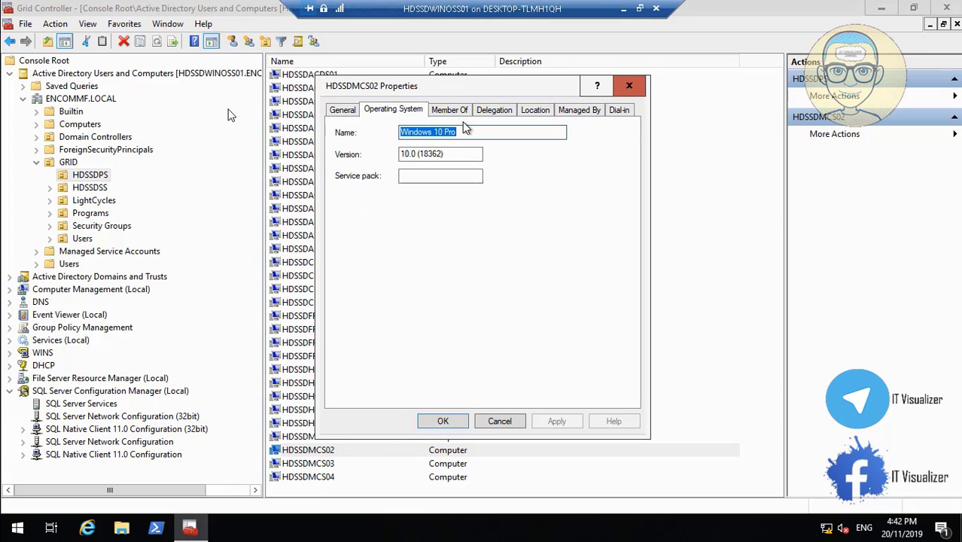
left_click(496, 422)
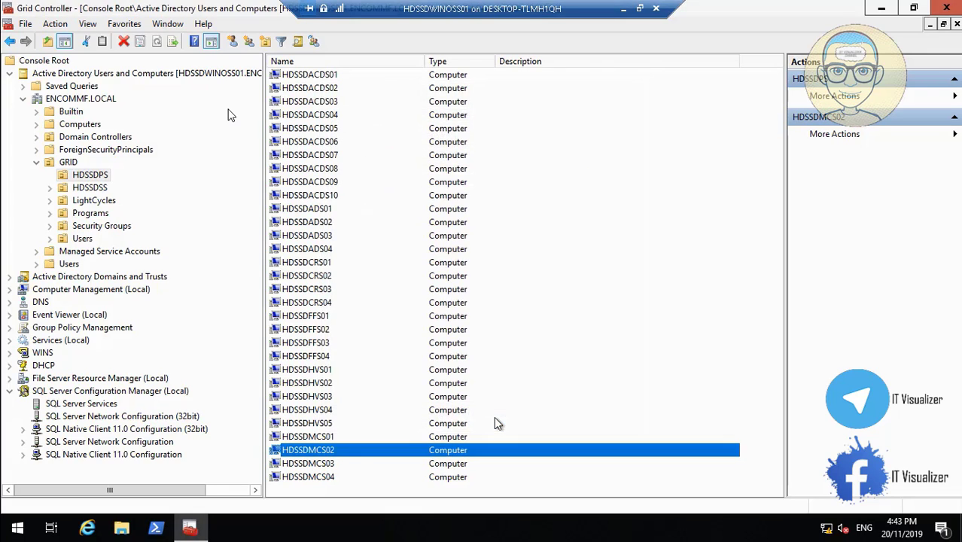
left_click(624, 8)
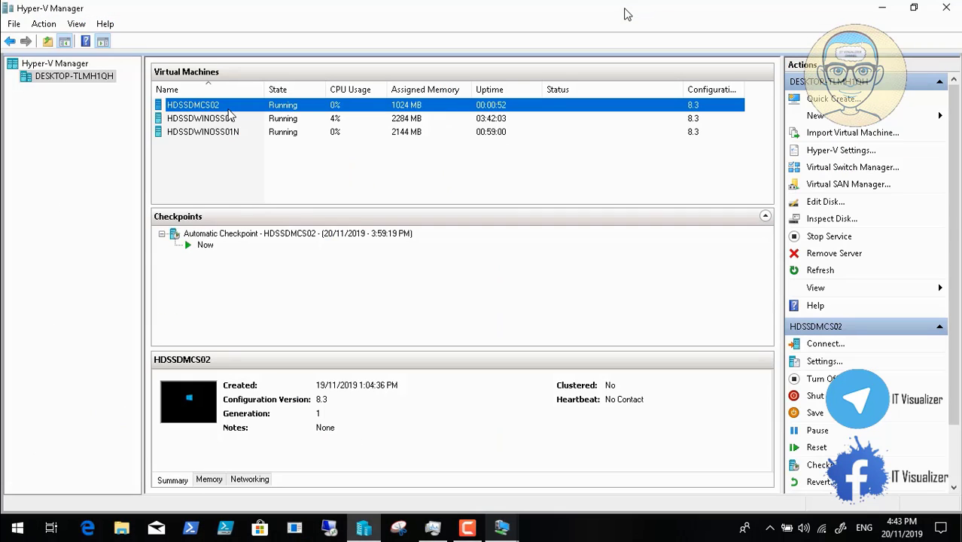
left_click(502, 527)
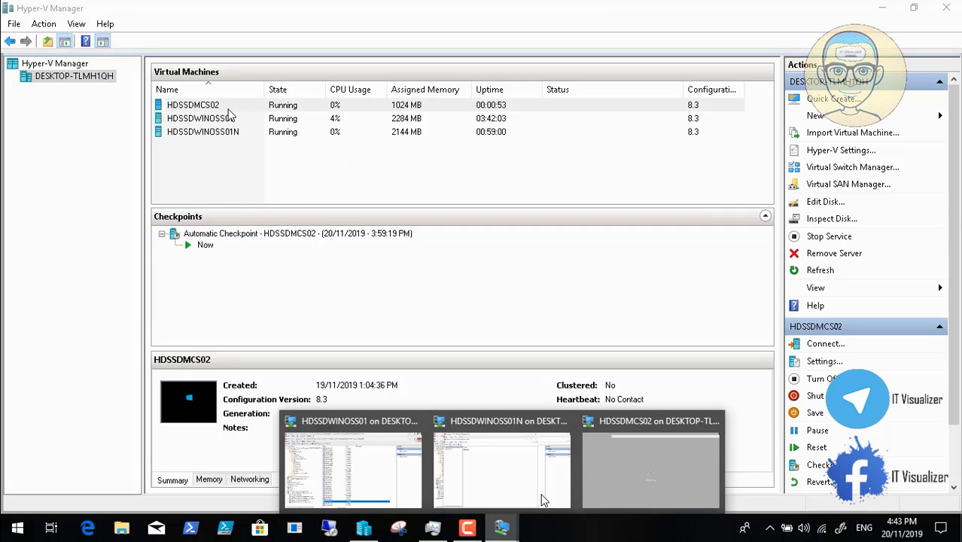
left_click(685, 462)
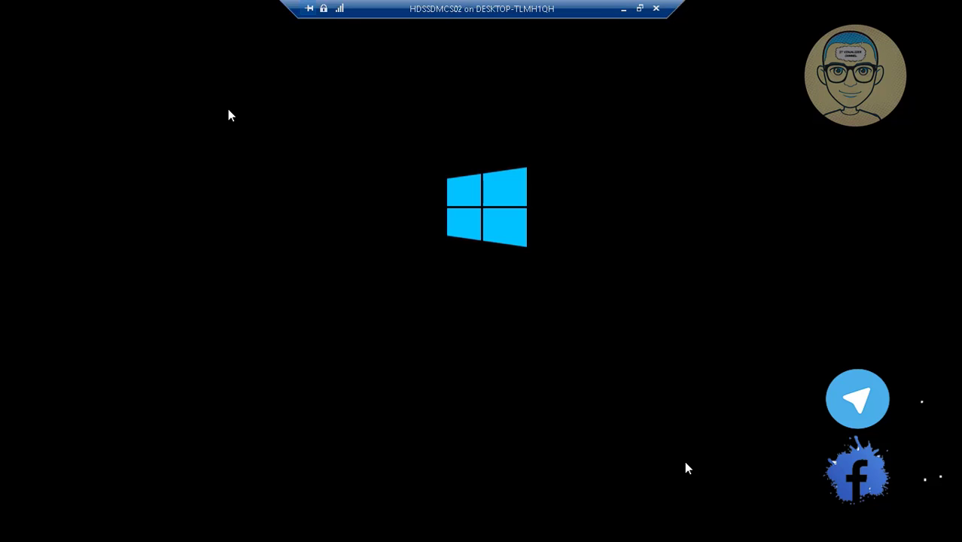
left_click(624, 9)
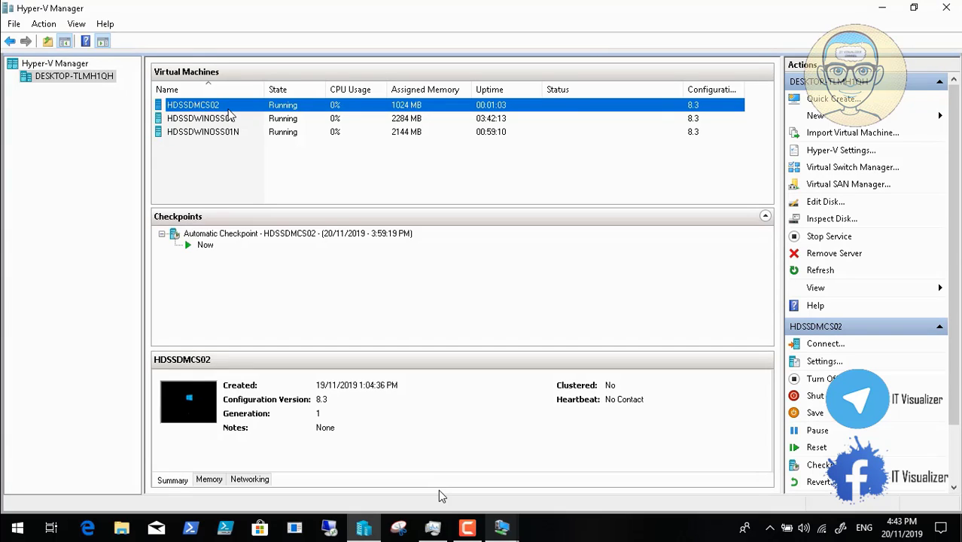
mouse_move(497, 532)
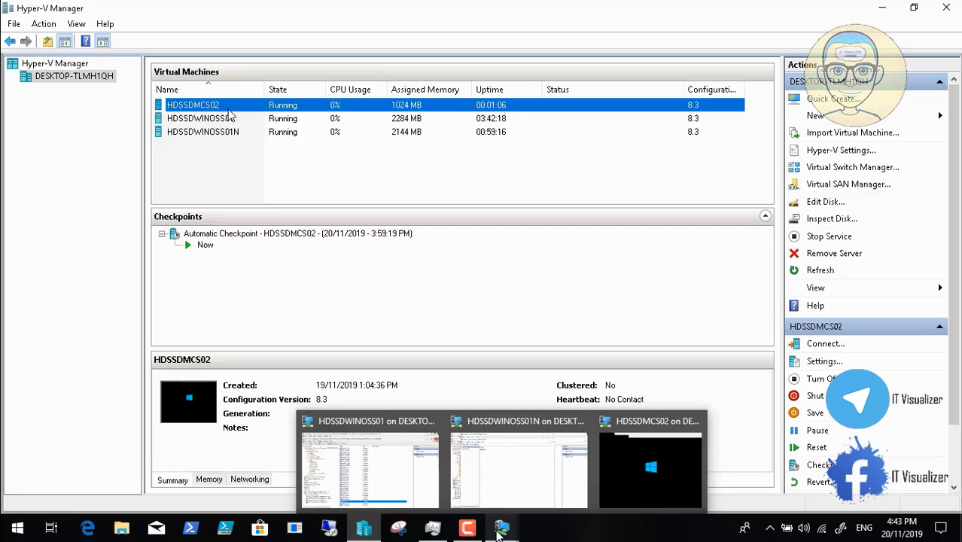
In the Grid New Controller console, refresh the HDSSDPS unit of ENCGRIDNEW.LOCAL.
left_click(494, 478)
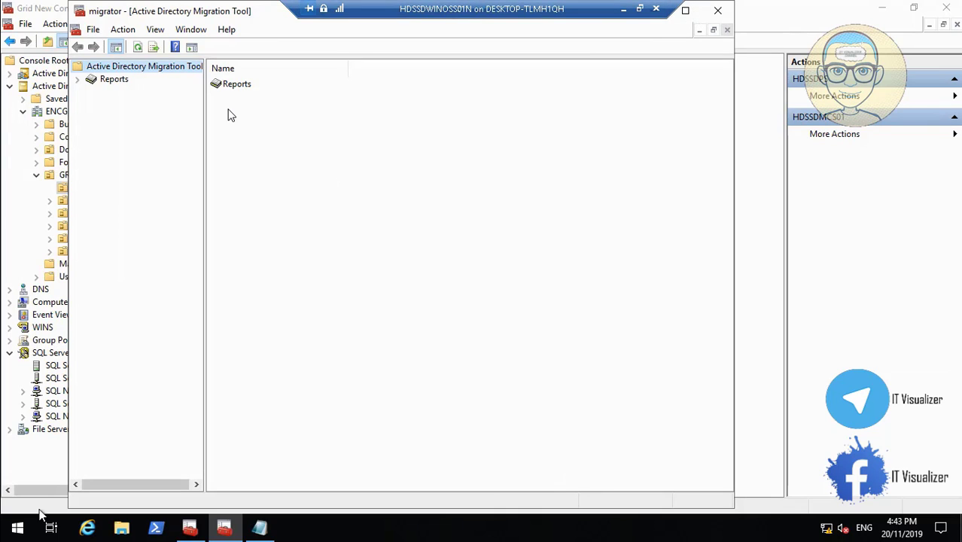
left_click(45, 471)
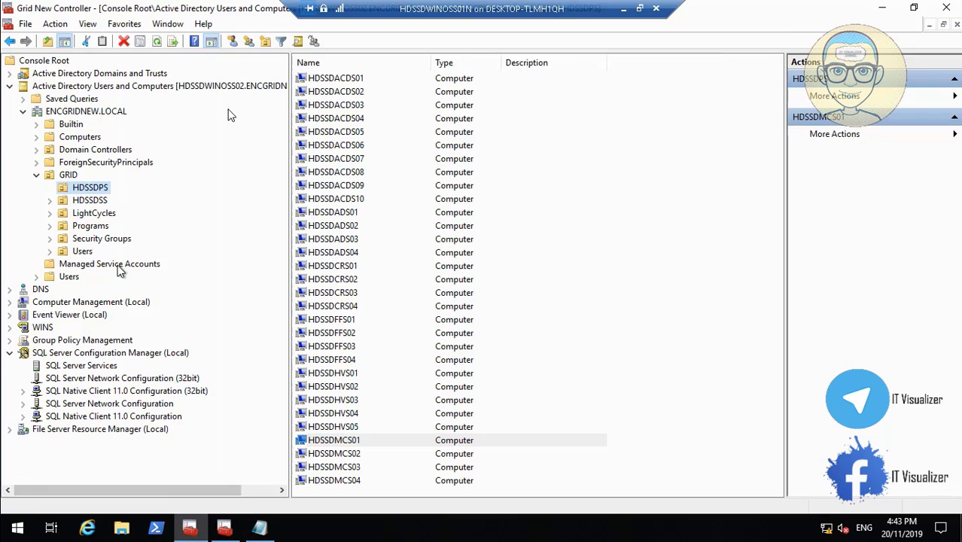
right_click(100, 191)
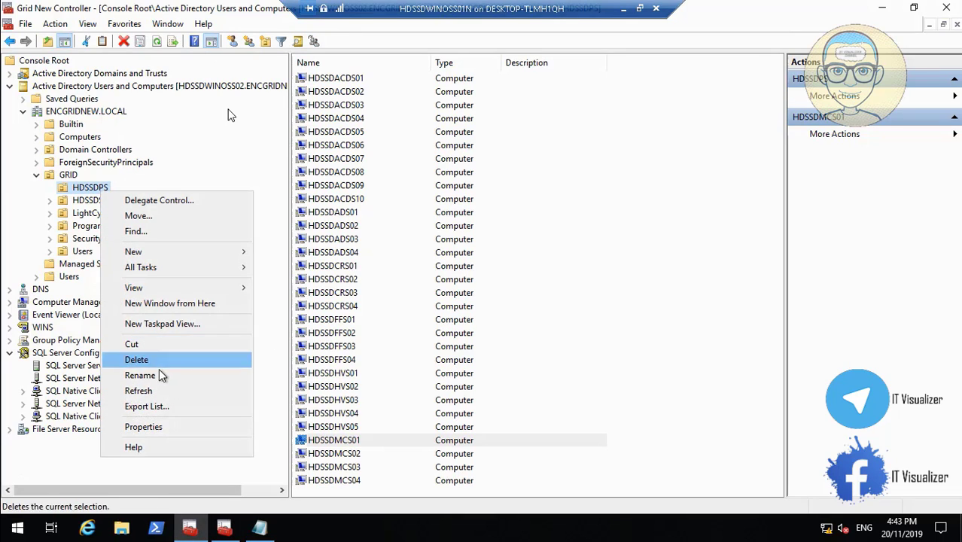
left_click(164, 392)
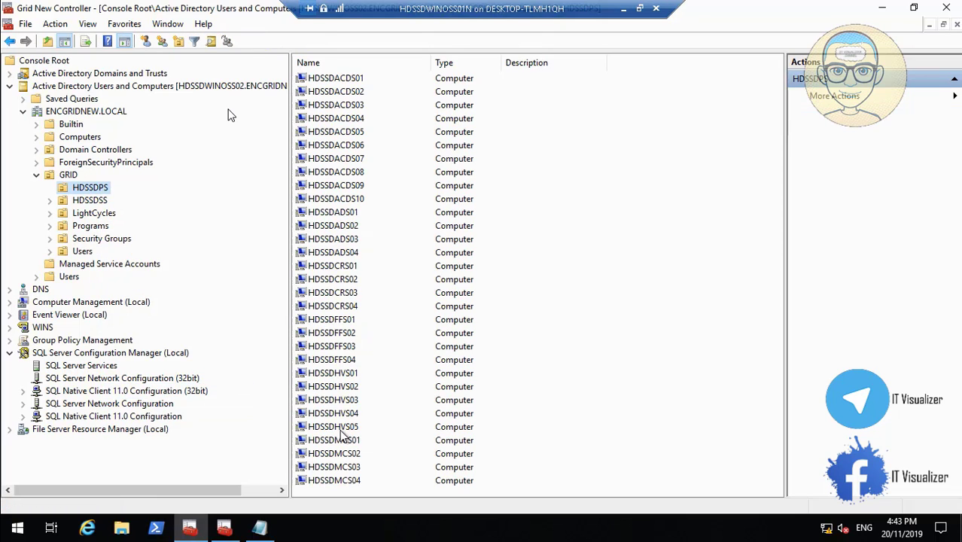
Review HDSSDMCS02's Operating System details in its properties and close them with OK.
double_click(350, 453)
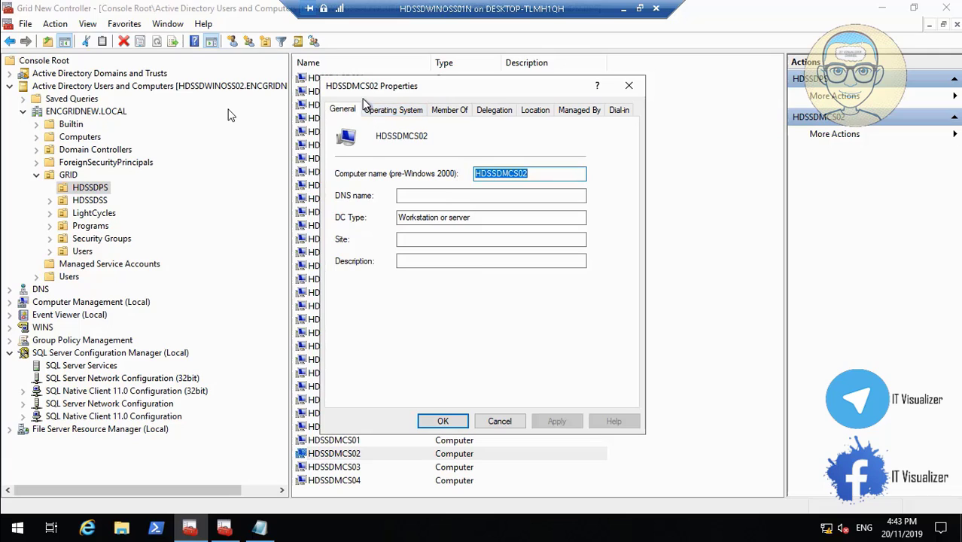
left_click(395, 111)
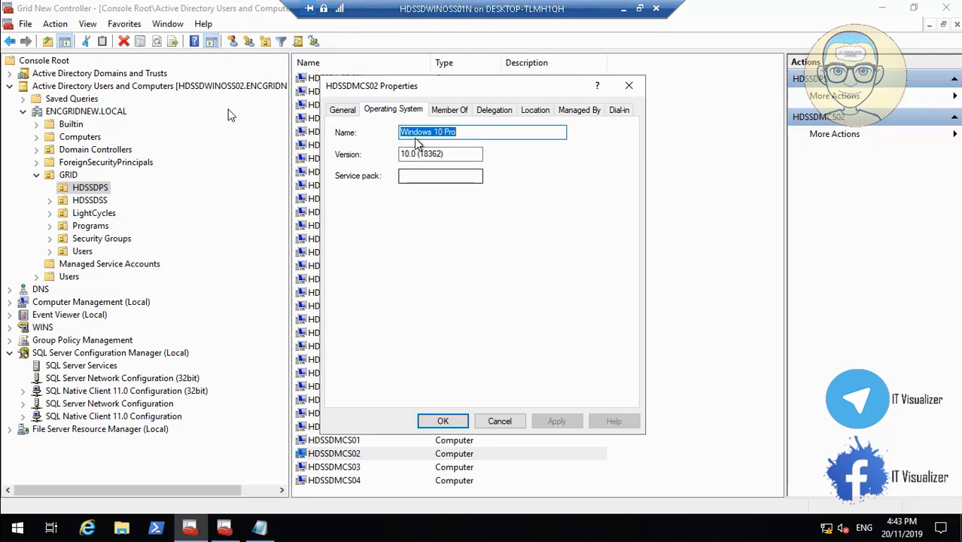
left_click(342, 111)
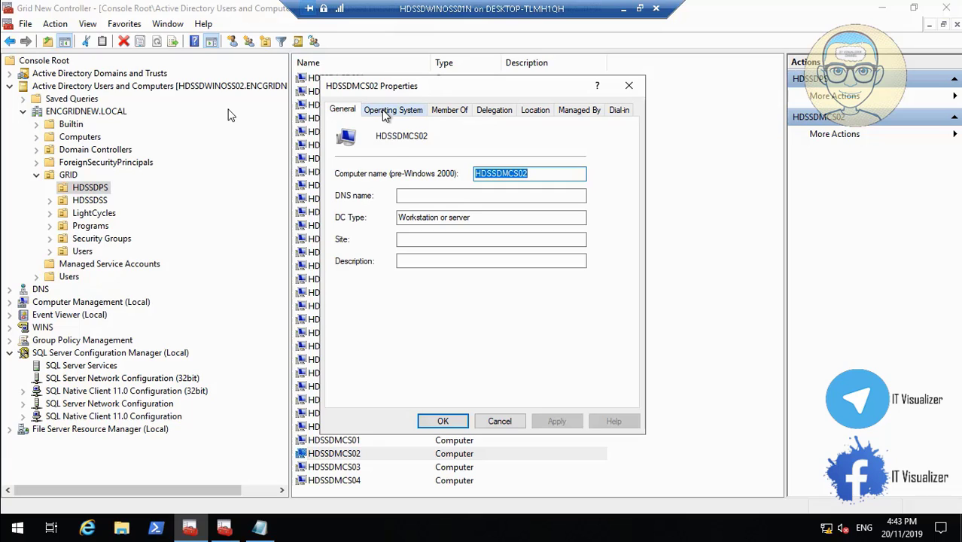
left_click(392, 110)
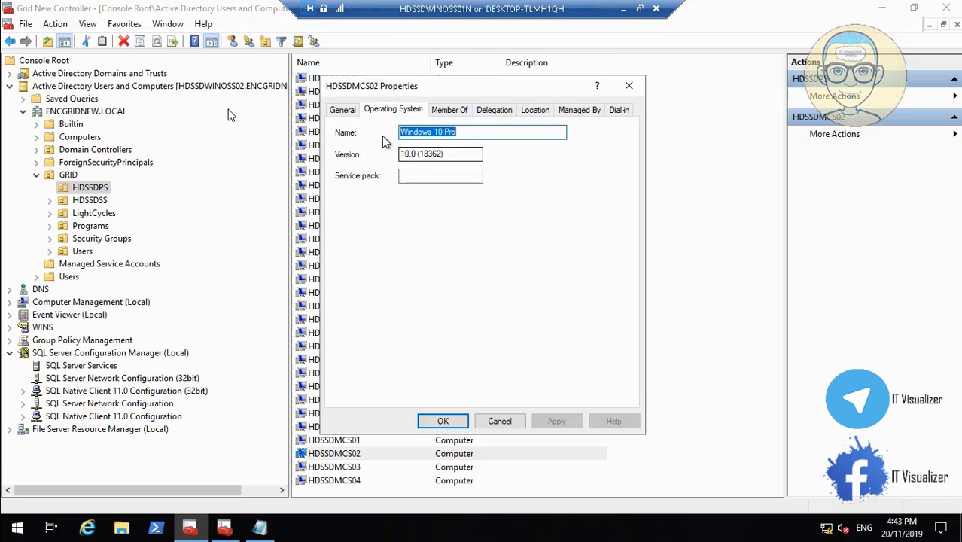
left_click(348, 112)
left_click(393, 110)
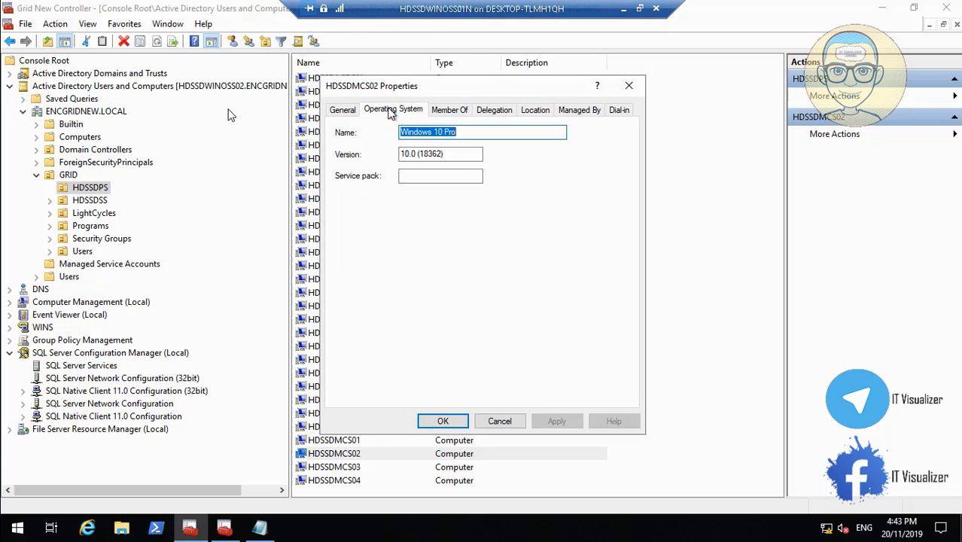
left_click(443, 422)
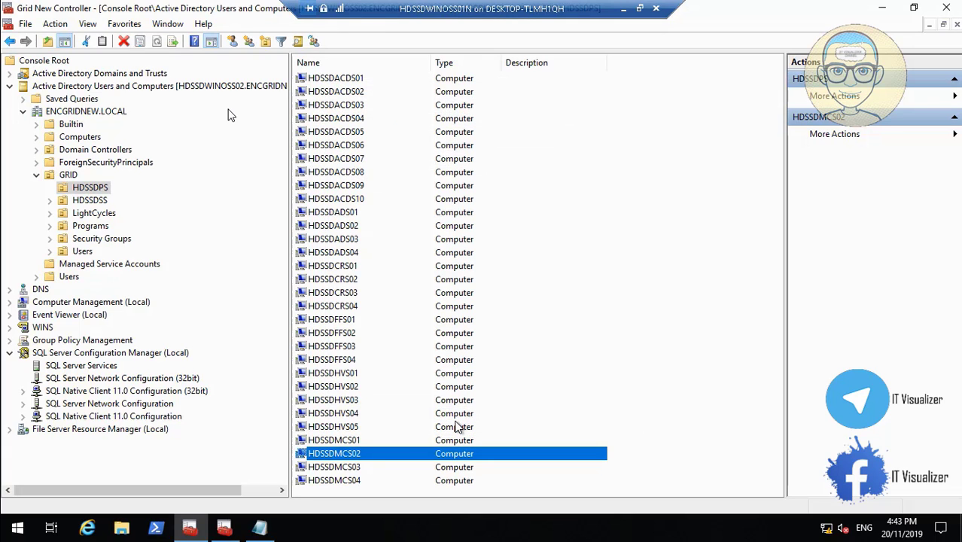
Confirm HDSSDMCS02 is a Domain Computers member on Member Of, then return to Hyper-V Manager.
double_click(335, 455)
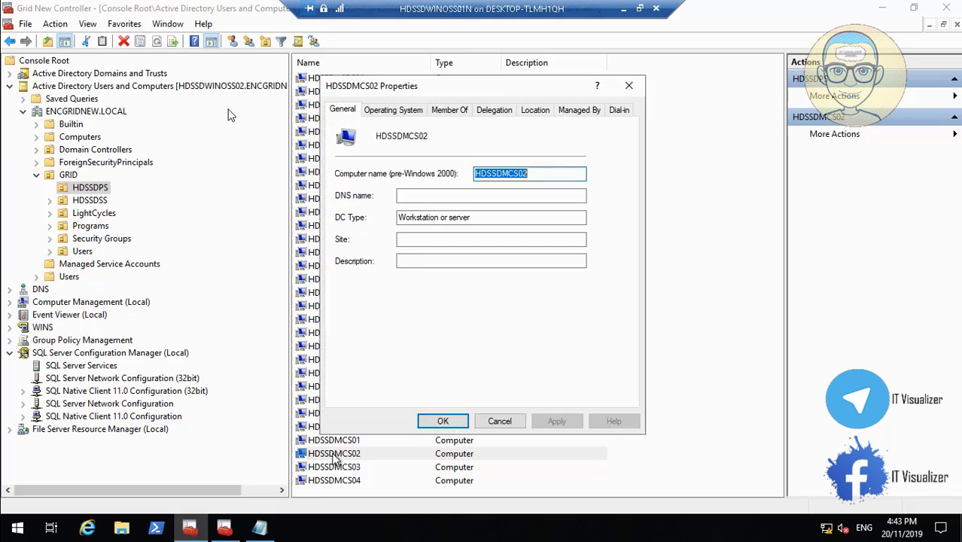
left_click(414, 110)
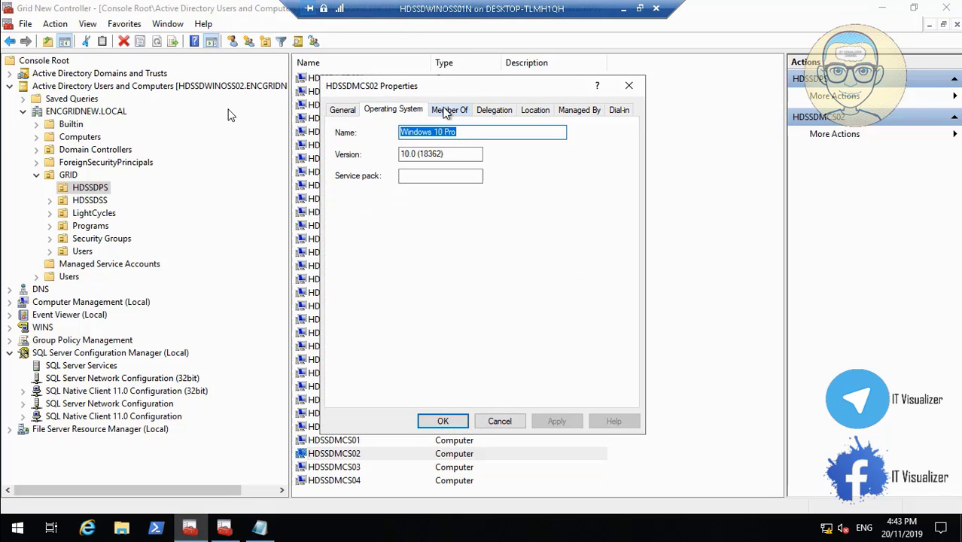
left_click(449, 112)
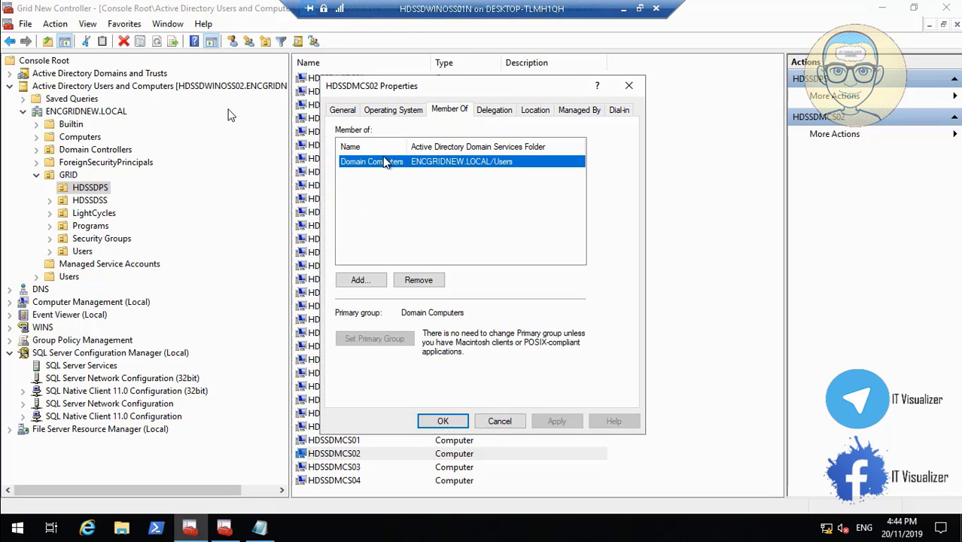
left_click(343, 112)
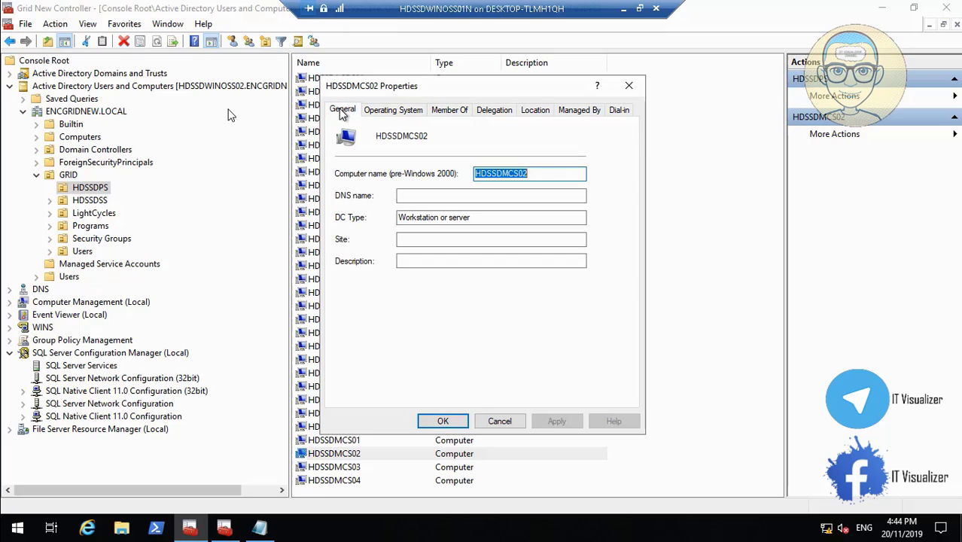
left_click(442, 422)
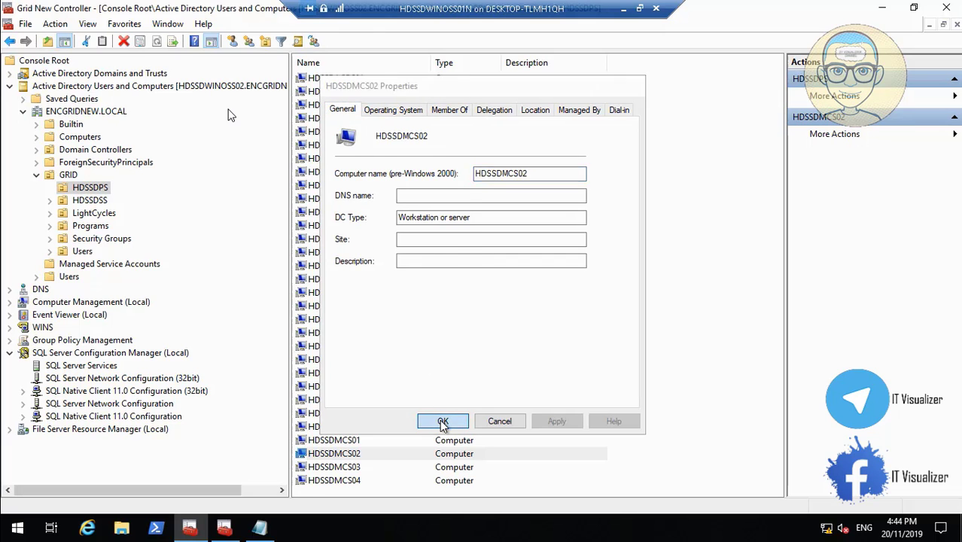
left_click(624, 9)
Glance at the HDSSDMCS02 VM console, then switch back to the HDSSDWINOSS01N session.
mouse_move(501, 528)
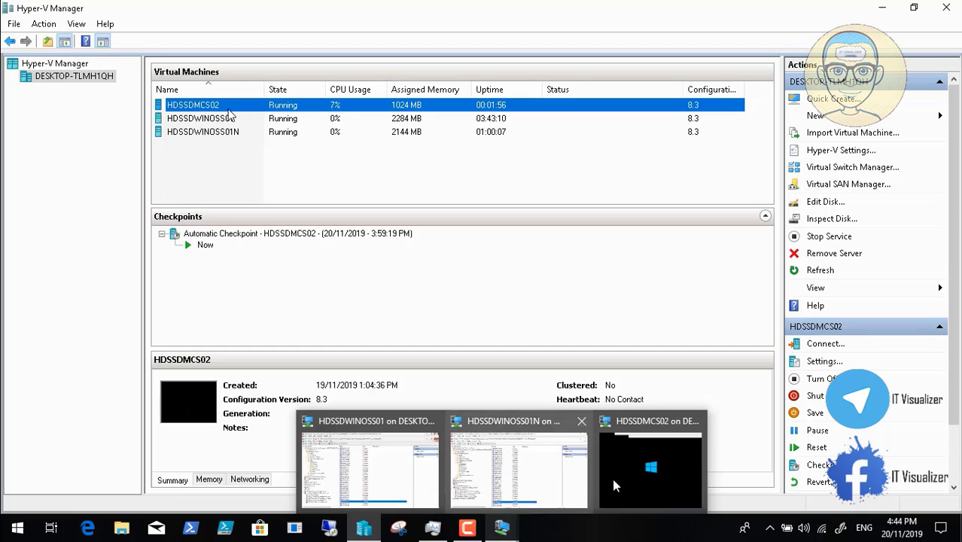
left_click(632, 475)
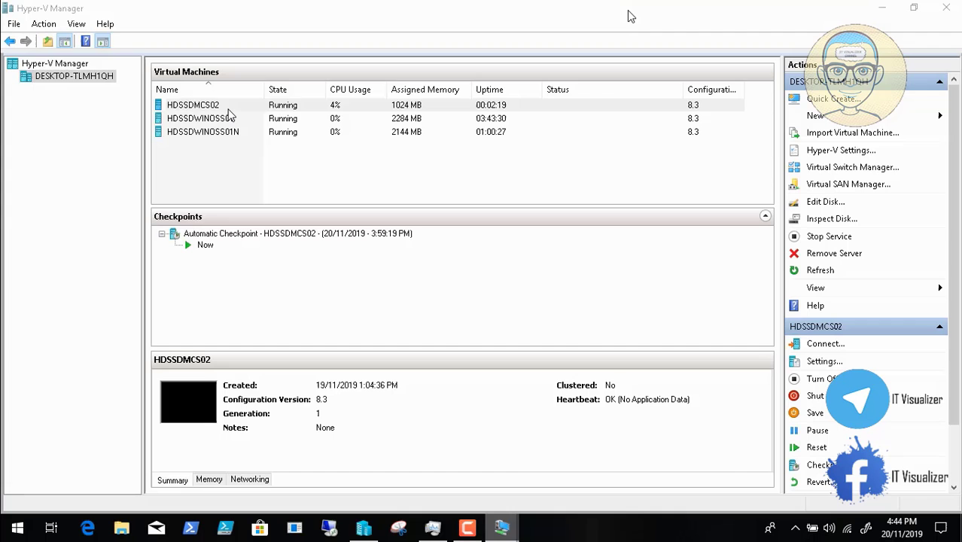
left_click(624, 9)
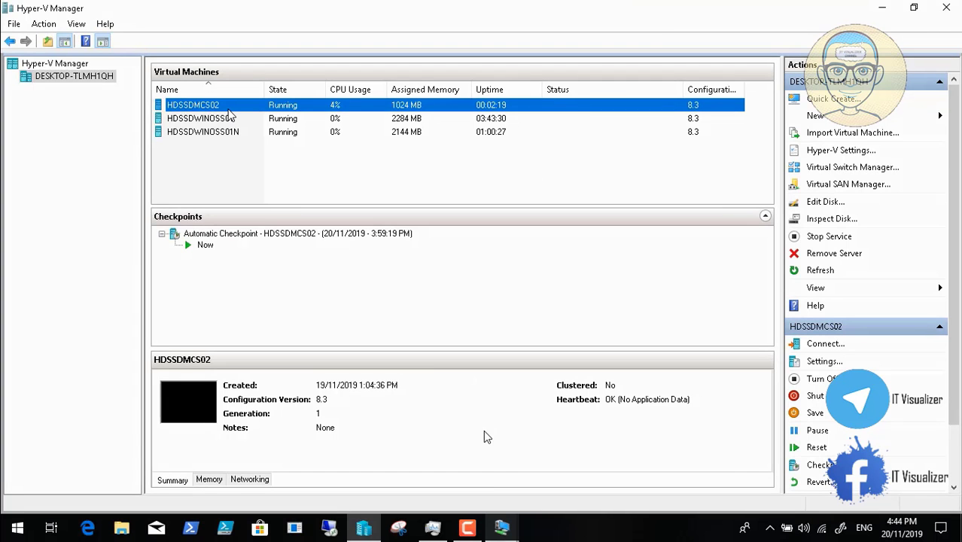
mouse_move(500, 528)
left_click(496, 466)
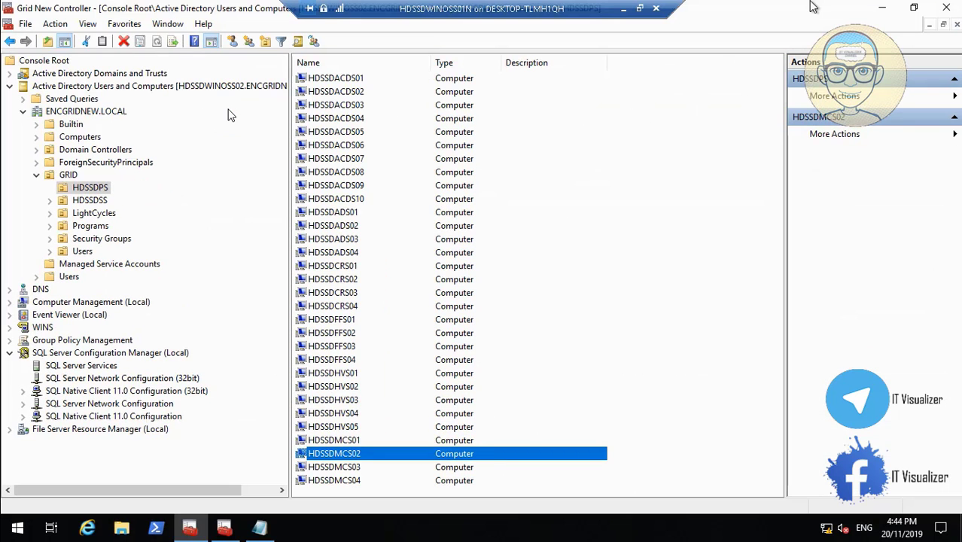
Launch Server Manager in the HDSSDWINOSS01N session, then minimize the session to reach Hyper-V Manager.
left_click(883, 8)
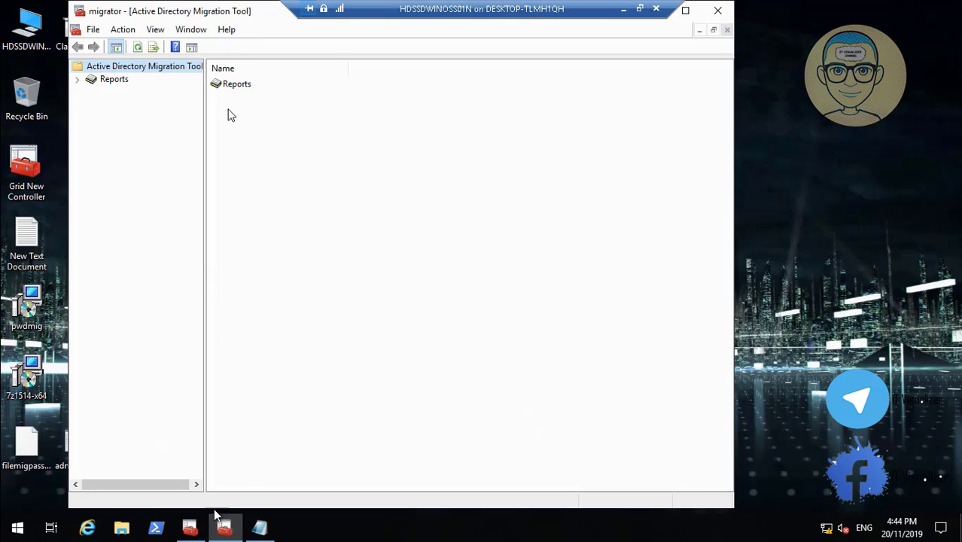
left_click(18, 530)
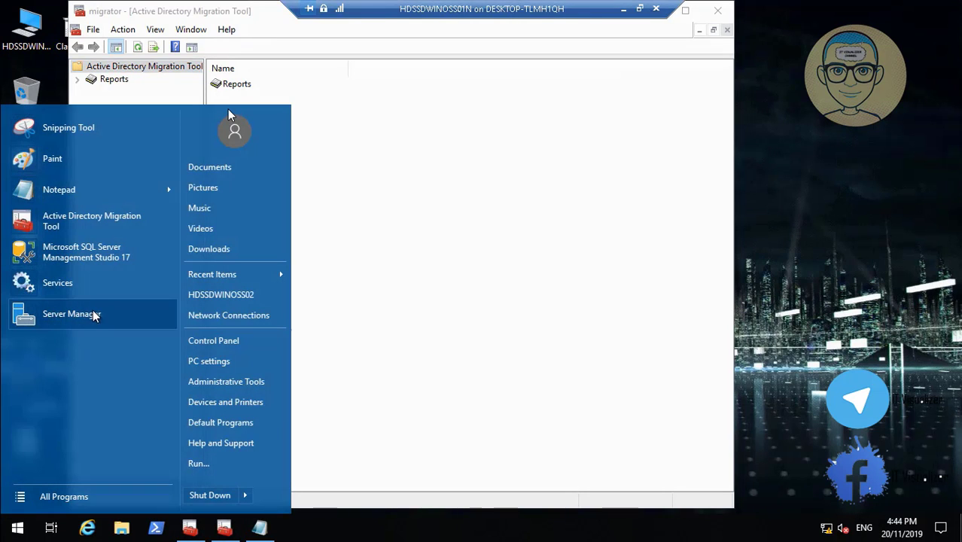
left_click(90, 315)
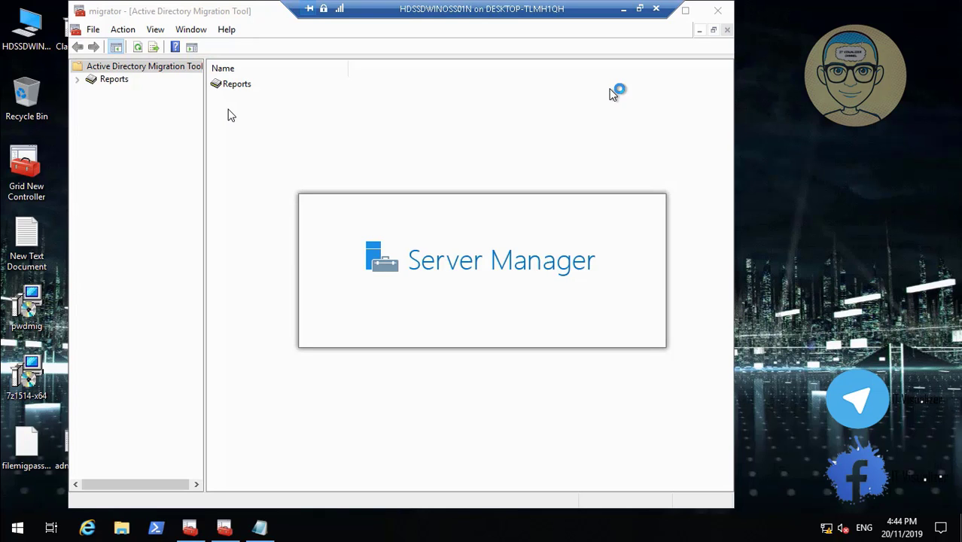
left_click(624, 8)
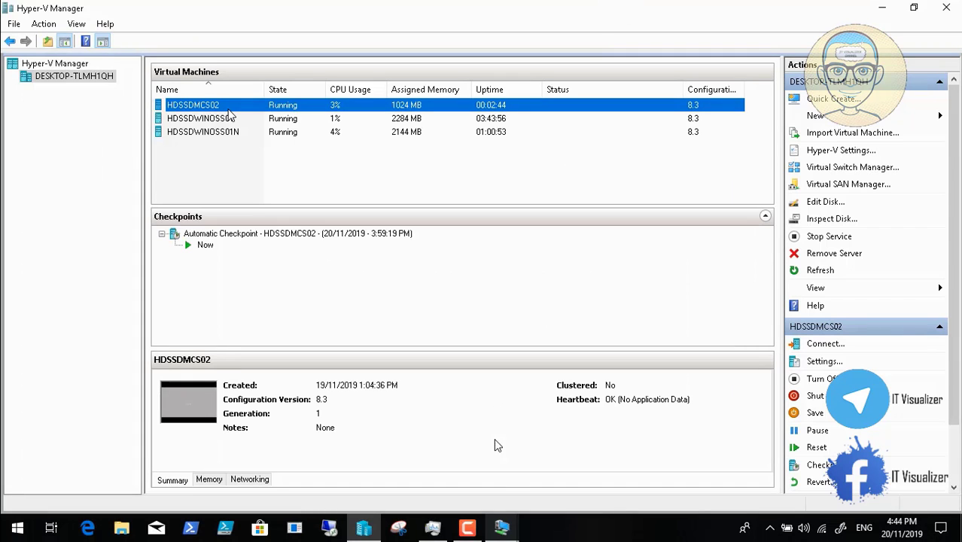
Confirm HDSSDMCS02's console still reads Please wait, then return to the HDSSDWINOSS01N session.
left_click(501, 527)
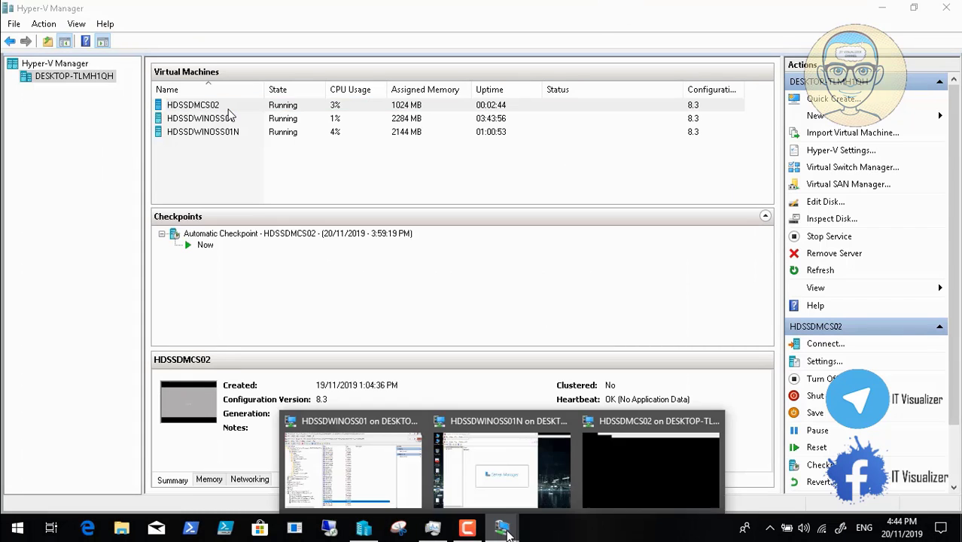
left_click(675, 464)
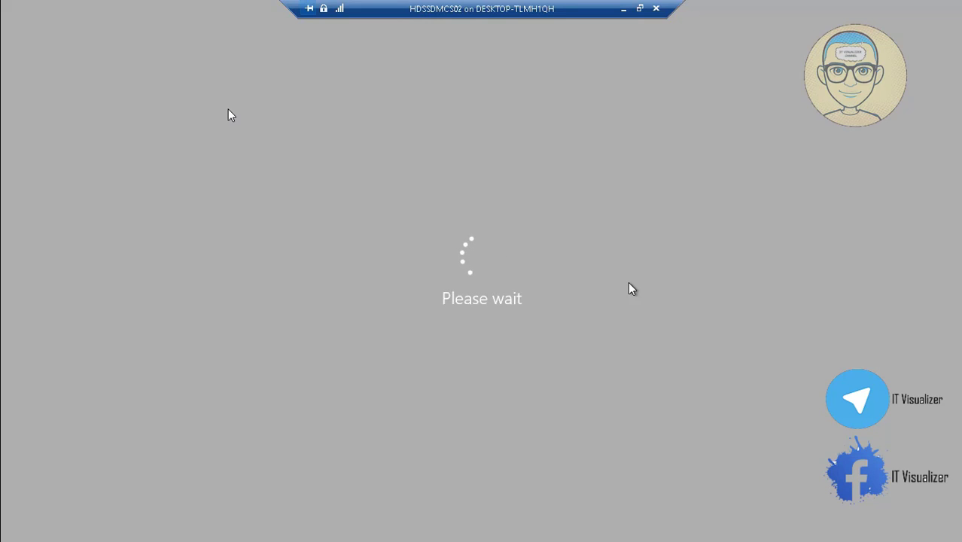
left_click(624, 8)
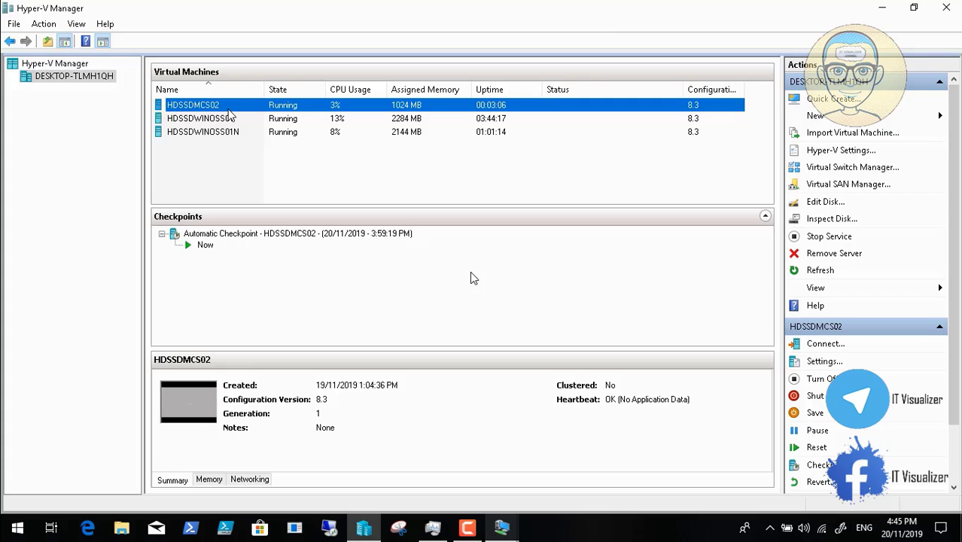
left_click(502, 528)
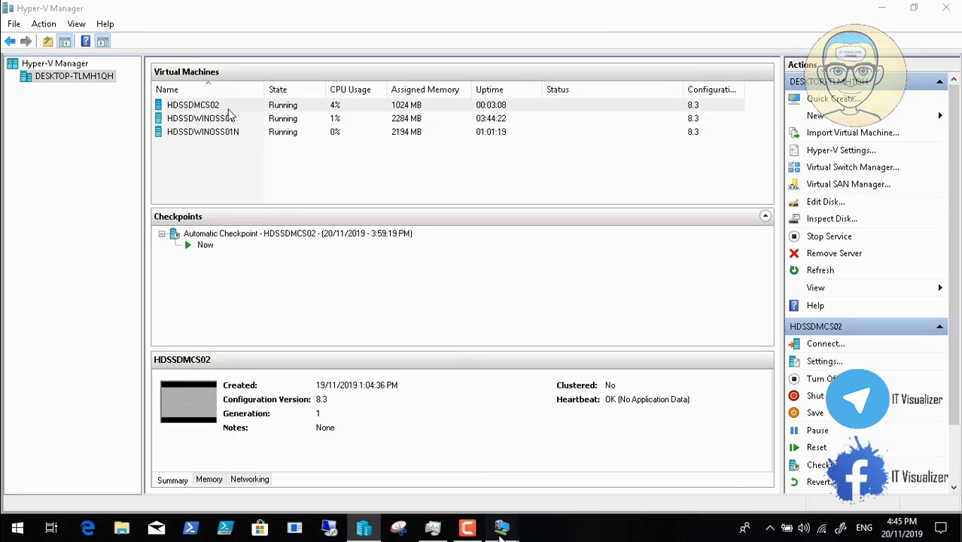
left_click(485, 487)
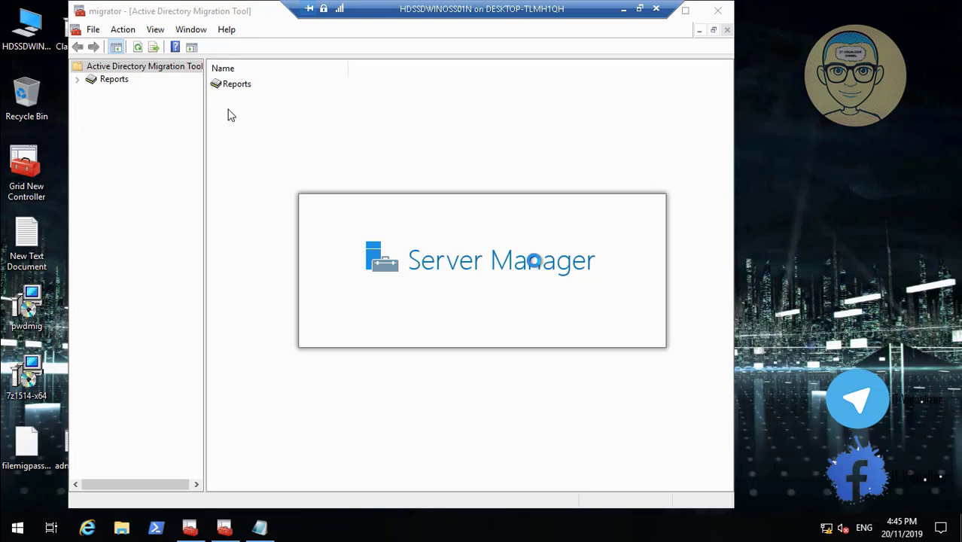
Peek at the still-loading HDSSDMCS02 console, then close the blank Server Manager popup on HDSSDWINOSS01N.
left_click(624, 8)
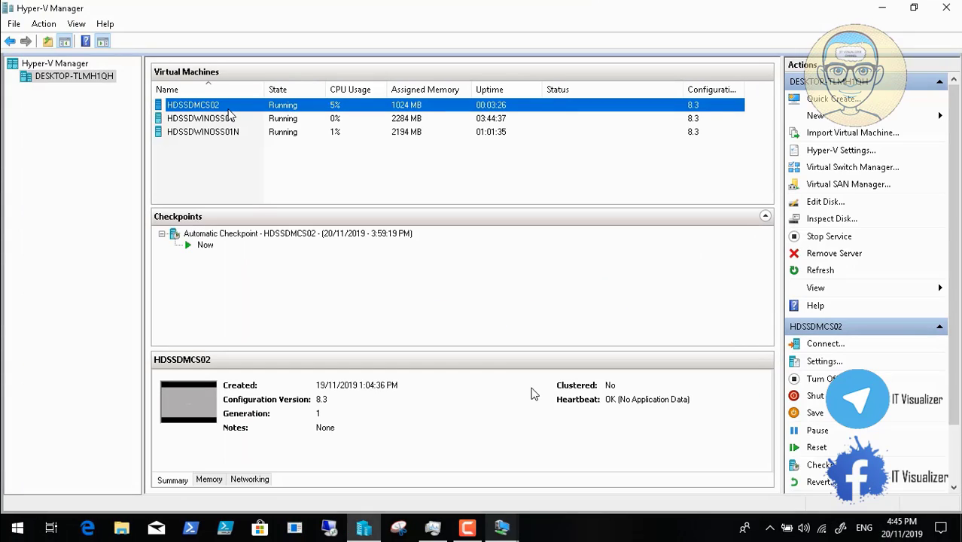
left_click(507, 534)
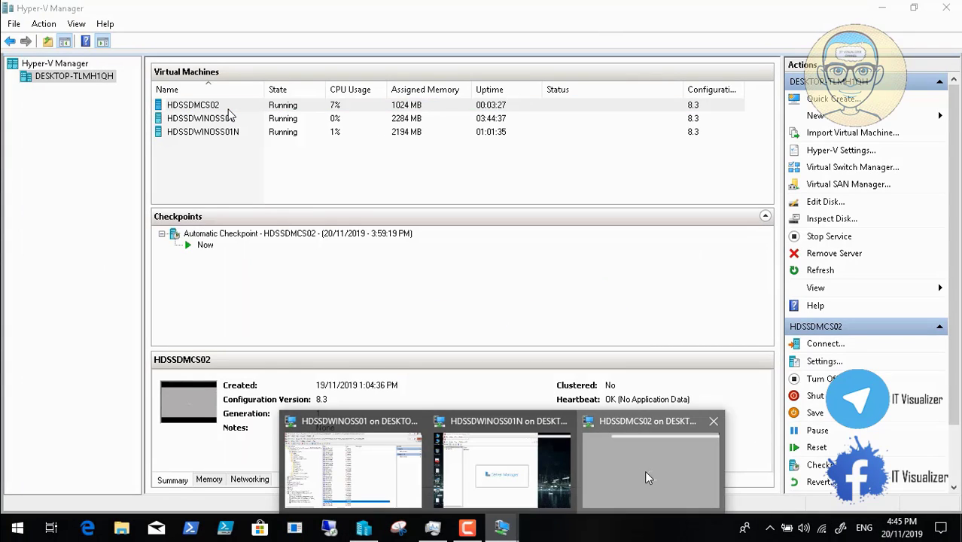
left_click(645, 470)
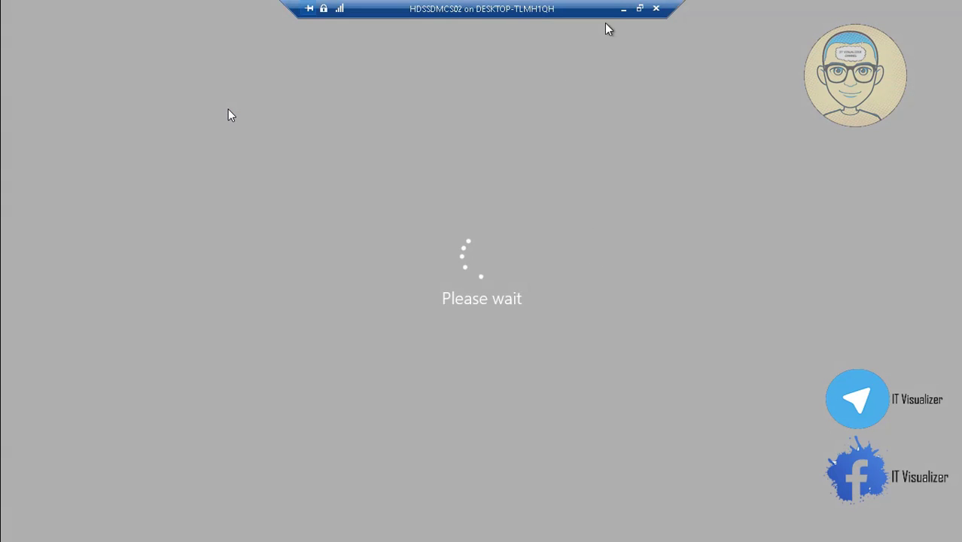
left_click(623, 9)
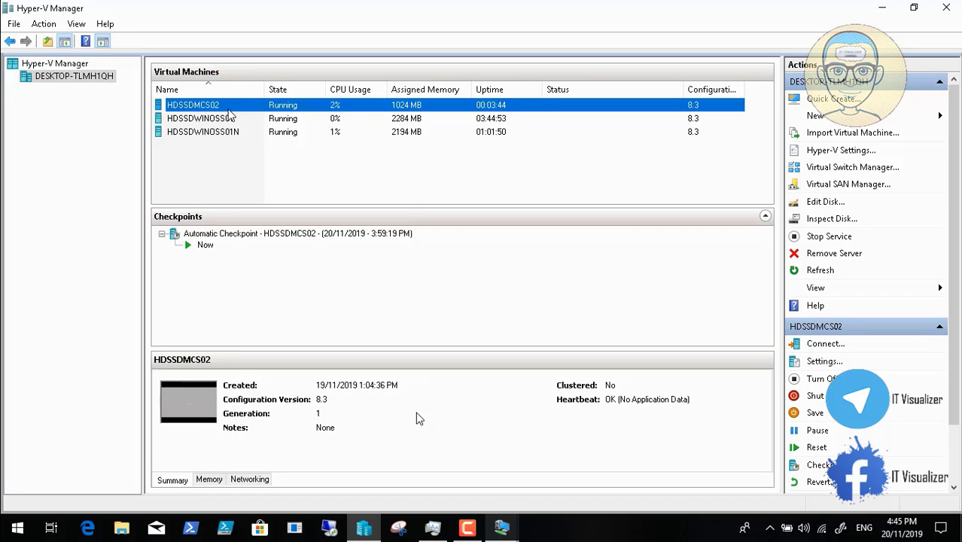
left_click(505, 529)
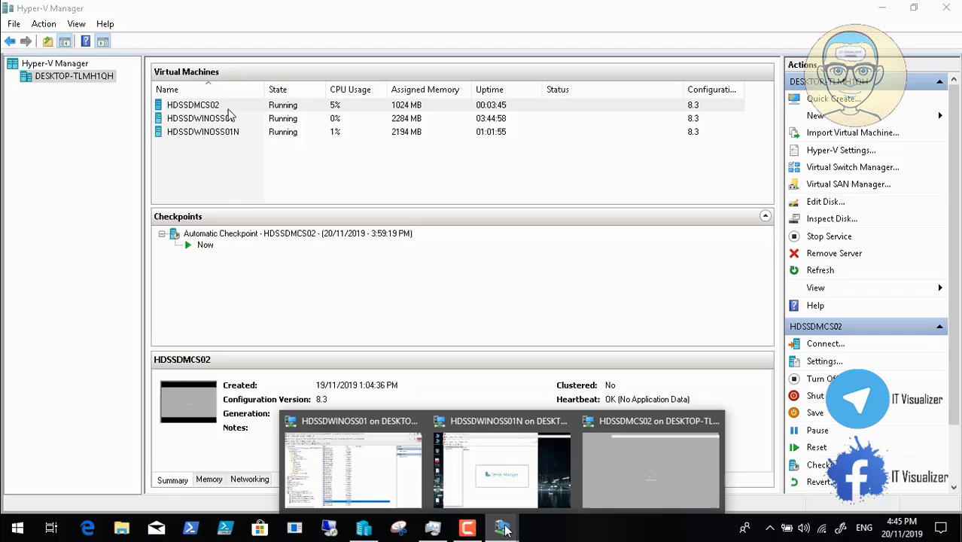
left_click(500, 483)
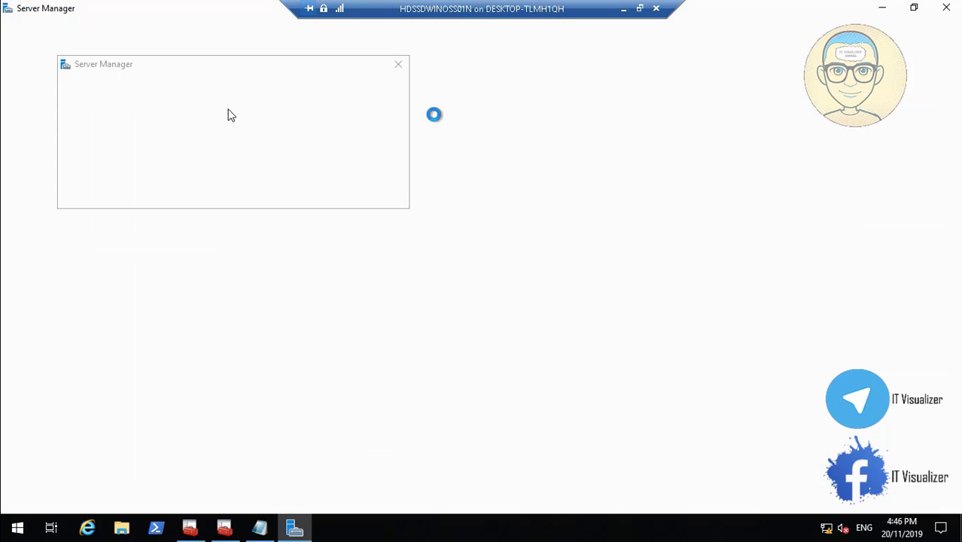
left_click(398, 65)
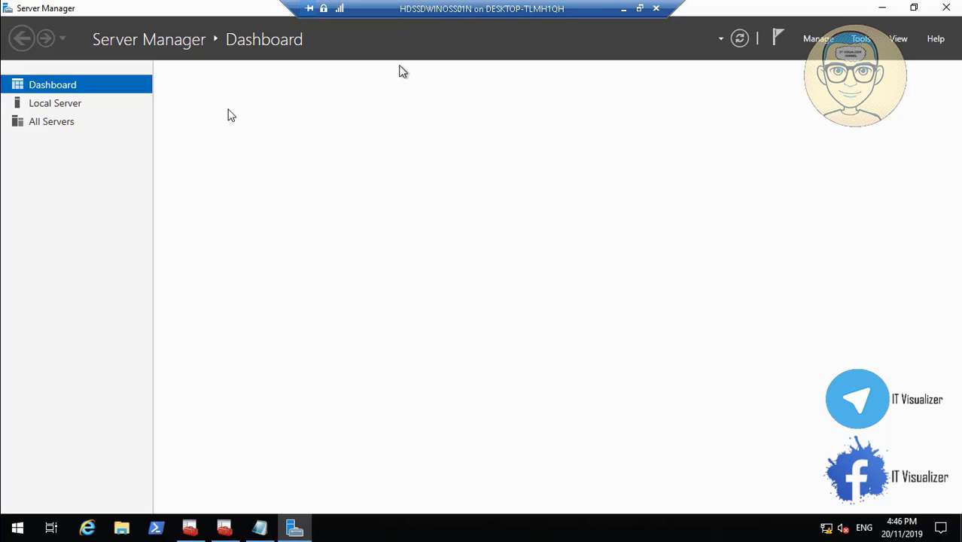
Bring up HDSSDMCS02's console, restore it from full screen, and send Ctrl+Alt+Delete.
left_click(624, 7)
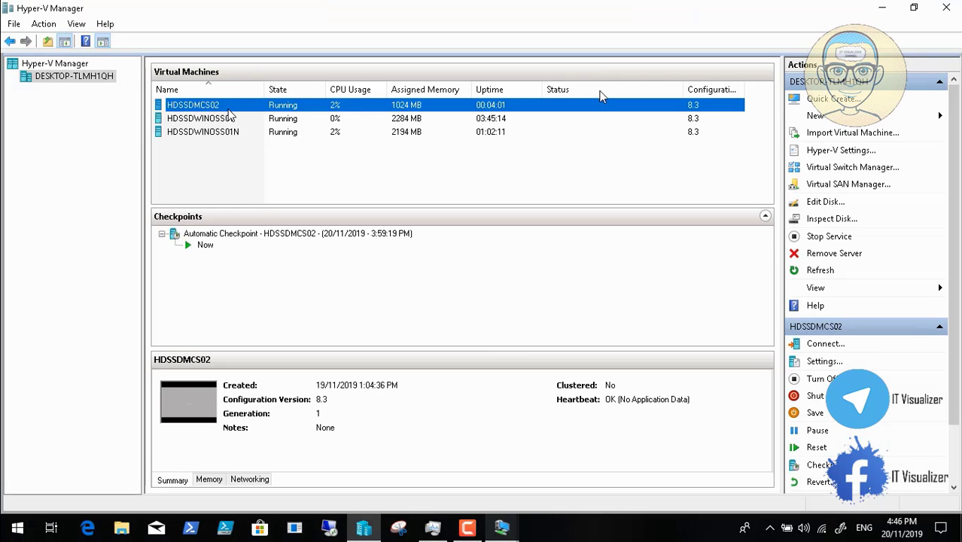
left_click(503, 527)
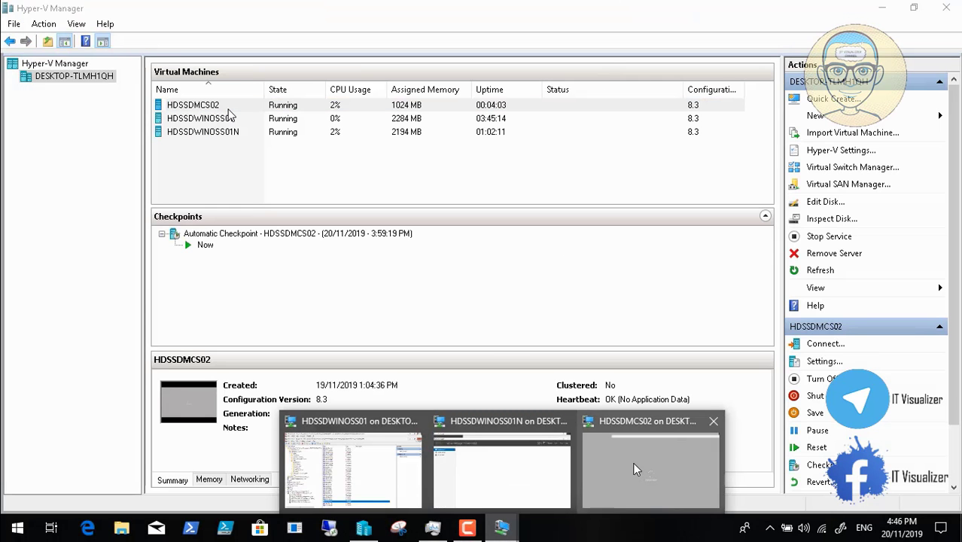
left_click(639, 463)
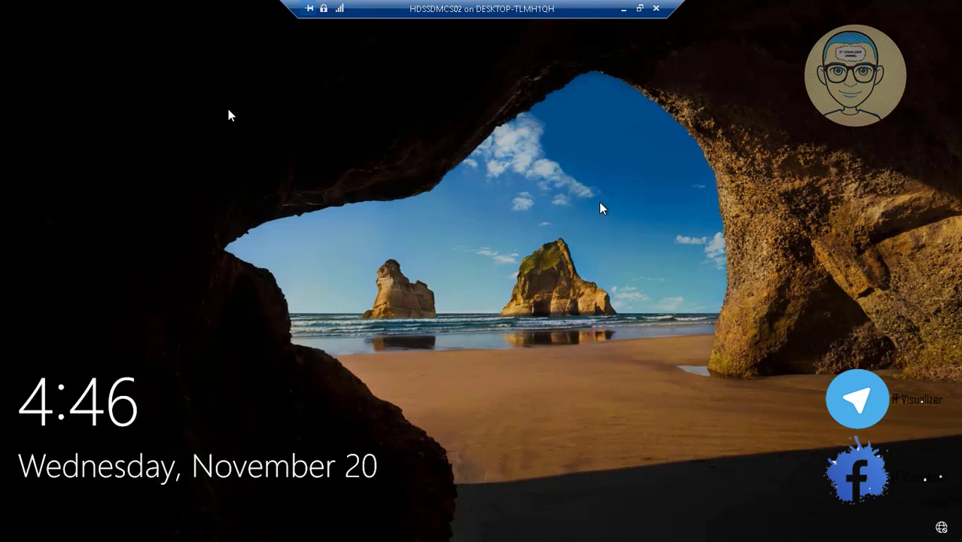
left_click(641, 9)
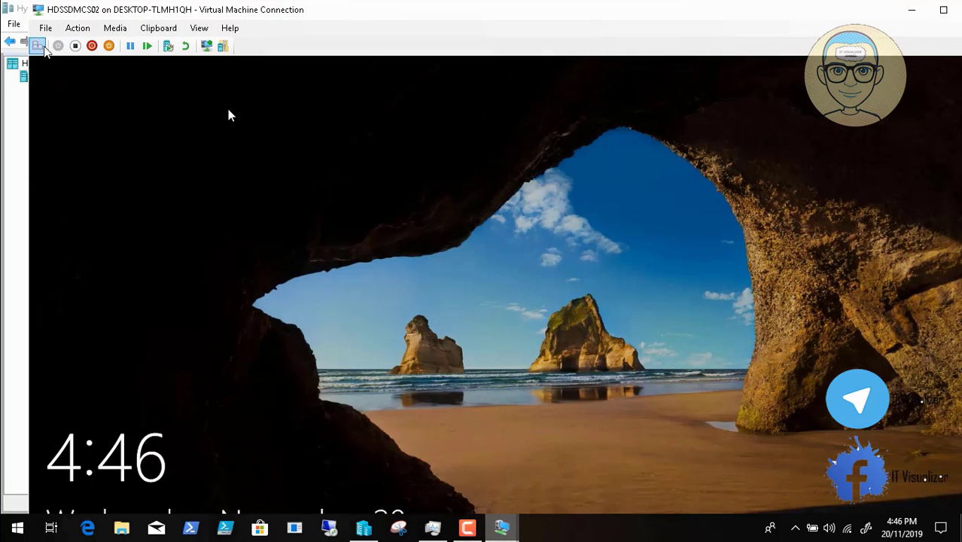
left_click(38, 46)
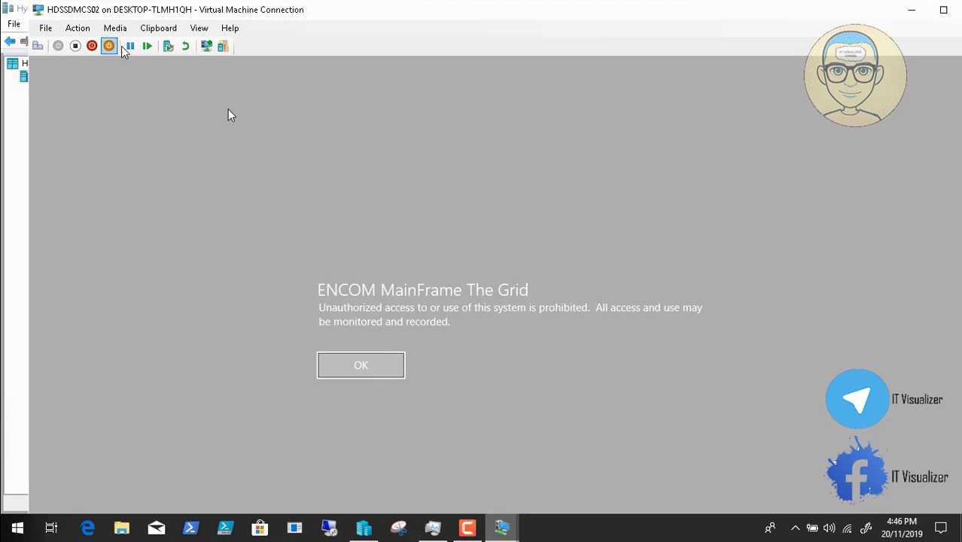
Put the HDSSDMCS02 console into Full Screen Mode and accept the ENCOM MainFrame The Grid legal notice.
left_click(202, 30)
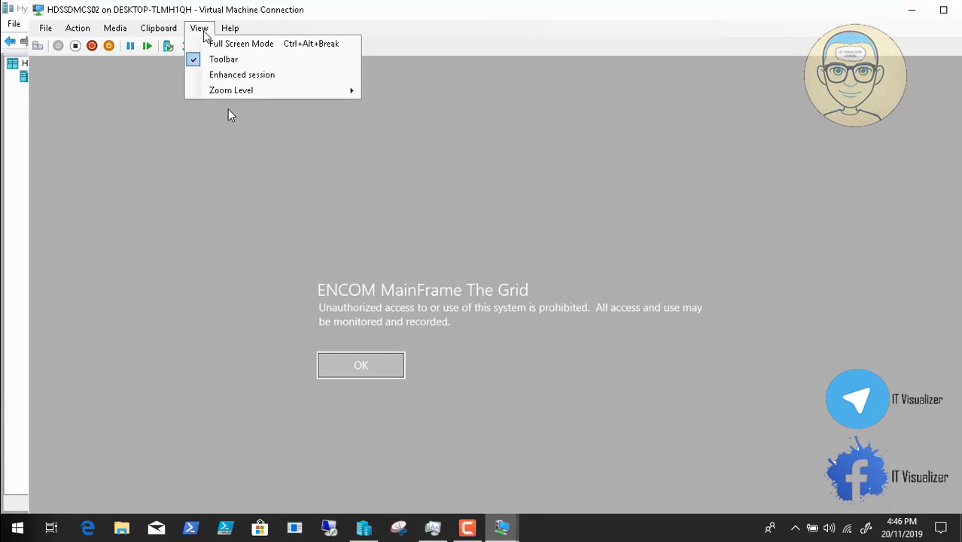
left_click(217, 43)
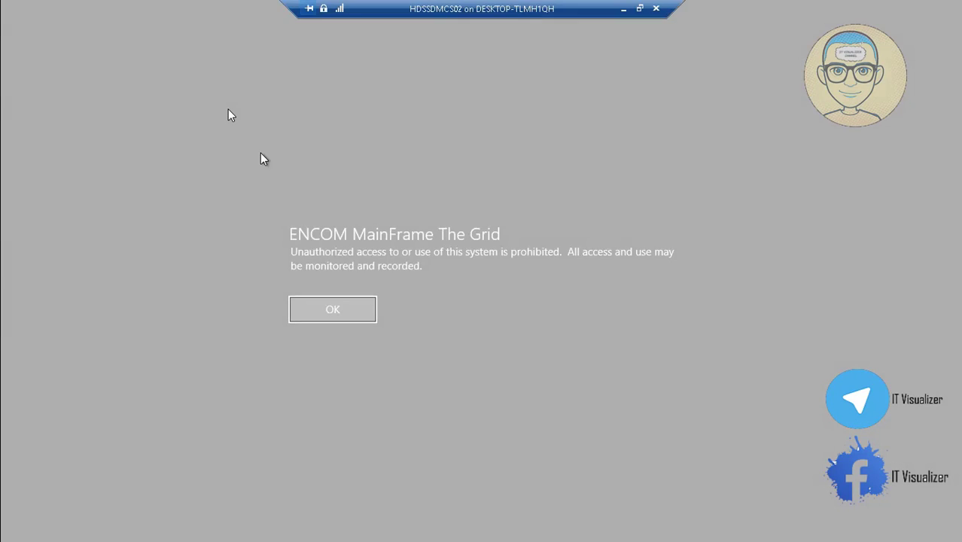
left_click(332, 312)
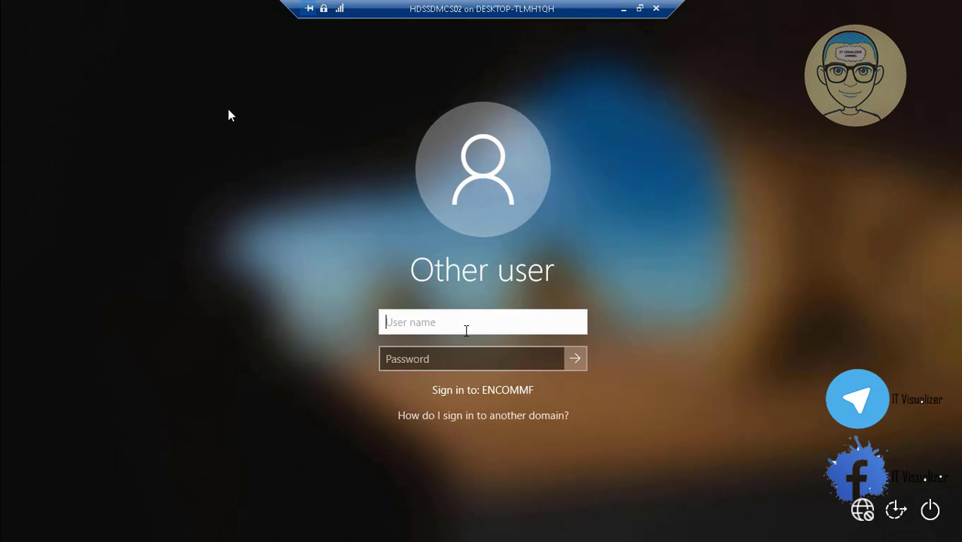
Sign in to HDSSDMCS02 as a local account (.\ before the user name) with its password, then minimize the console.
left_click(433, 359)
left_click(387, 322)
type(".\\")
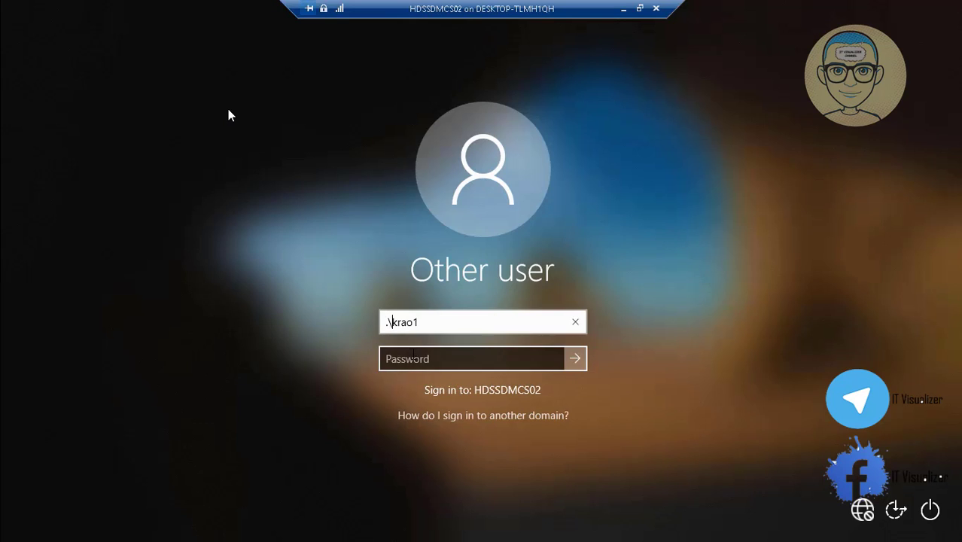
left_click(414, 357)
type("P")
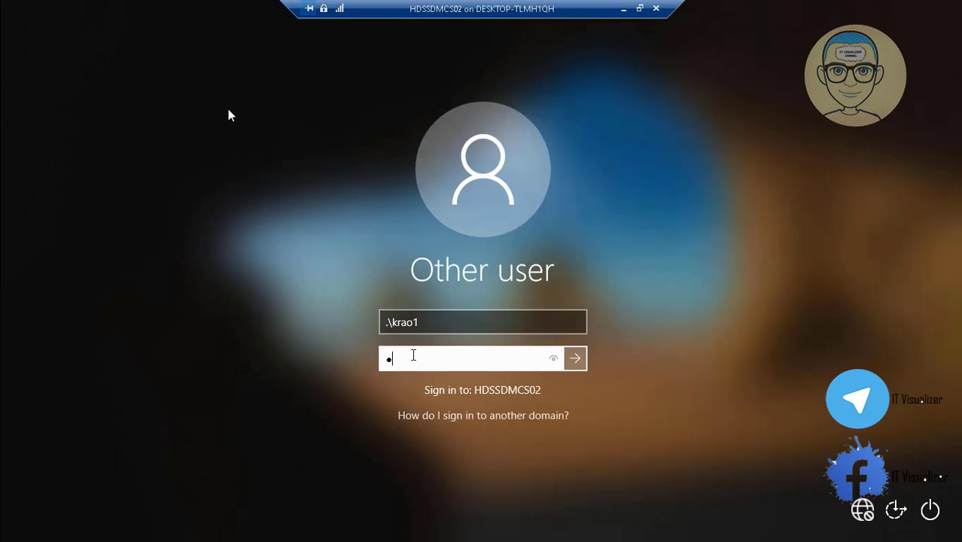
type("@ssw0rd12")
key("Return")
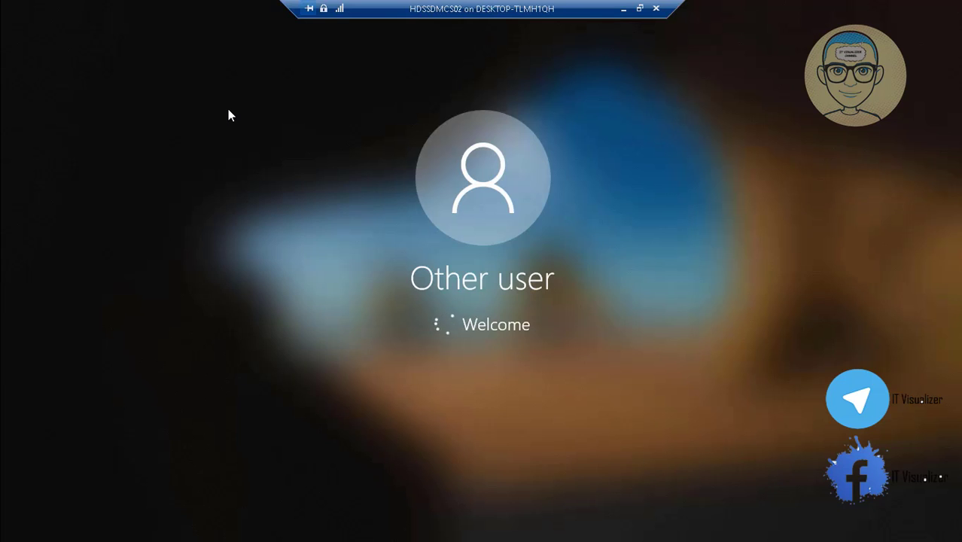
left_click(624, 9)
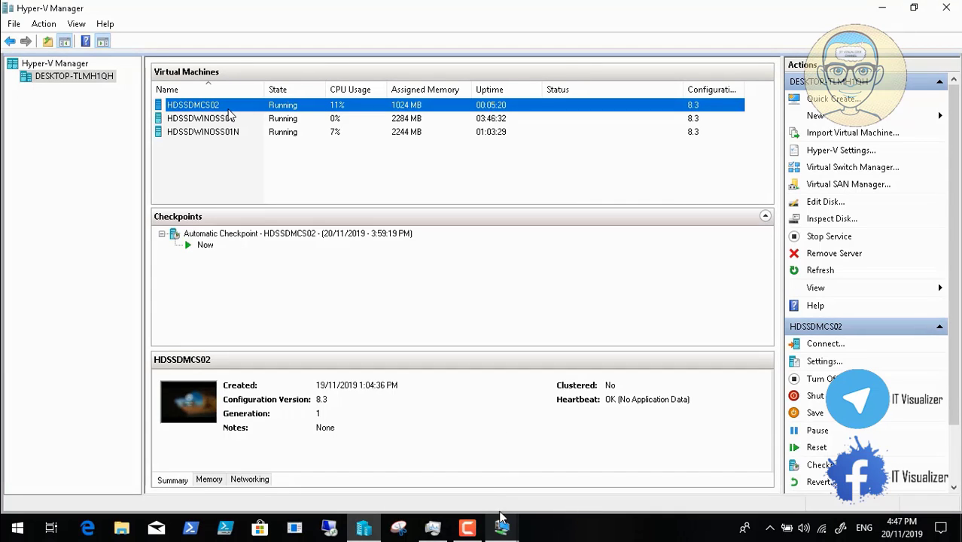
On HDSSDWINOSS01N, start Add Roles and Features from Server Manager's Manage menu, then minimize that session.
mouse_move(501, 525)
left_click(470, 471)
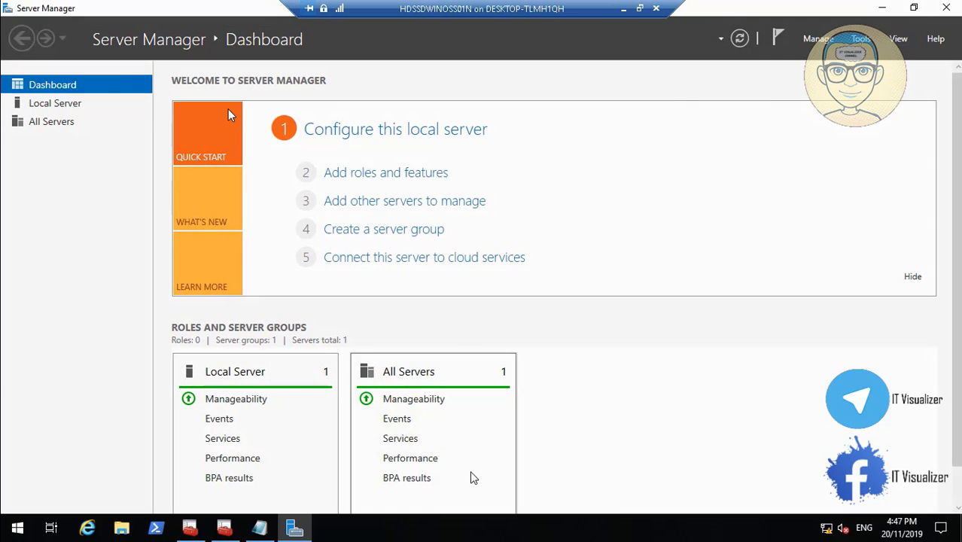
left_click(819, 42)
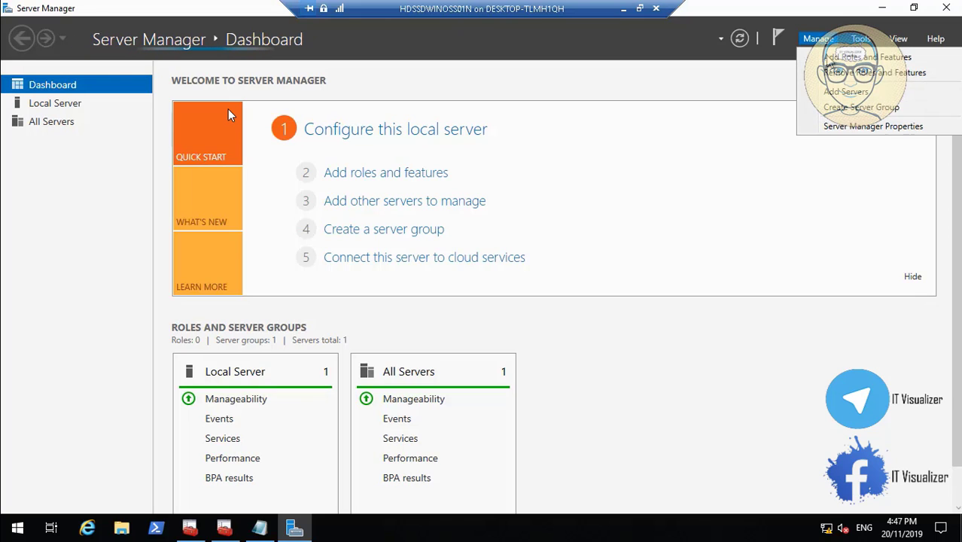
left_click(828, 58)
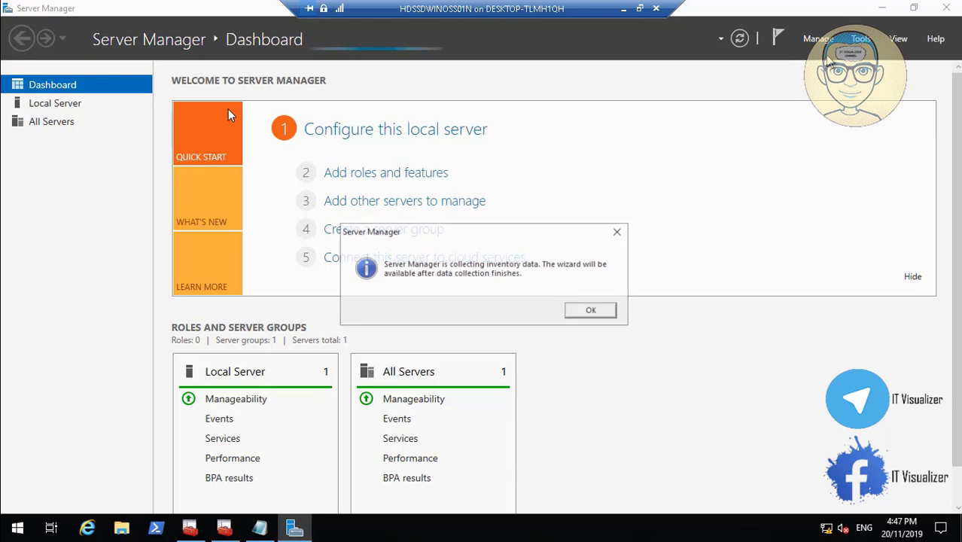
left_click(589, 312)
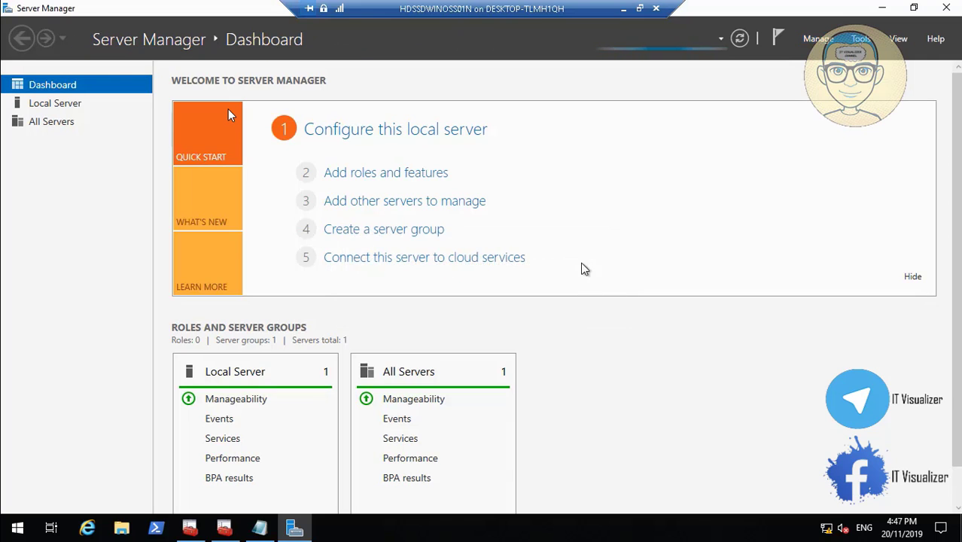
left_click(623, 9)
Bring the HDSSDMCS02 virtual machine console to the front.
mouse_move(500, 529)
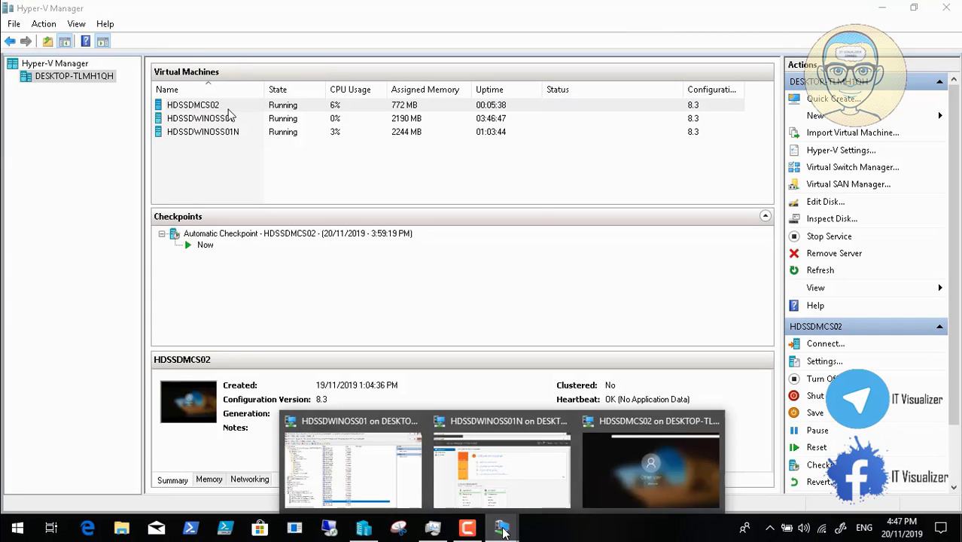
left_click(642, 471)
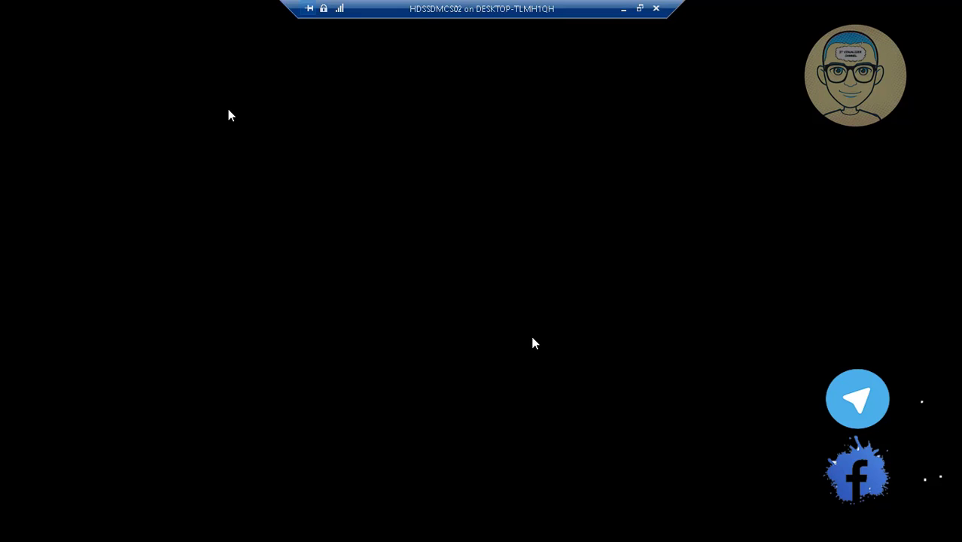
mouse_move(672, 523)
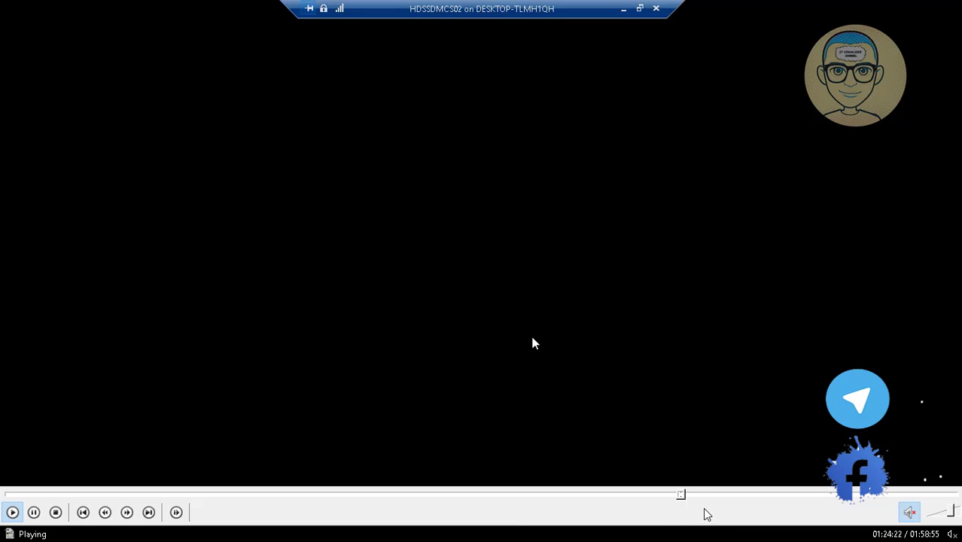
Choose a role-based installation and tick DHCP Server, accepting its required management features.
left_click(687, 495)
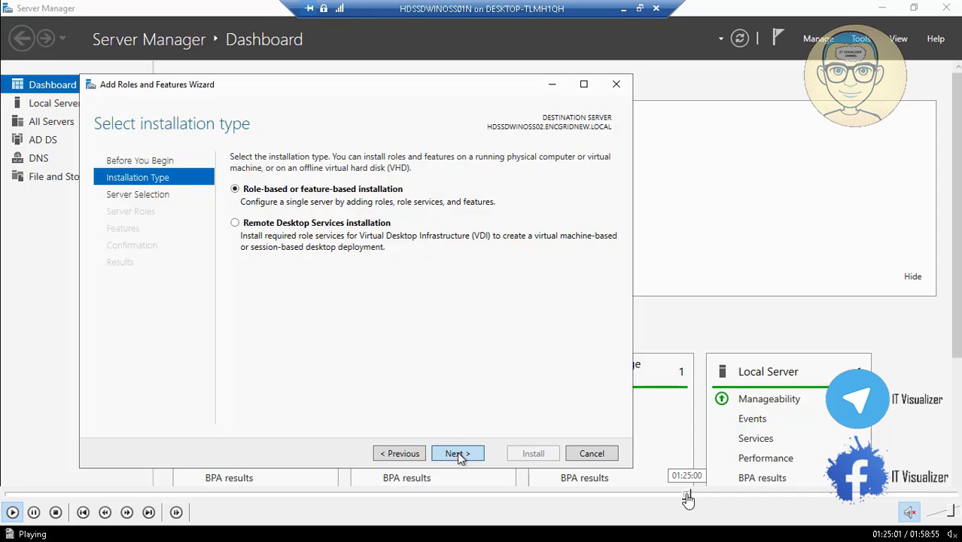
left_click(684, 495)
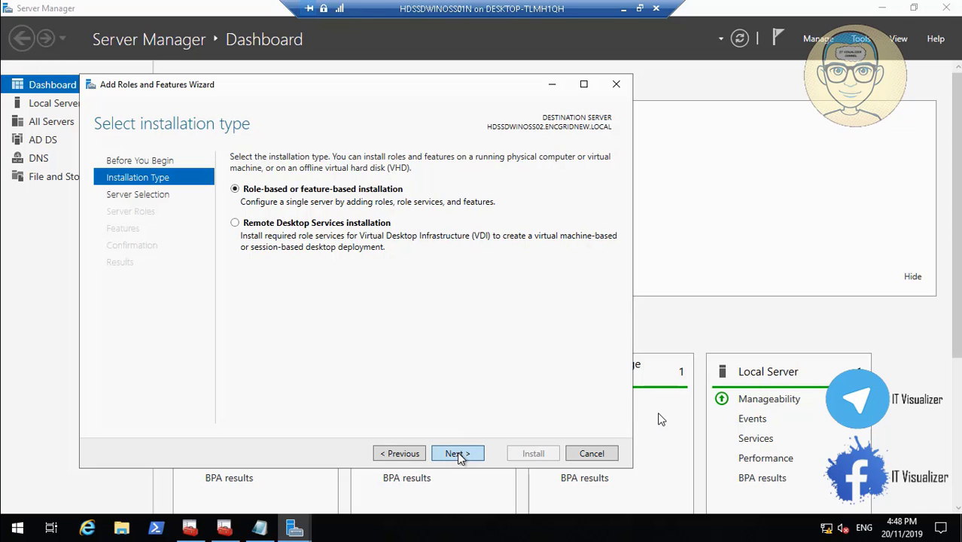
left_click(458, 454)
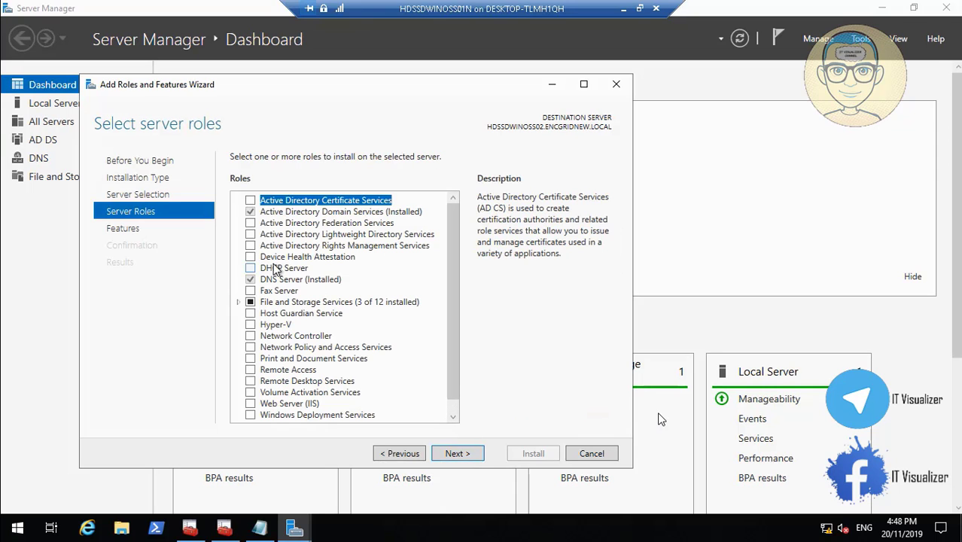
left_click(252, 269)
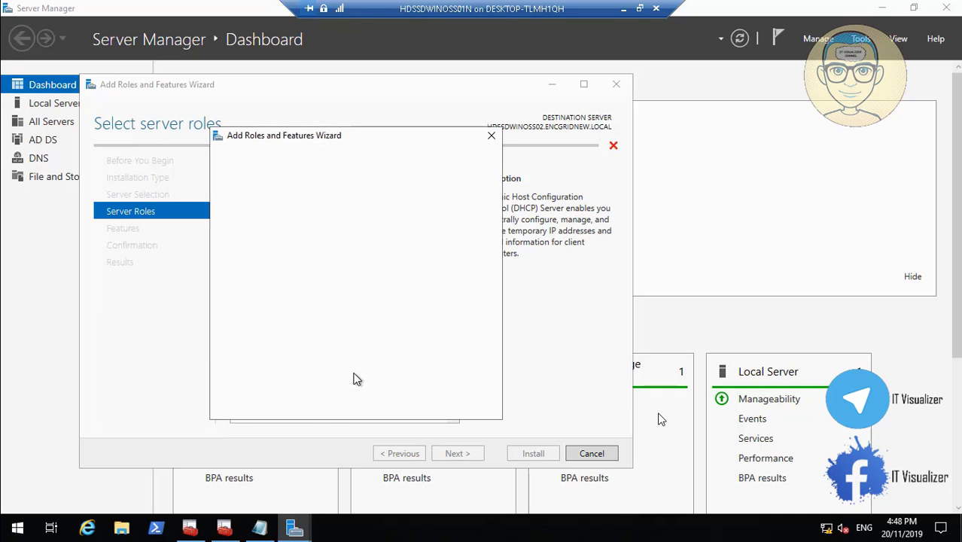
left_click(398, 390)
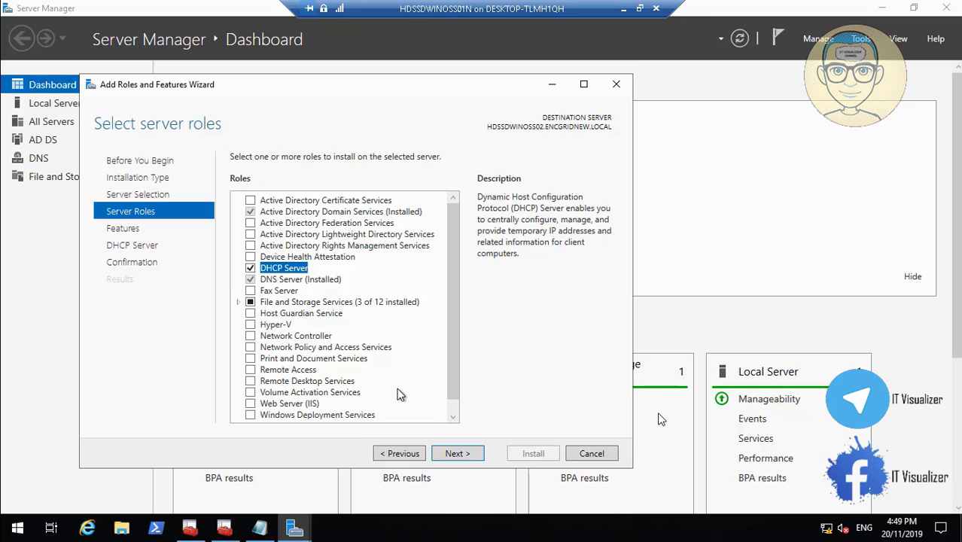
Pass the Features and DHCP Server pages, start the installation, and minimize the VM console.
left_click(458, 453)
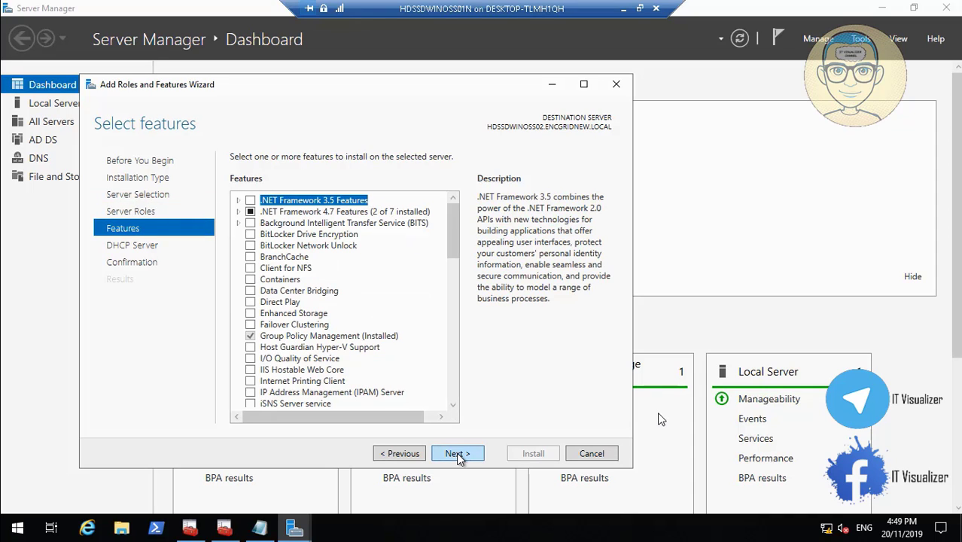
left_click(458, 454)
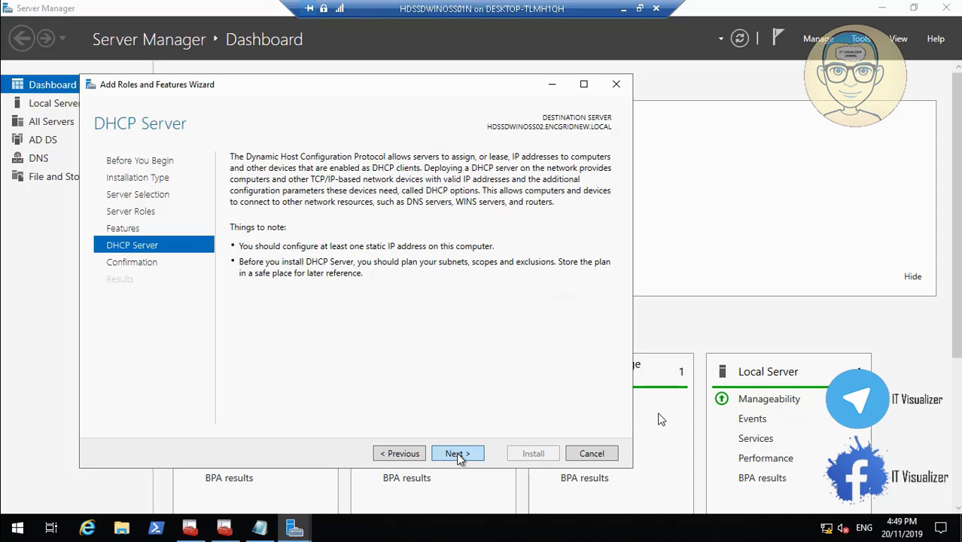
left_click(458, 454)
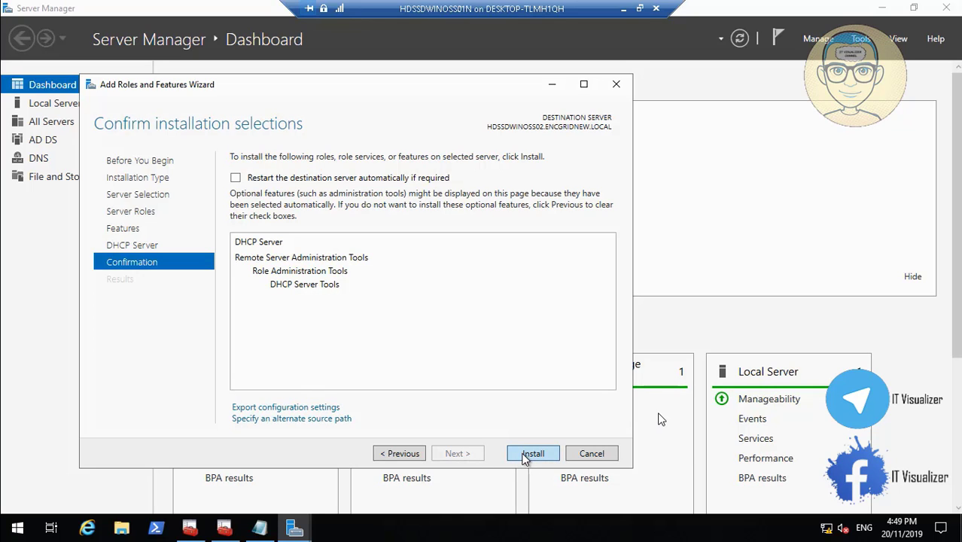
left_click(525, 456)
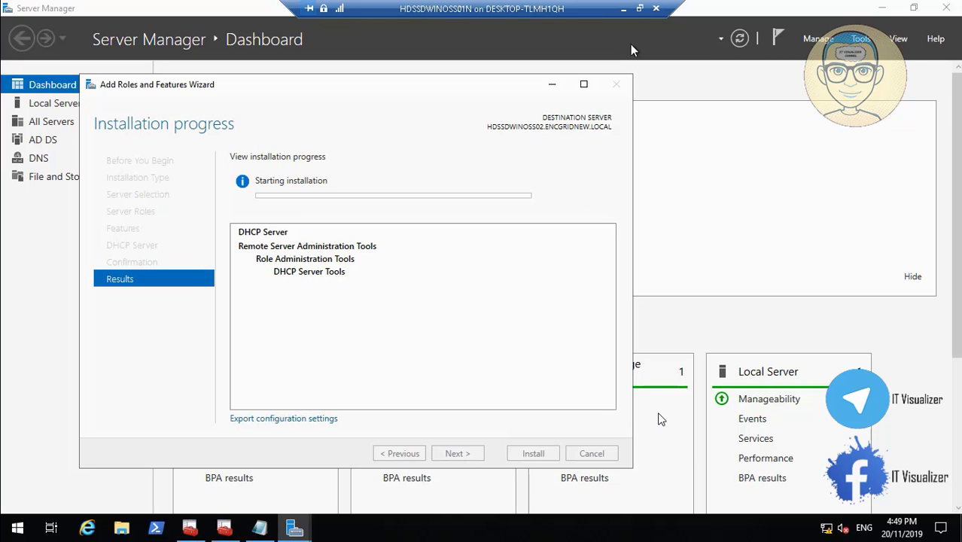
left_click(624, 9)
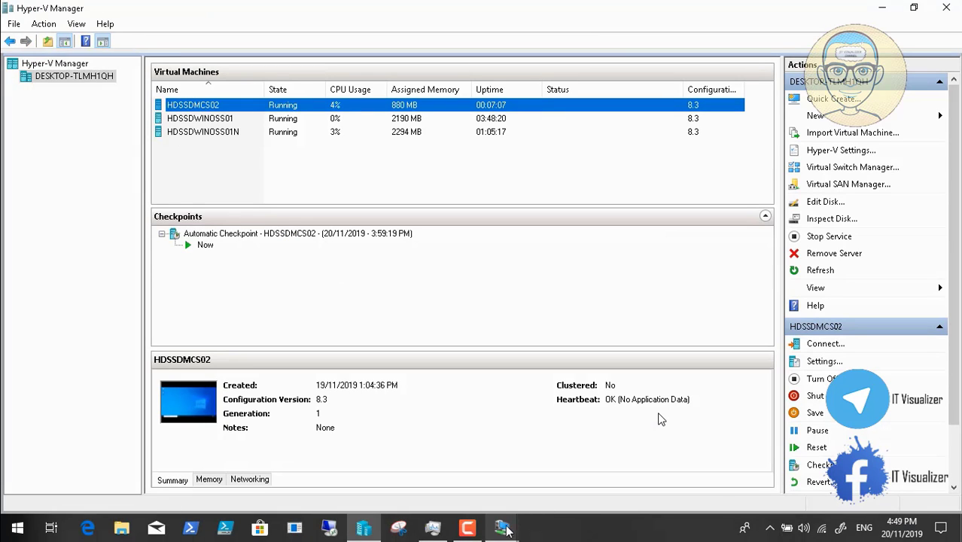
On HDSSDWINOSS01, stop the DHCP service for hdssdwinoss01.encommf.local via All Tasks > Stop.
left_click(506, 530)
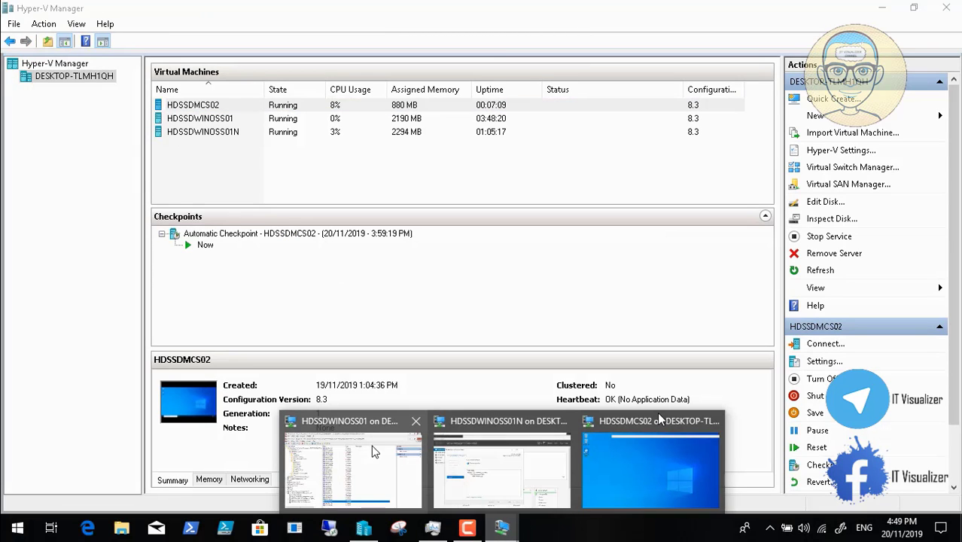
left_click(375, 451)
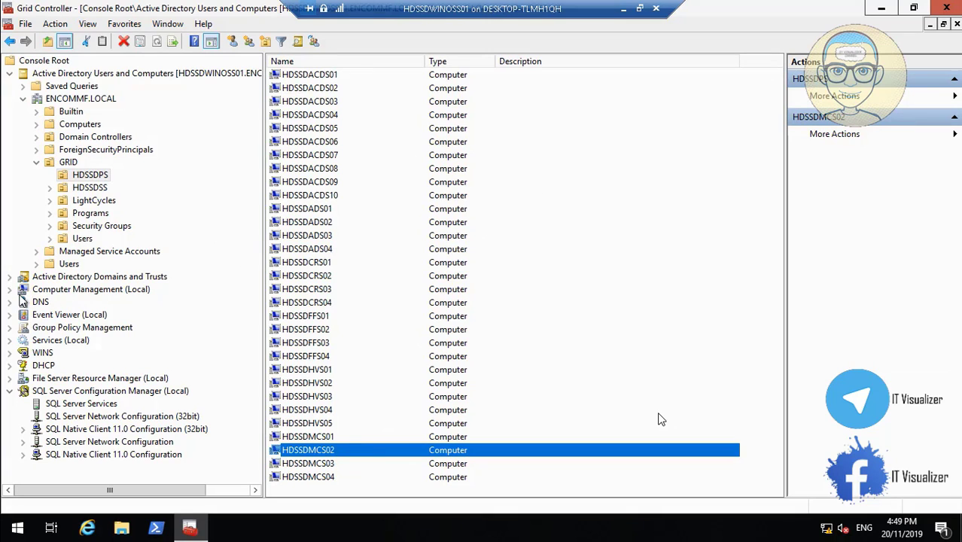
left_click(12, 366)
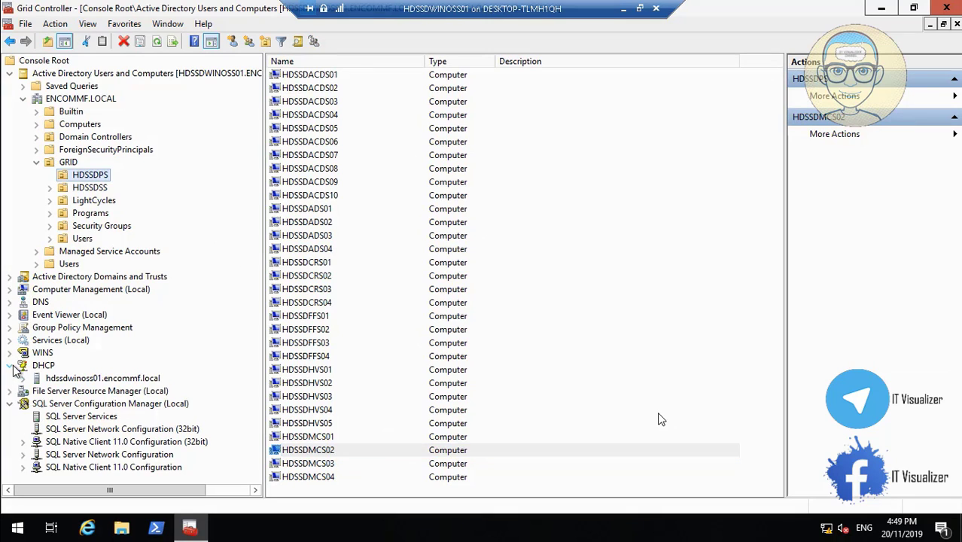
left_click(22, 378)
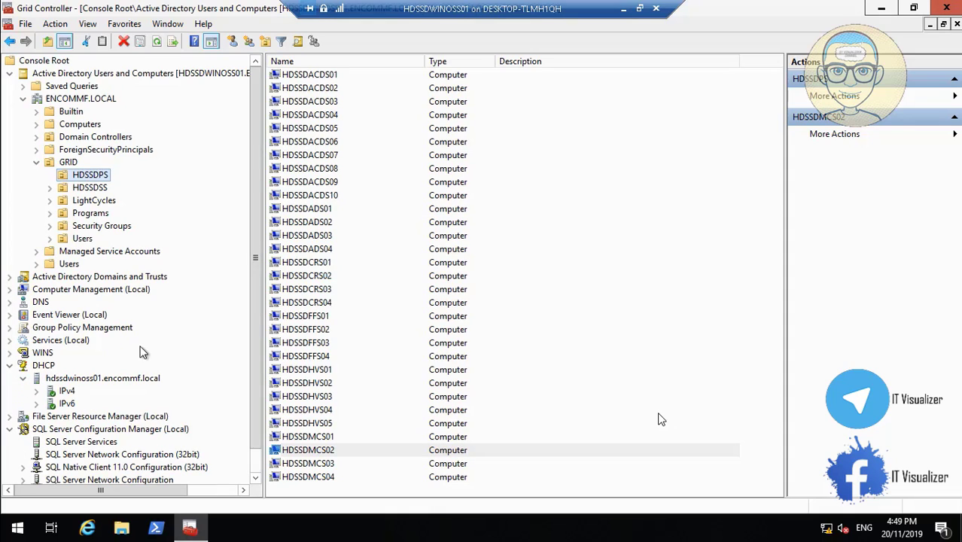
left_click(61, 380)
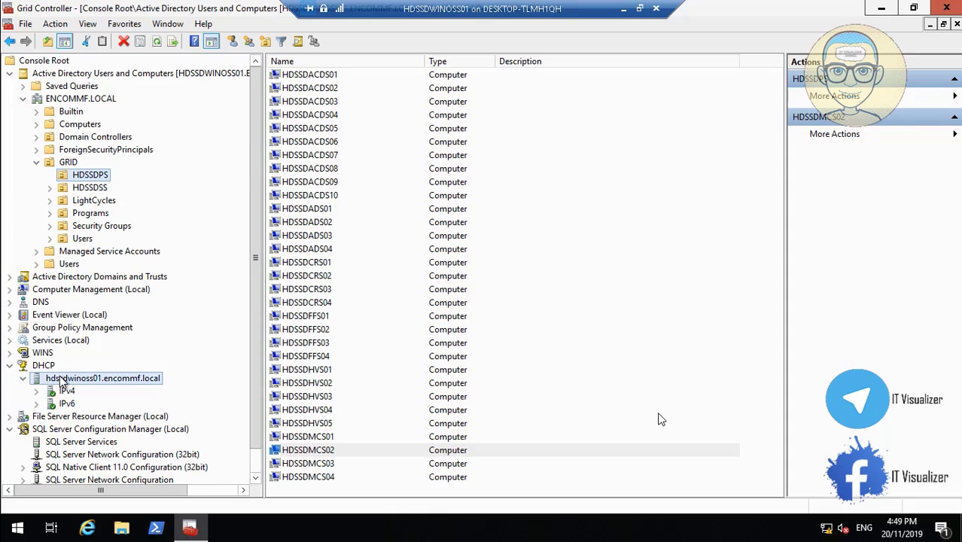
right_click(61, 380)
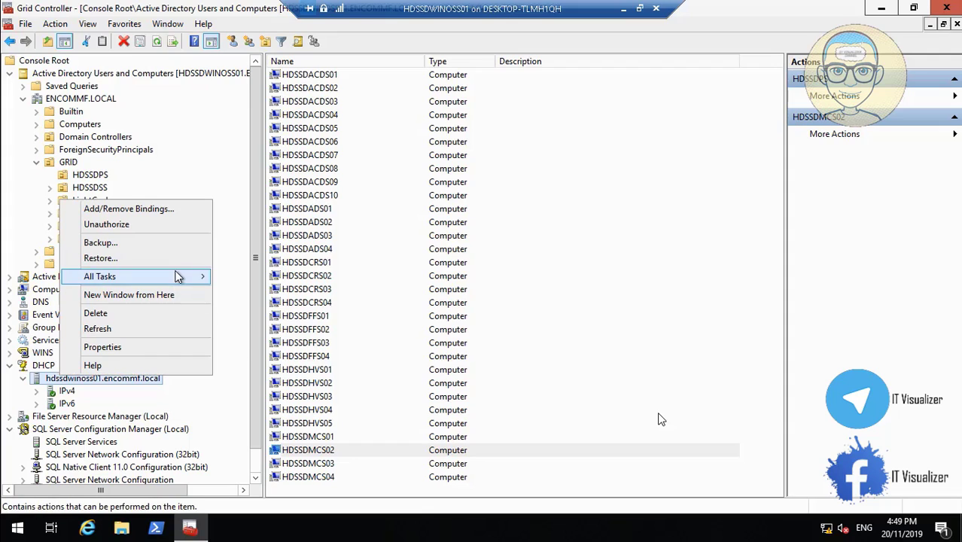
mouse_move(178, 279)
left_click(242, 292)
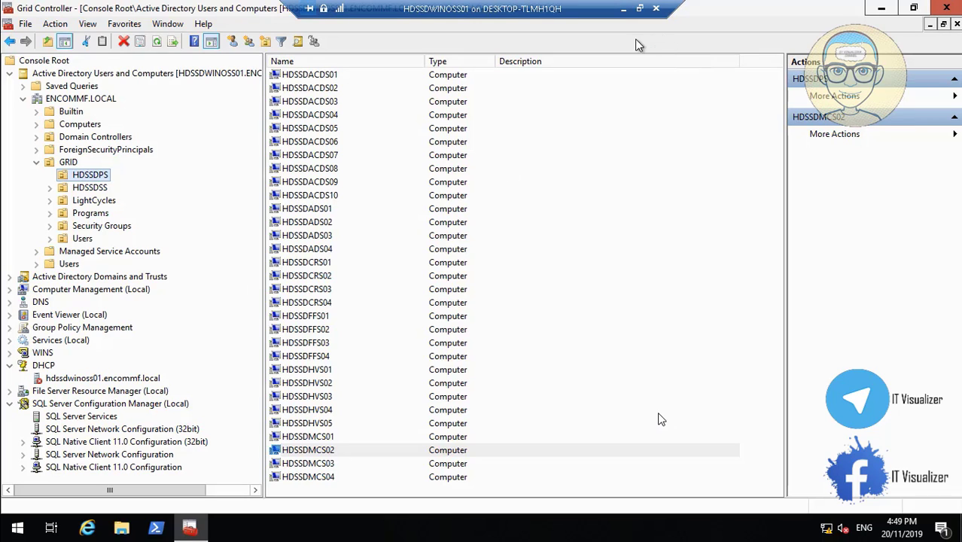
Minimize the old server's console to show Hyper-V Manager's VM list.
left_click(624, 8)
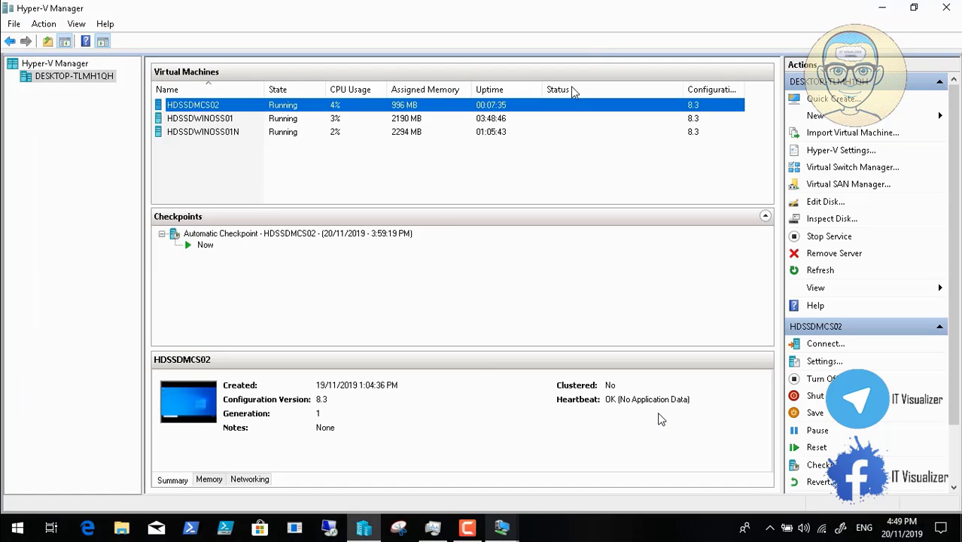
mouse_move(502, 527)
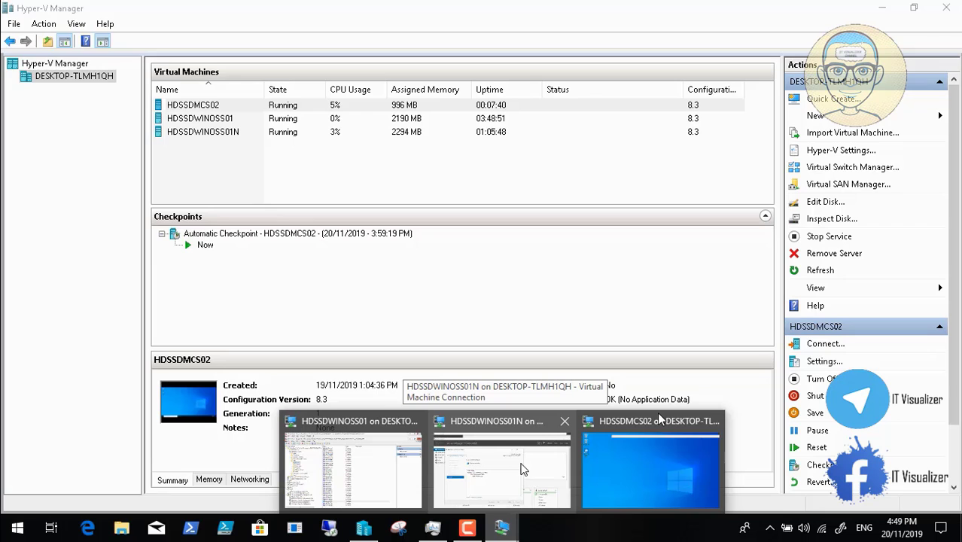
On HDSSDWINOSS01N, commit the DHCP post-install configuration to authorize the server, then close both wizards.
left_click(497, 459)
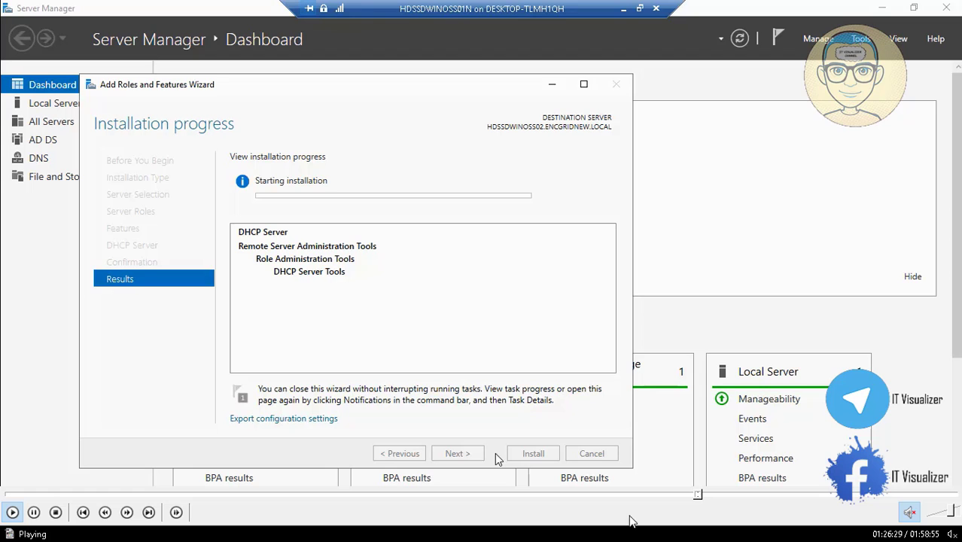
left_click(708, 495)
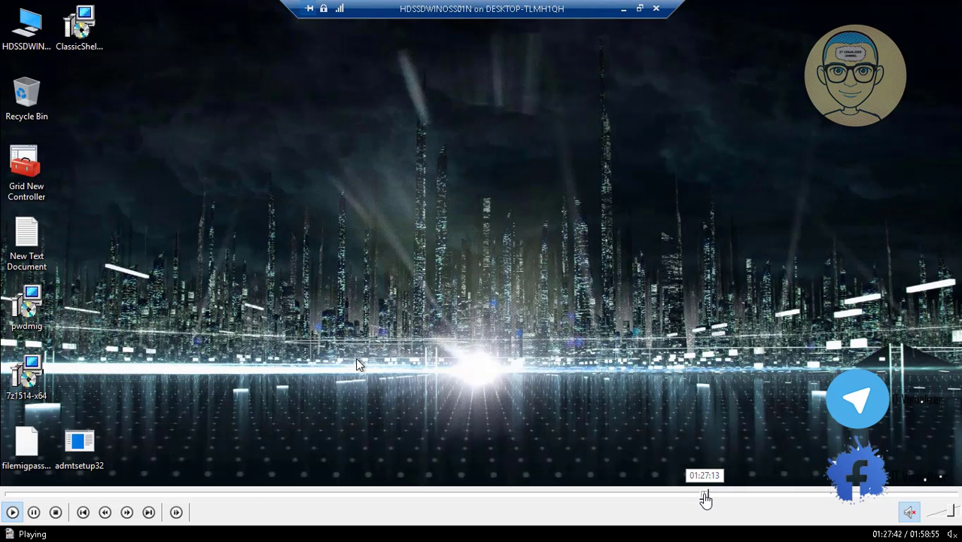
left_click(705, 496)
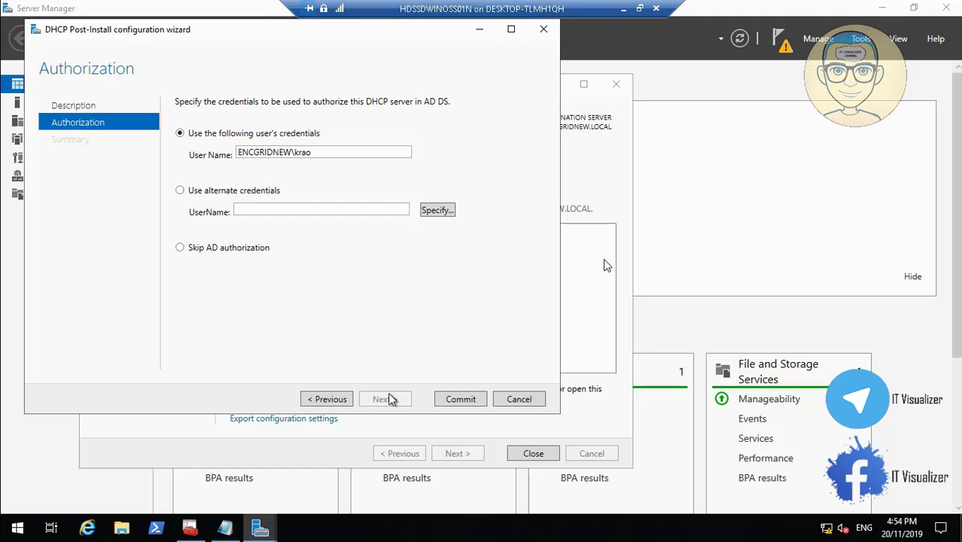
left_click(462, 399)
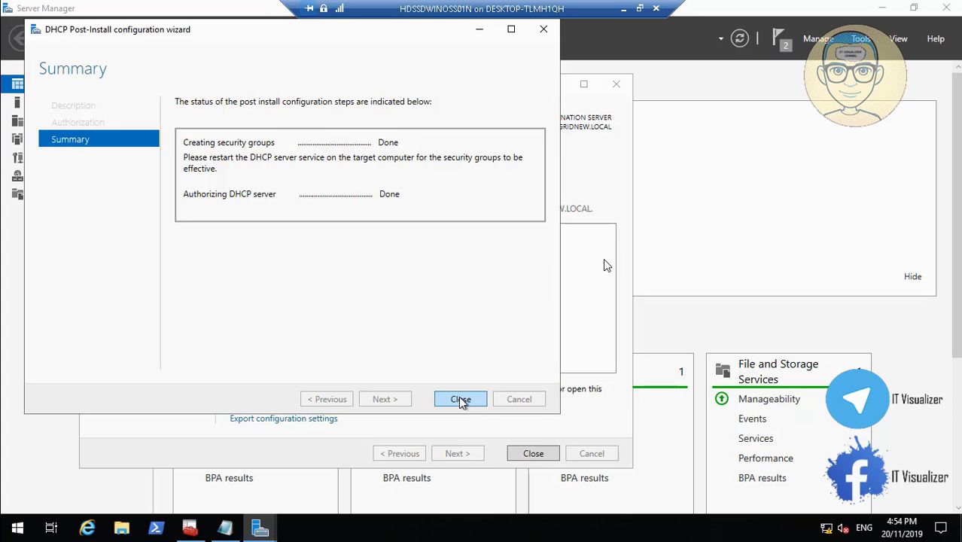
left_click(462, 401)
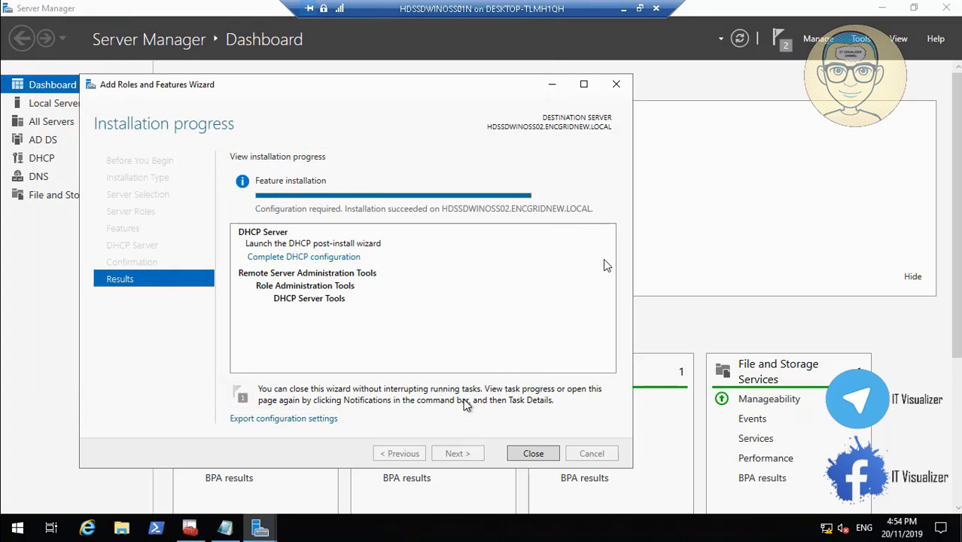
left_click(537, 453)
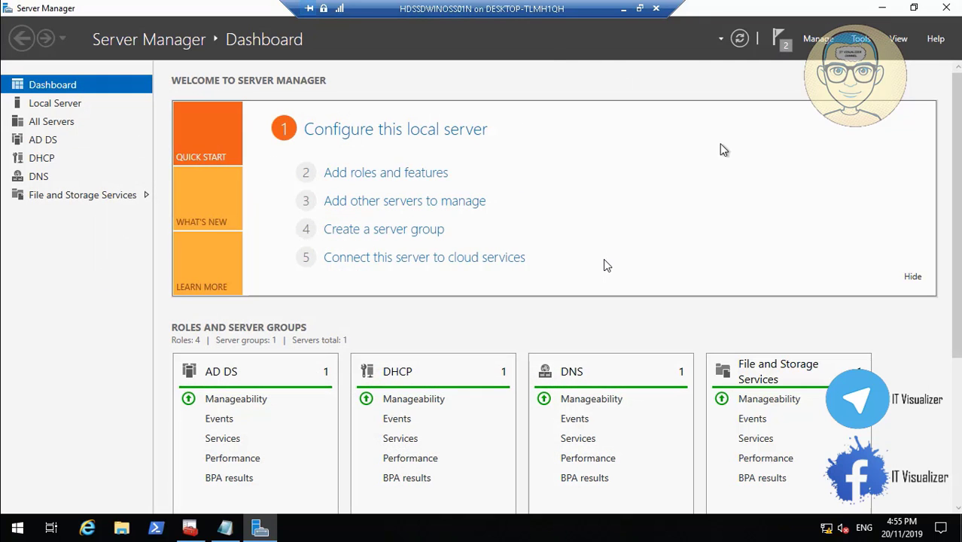
Replace the ordinary PowerShell window with one run as Administrator, showing the PS L:\> prompt.
left_click(883, 7)
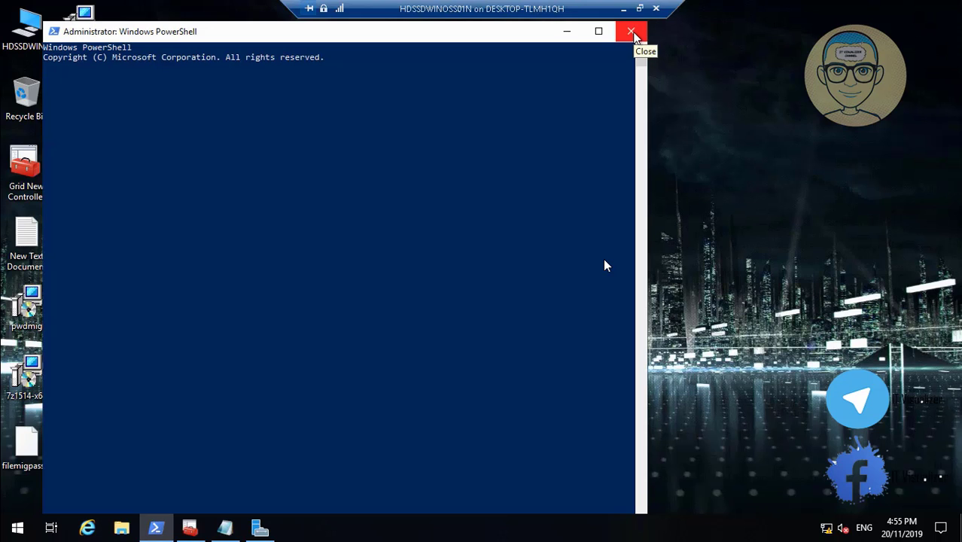
left_click(632, 33)
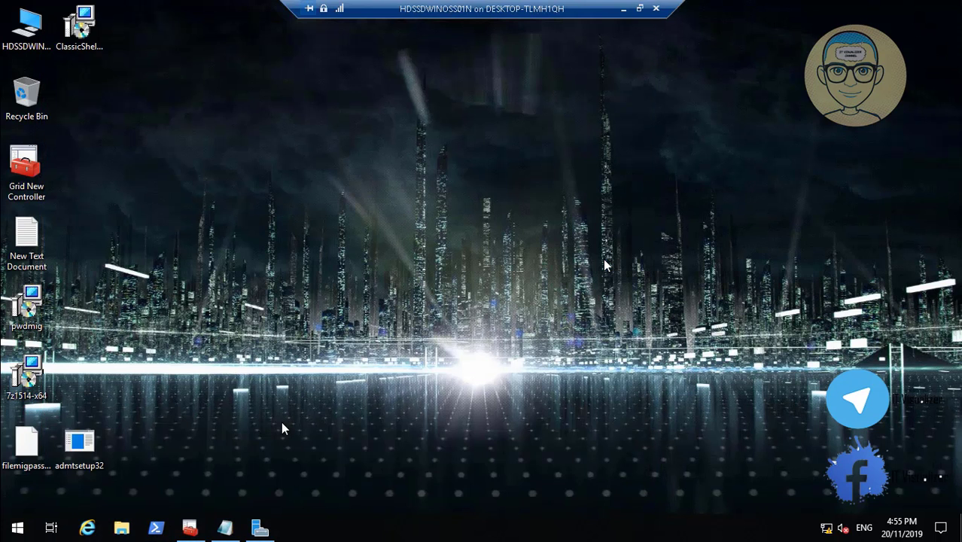
right_click(157, 529)
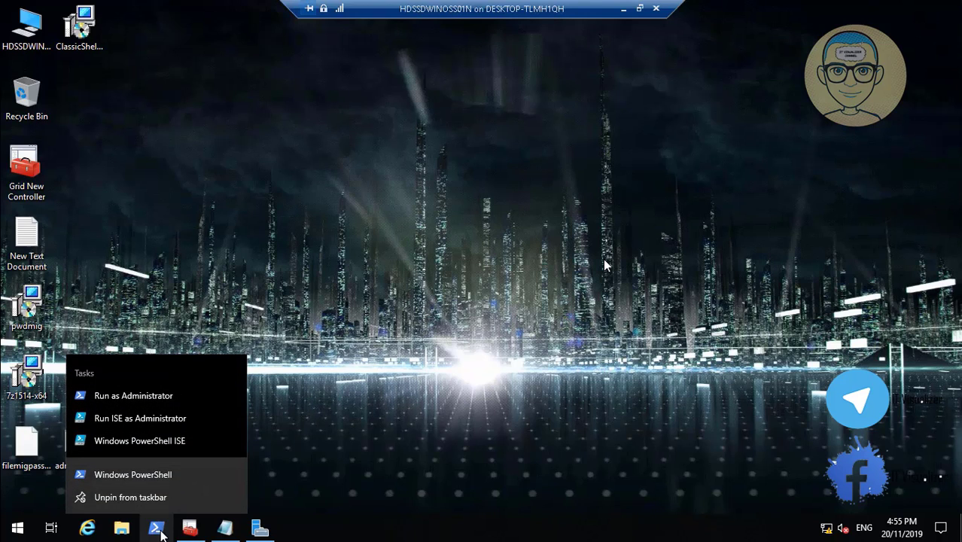
left_click(171, 395)
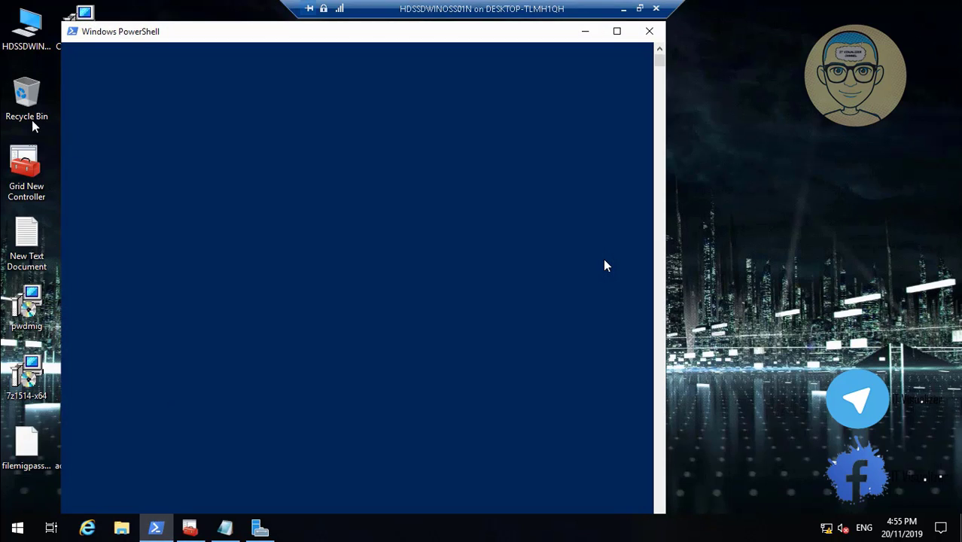
left_click(23, 47)
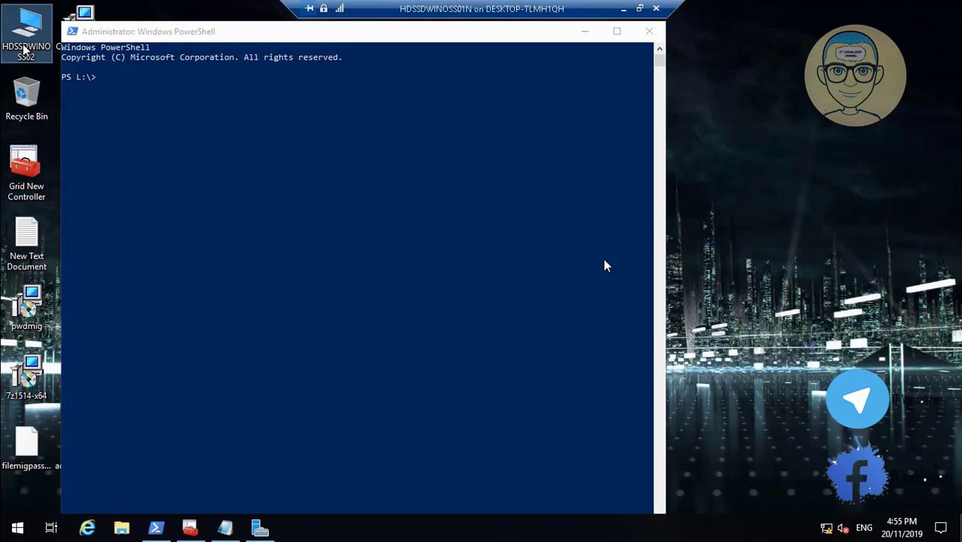
Copy the D:\TronLabScripts\DHCPExportConfiguration folder path from File Explorer's address bar.
left_click(325, 145)
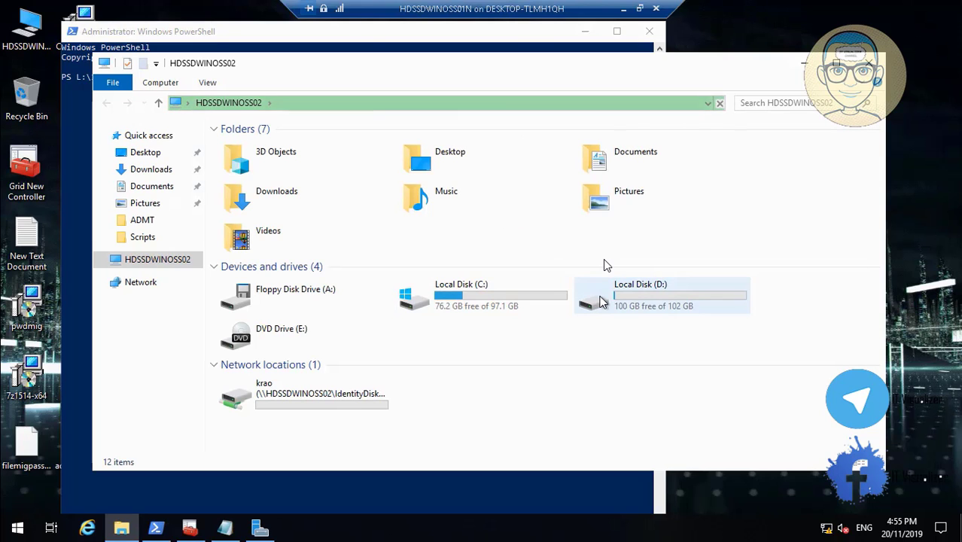
left_click(600, 302)
double_click(600, 301)
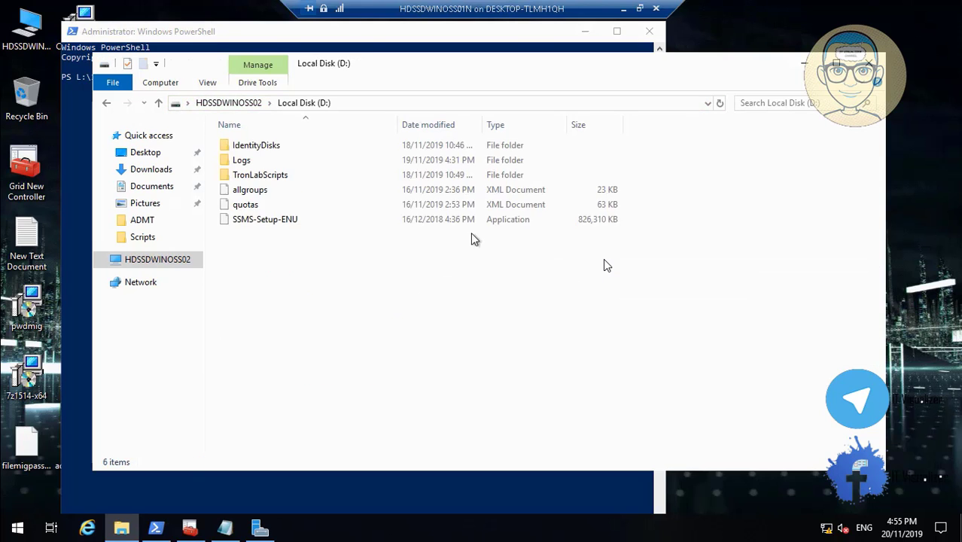
left_click(262, 178)
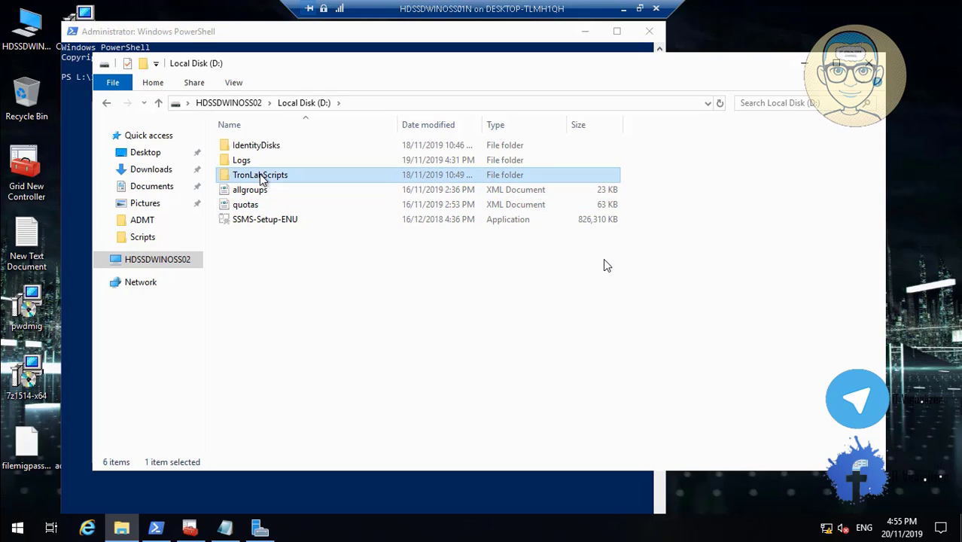
double_click(261, 176)
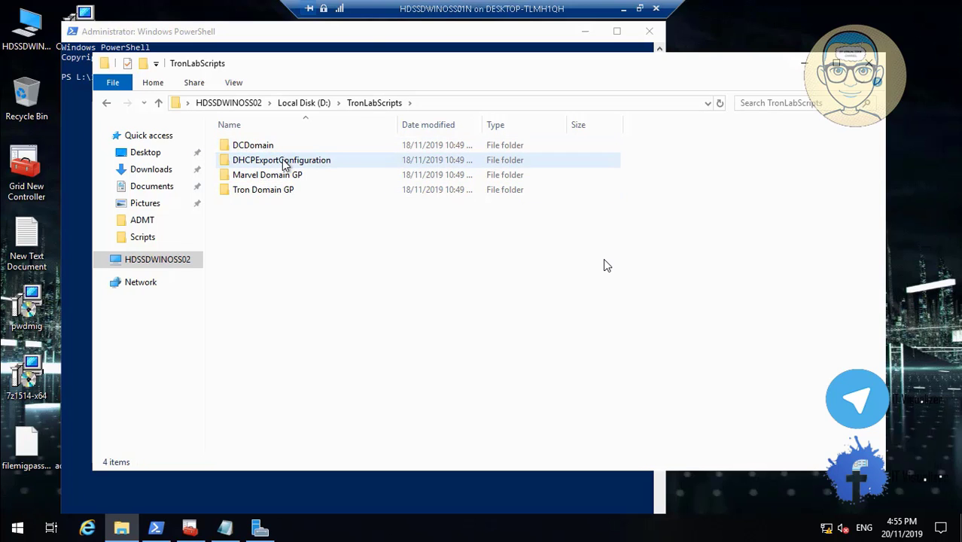
left_click(284, 161)
double_click(284, 161)
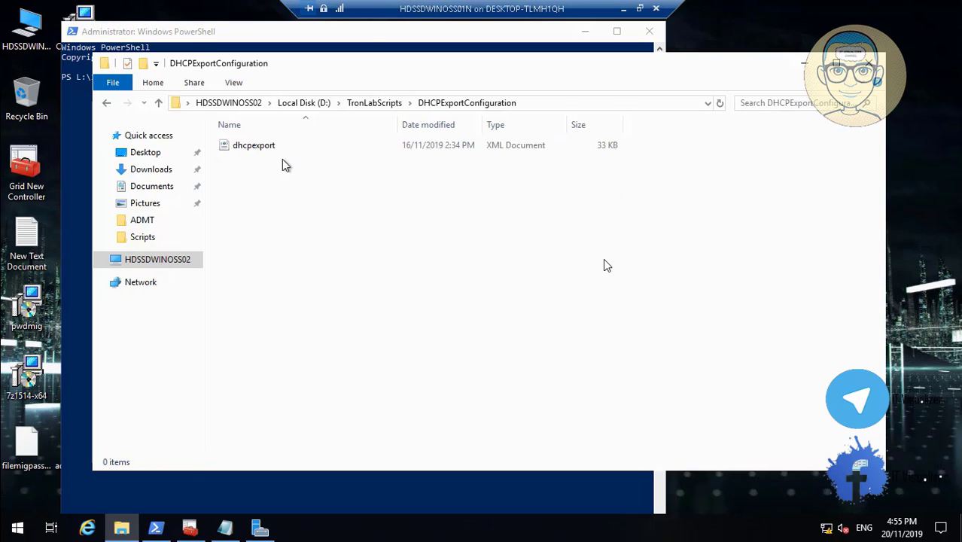
left_click(588, 106)
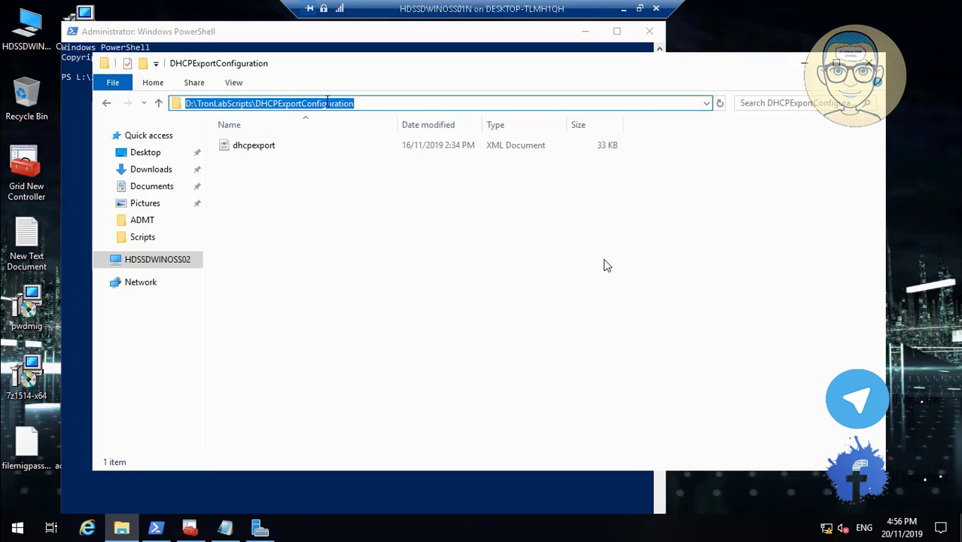
right_click(328, 104)
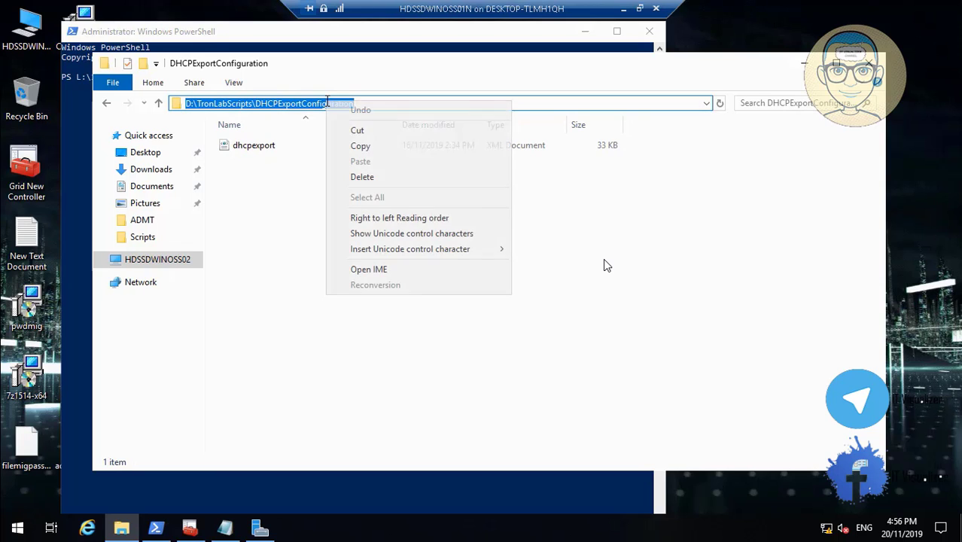
left_click(380, 150)
left_click(803, 64)
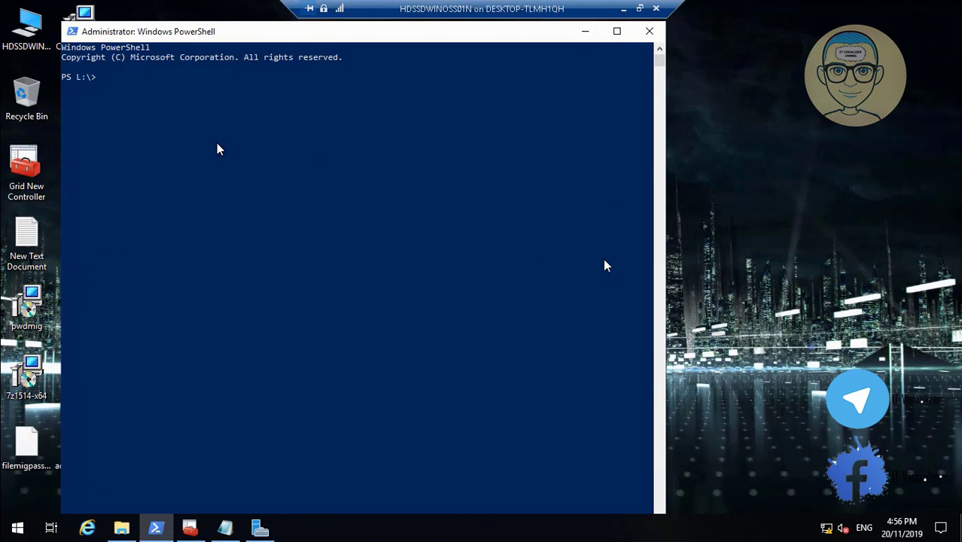
Change directory to D:\TronLabScripts\DHCPExportConfiguration by pasting the copied path after cd.
type("cd d")
key("BackSpace")
right_click(167, 112)
key("Return")
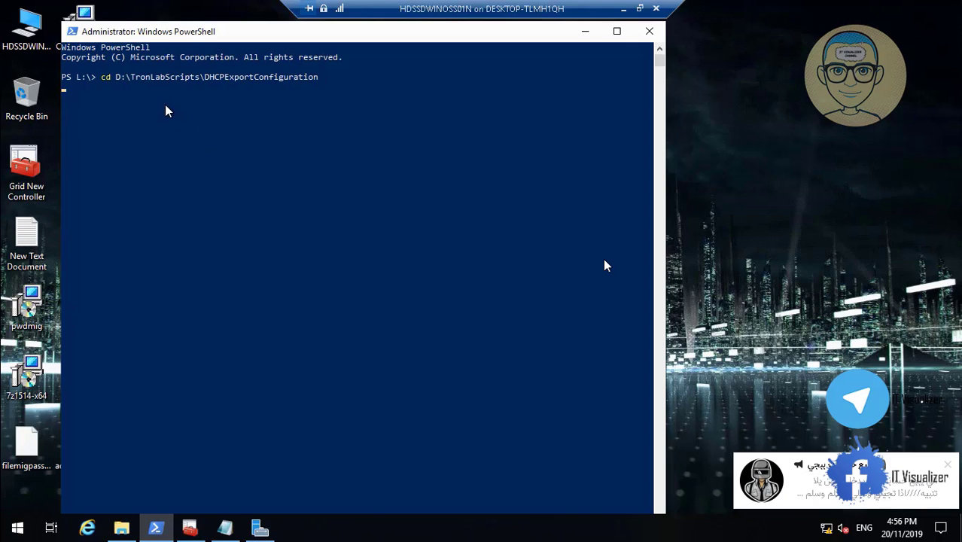
key("Return")
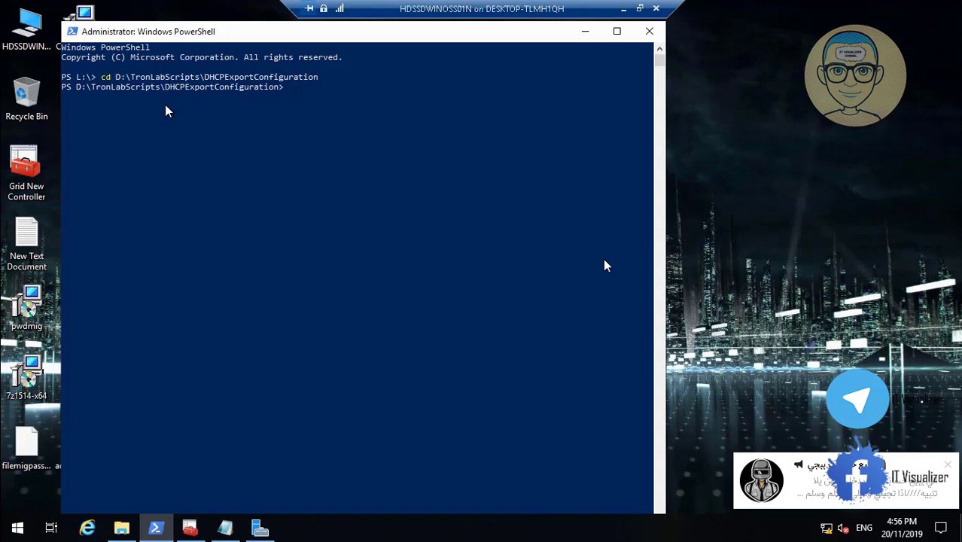
Type import-dhcpserver -computername "hdssdwinoss02.encgridnew.local" -file " and maximize the console.
type("import-dhcpserver -computern")
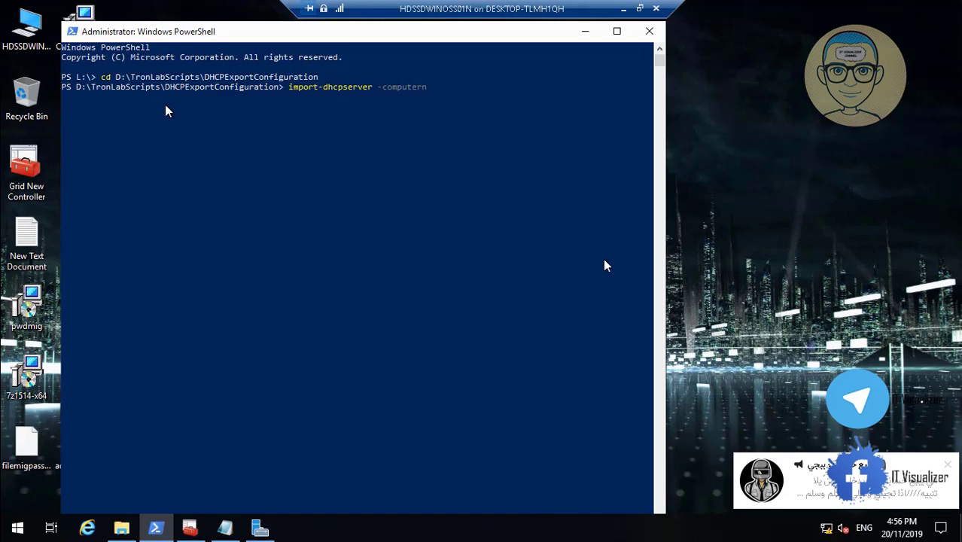
type("ame")
type(" \"")
type("hdss")
type("d")
type("win")
type("oss0")
type("1")
type("a")
type("ncgr")
type("idnew")
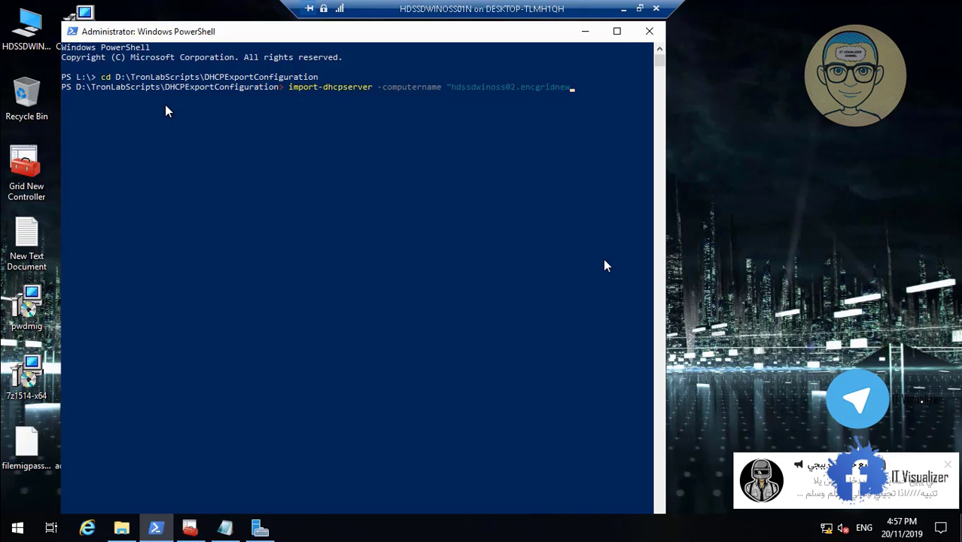
type(".local")
type("\" -file")
type("\"")
left_click(167, 106)
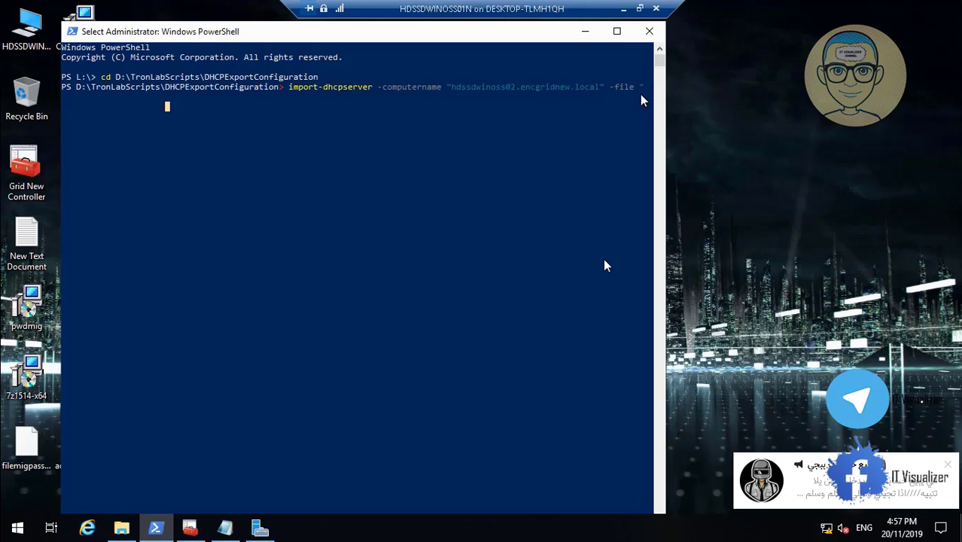
key("Escape")
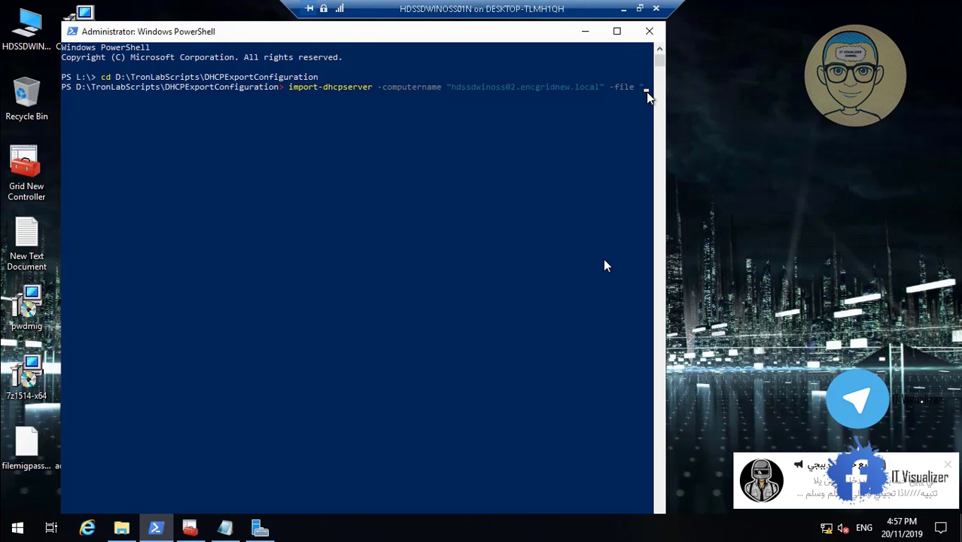
left_click(617, 31)
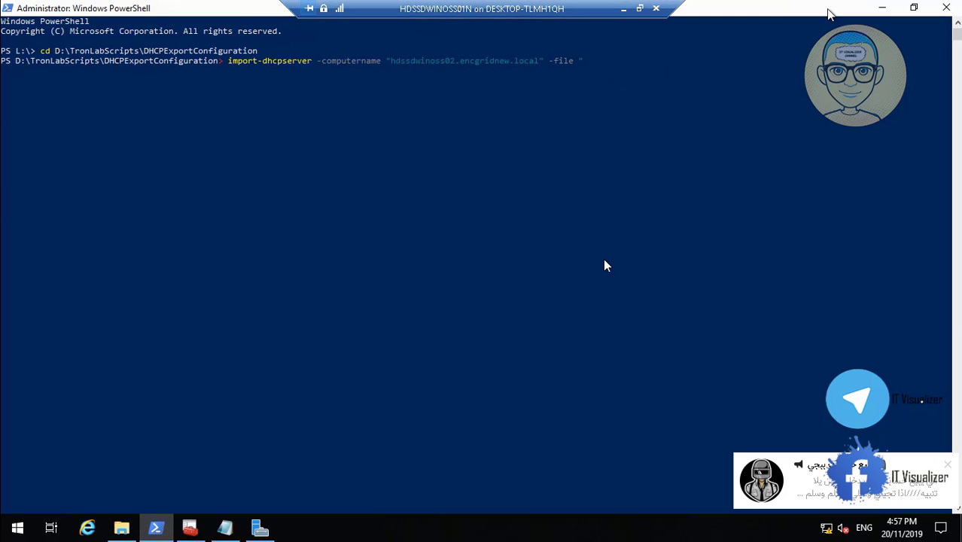
Copy the DHCPExportConfiguration folder path from Explorer and paste it into the -file argument.
left_click(883, 11)
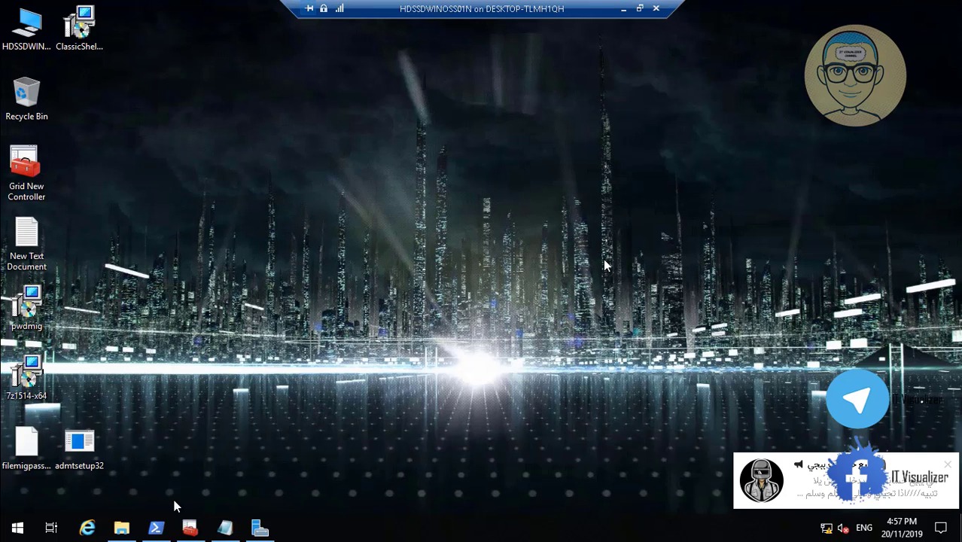
left_click(131, 530)
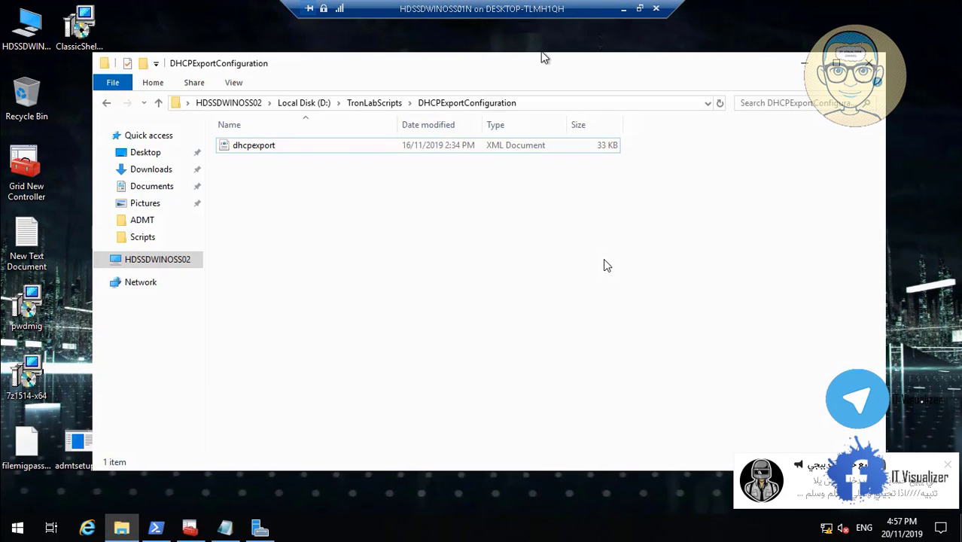
left_click(559, 111)
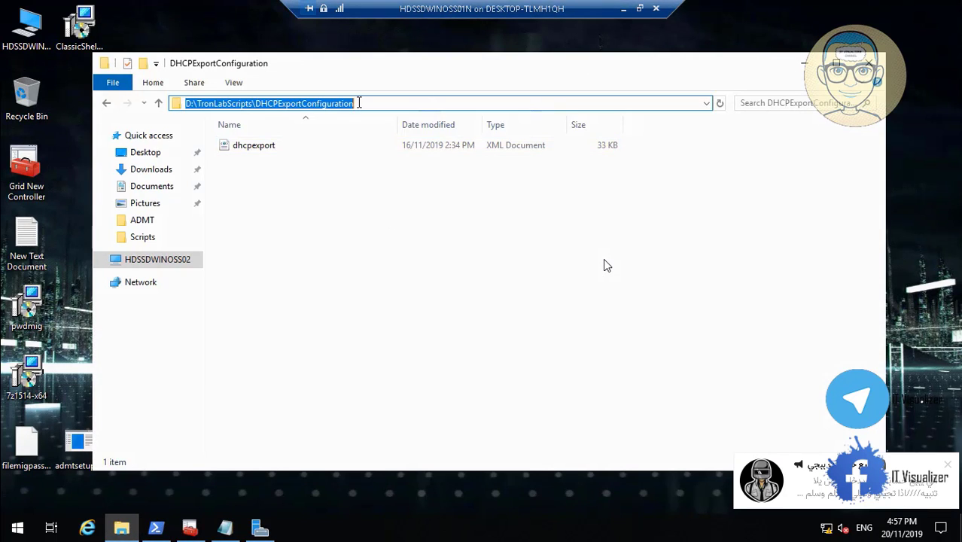
right_click(335, 107)
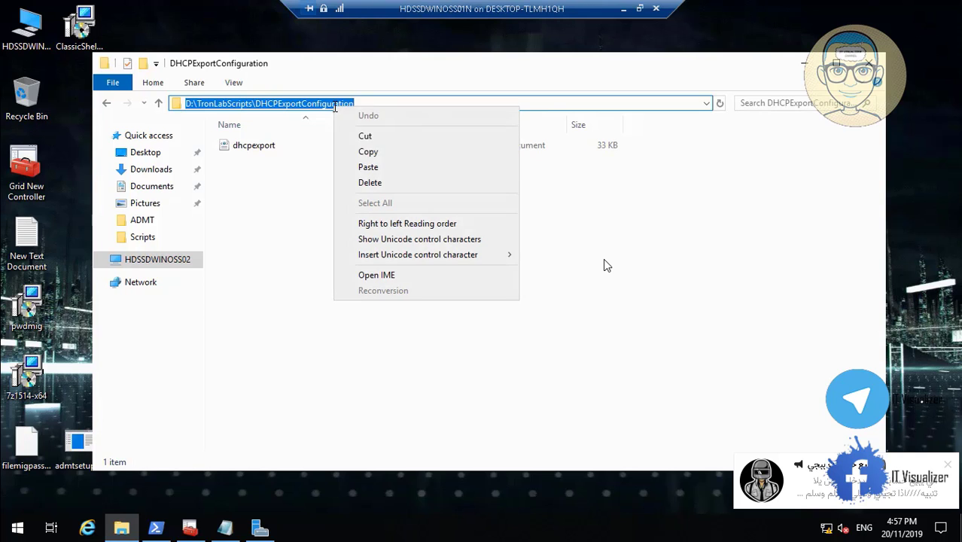
left_click(369, 151)
left_click(807, 64)
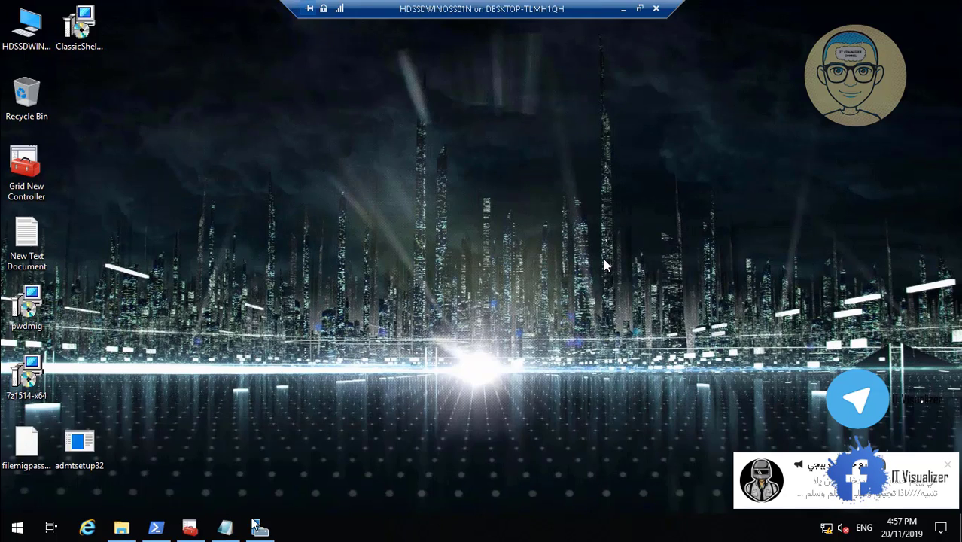
mouse_move(157, 527)
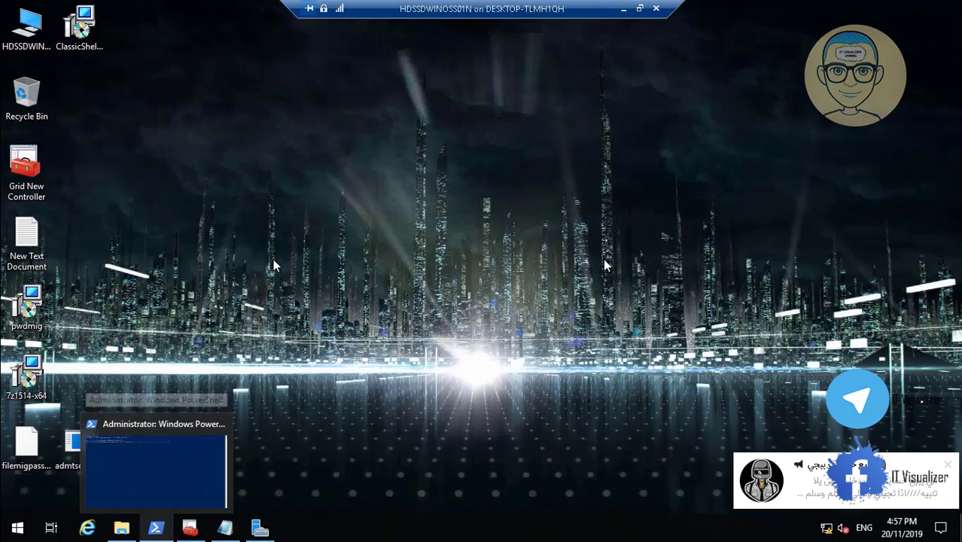
left_click(126, 473)
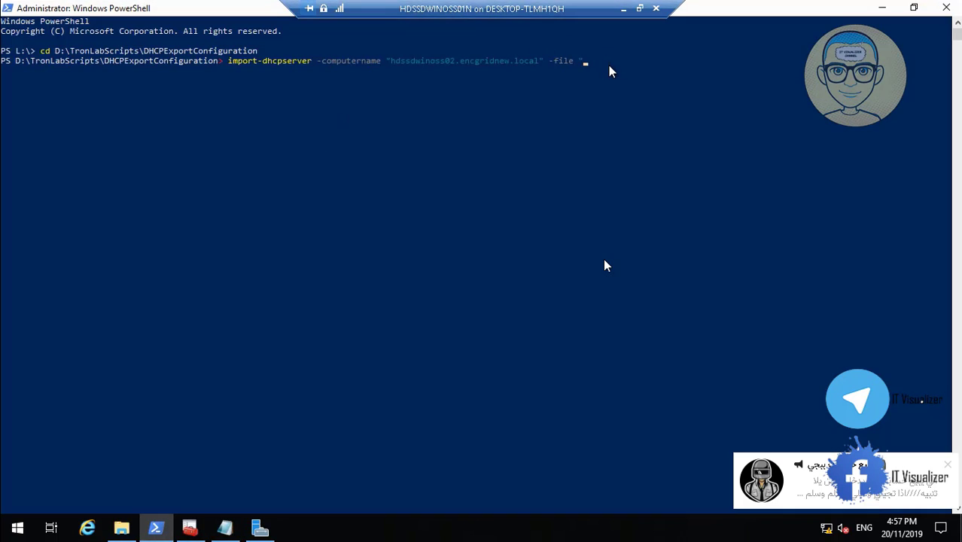
right_click(605, 65)
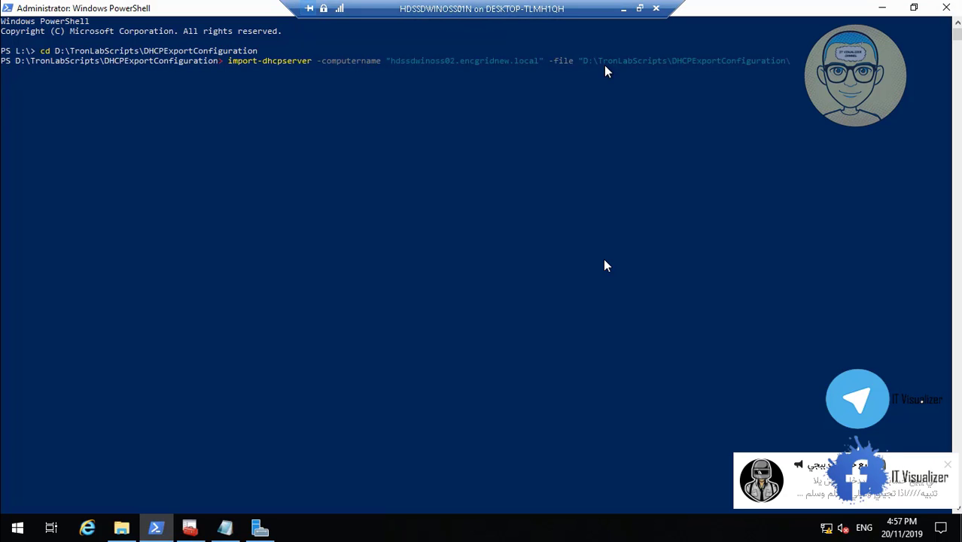
Copy the dhcpexport file name via Rename and paste it after the folder path.
left_click(123, 529)
left_click(269, 147)
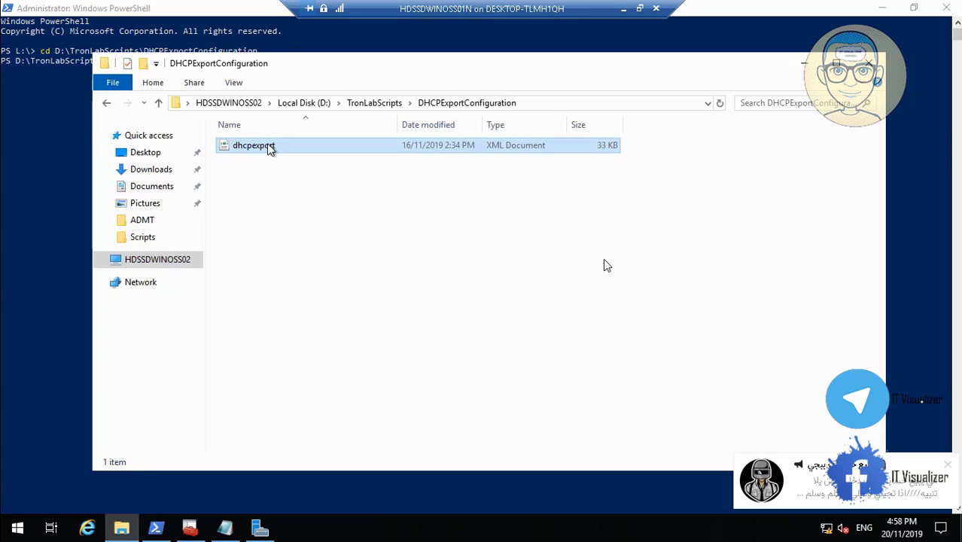
right_click(271, 147)
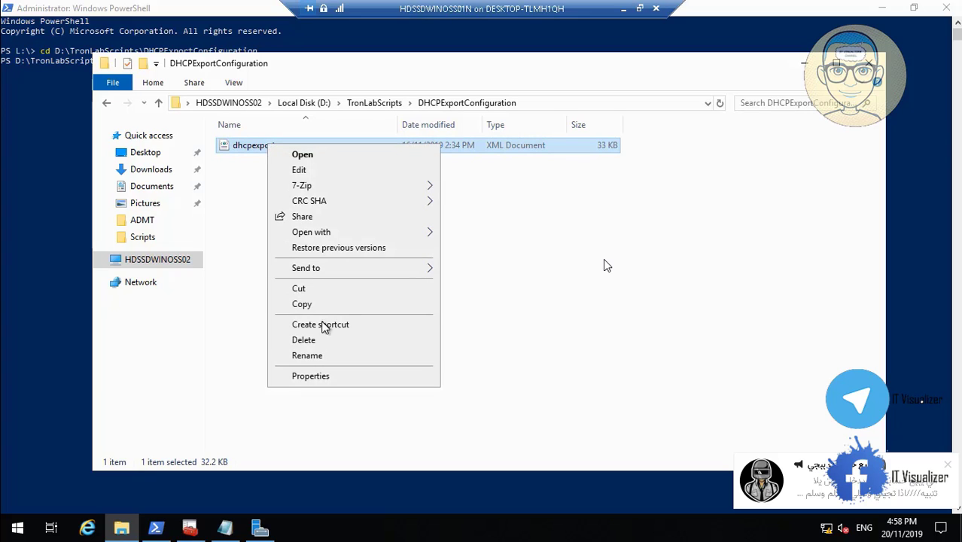
left_click(336, 358)
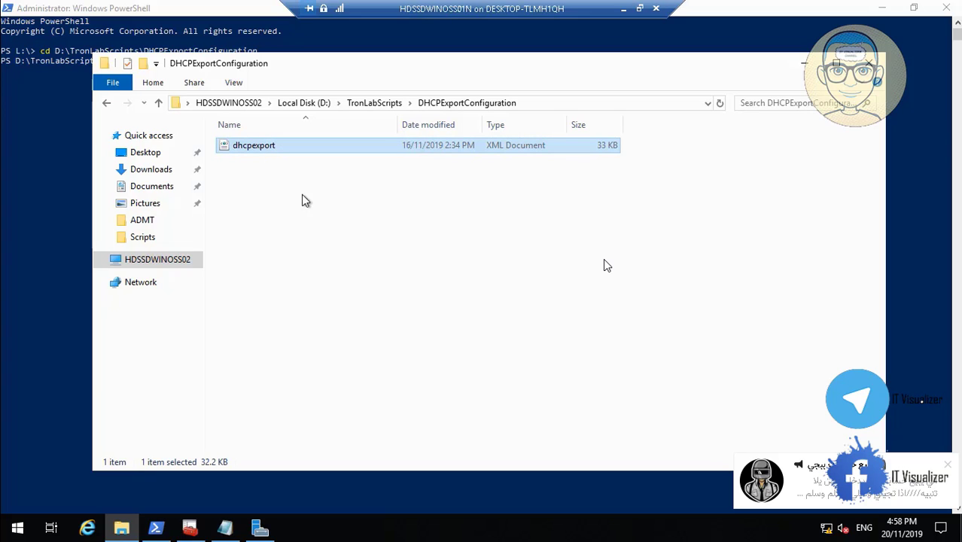
right_click(263, 148)
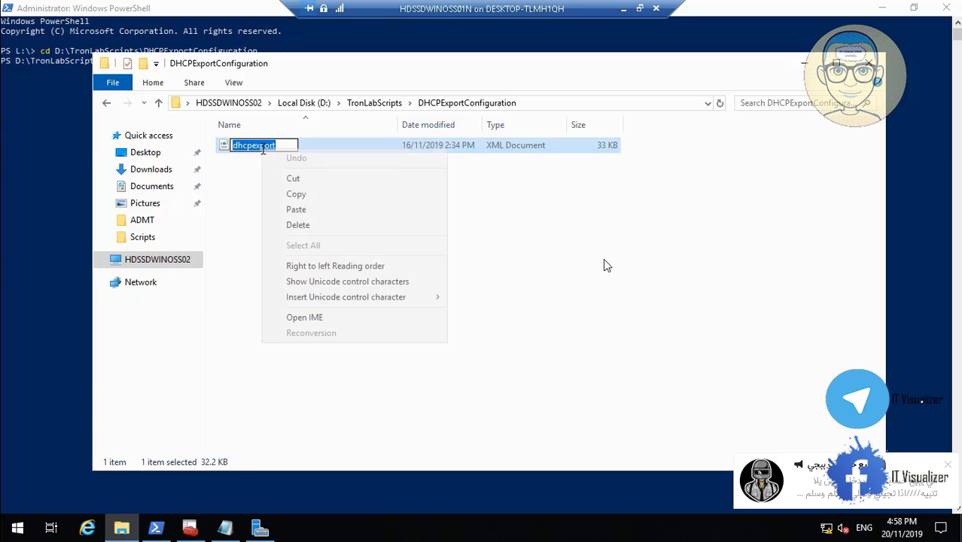
left_click(293, 196)
left_click(805, 63)
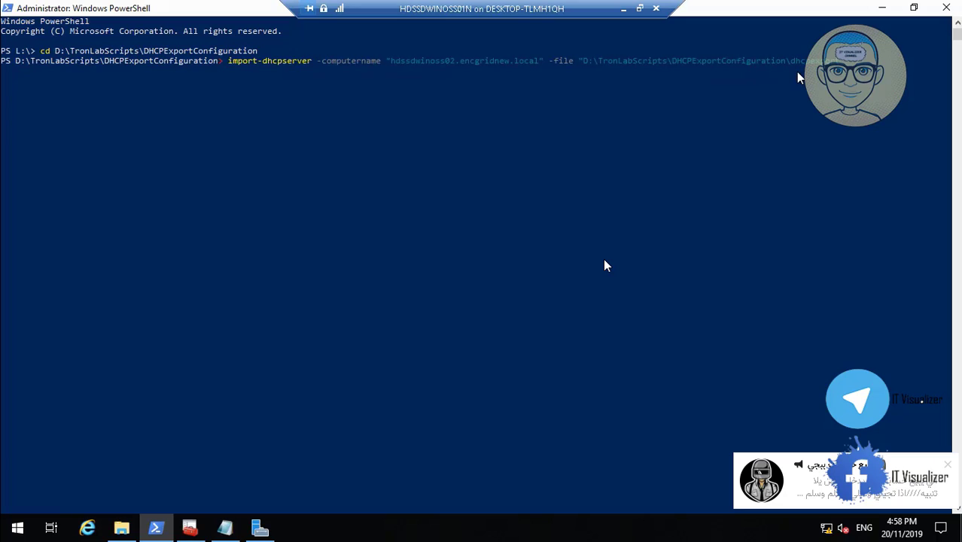
key("ctrl+v")
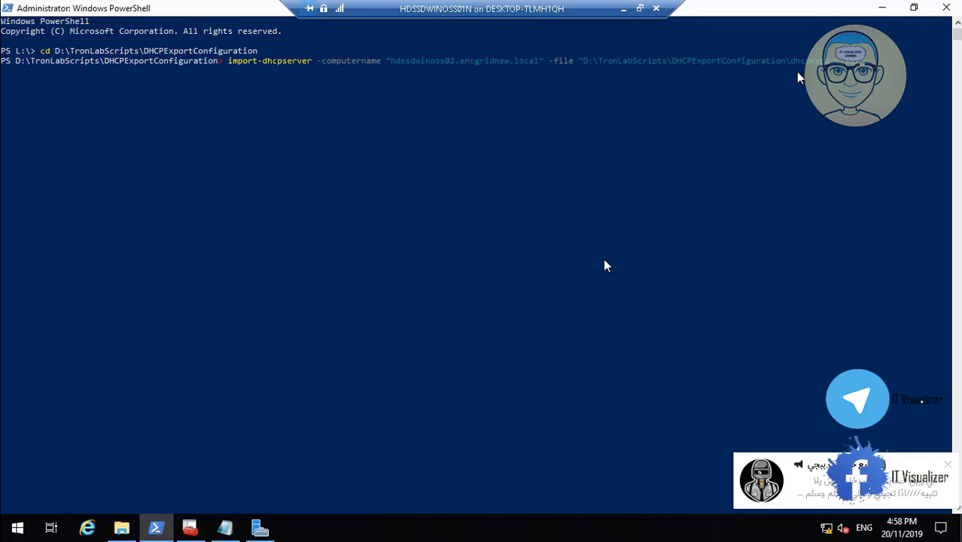
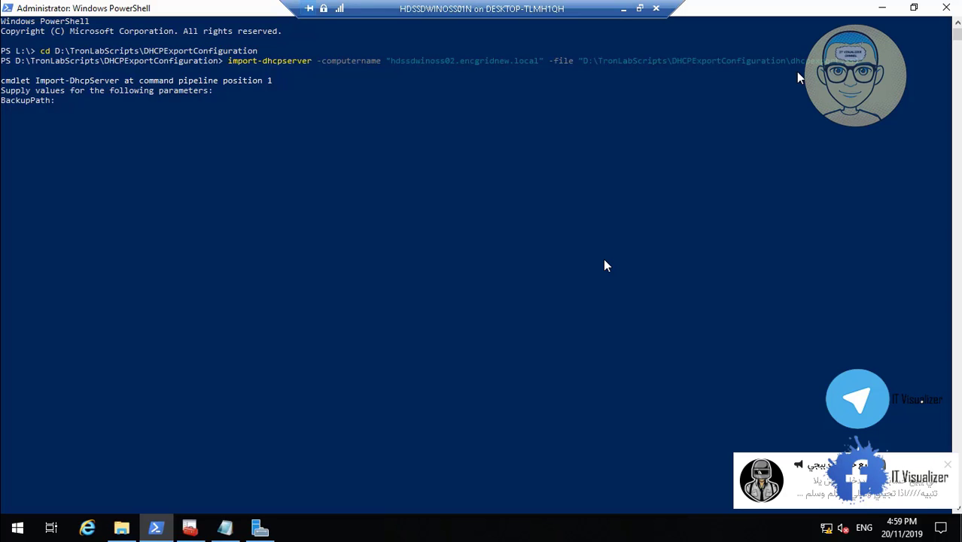
Give the DHCP import backup path d:\, confirm with Y, and close PowerShell.
type("d:\\")
key("Return")
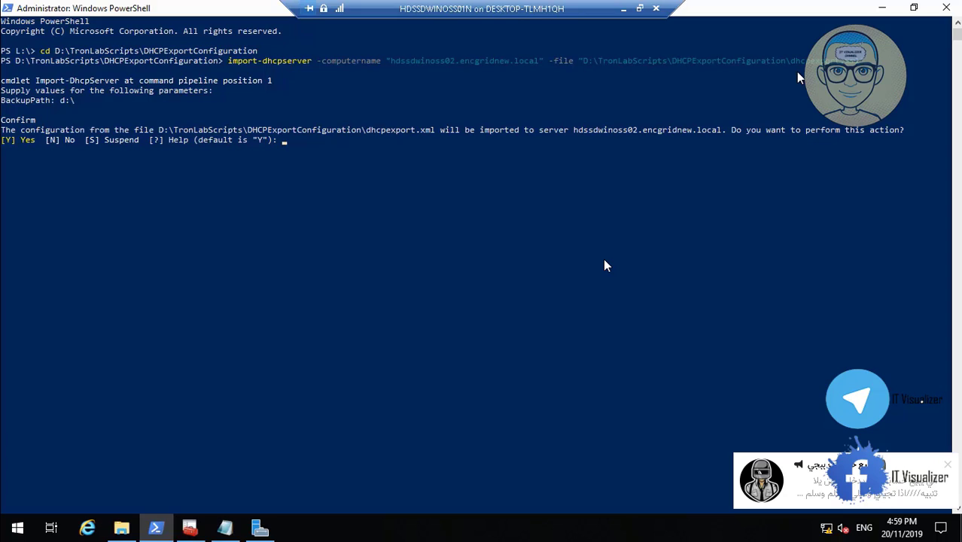
type("Y")
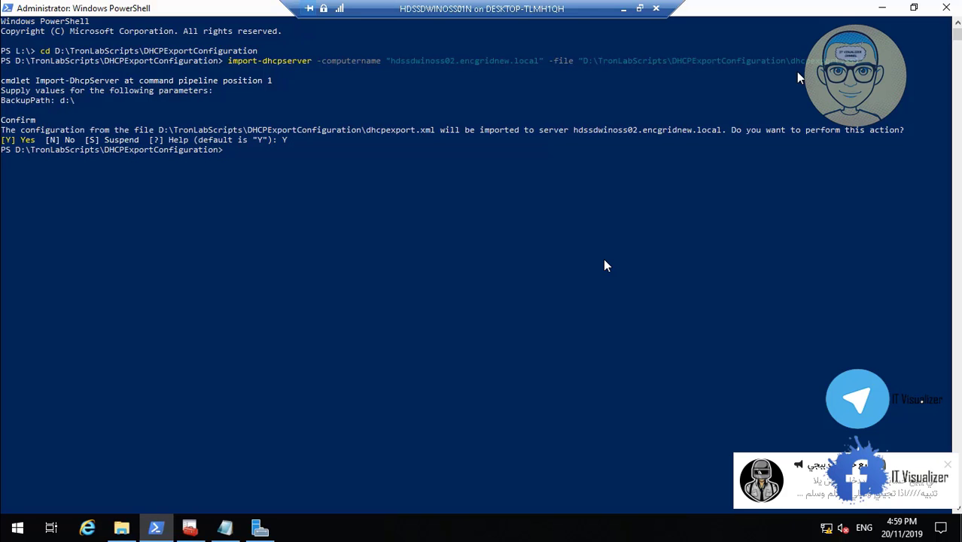
left_click(940, 8)
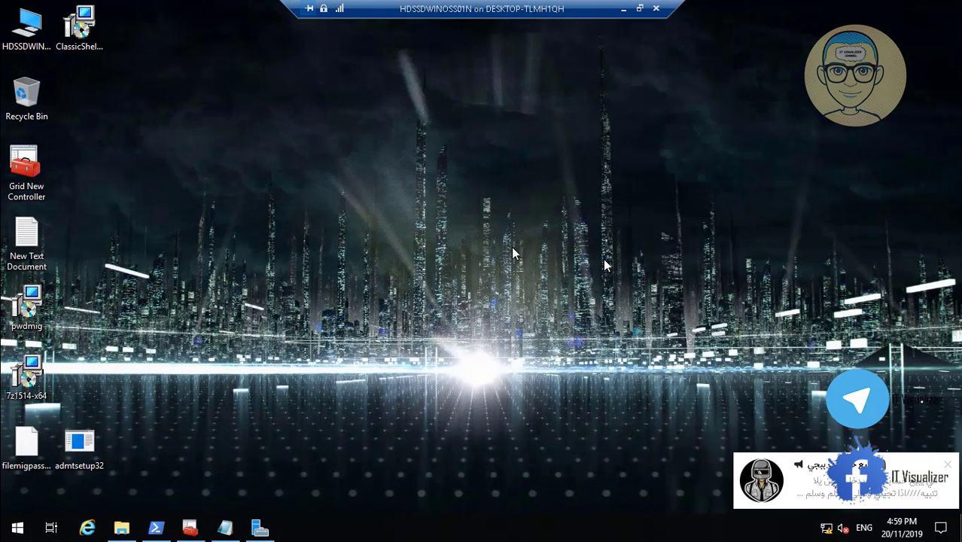
Restore the Grid New Controller console and add the DHCP snap-in through Ctrl+M.
left_click(191, 529)
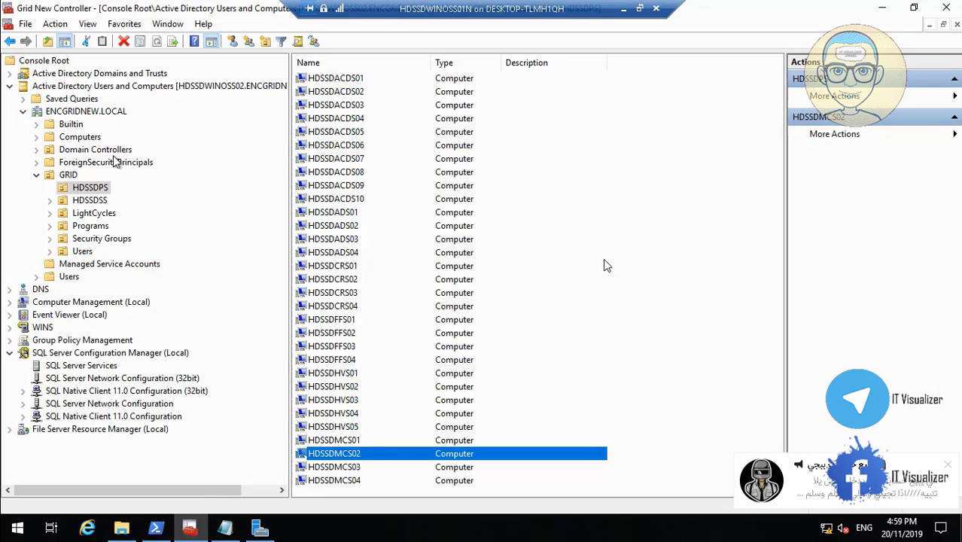
left_click(26, 24)
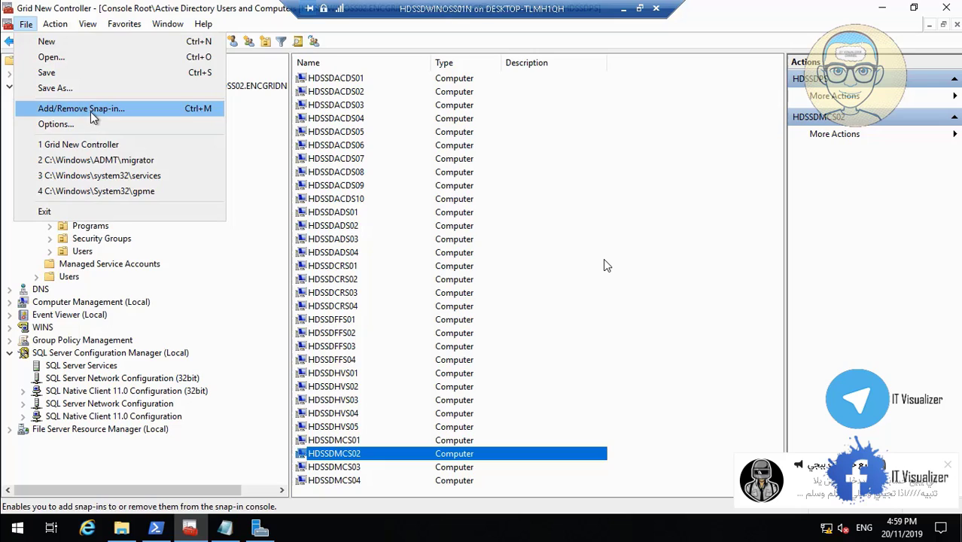
key("Escape")
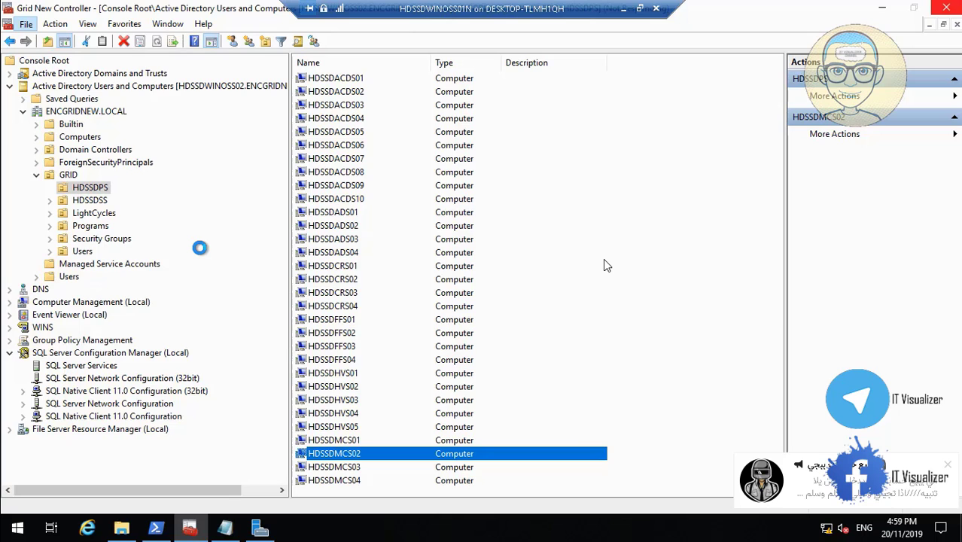
key("ctrl+m")
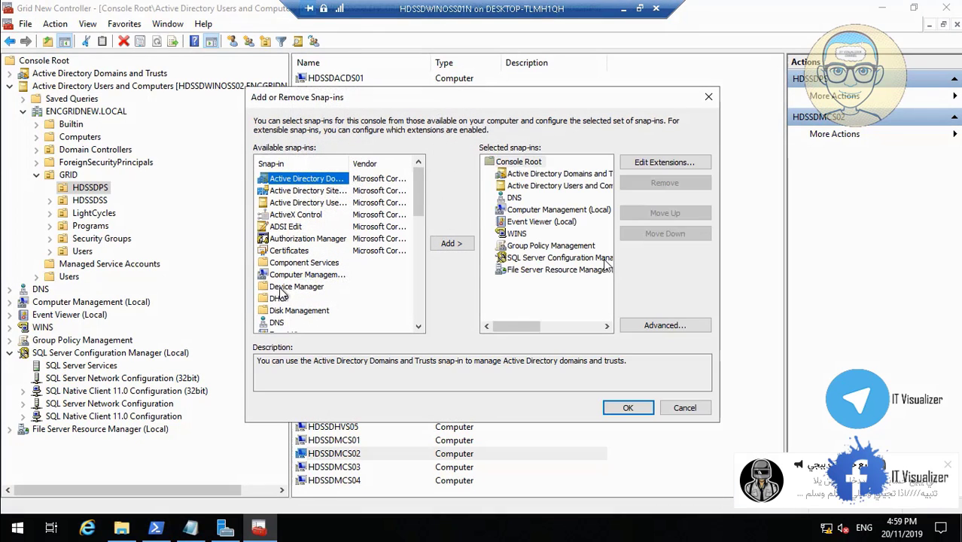
left_click(284, 299)
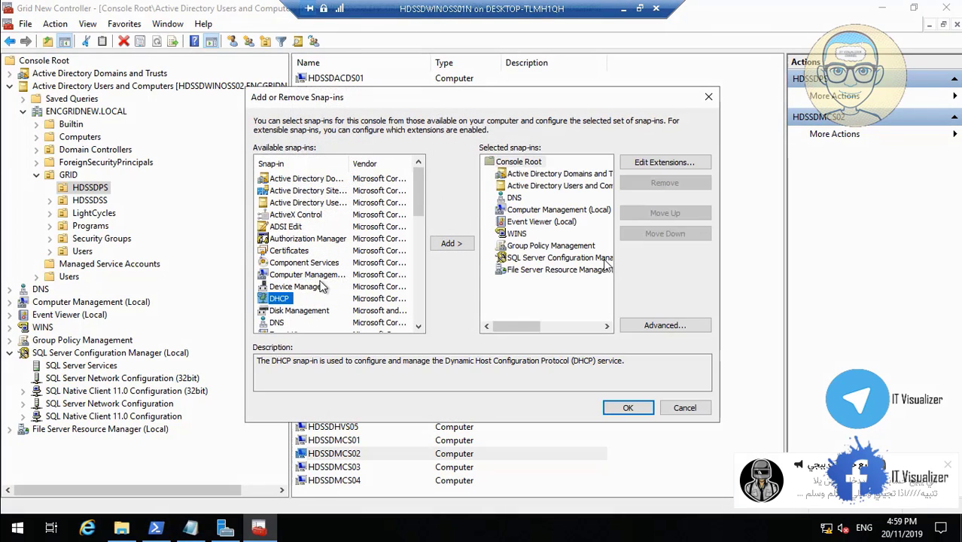
left_click(459, 244)
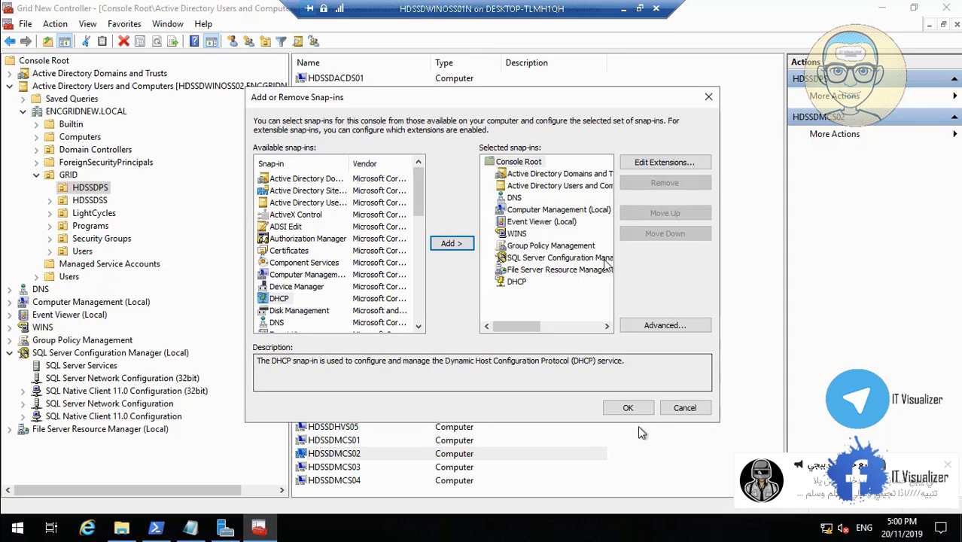
left_click(628, 409)
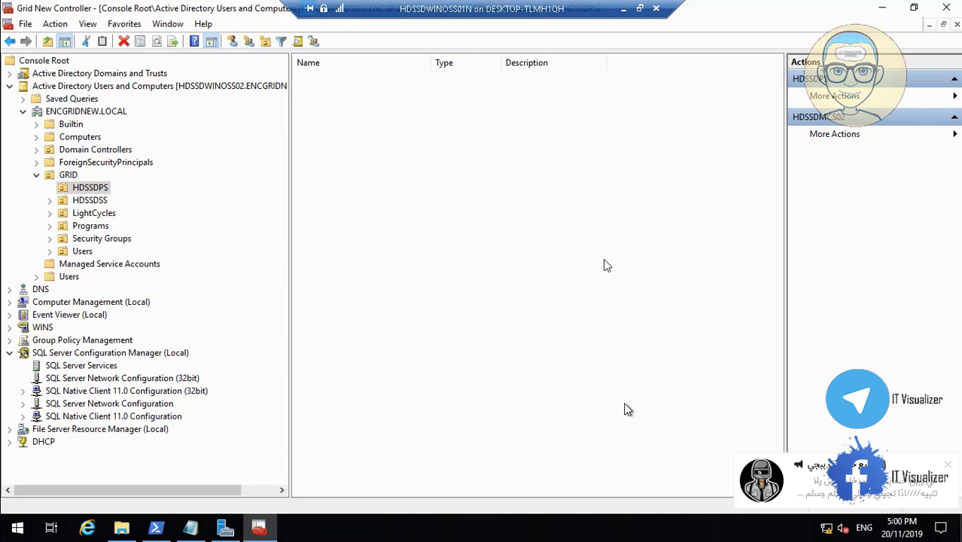
Expand DHCP > server > IPv4 > Scope [10.0.1.0] options and open 006 DNS Servers.
left_click(10, 442)
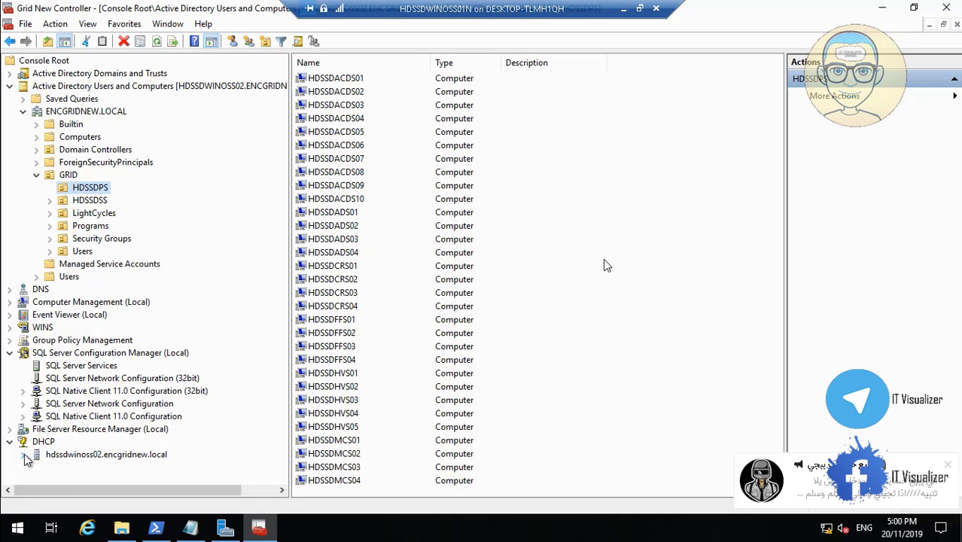
left_click(24, 455)
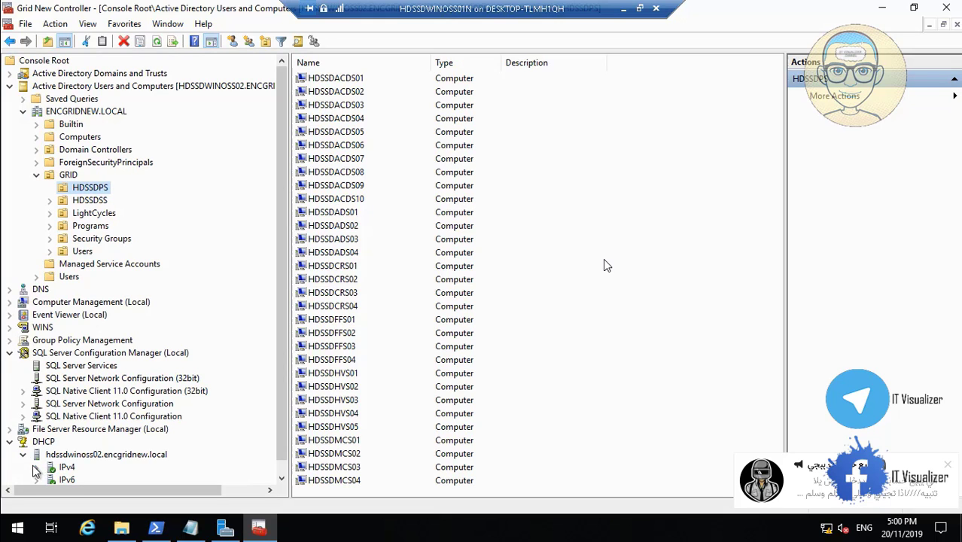
left_click(36, 469)
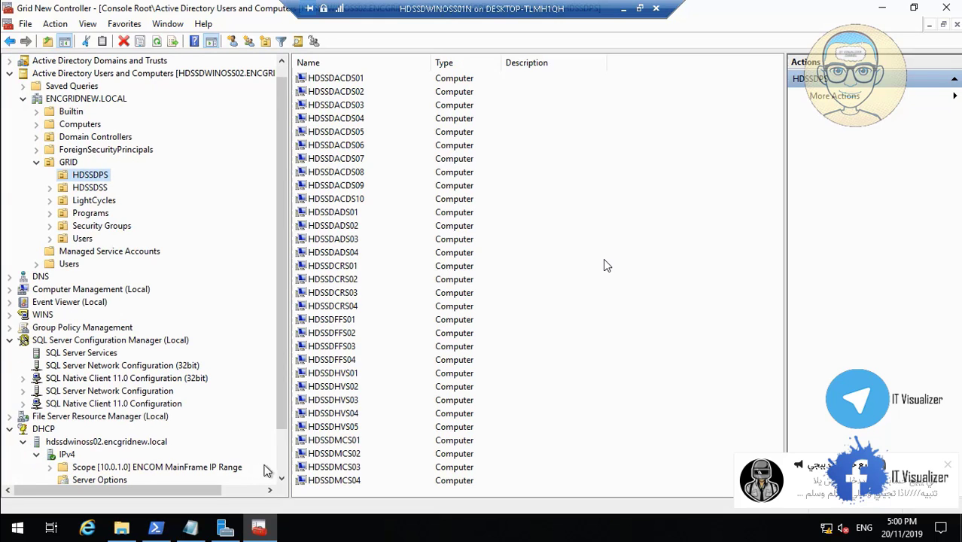
scroll(265, 471, "down", 2)
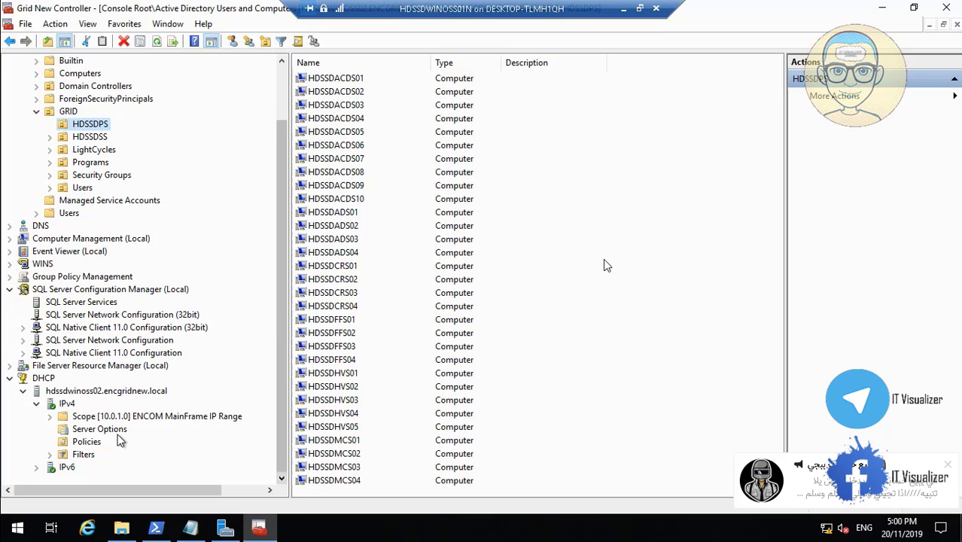
left_click(49, 416)
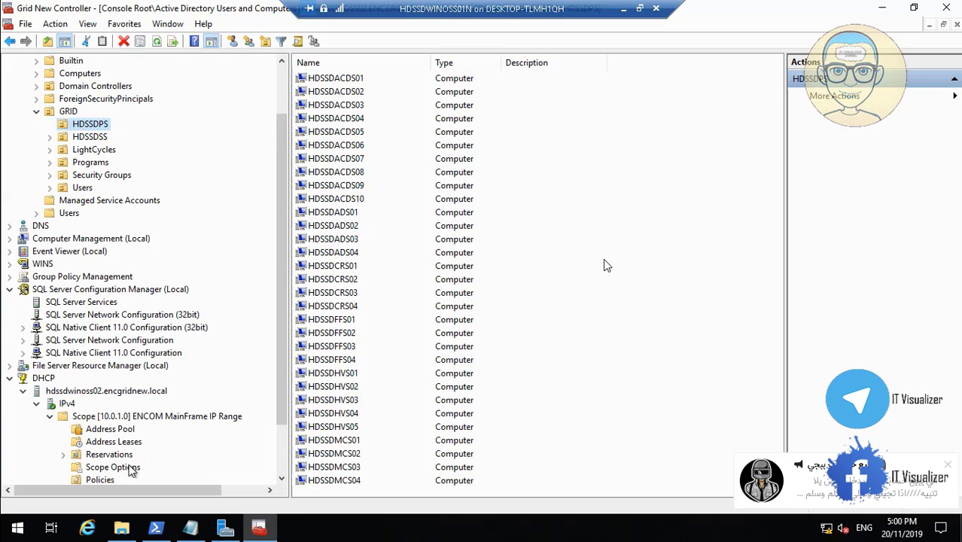
left_click(131, 469)
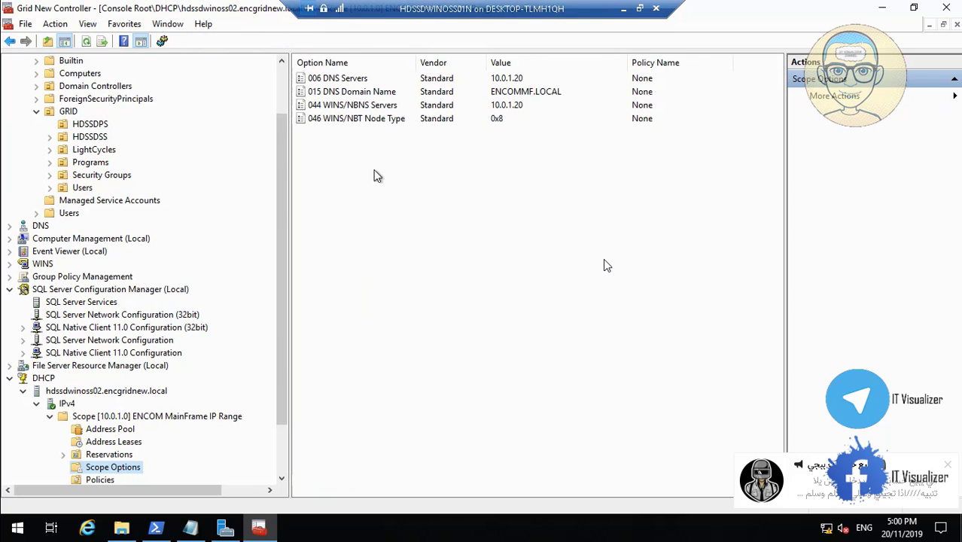
left_click(349, 79)
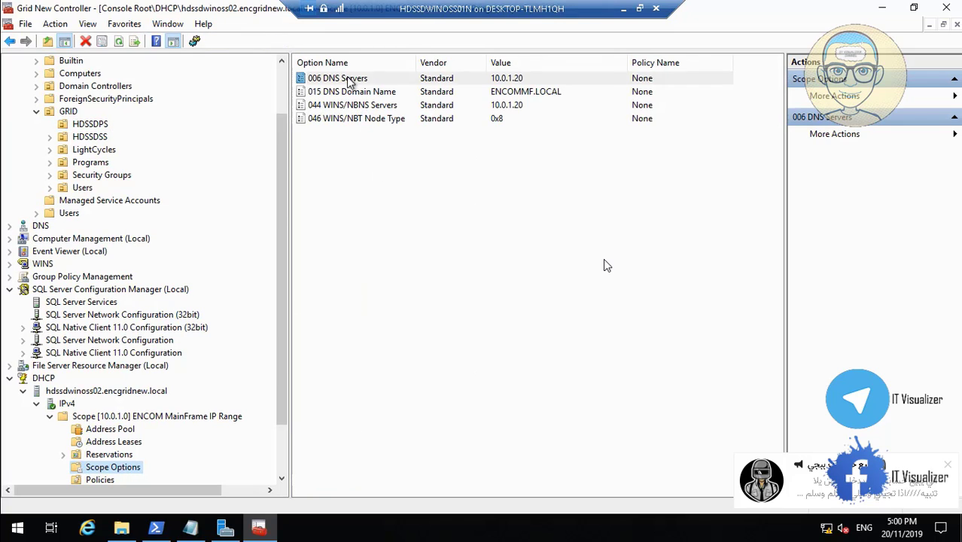
double_click(349, 79)
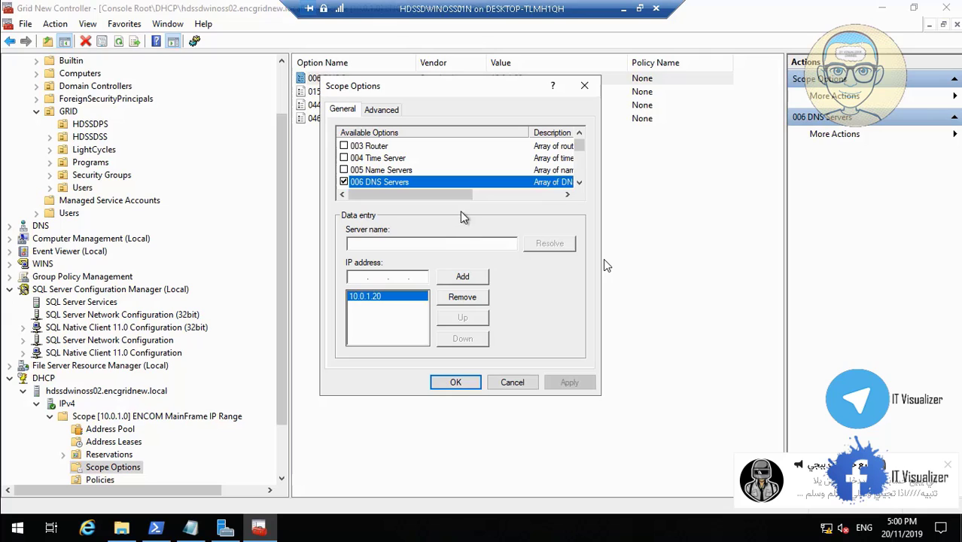
Replace the 006 DNS Servers address 10.0.1.20 with 10.0.1.21 and apply.
left_click(461, 298)
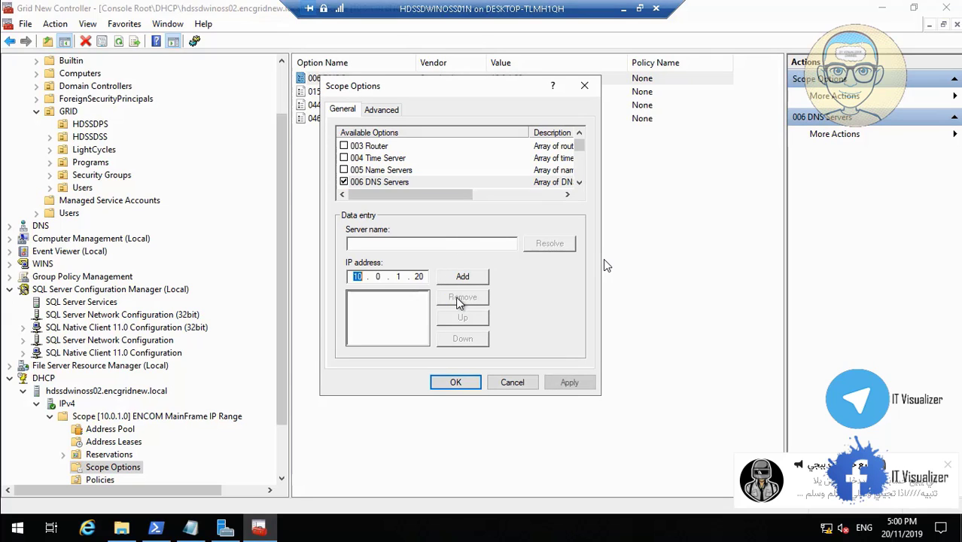
left_click(423, 277)
key("BackSpace")
type("1")
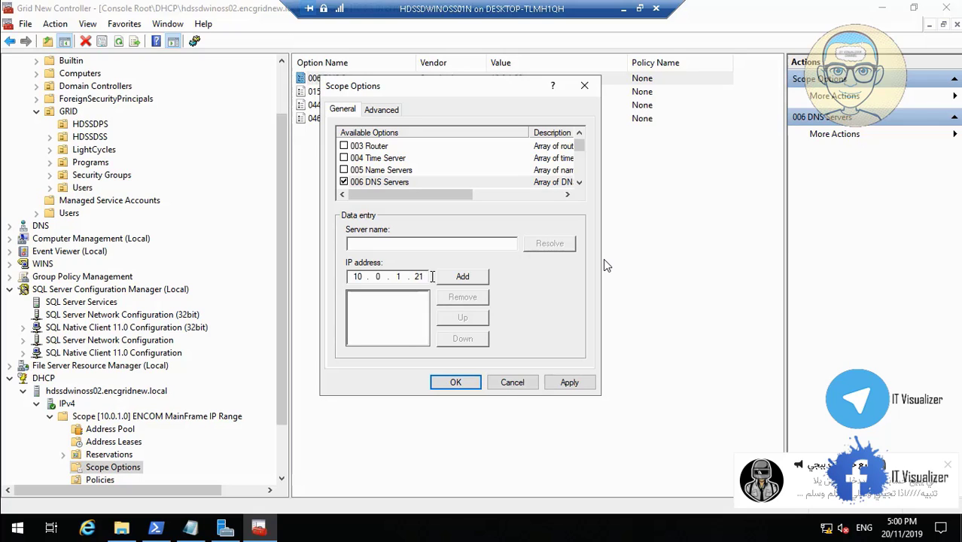
left_click(452, 278)
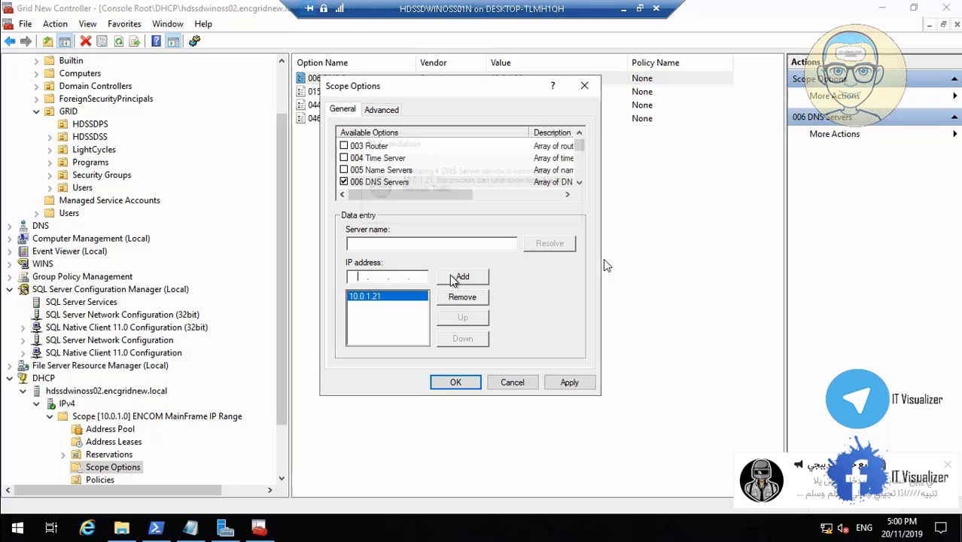
left_click(570, 383)
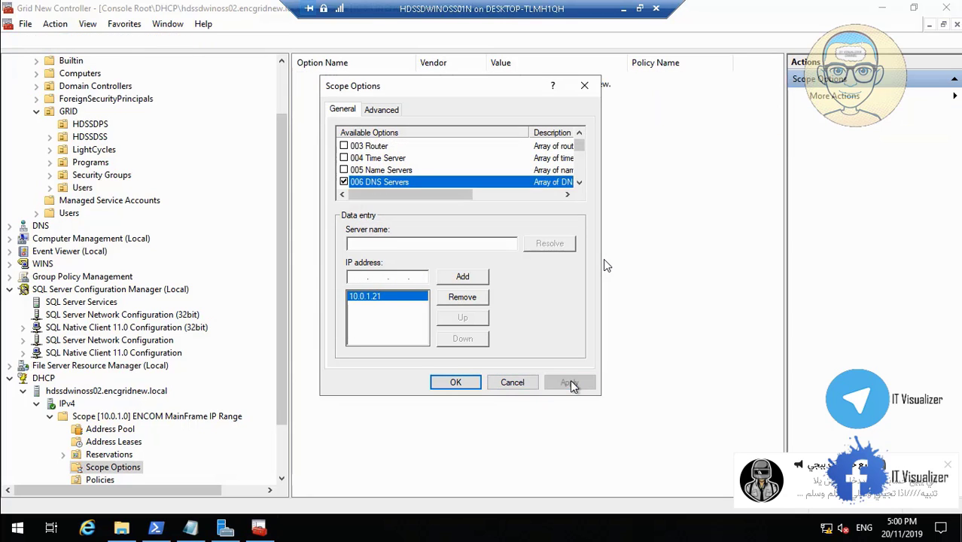
left_click(465, 384)
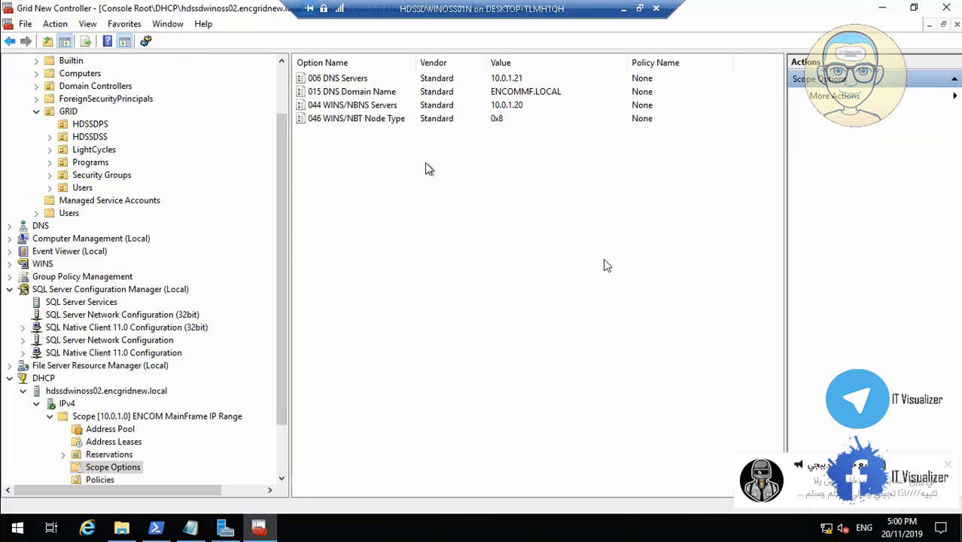
Change the 044 WINS/NBNS Servers address from 10.0.1.20 to 10.0.1.21 and apply.
double_click(376, 109)
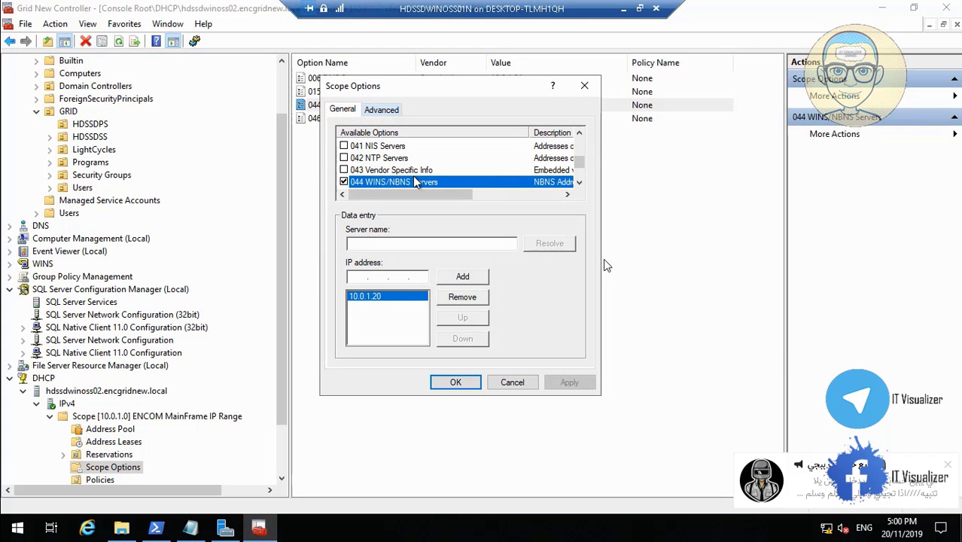
left_click(460, 297)
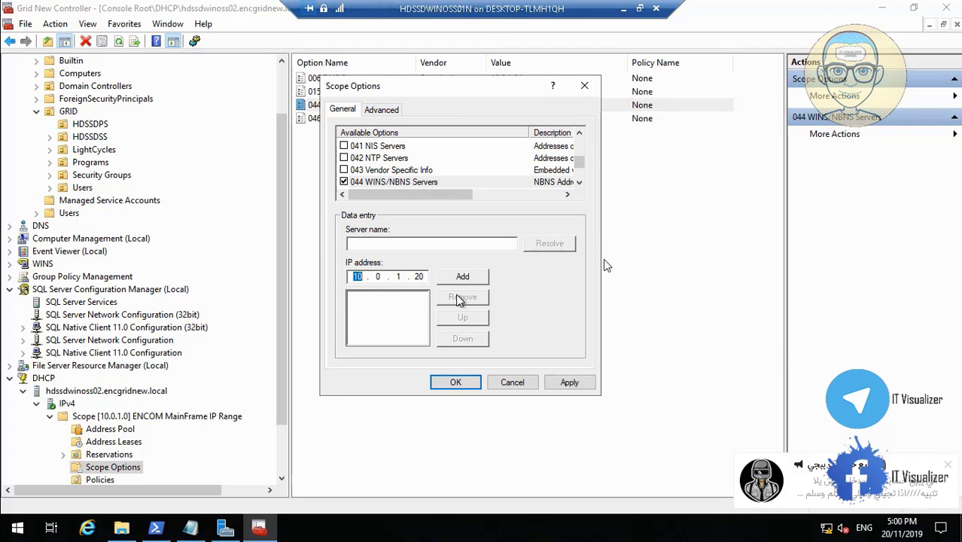
left_click(427, 276)
key("BackSpace")
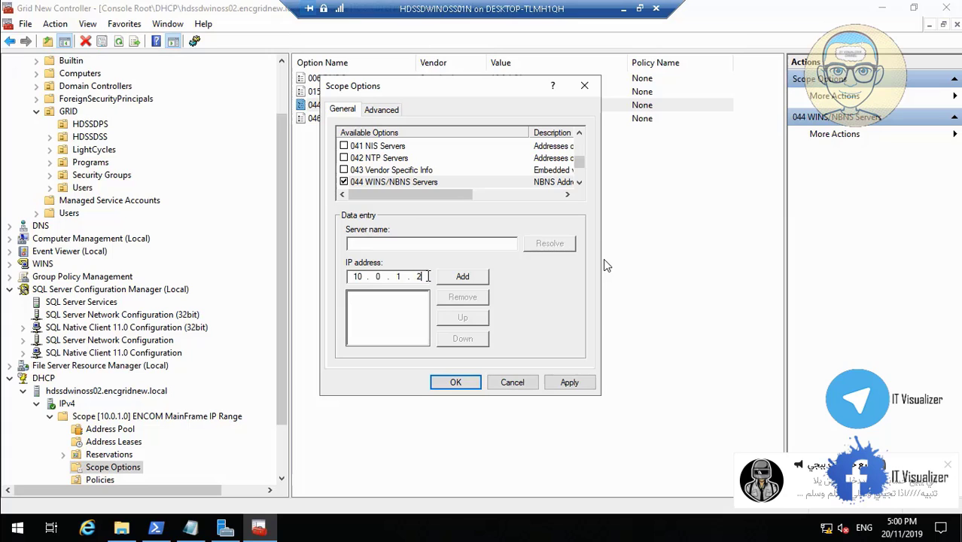
type("1")
left_click(462, 276)
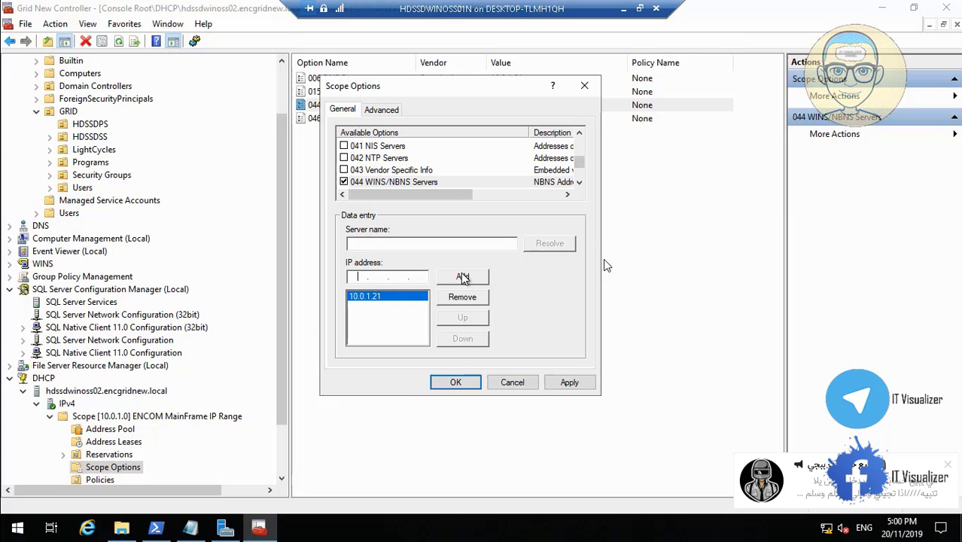
left_click(571, 383)
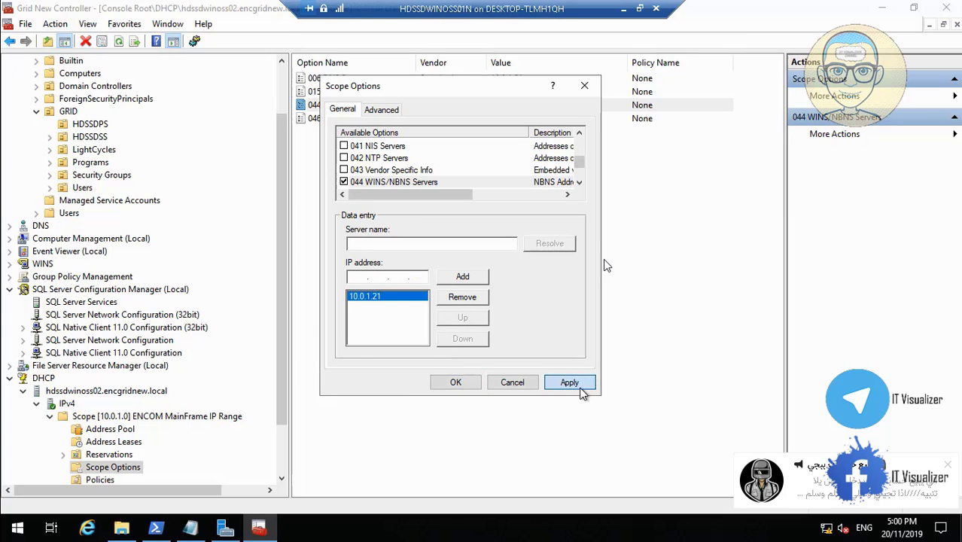
left_click(459, 384)
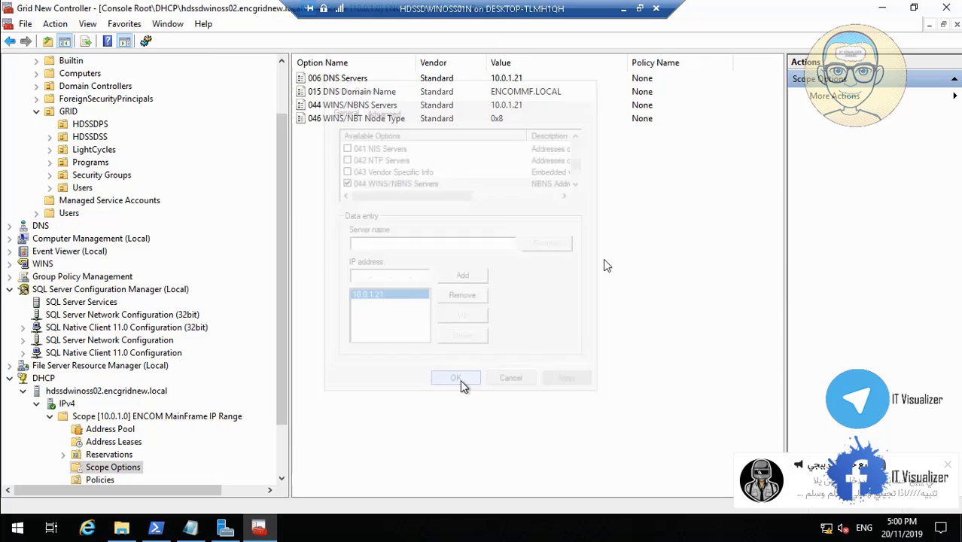
left_click(280, 465)
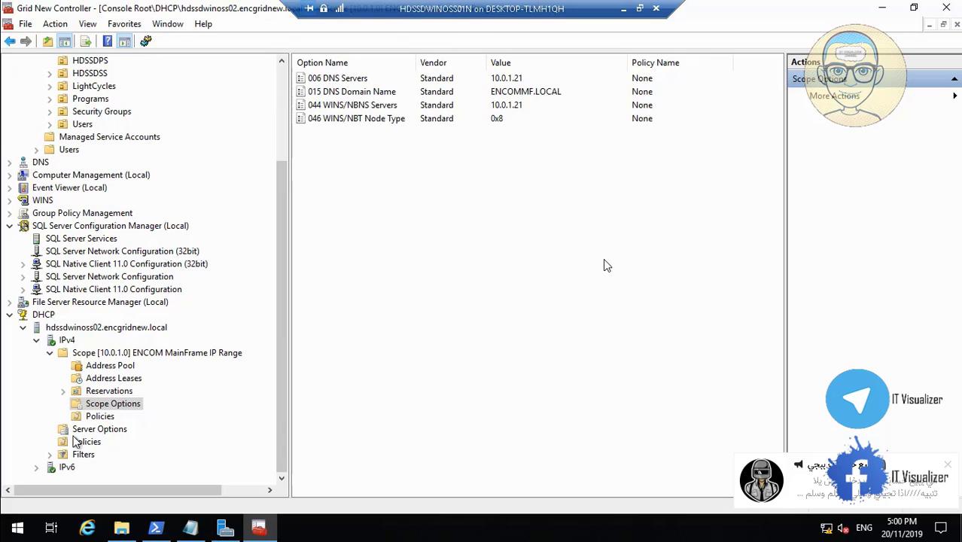
Review the Allow filter's MAC entry and the scope's address pool range.
left_click(51, 455)
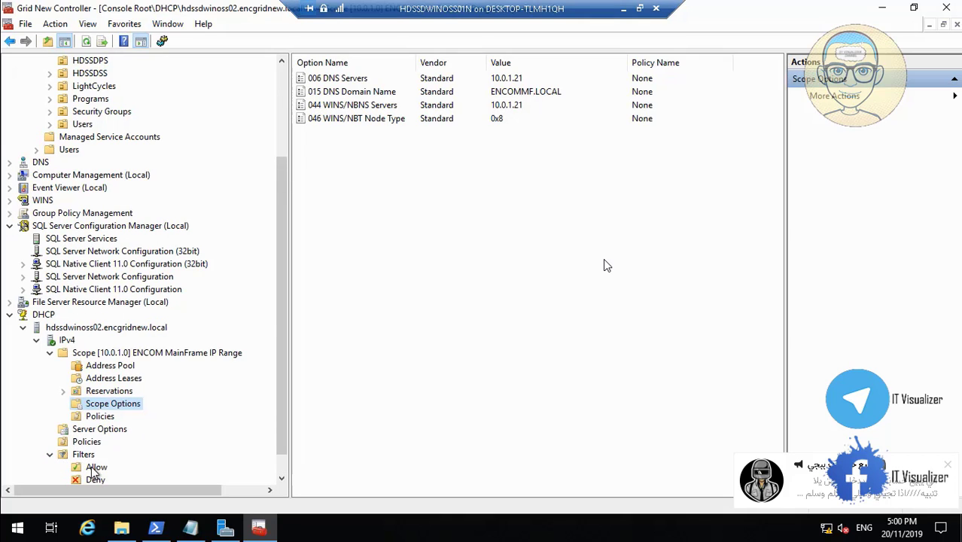
left_click(94, 468)
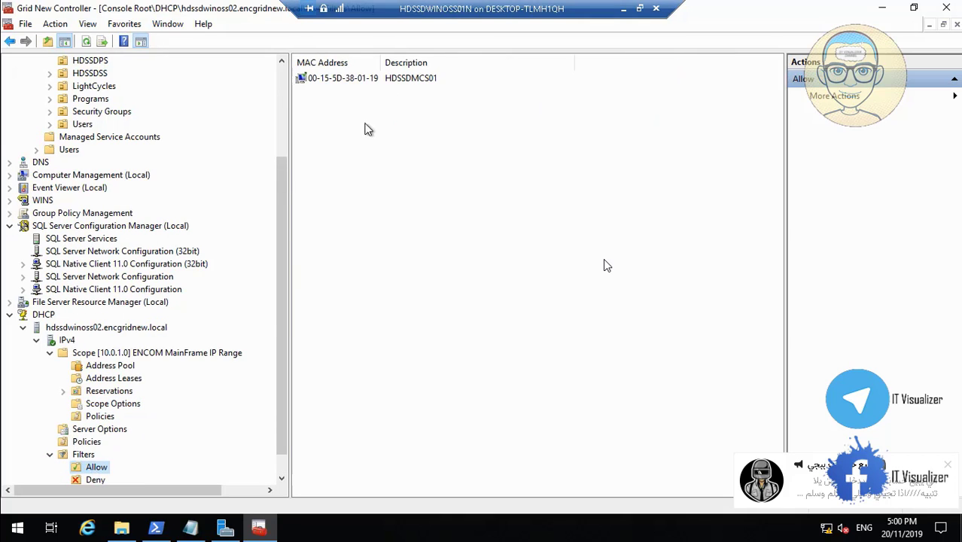
left_click(338, 78)
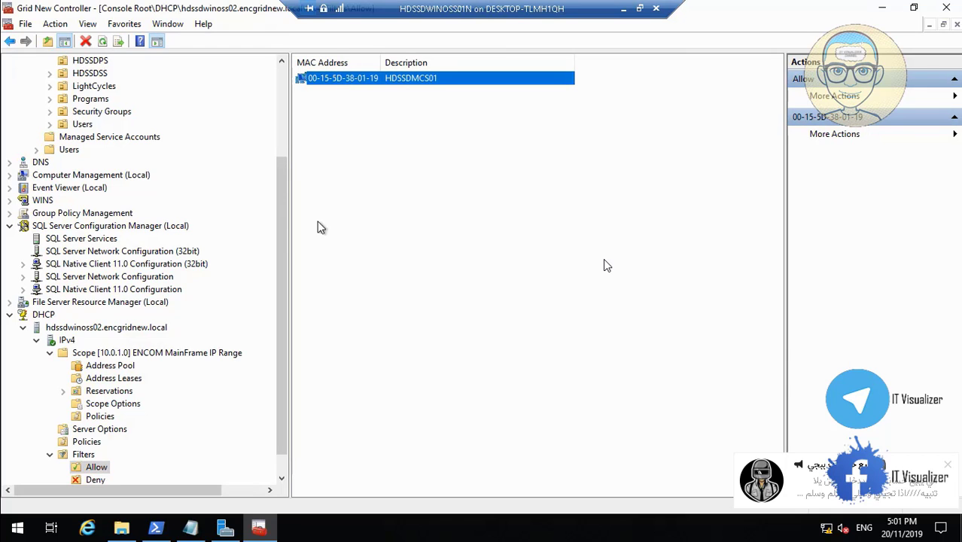
left_click(127, 368)
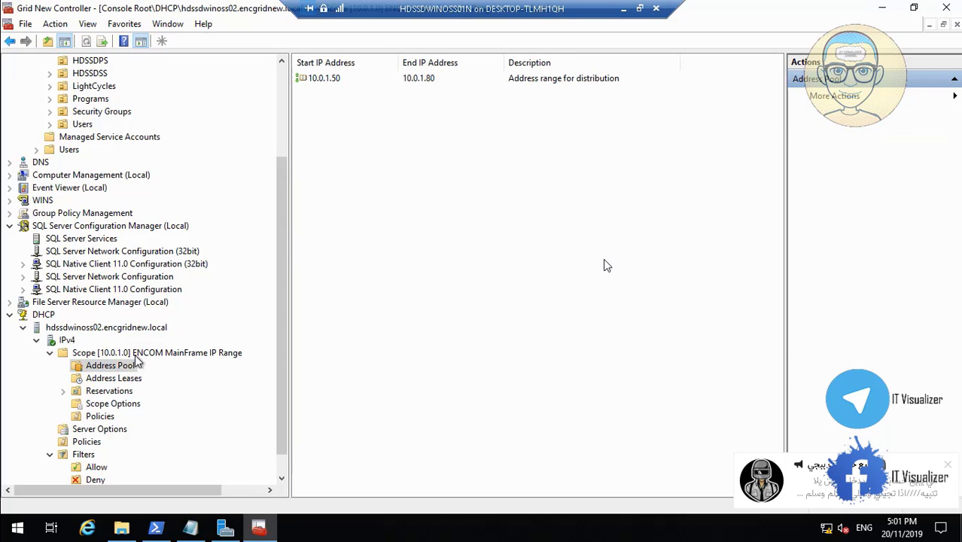
left_click(148, 353)
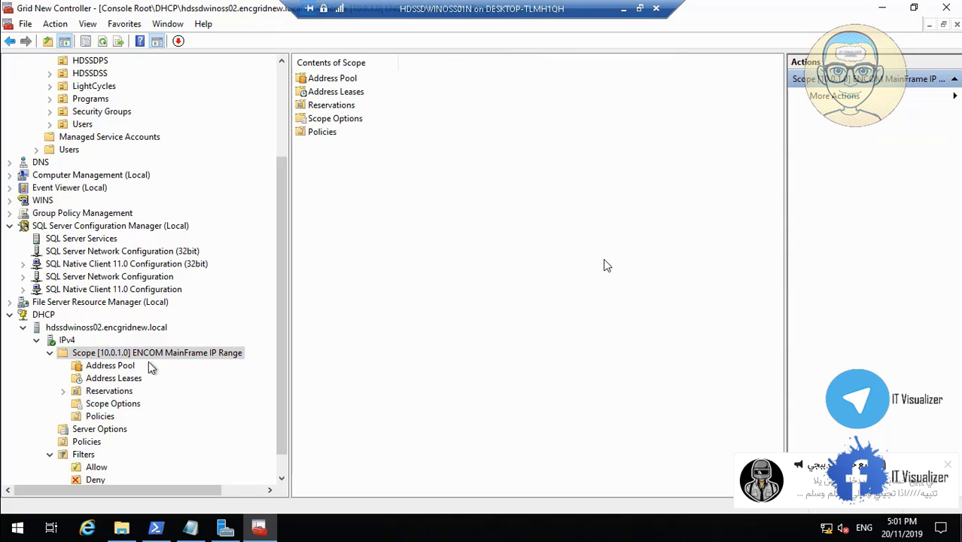
Open the scope's 015 DNS Domain Name option, currently ENCOMMF.LOCAL.
left_click(125, 406)
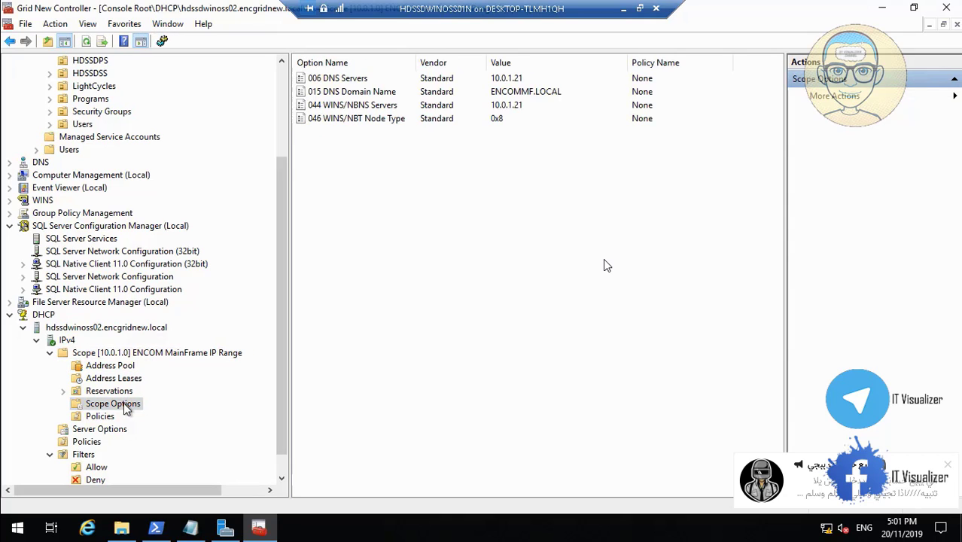
left_click(351, 93)
double_click(351, 93)
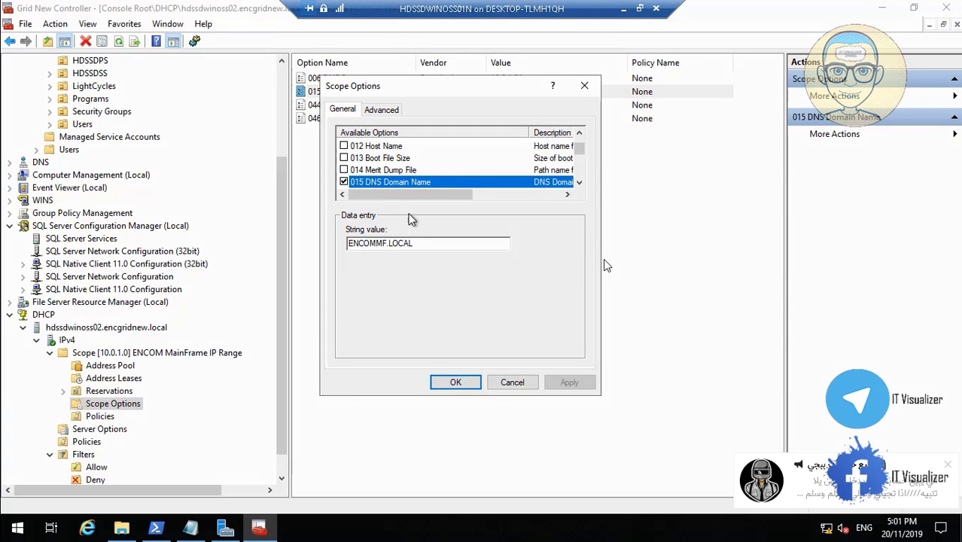
Change the 015 DNS Domain Name string to ENCGRIDNEW.LOCAL and apply it.
right_click(390, 248)
left_click(385, 243)
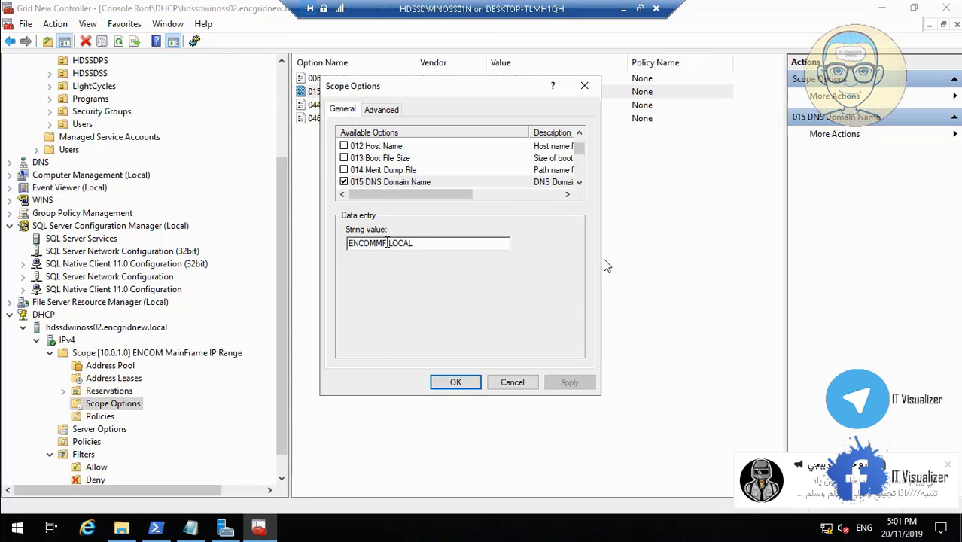
key("BackSpace")
key("BackSpace")
key("BackSpace")
key("BackSpace")
key("BackSpace")
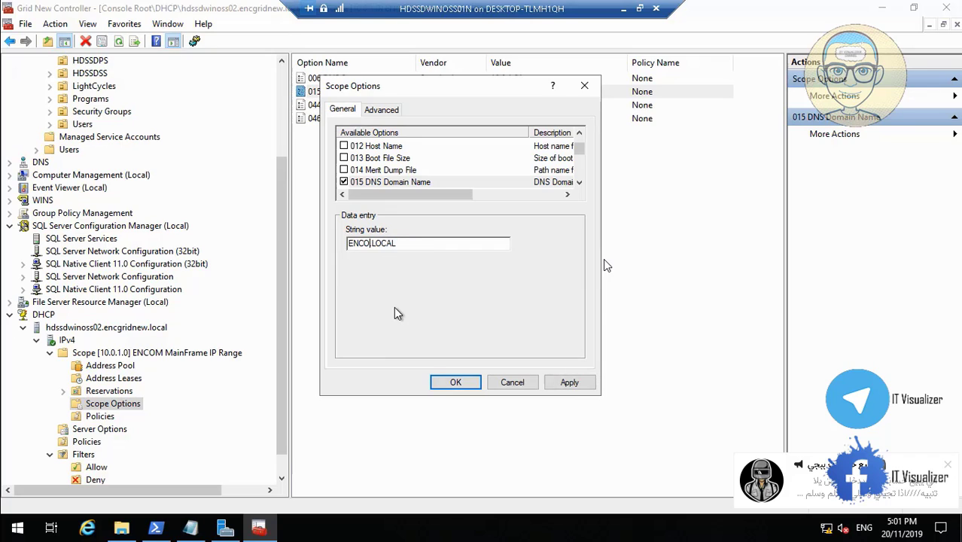
type("GRID.")
key("Left")
type("NEW")
left_click(569, 384)
left_click(463, 384)
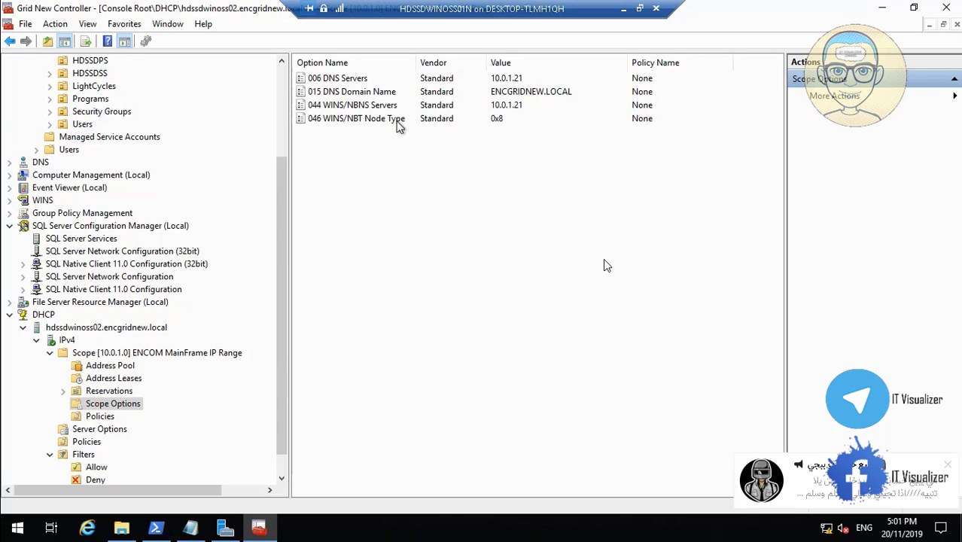
Restart the DHCP server service, check IPv4, and minimize the server VM.
right_click(85, 329)
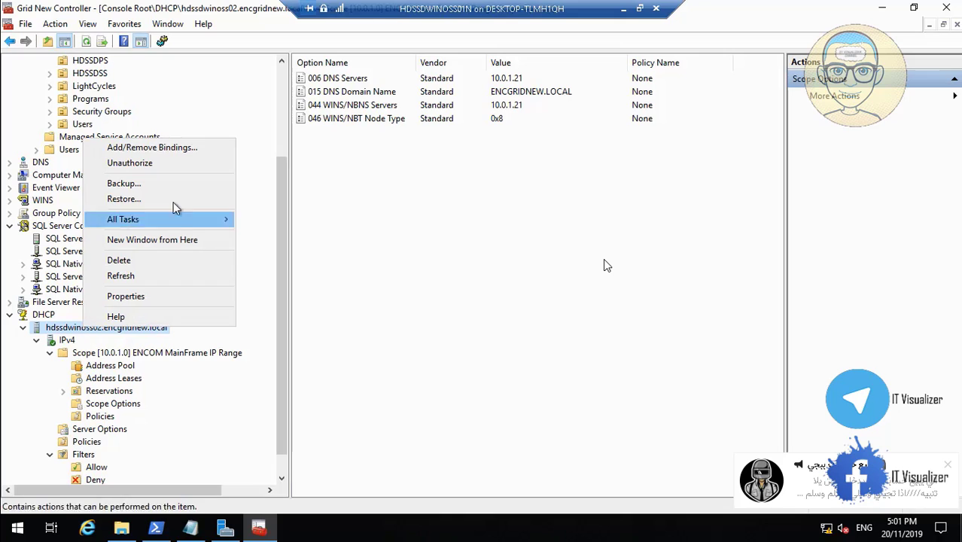
mouse_move(173, 225)
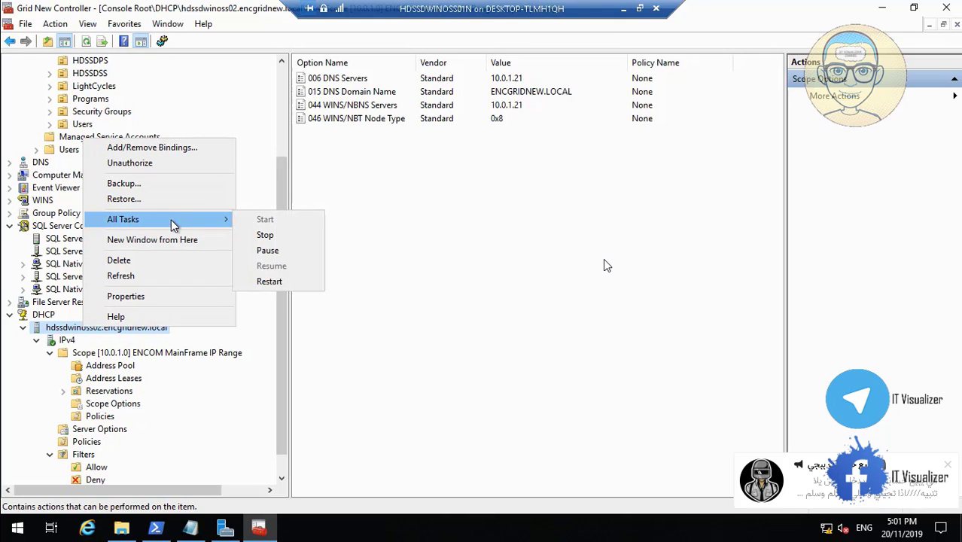
left_click(269, 282)
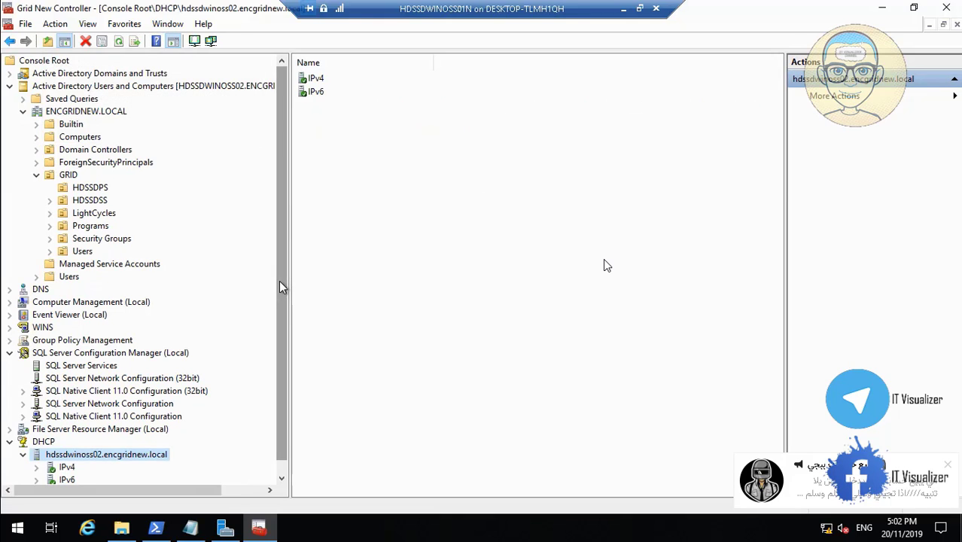
left_click(282, 479)
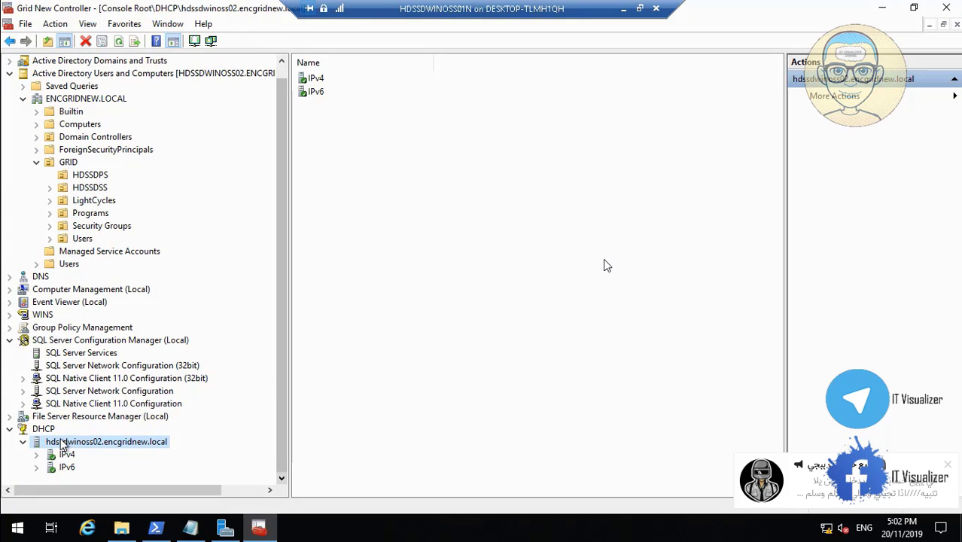
left_click(37, 455)
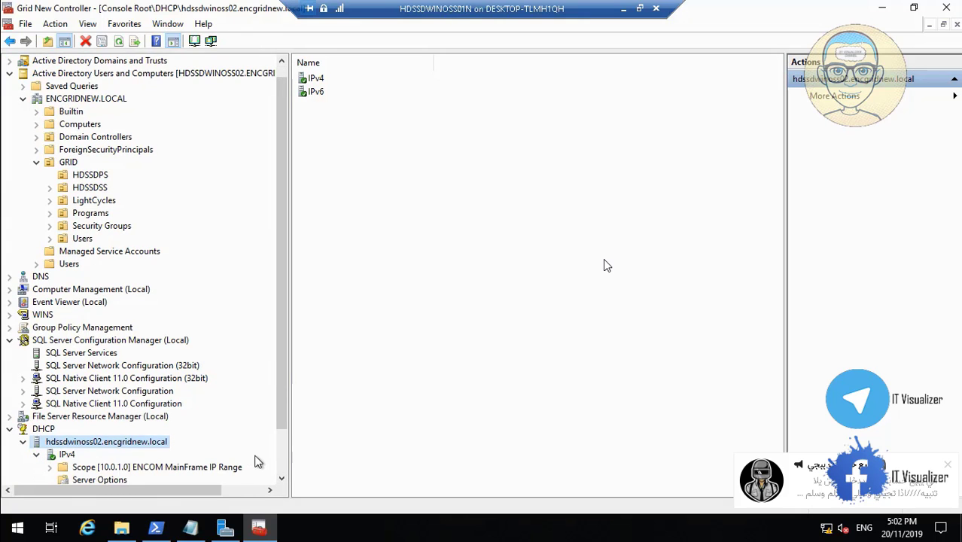
left_click(282, 478)
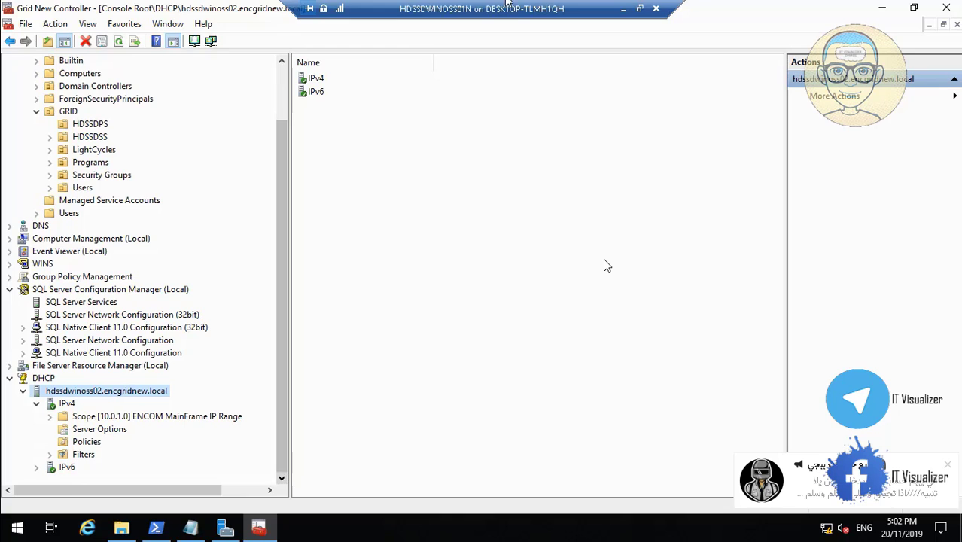
left_click(623, 8)
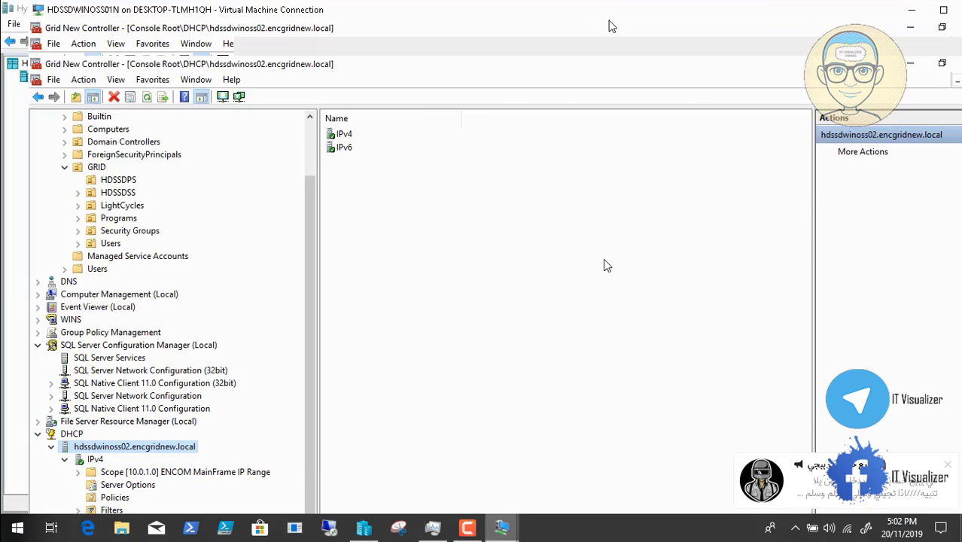
Switch to the HDSSDMCS02 VM and open Run from the Start context menu.
mouse_move(433, 527)
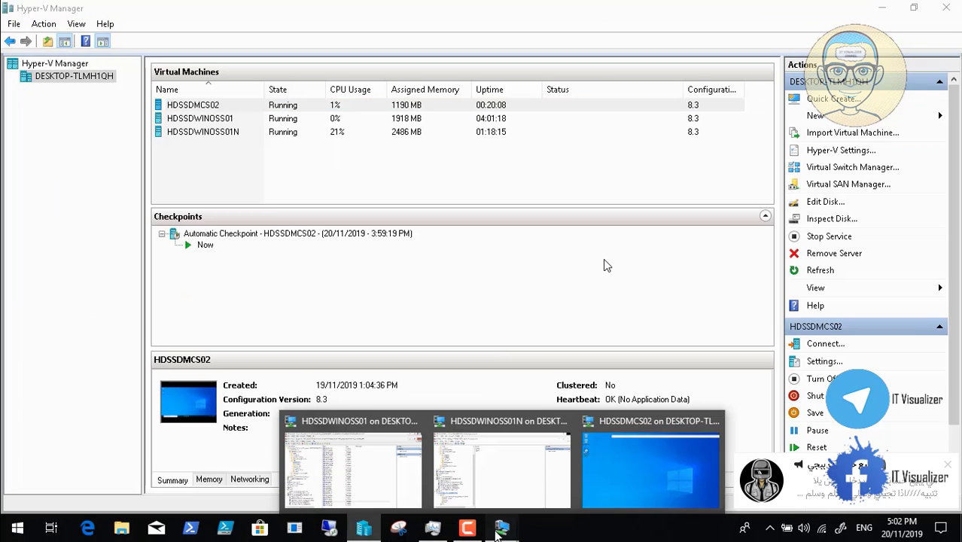
left_click(638, 465)
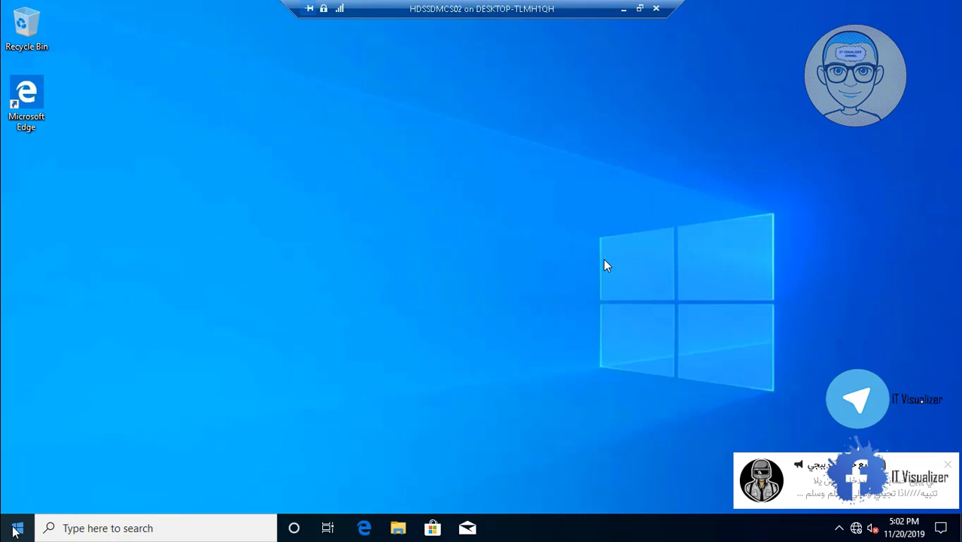
right_click(15, 529)
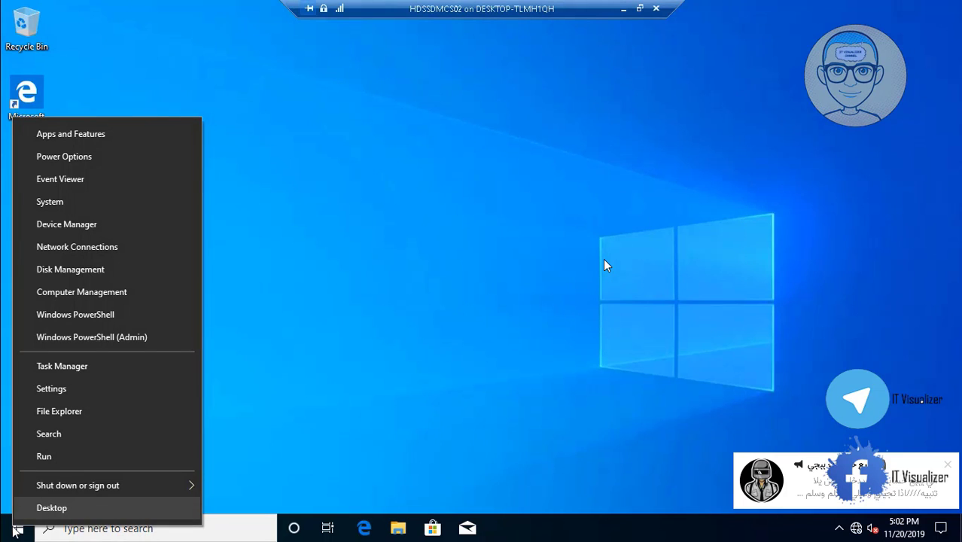
left_click(68, 461)
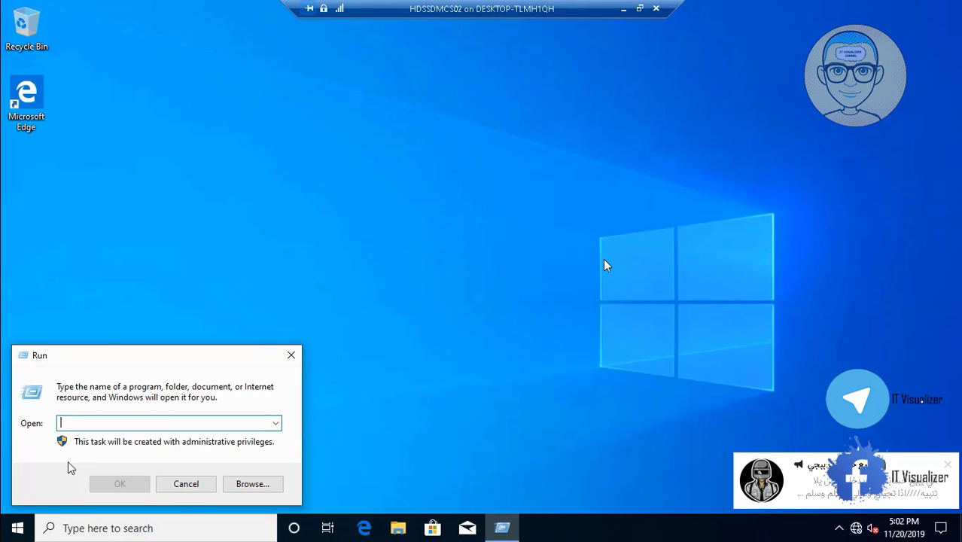
Launch cmd, run ipconfig /all to confirm the 10.0.1.50 ENCGRIDNEW.LOCAL lease, then close it.
type("cmd")
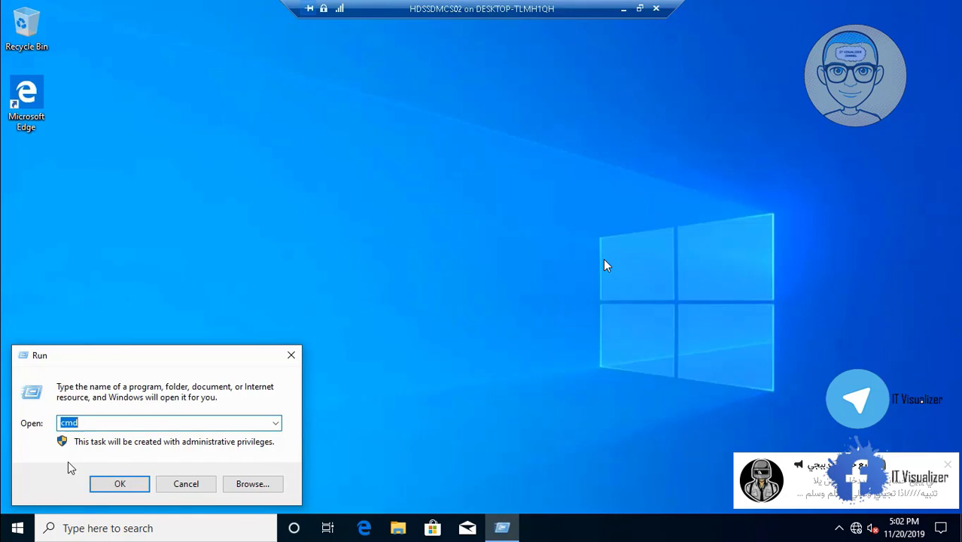
key("Return")
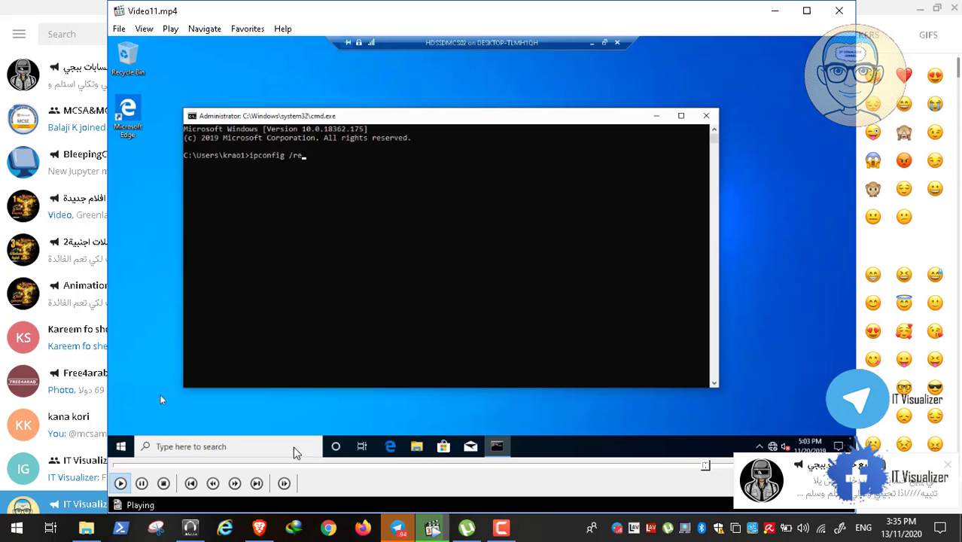
left_click(141, 483)
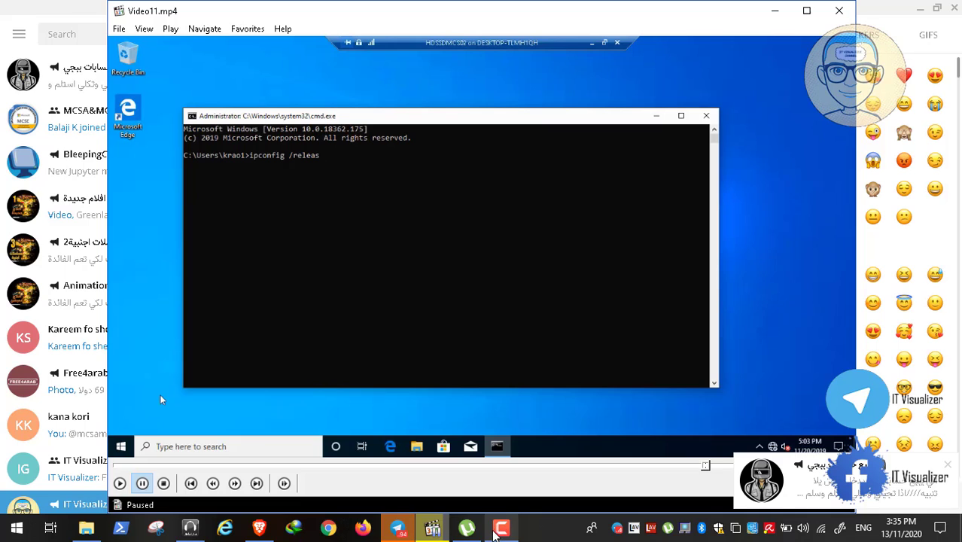
left_click(501, 527)
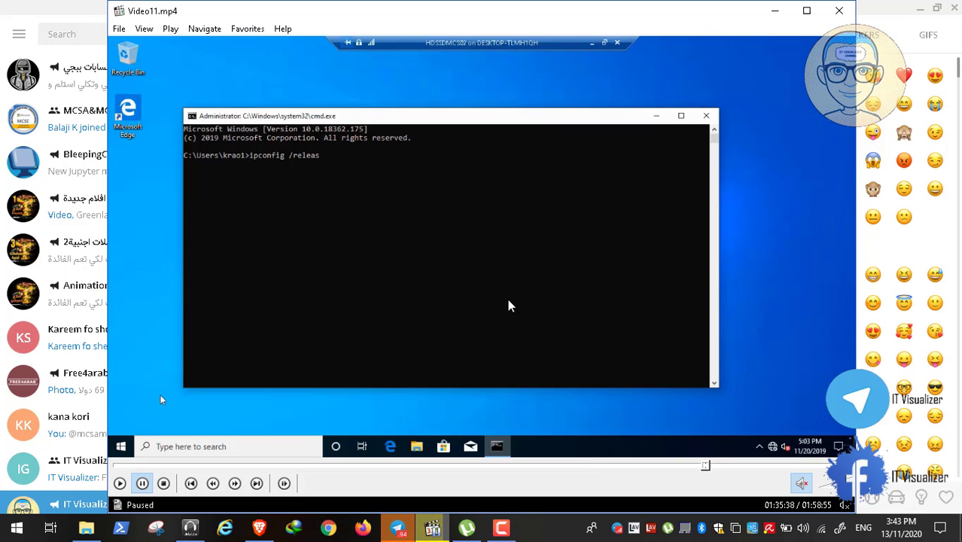
double_click(509, 307)
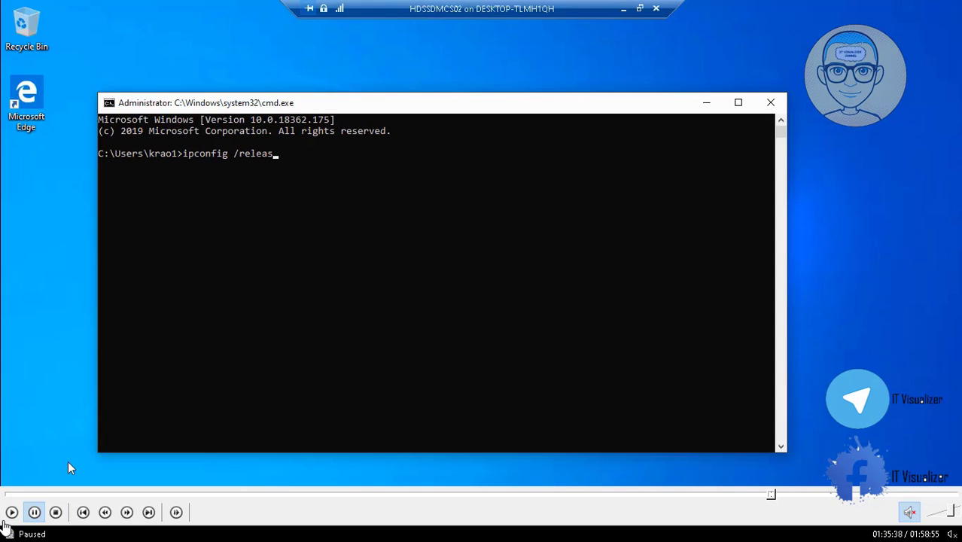
left_click(10, 515)
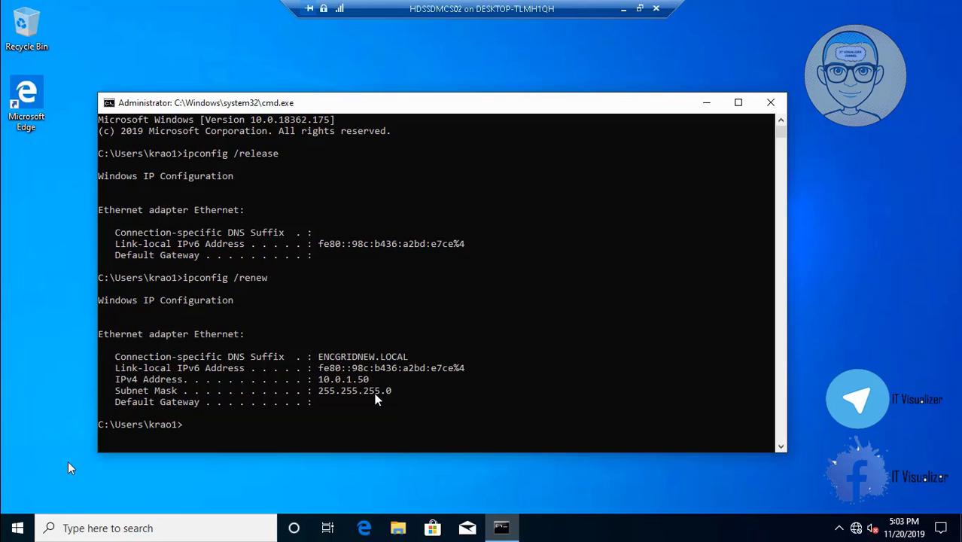
type("ipconfig /all")
key("Return")
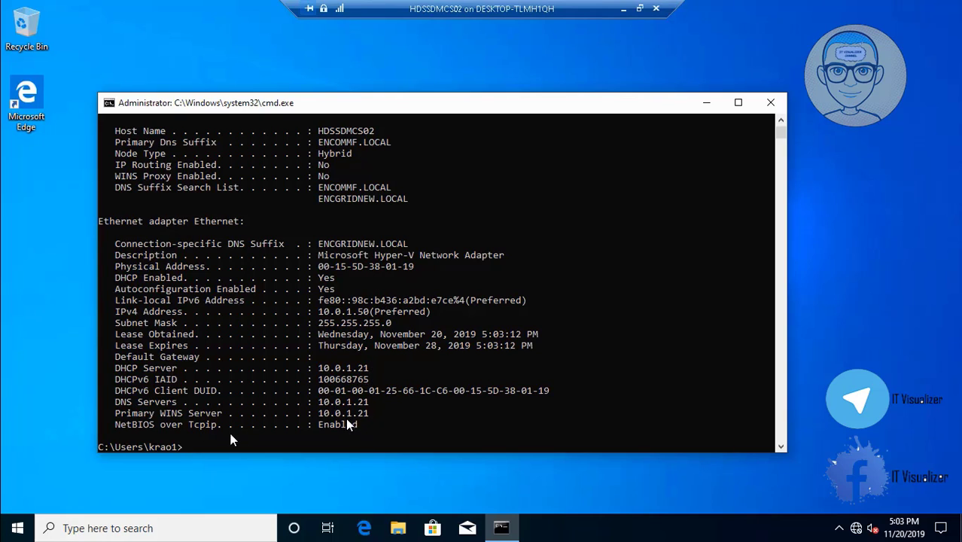
left_click(771, 102)
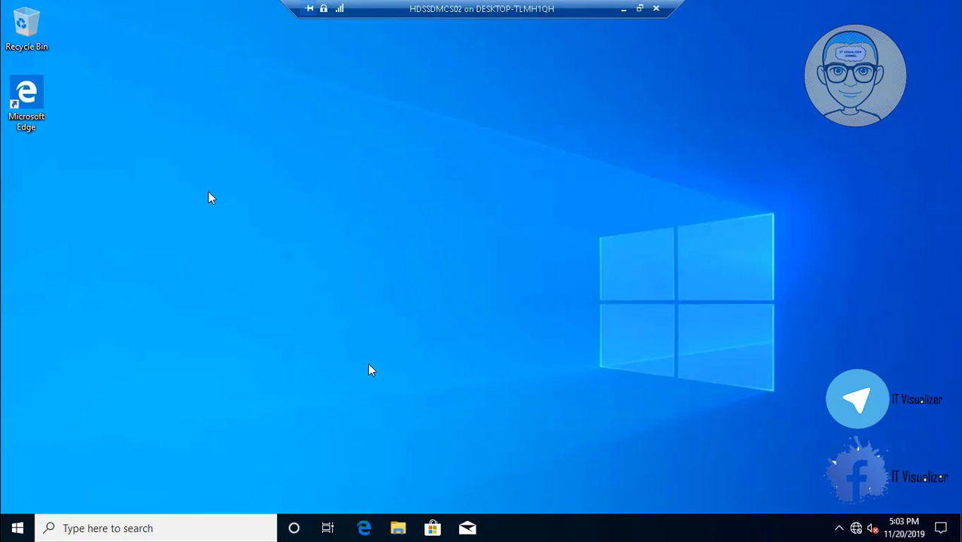
Open the computer name and domain change dialog from This PC's properties.
key("super+e")
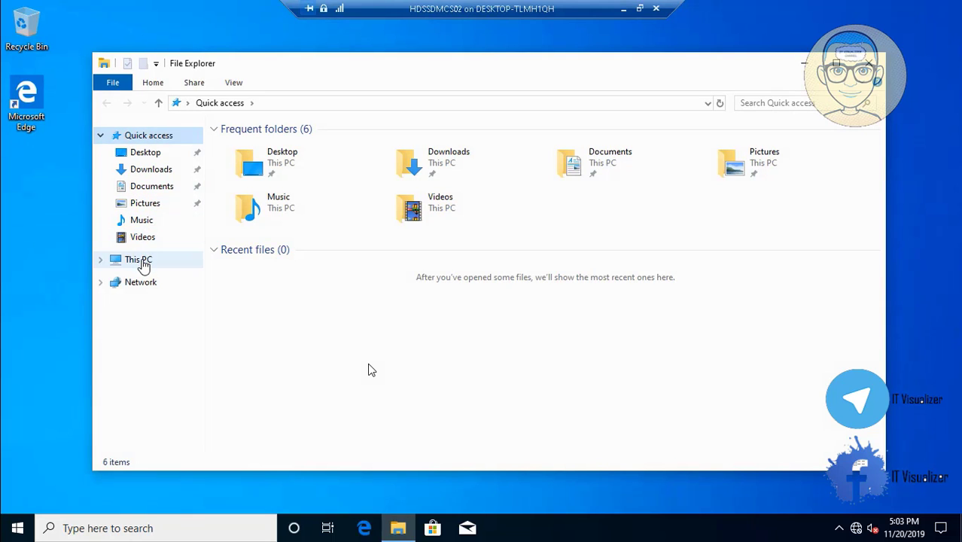
right_click(144, 265)
left_click(222, 437)
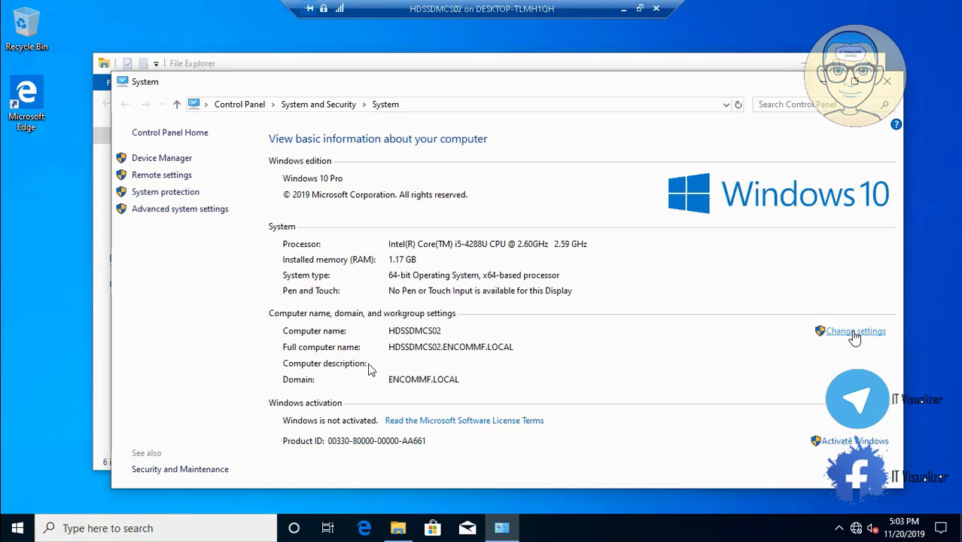
left_click(855, 333)
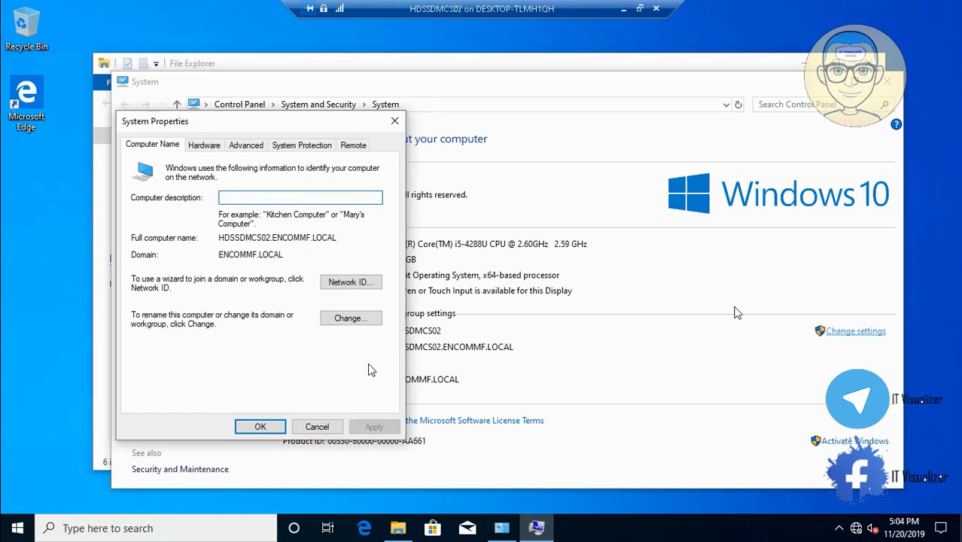
left_click(367, 323)
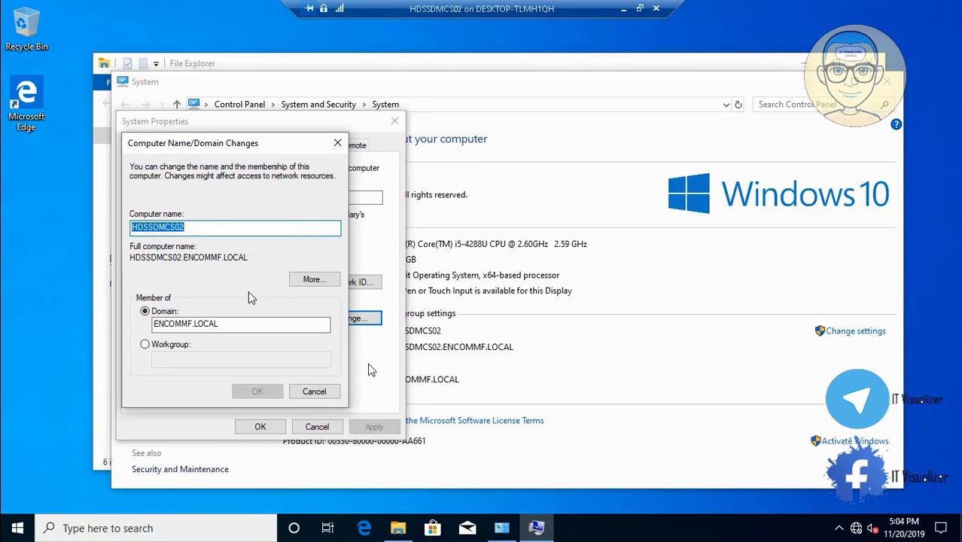
Set the domain to ENCGRIDNEW.LOCAL and authenticate with the admin username and password.
left_click(237, 323)
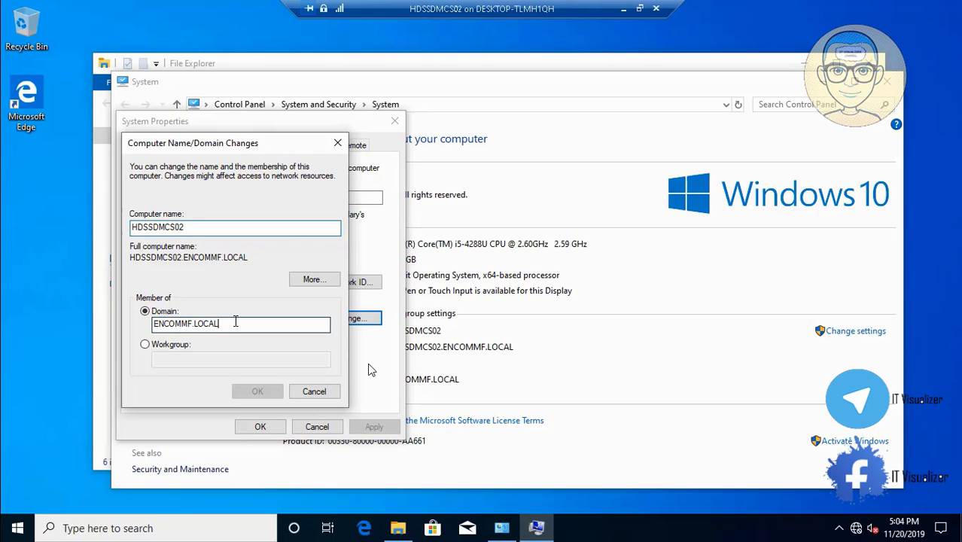
left_click(194, 323)
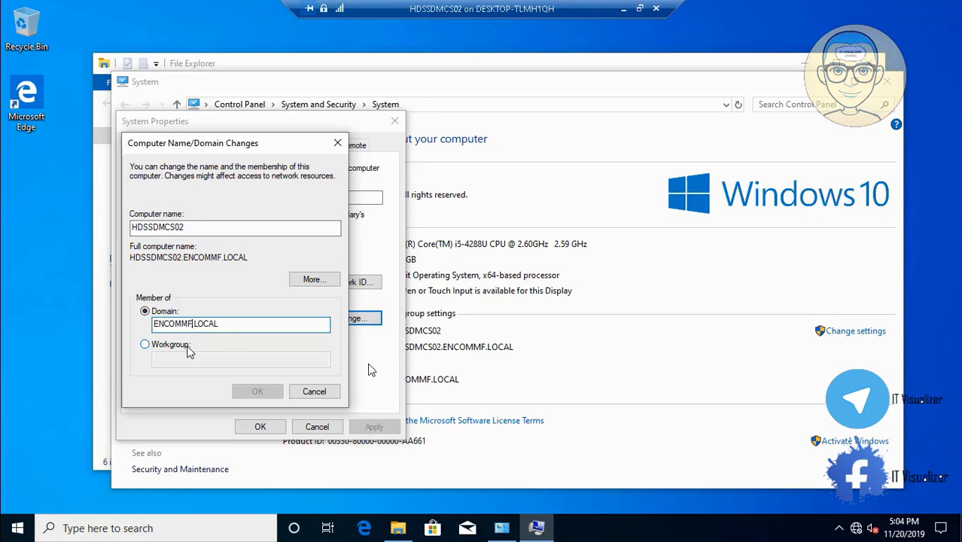
key("BackSpace")
key("BackSpace")
key("BackSpace")
key("BackSpace")
type("G")
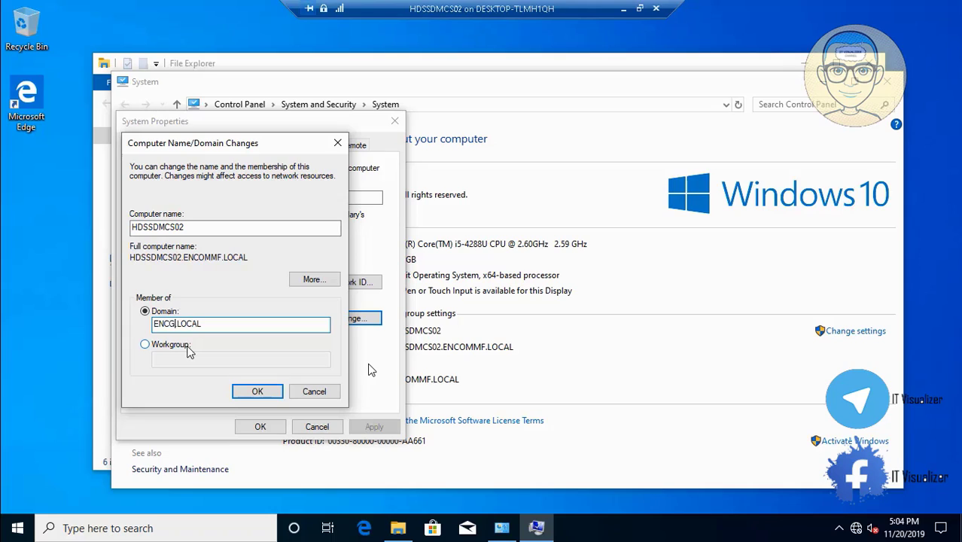
type("RIDNEW")
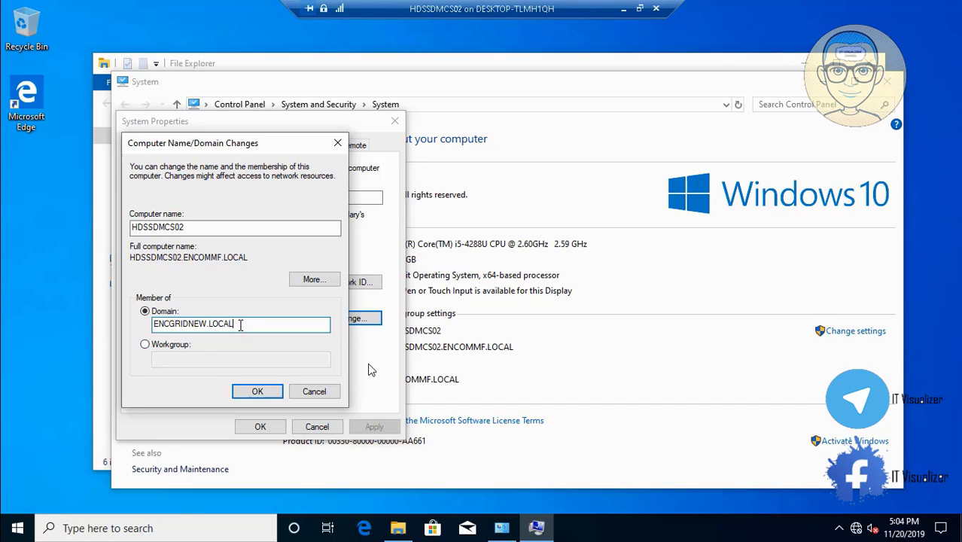
key("Return")
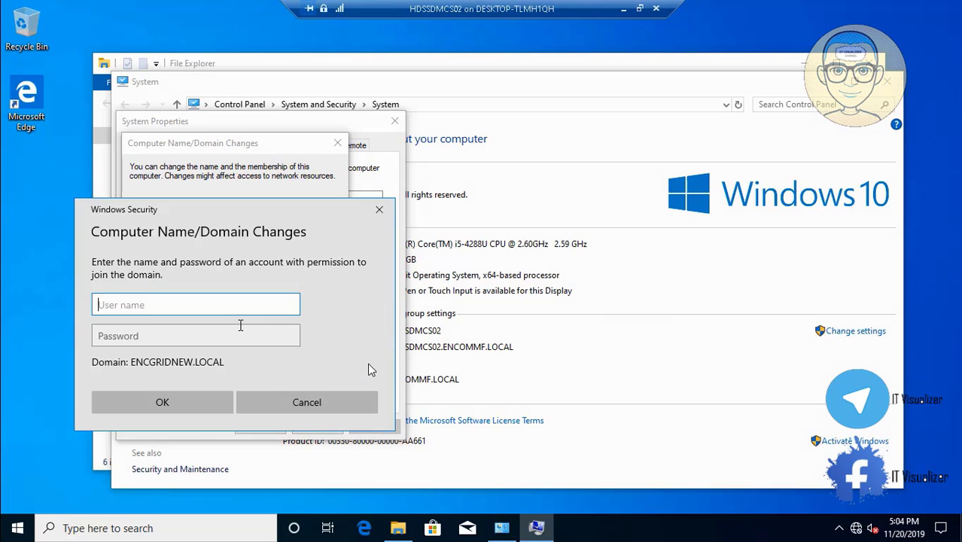
key("Tab")
type("*****")
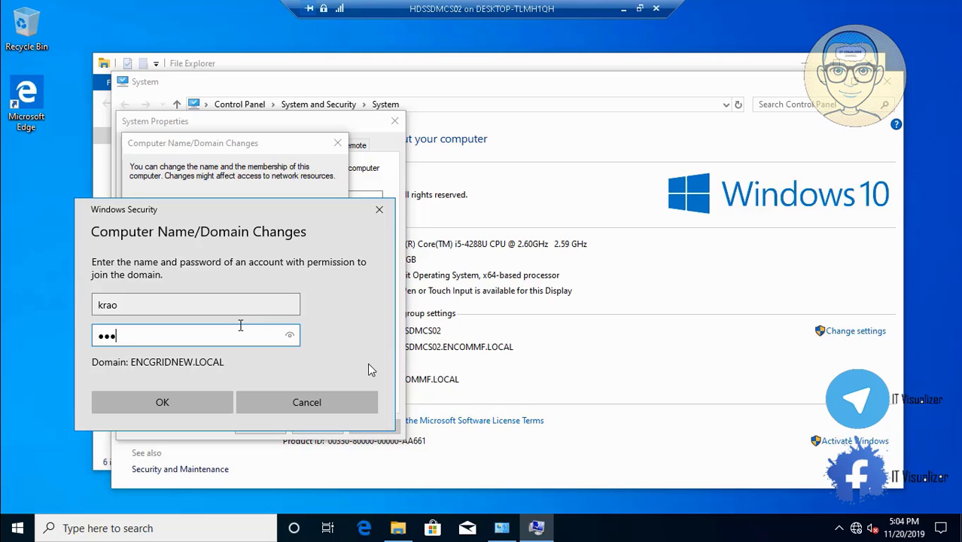
type("*****")
key("Return")
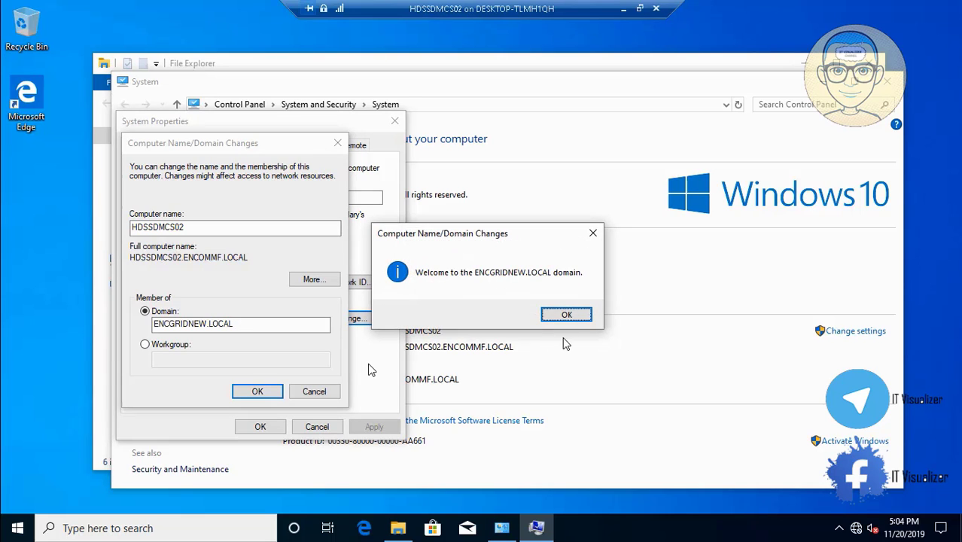
Acknowledge the domain welcome, close System Properties, and restart now.
left_click(568, 314)
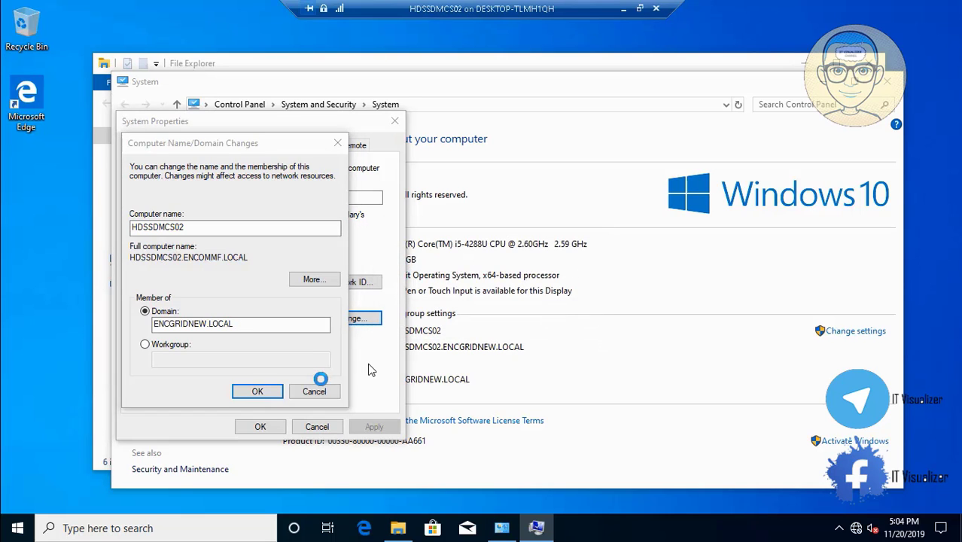
left_click(567, 285)
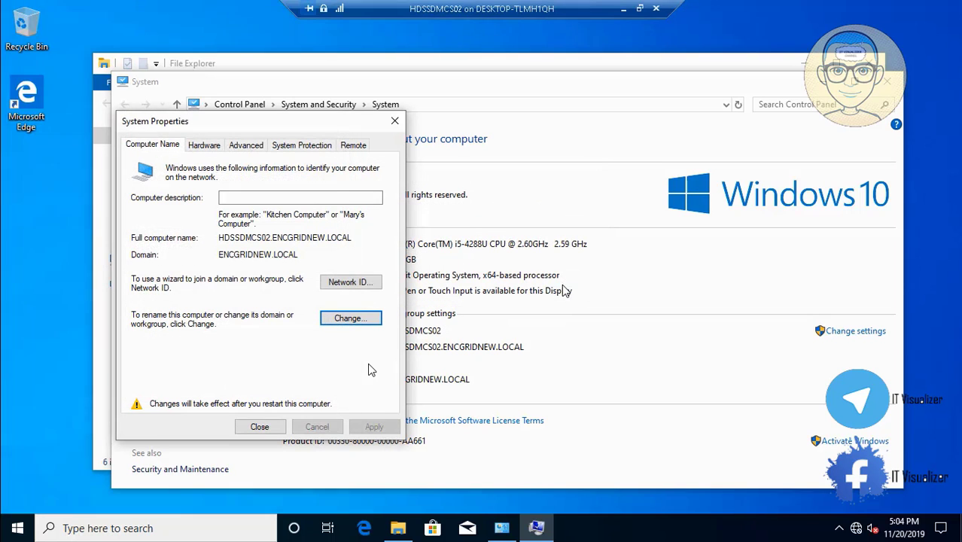
left_click(260, 427)
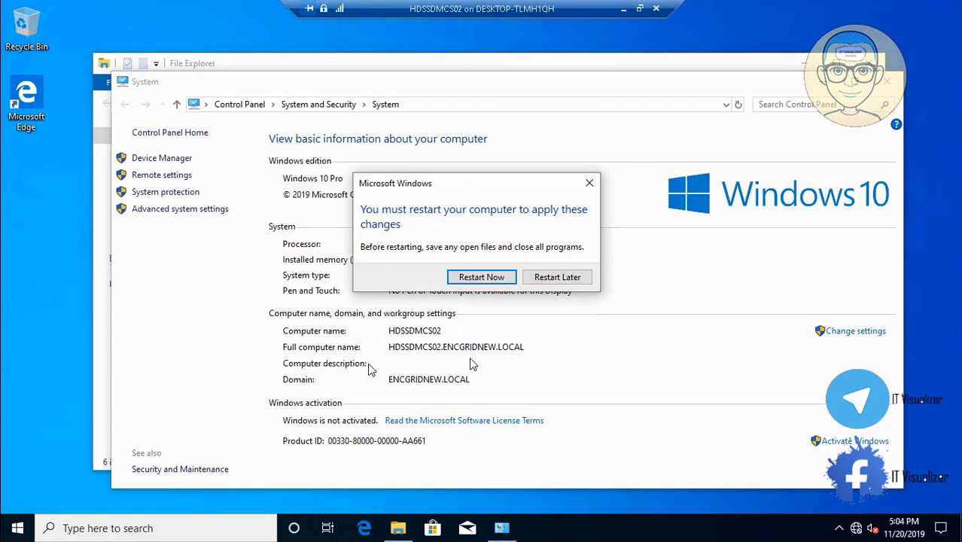
left_click(505, 281)
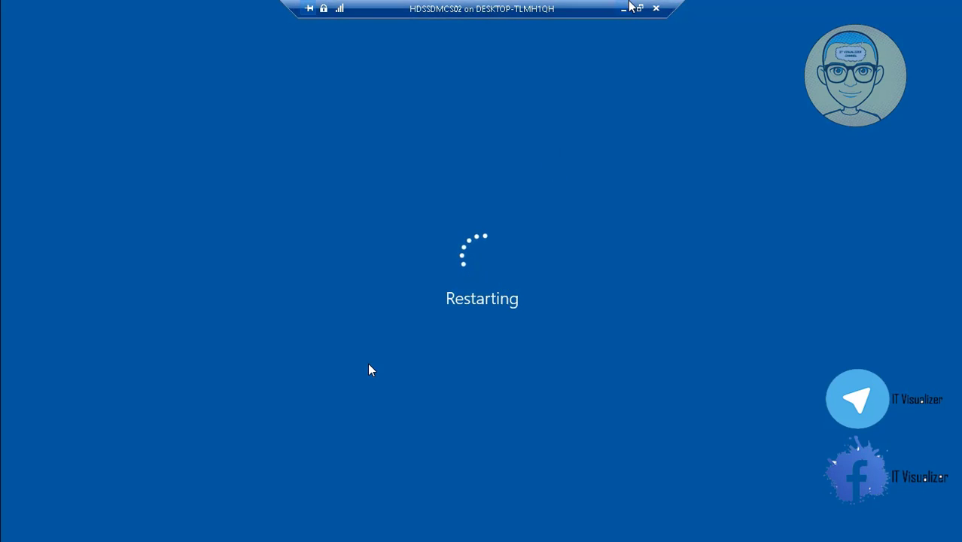
Minimize the VM window and shut down HDSSDWINOSS01 in Hyper-V Manager.
left_click(630, 7)
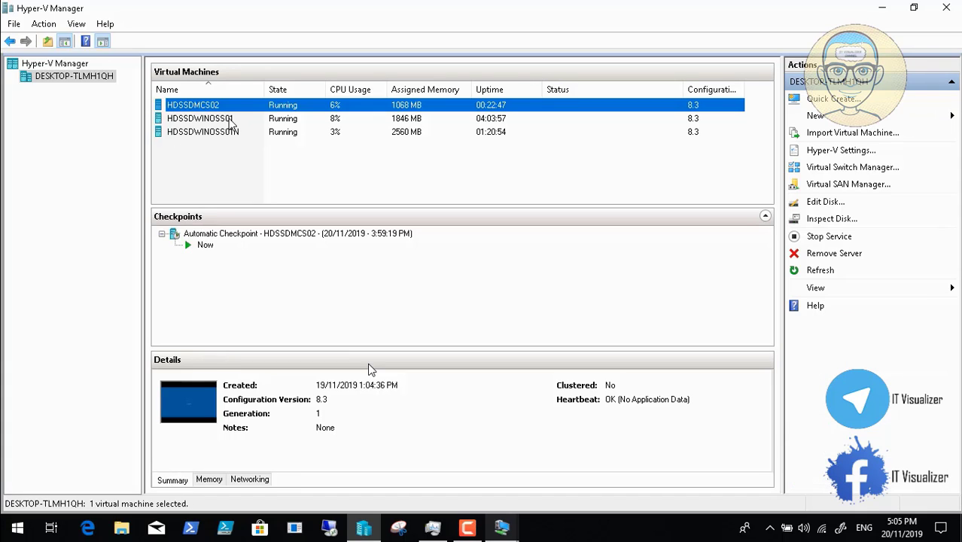
left_click(224, 120)
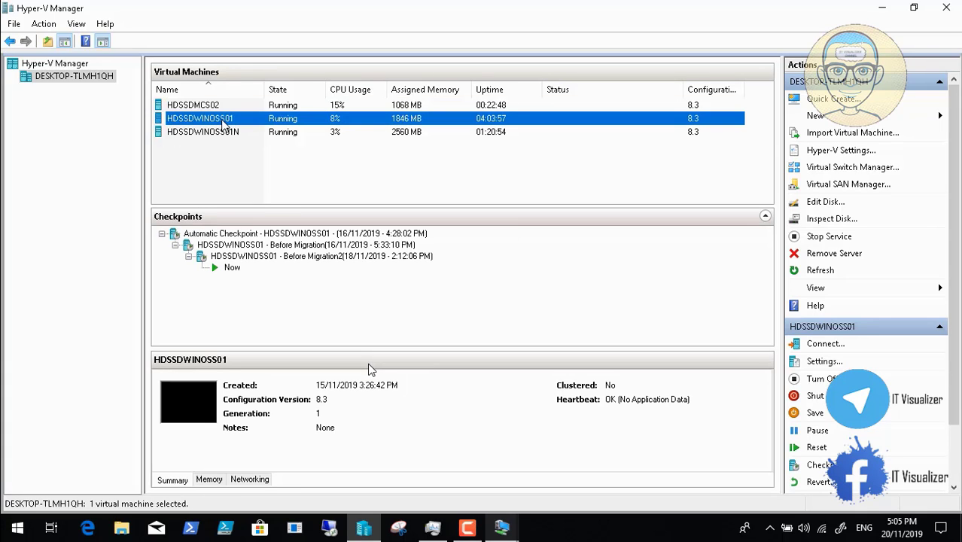
right_click(225, 122)
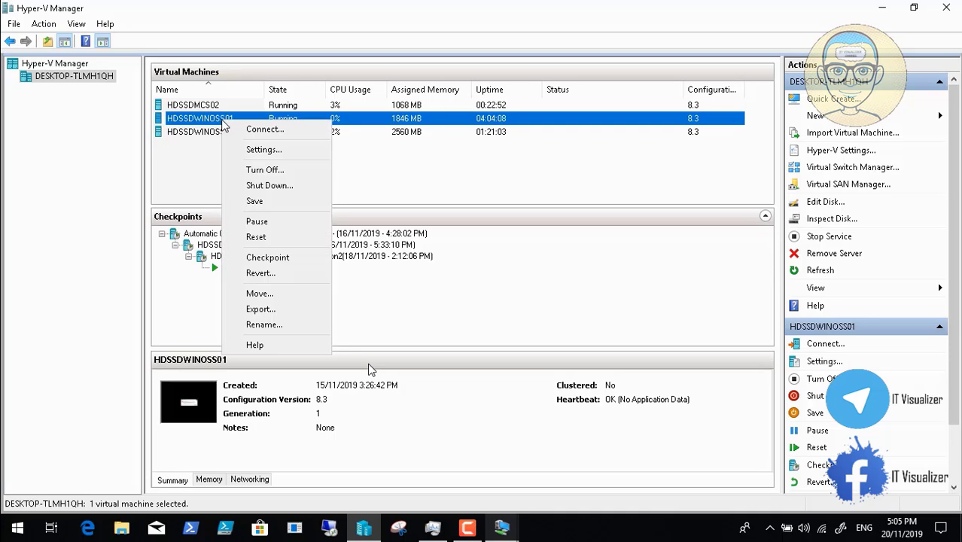
left_click(270, 185)
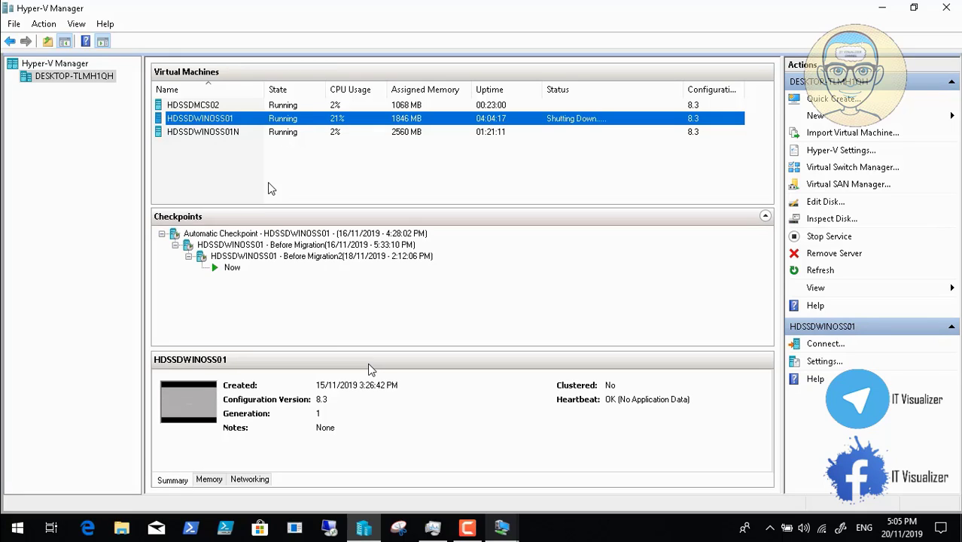
Check the restarting HDSSDMCS02 window, hide it, and switch to the screen recorder.
left_click(503, 531)
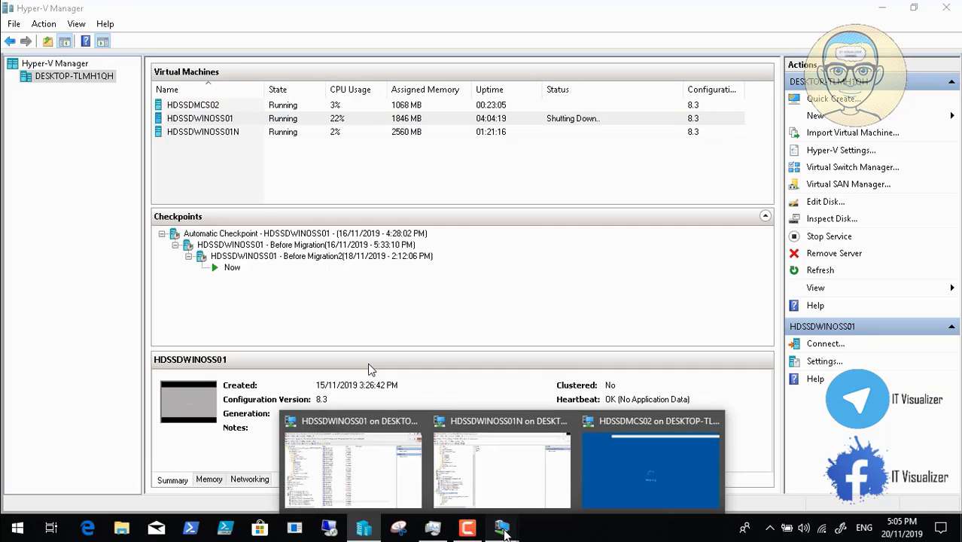
left_click(654, 461)
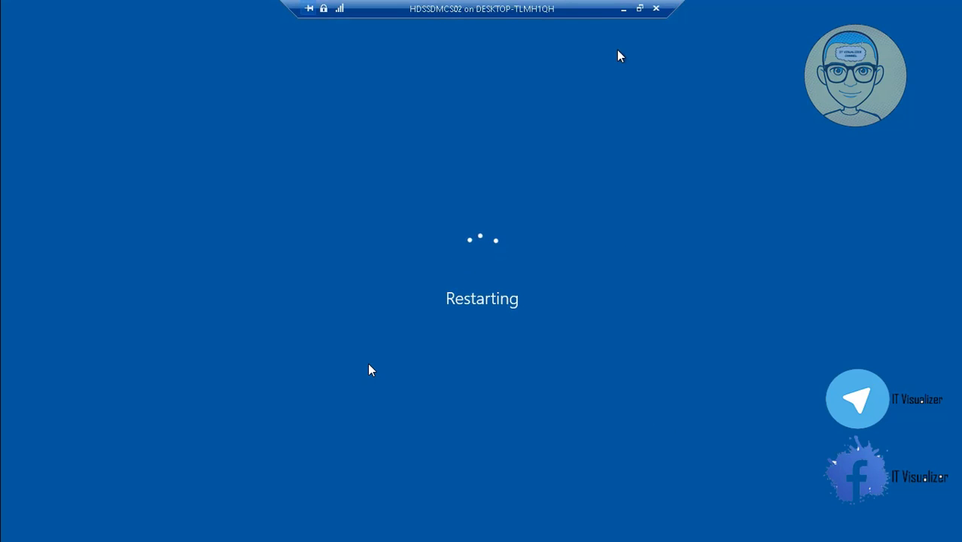
left_click(623, 9)
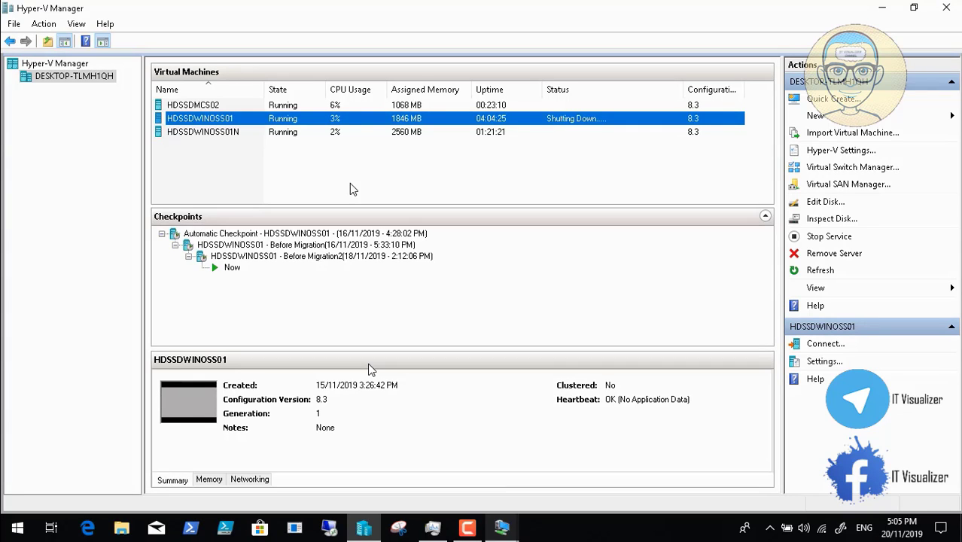
left_click(470, 530)
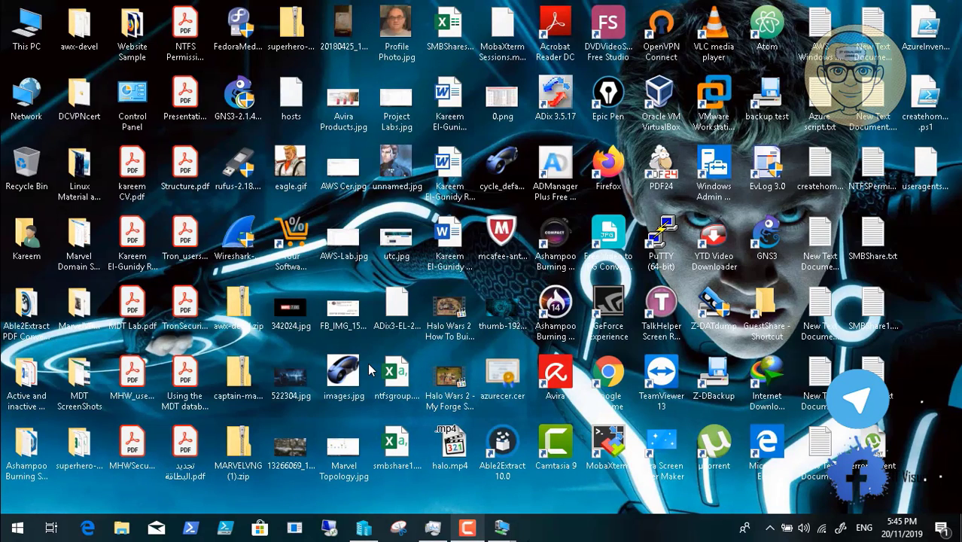
mouse_move(501, 529)
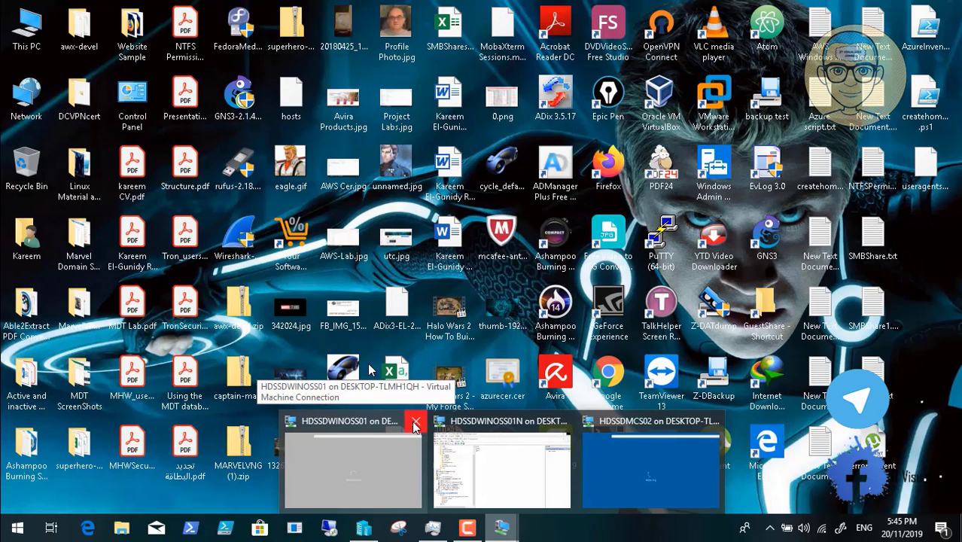
Bring up HDSSDMCS02's console full screen, send Ctrl+Alt+Delete and accept the legal notice.
left_click(376, 462)
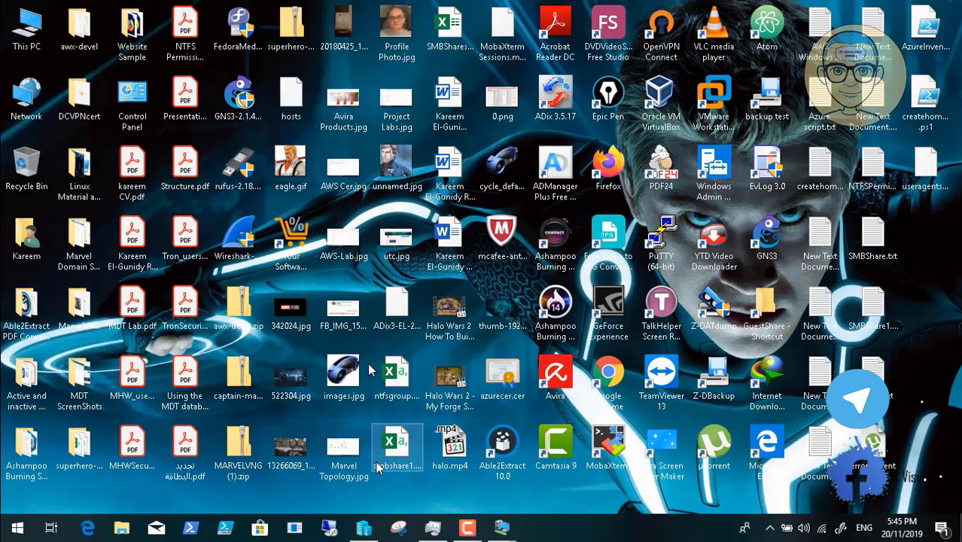
mouse_move(502, 529)
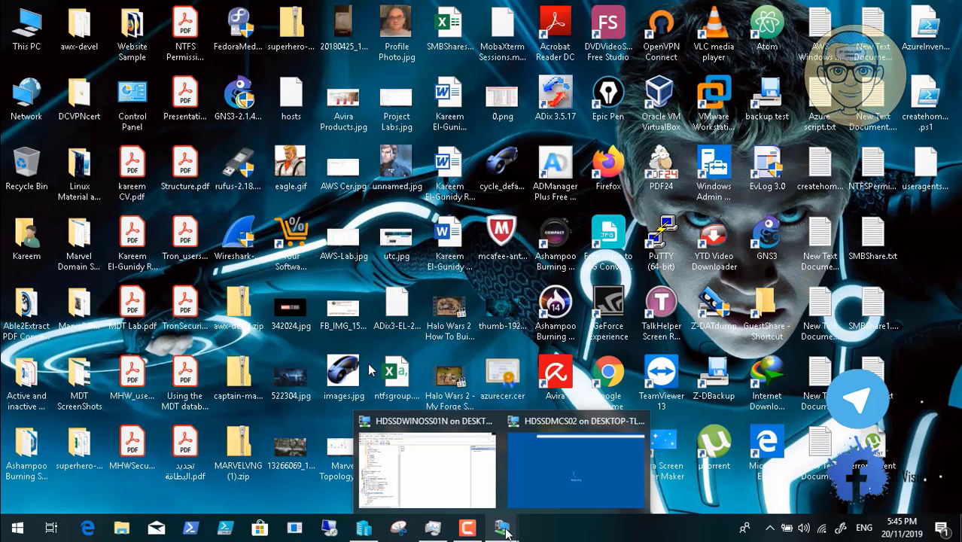
left_click(546, 486)
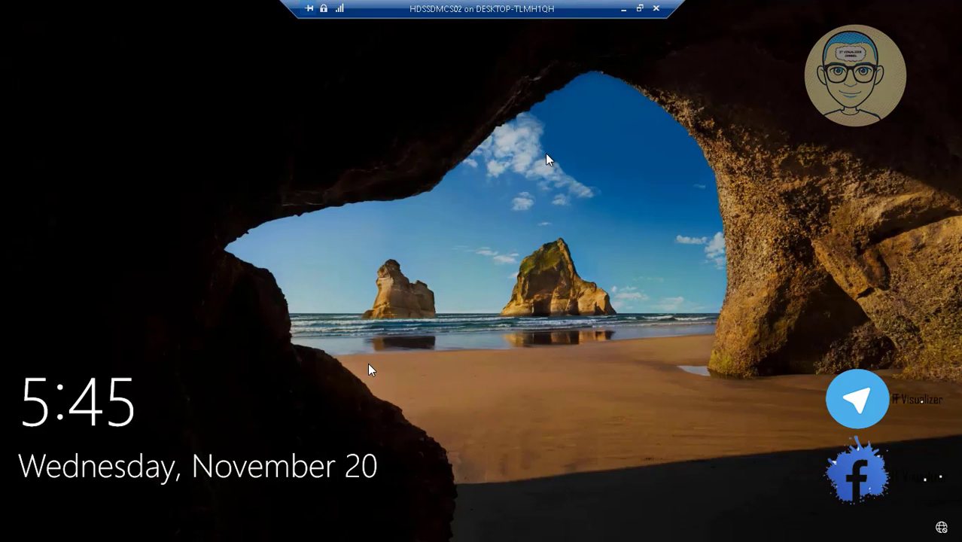
left_click(639, 8)
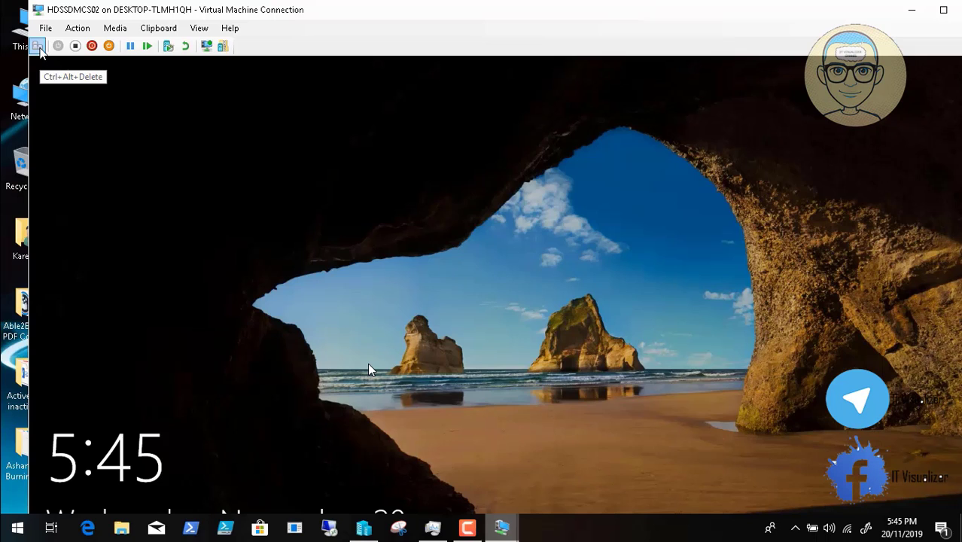
left_click(37, 47)
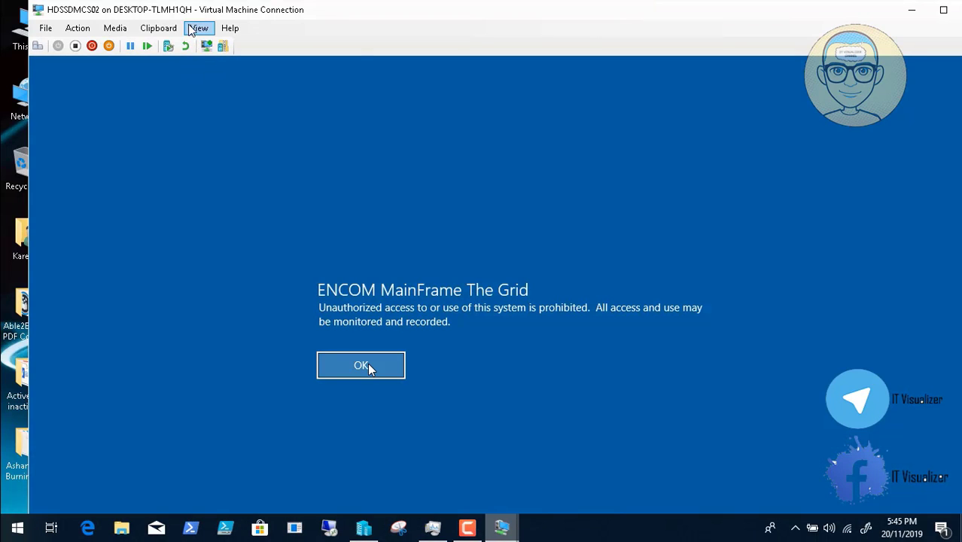
left_click(198, 27)
left_click(211, 40)
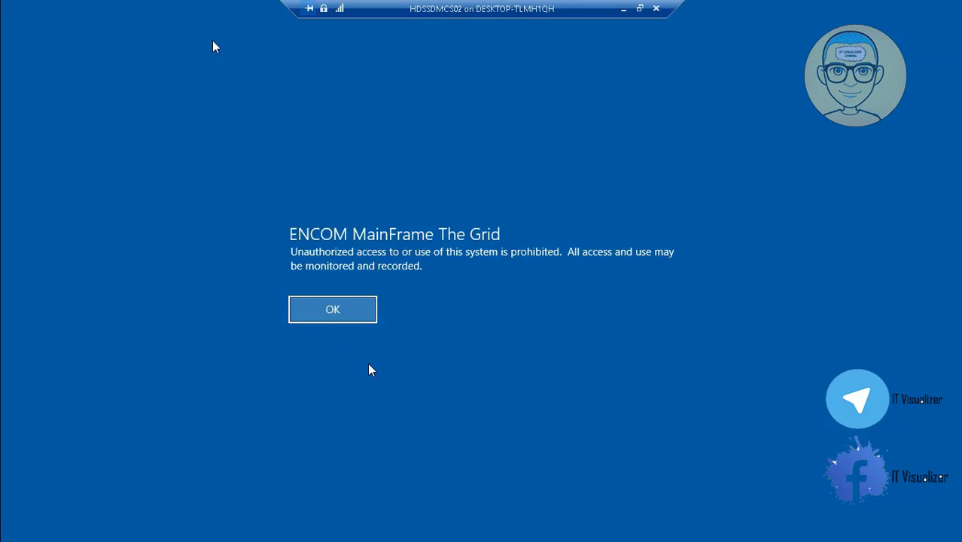
left_click(329, 312)
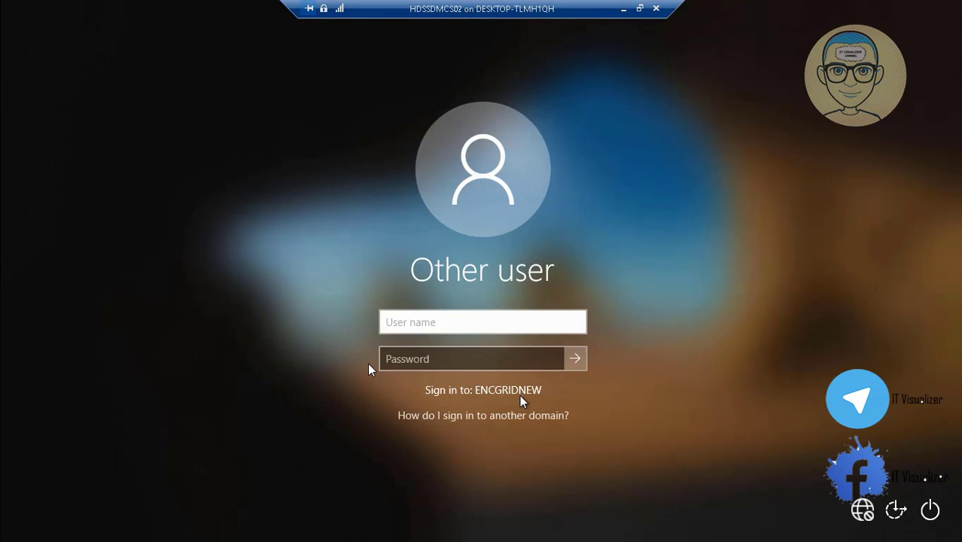
Sign in to ENCGRIDNEW with the migrated domain user's name and password.
key("Tab")
type("•")
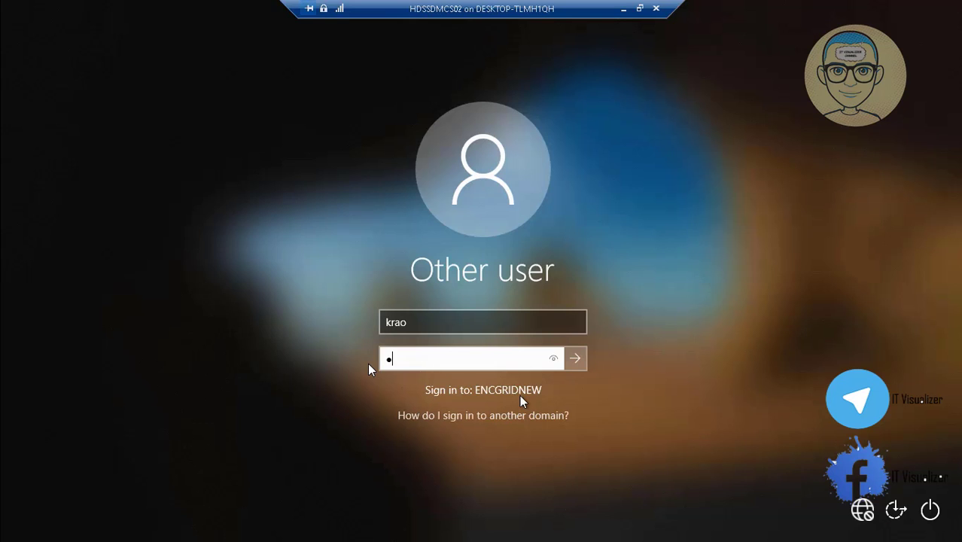
type("•••••••••")
key("Return")
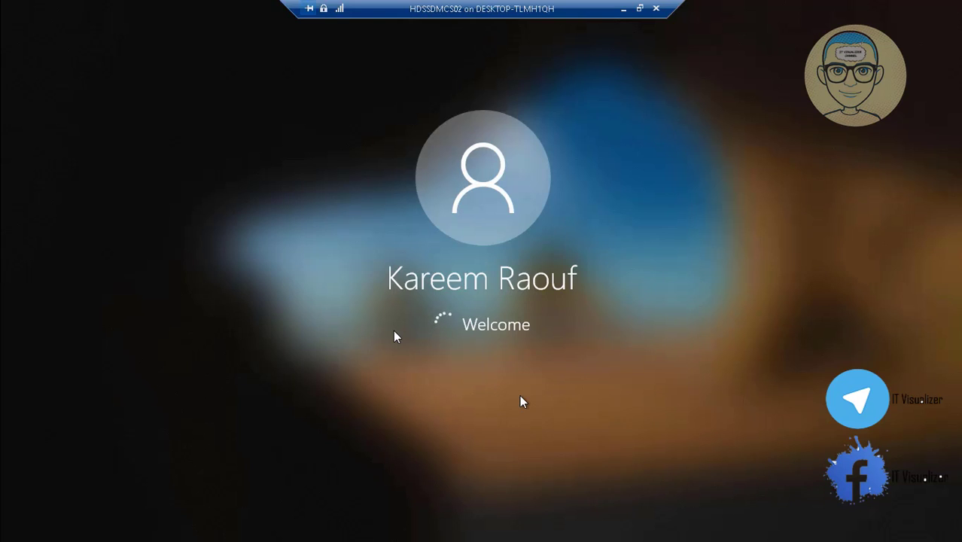
mouse_move(509, 516)
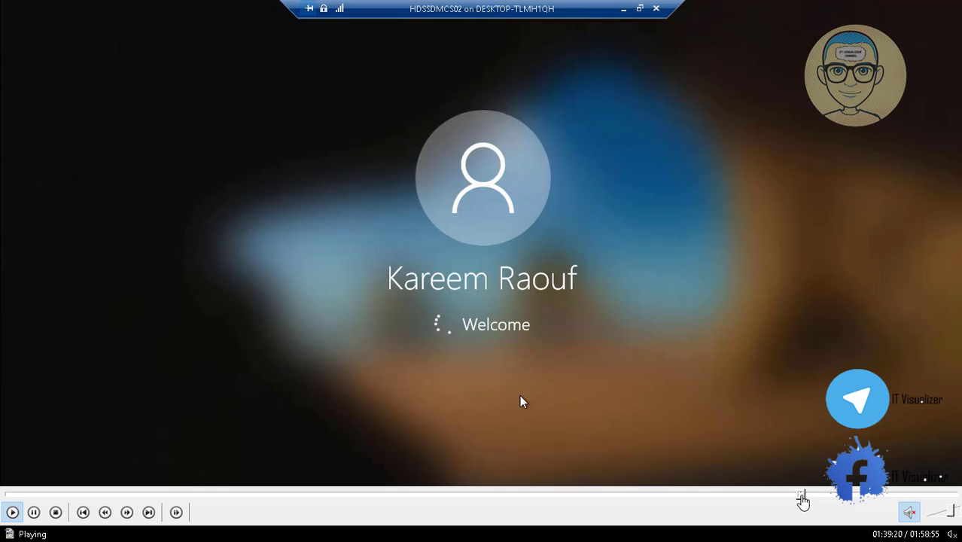
Scrub the recording back to just after sign-in to view the client's network drives.
left_click(805, 497)
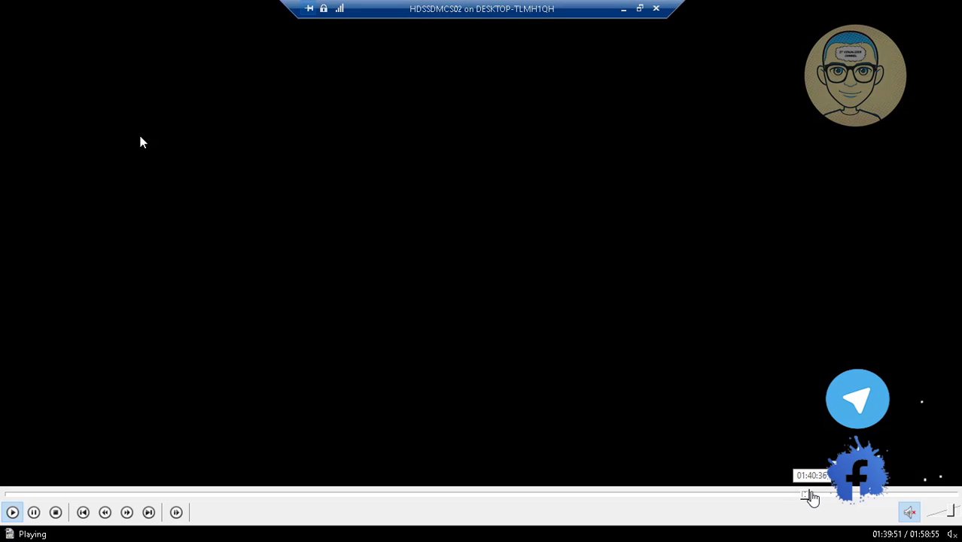
left_click(808, 496)
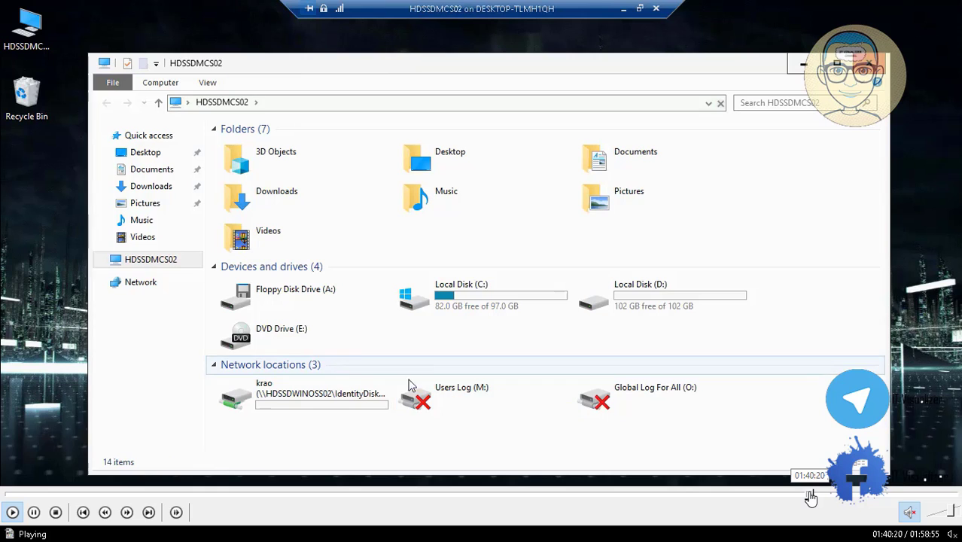
left_click(809, 496)
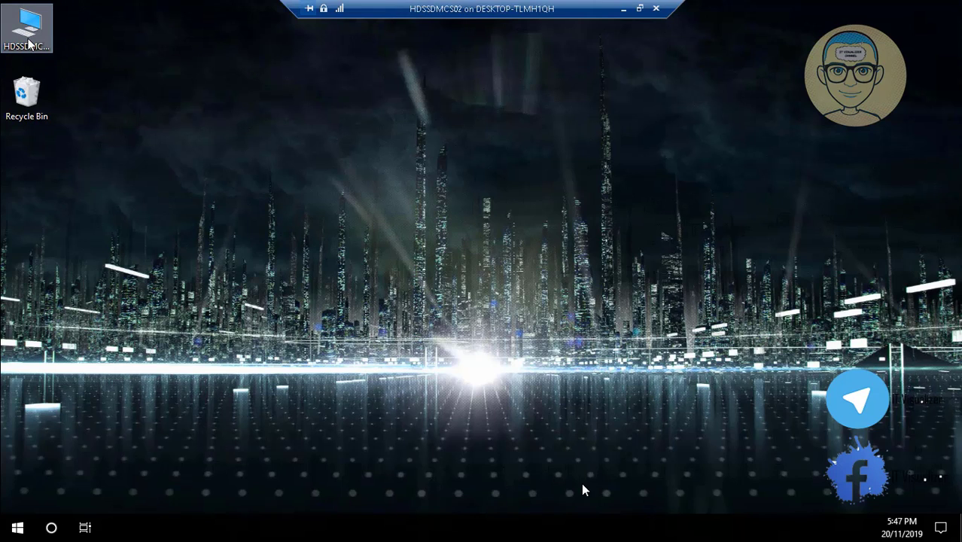
mouse_move(583, 493)
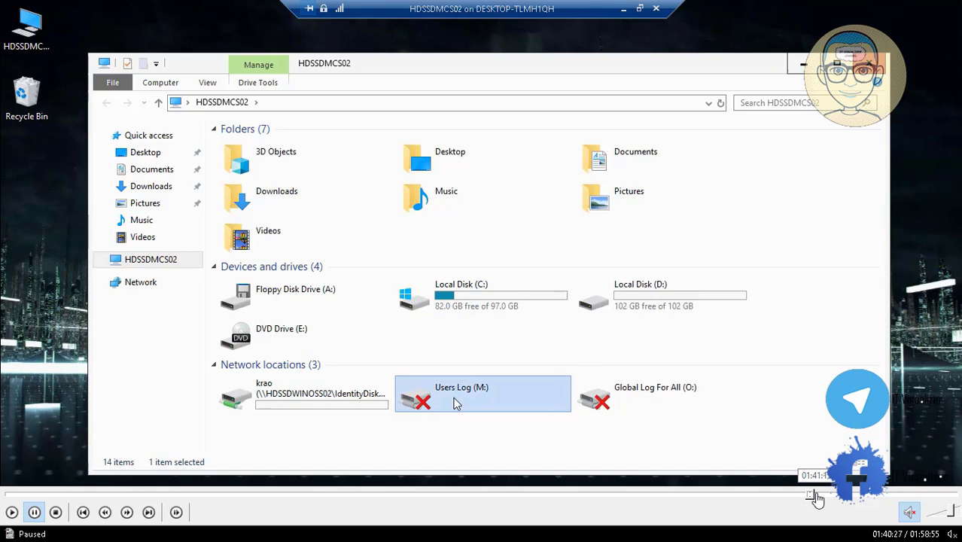
Skip the recording ahead past the gpupdate /force run to the migration notes.
left_click(814, 494)
left_click(819, 494)
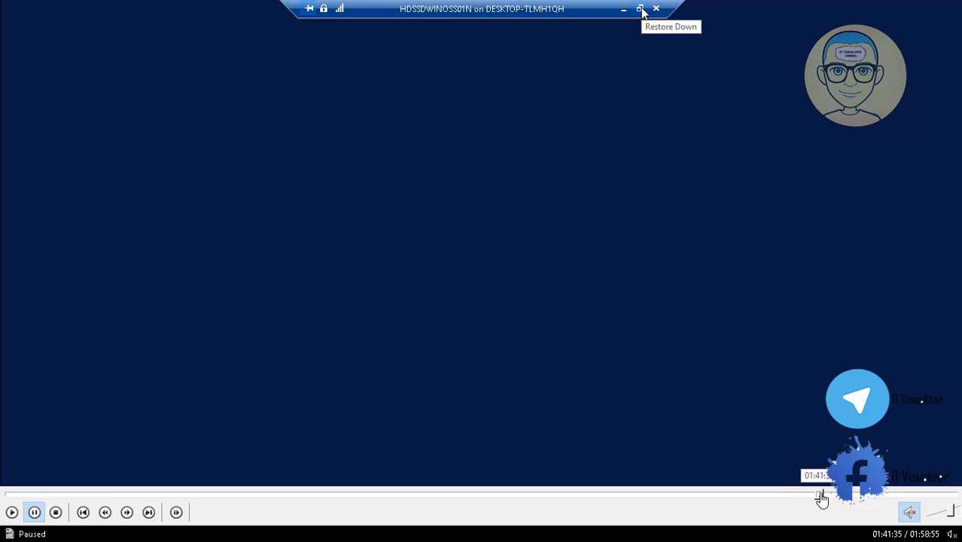
left_click(826, 494)
left_click(837, 495)
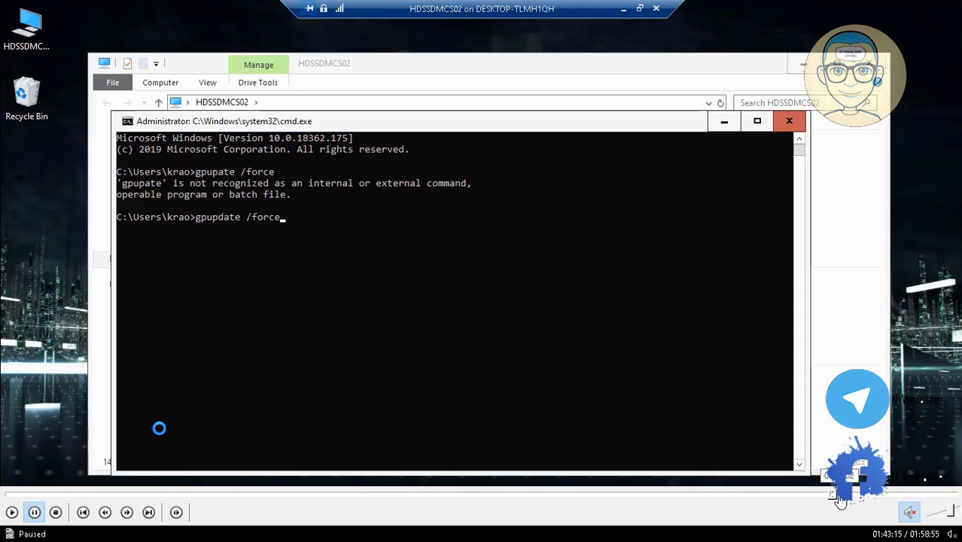
left_click(847, 495)
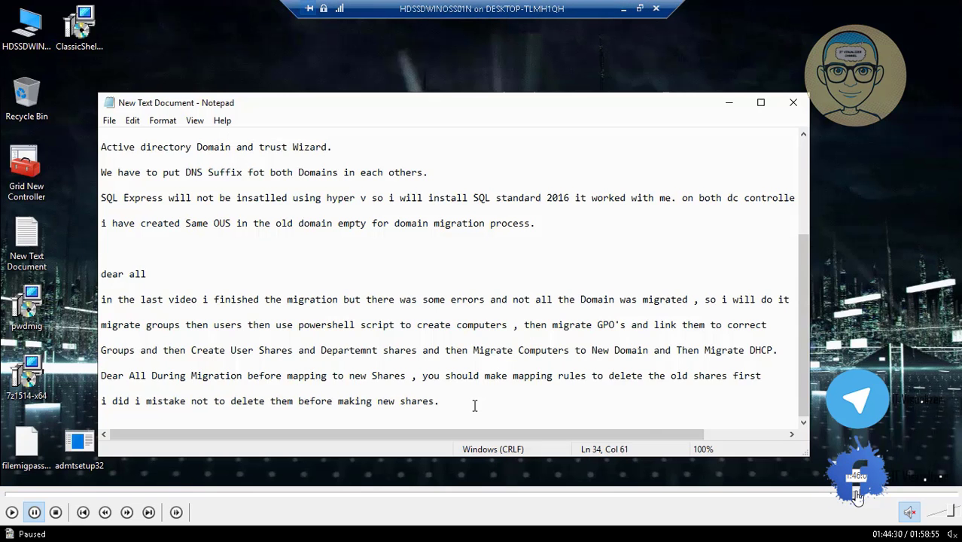
Seek back to where the incomplete-migration note starts and resume playback.
left_click(856, 494)
left_click(854, 494)
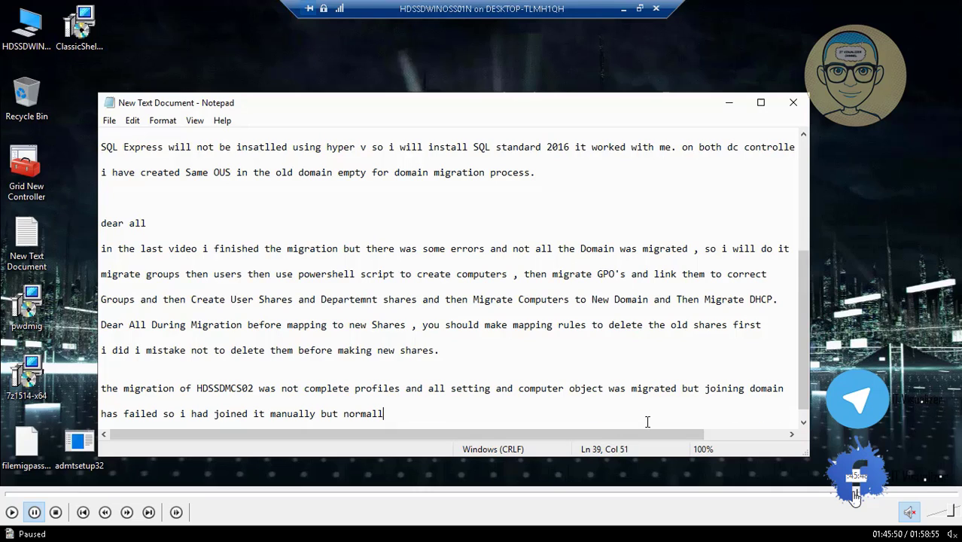
left_click(854, 495)
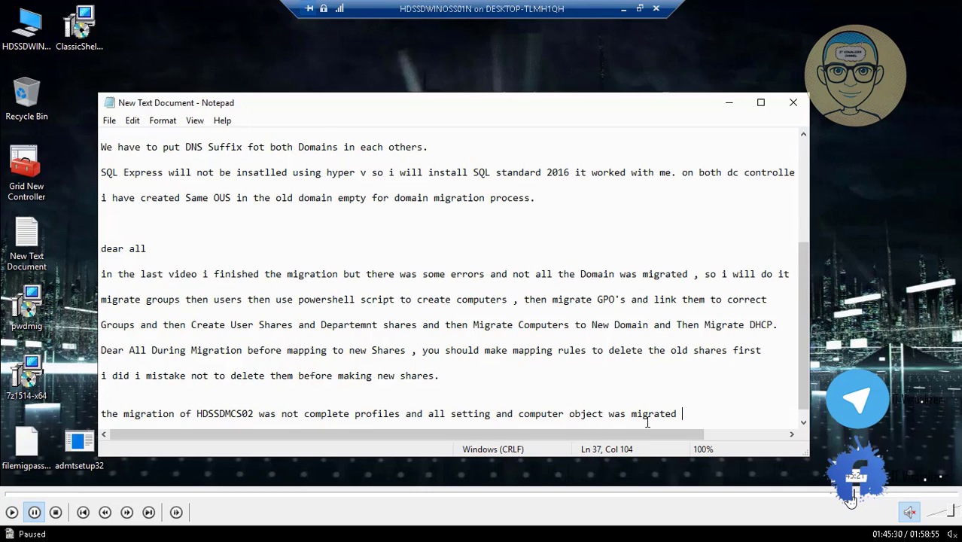
left_click(852, 495)
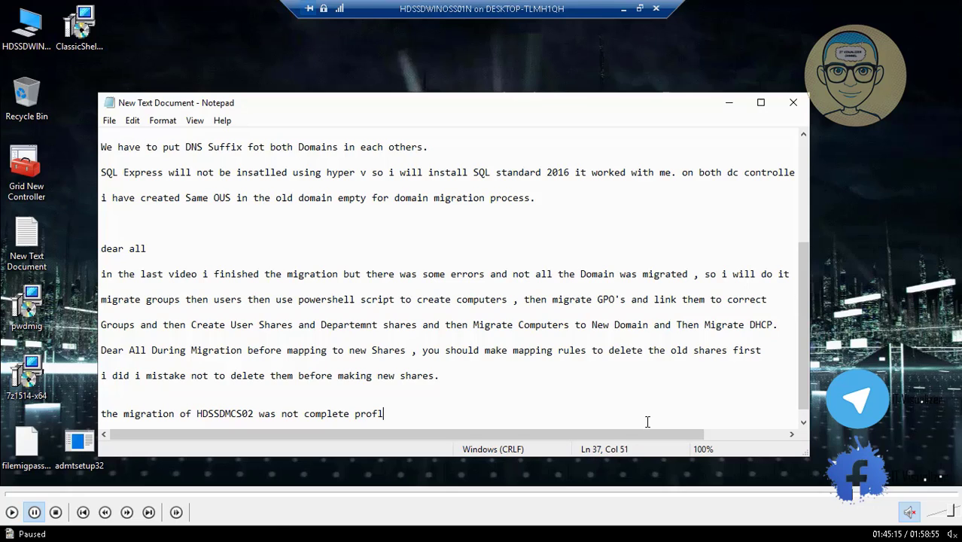
left_click(12, 519)
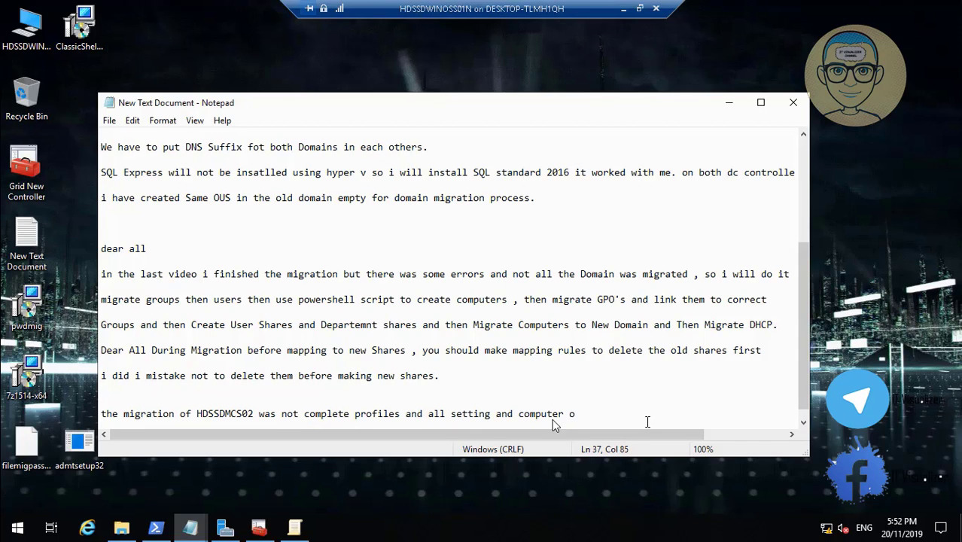
Note that the domain join failed, it was joined manually, and the reason will be investigated.
type("t was migrated but ")
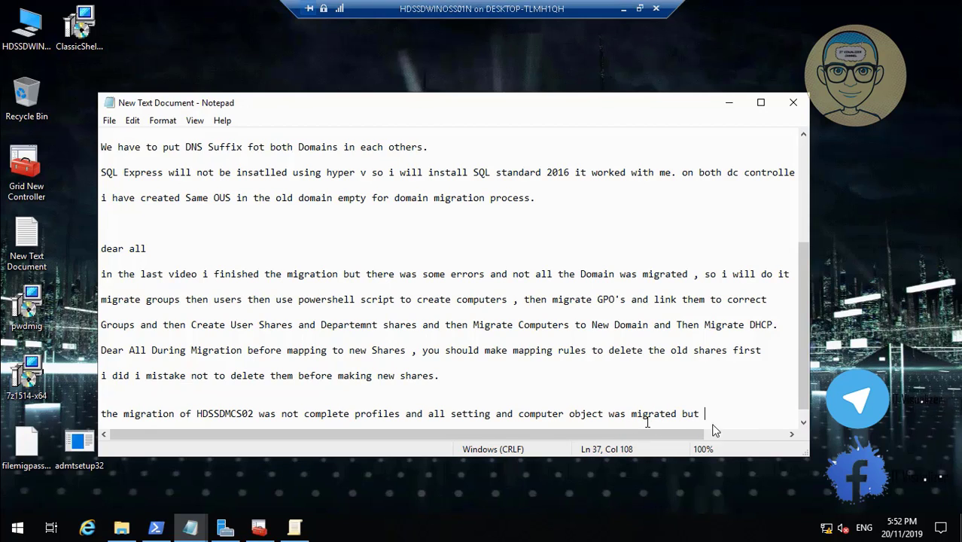
type("joining domain")
key("Return")
key("Return")
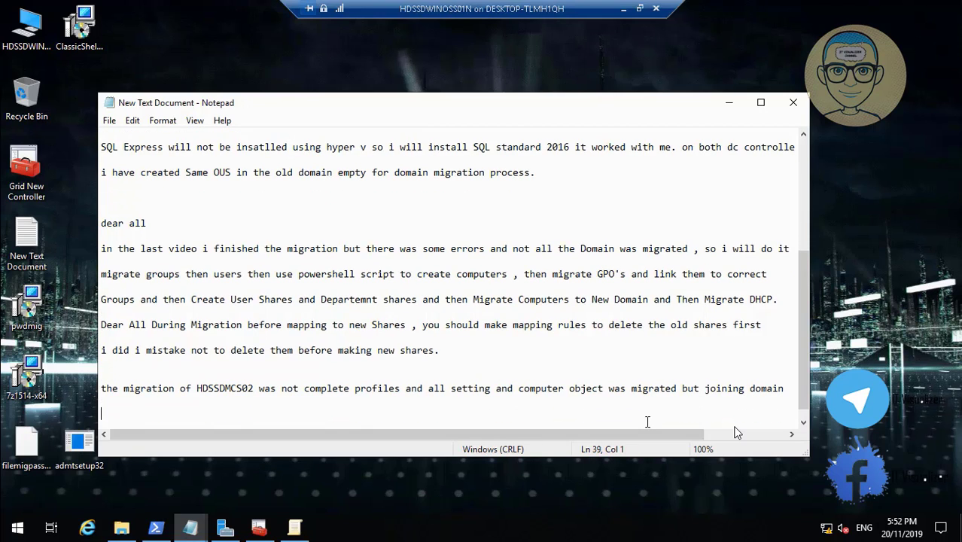
type("has faile")
type("d so i had")
type(" j")
key("BackSpace")
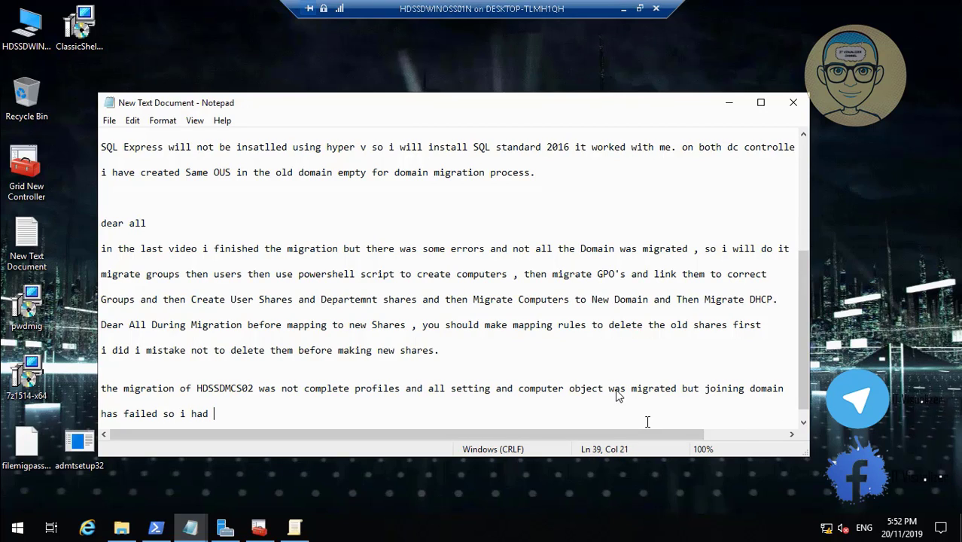
type("joined i")
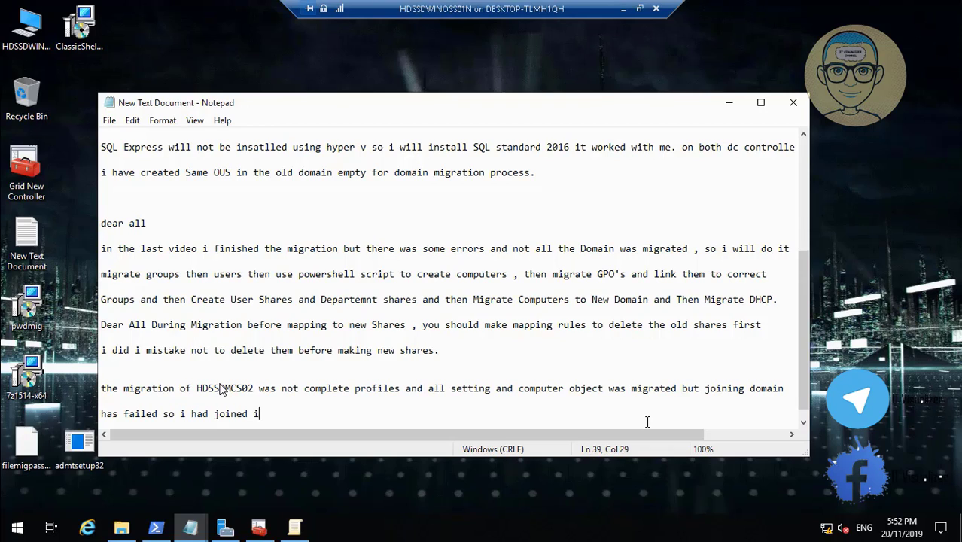
type("t manulayy")
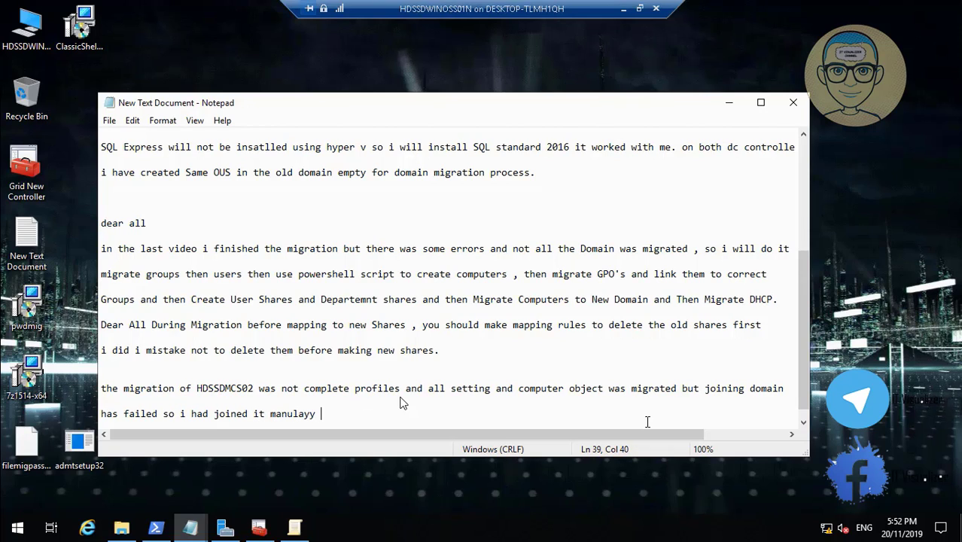
key("BackSpace")
key("BackSpace")
key("BackSpace")
key("BackSpace")
key("BackSpace")
type("ally but ")
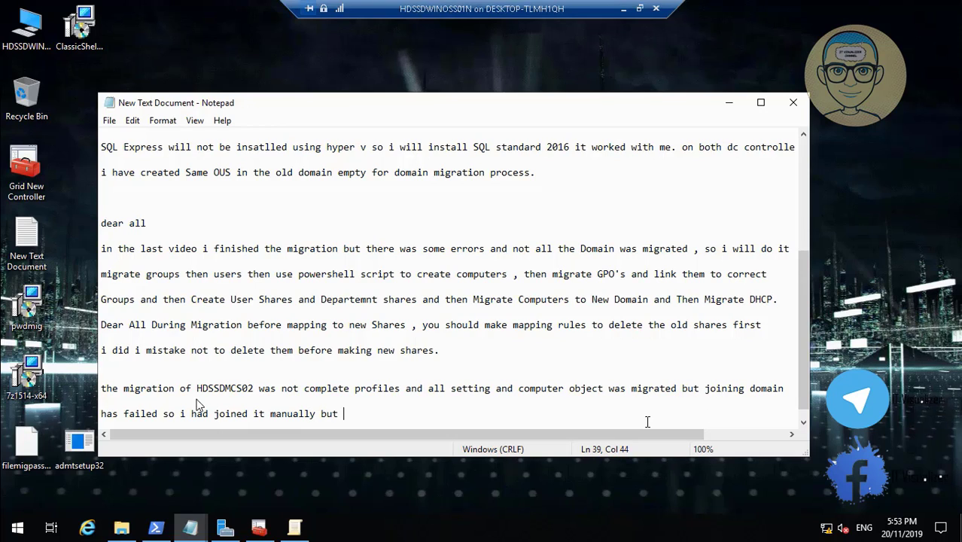
type("normally it ")
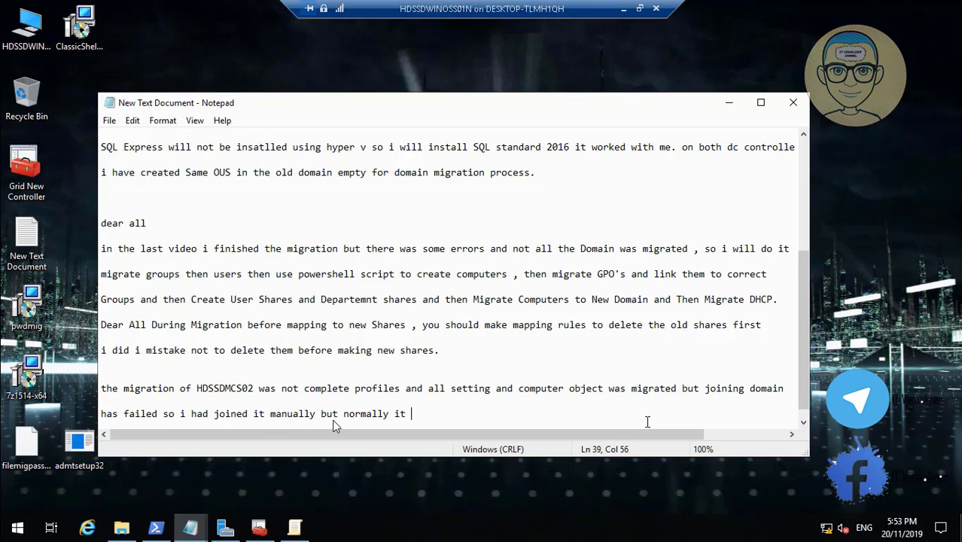
type("sho")
type("reaosn")
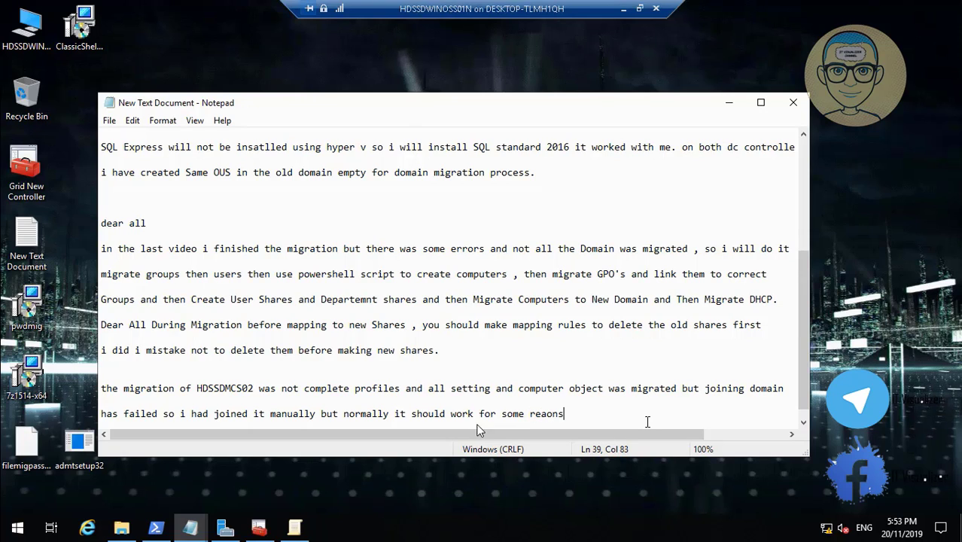
key("BackSpace")
key("BackSpace")
key("BackSpace")
type("s")
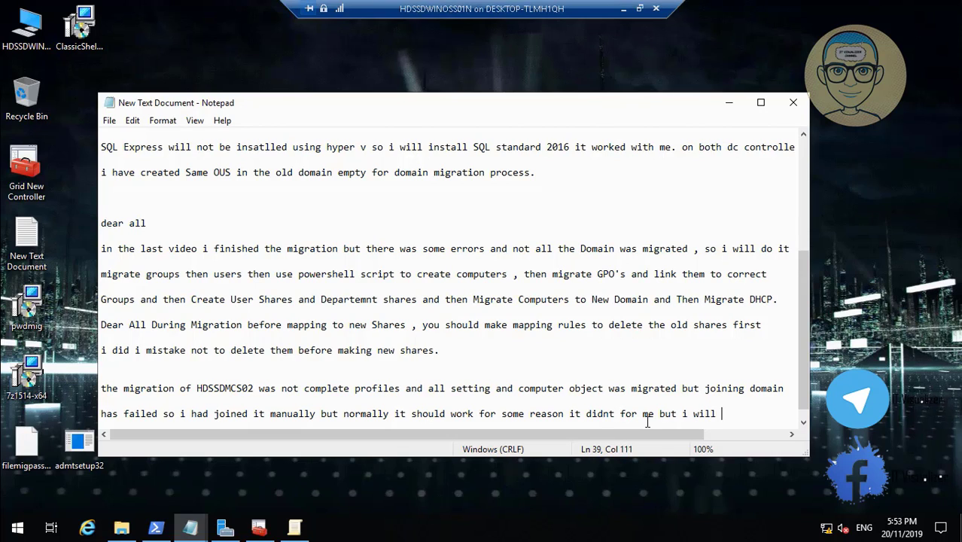
type("vestigat")
Note that migration took registry and old shares, which must be disconnected for new shares to appear.
key("Return")
key("Return")
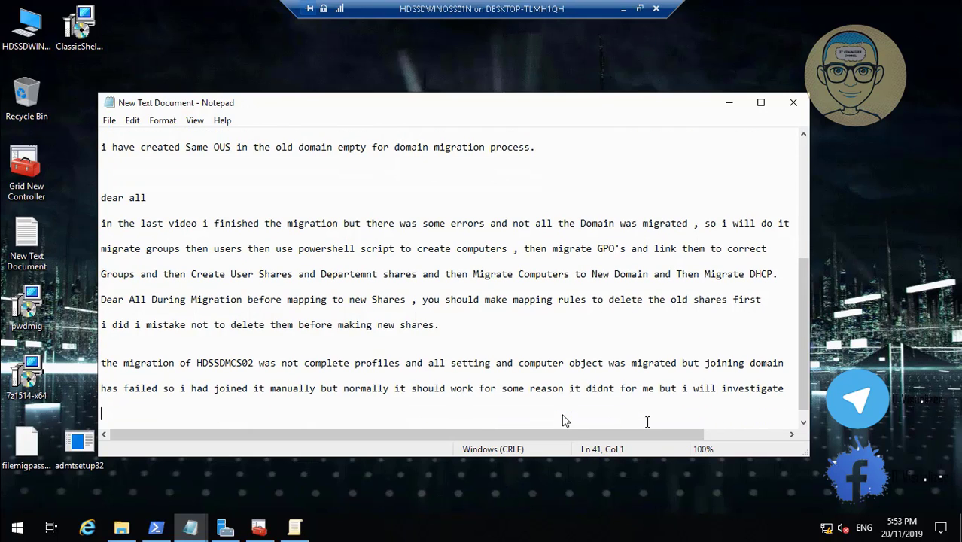
type("as for shares it")
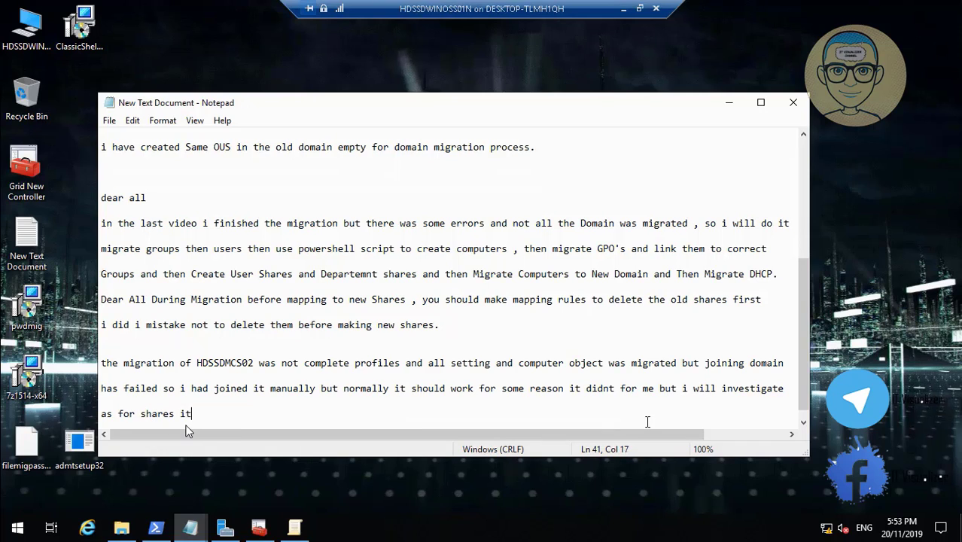
type(" seems that migrat")
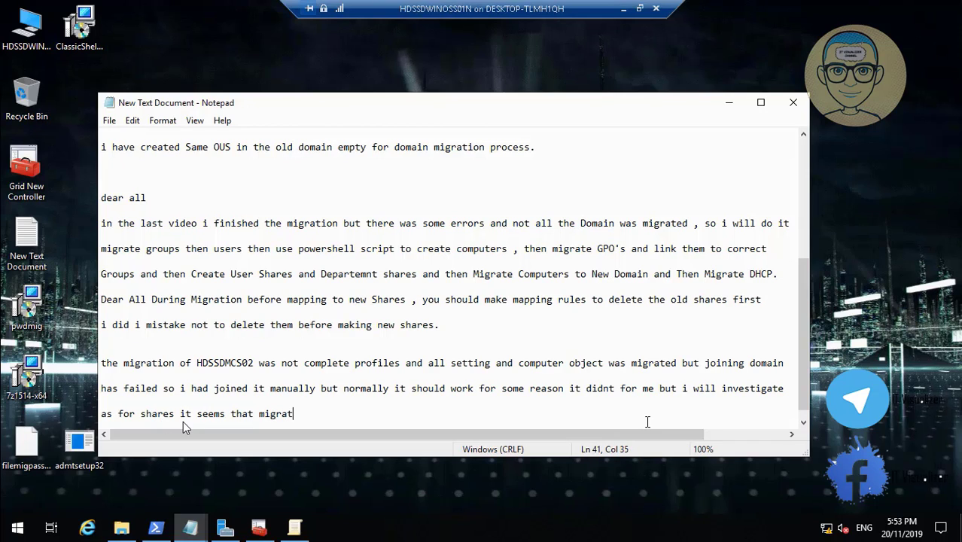
type("ion took registry and old ")
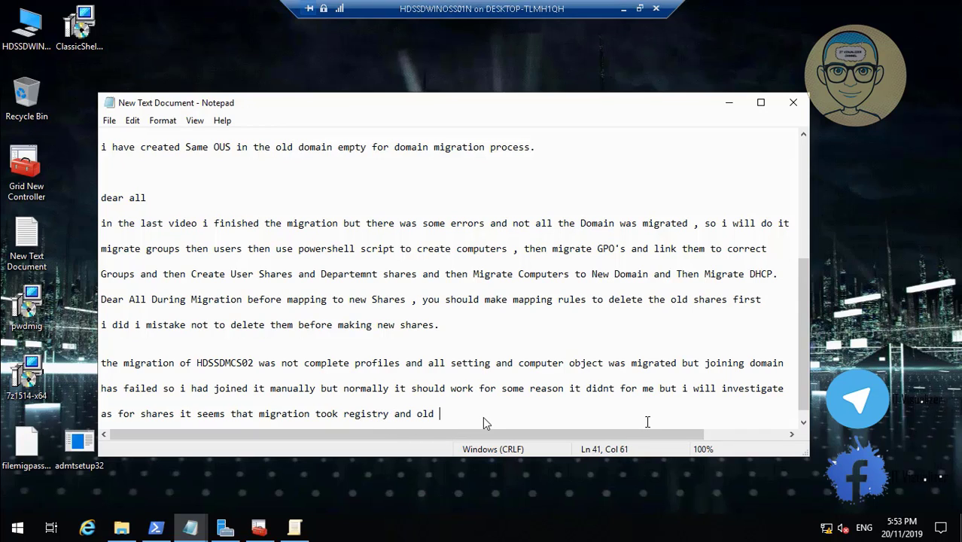
type("shares it need to be discoo")
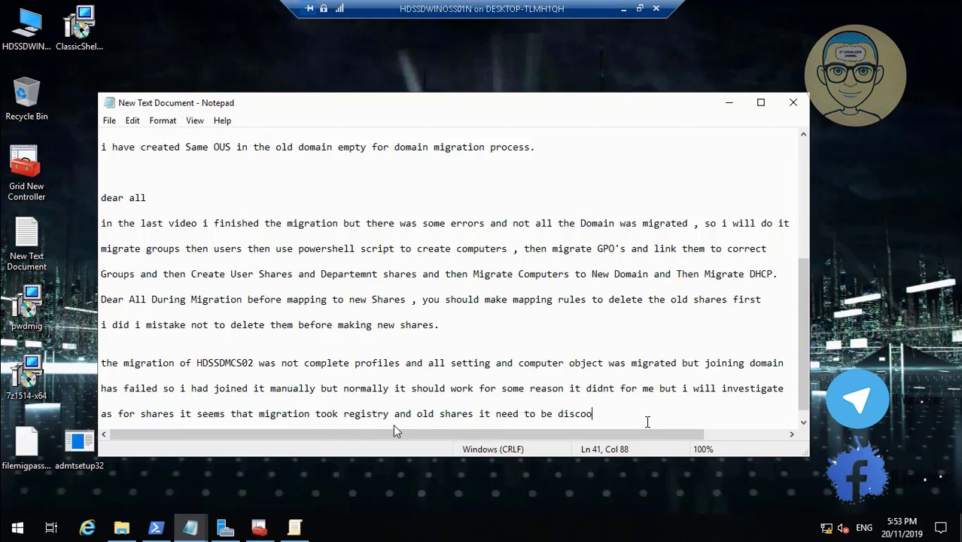
key("BackSpace")
type("nncetd")
key("BackSpace")
key("BackSpace")
key("BackSpace")
key("BackSpace")
type("ected for new shares to appear")
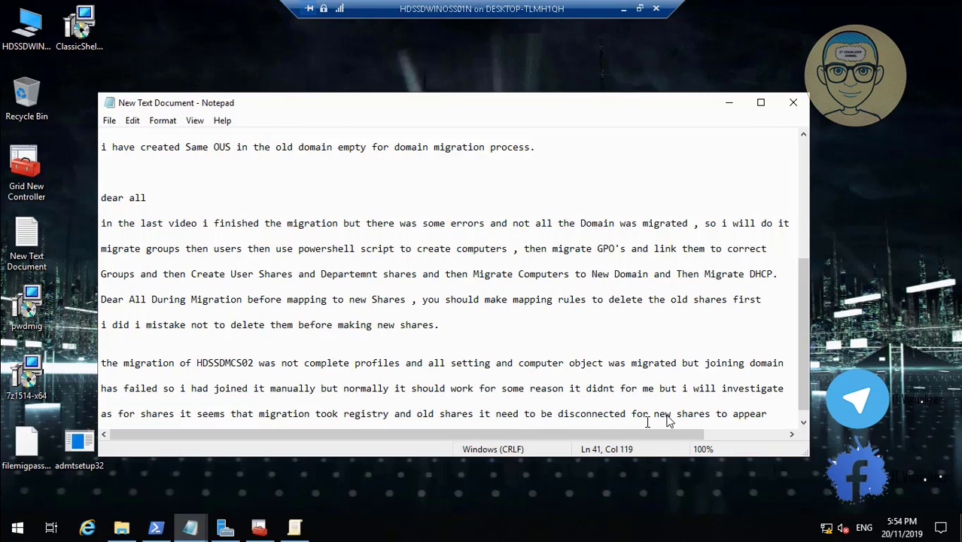
type(".")
key("Return")
key("Return")
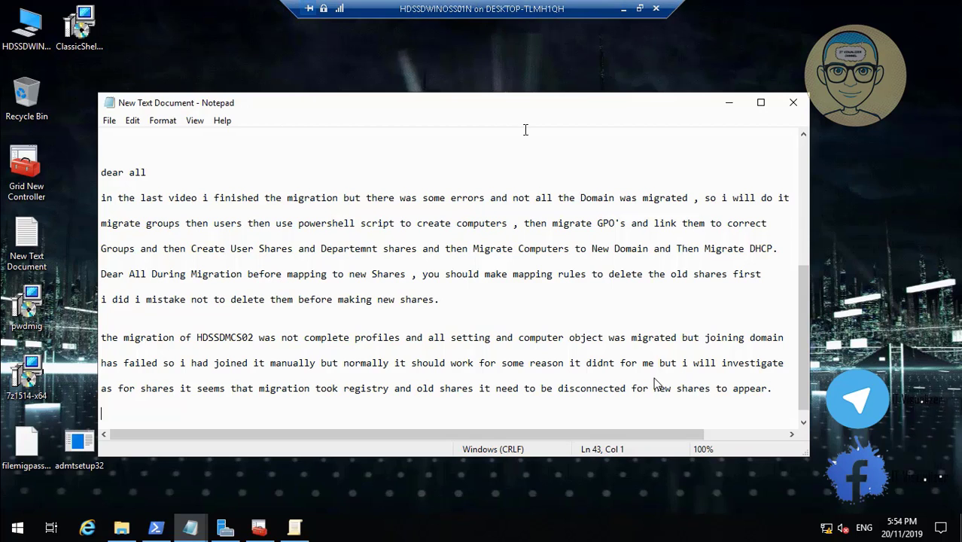
Minimize the HDSSDWINOSS01N session and switch to HDSSDMCS02's console to watch sign-in.
left_click(617, 9)
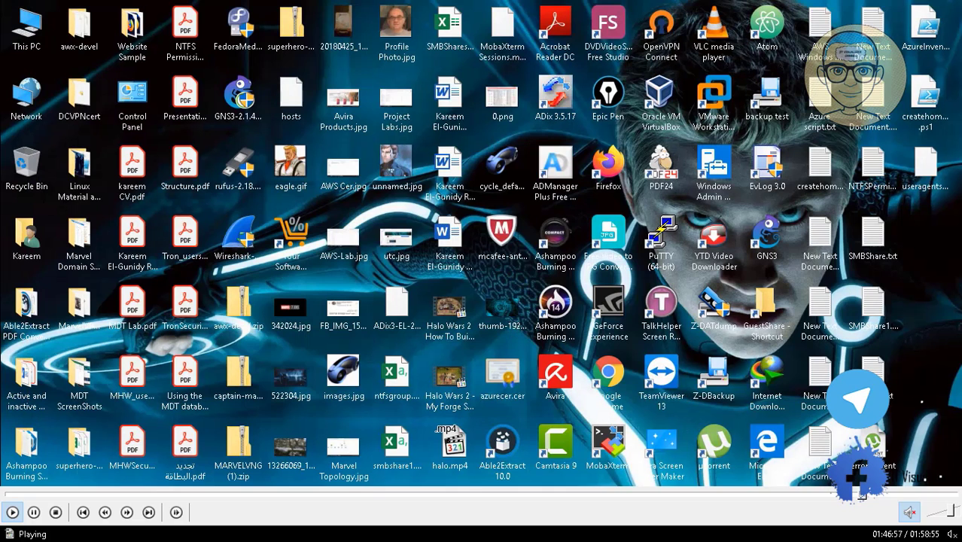
mouse_move(501, 527)
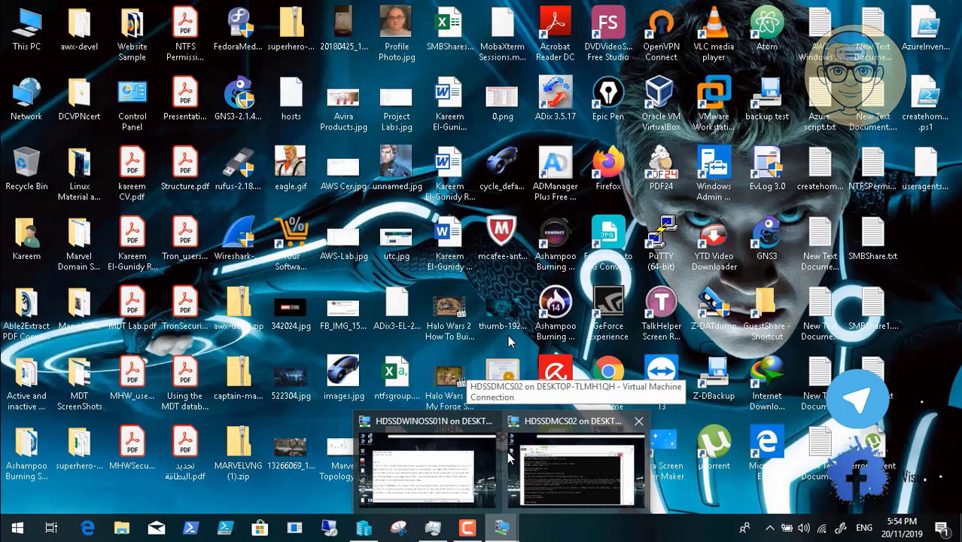
left_click(573, 468)
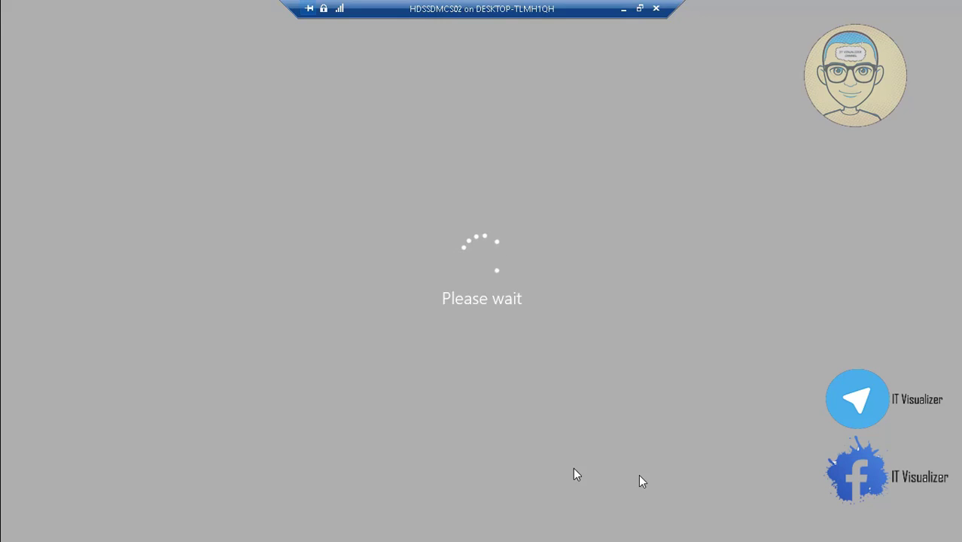
Skip the recording ahead to the note about not migrating shares.
mouse_move(807, 510)
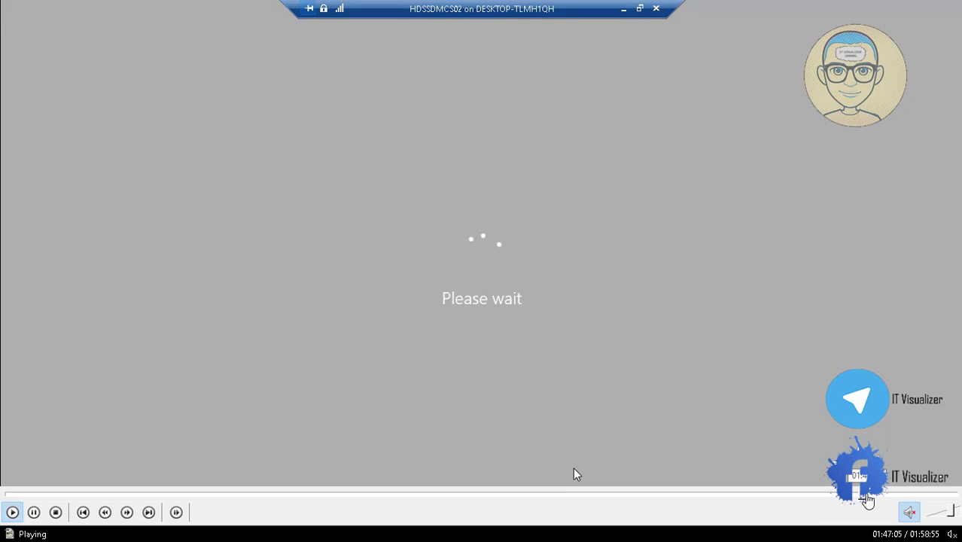
left_click(866, 495)
left_click(872, 495)
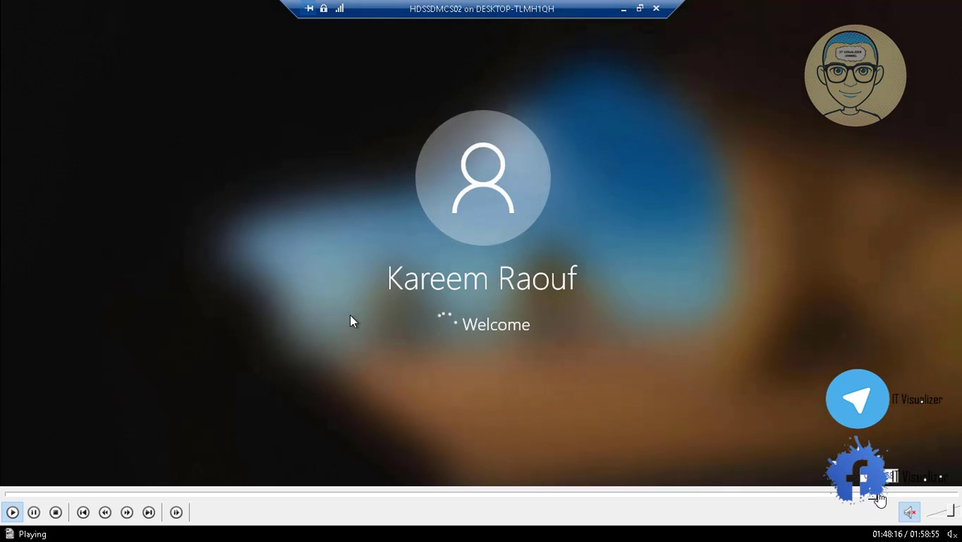
left_click(877, 495)
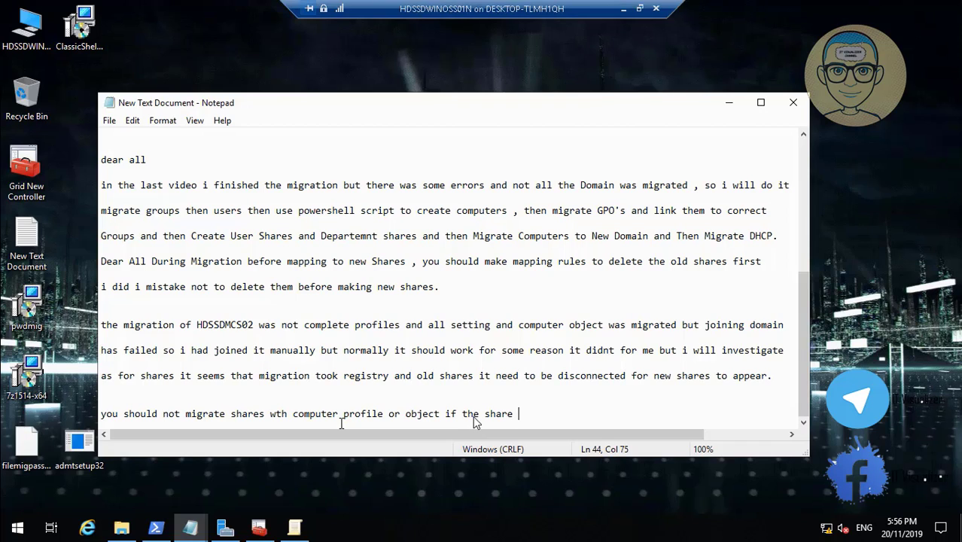
Finish the note: map differently named shares fresh at login, not via migrated old profiles; minimise Notepad.
type("names are different ")
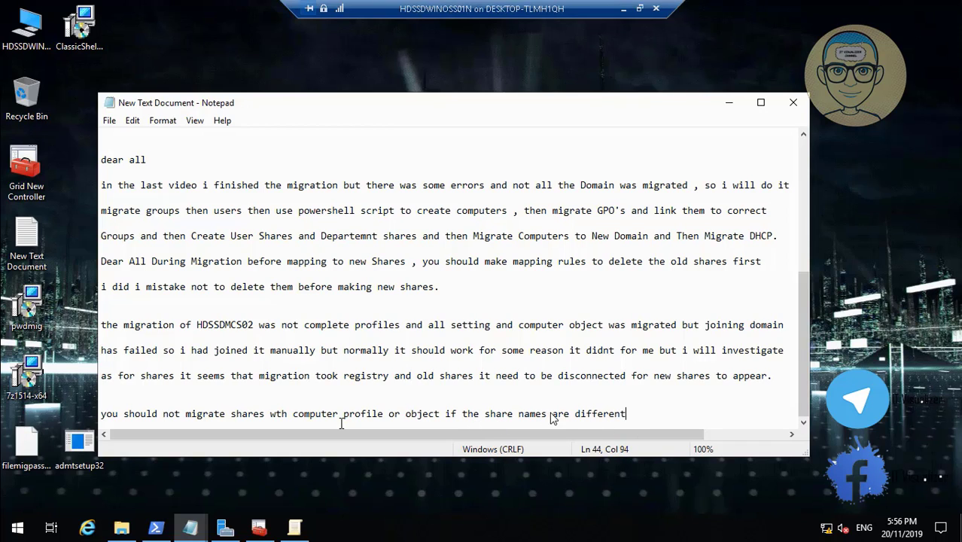
type("let it be create")
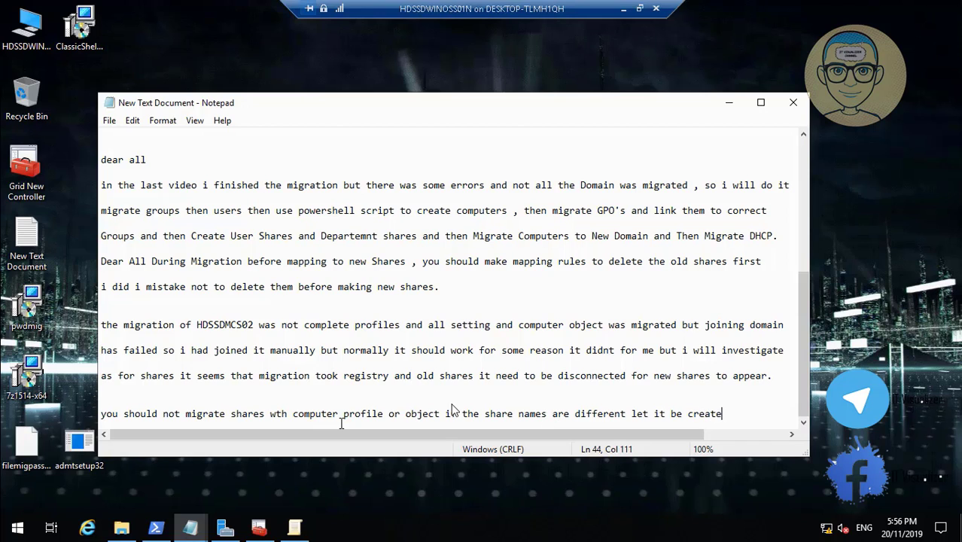
type("d on login")
key("Return")
key("Return")
type("as fresh")
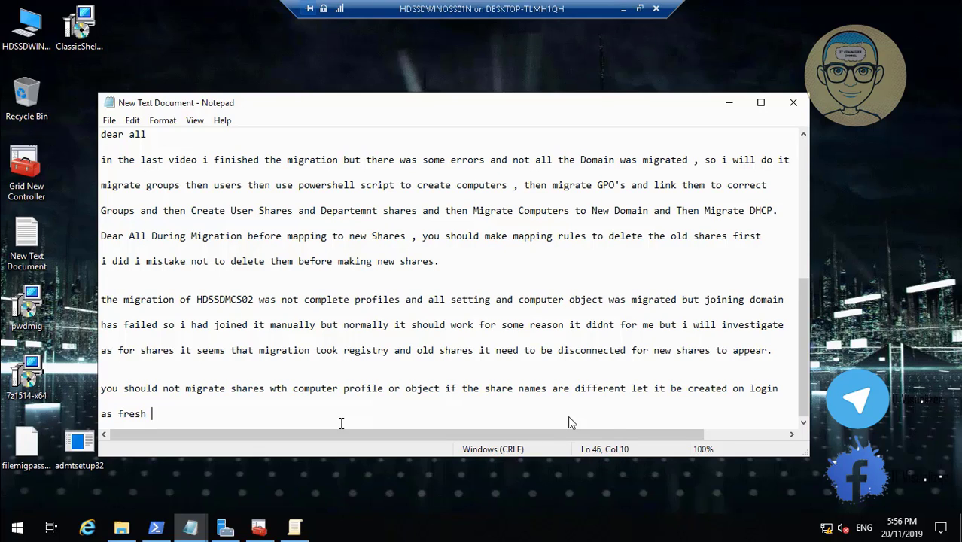
mouse_move(938, 517)
type("mapping not migrat")
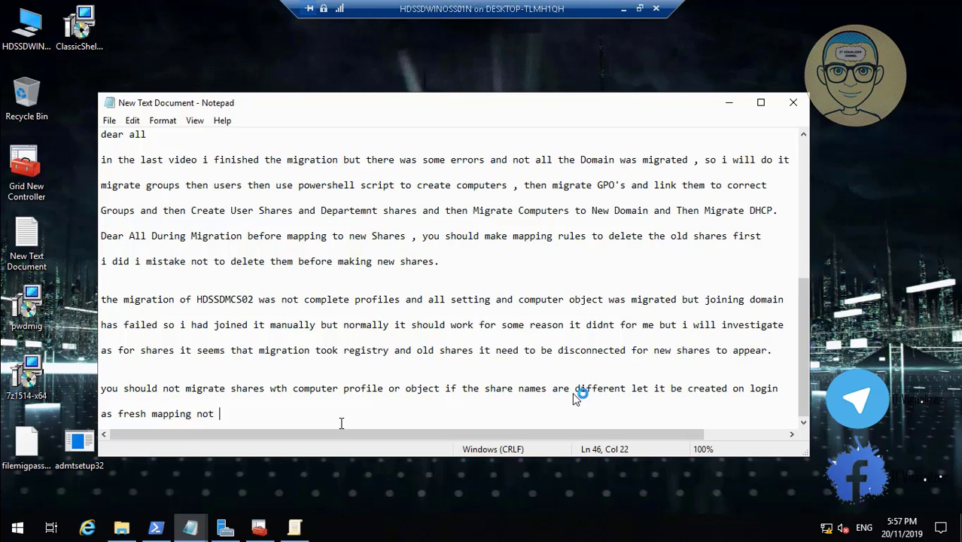
type("ing old pro")
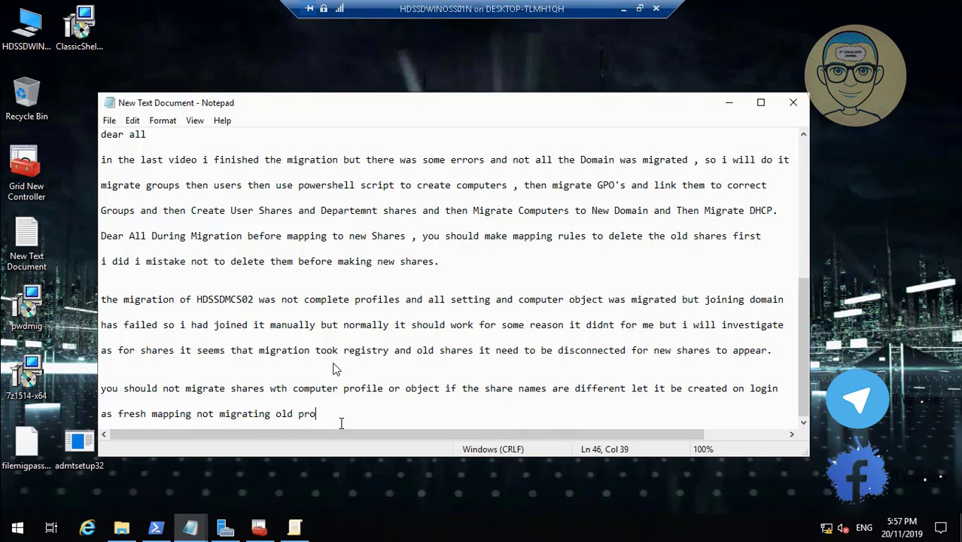
type("f")
key("BackSpace")
key("BackSpace")
type("ofiles with thier shar")
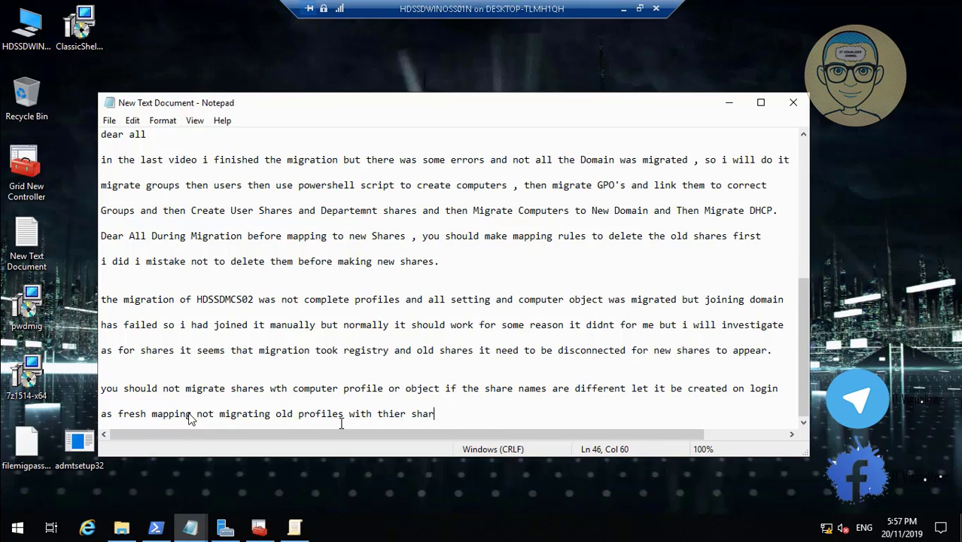
type("es")
type(".")
key("Return")
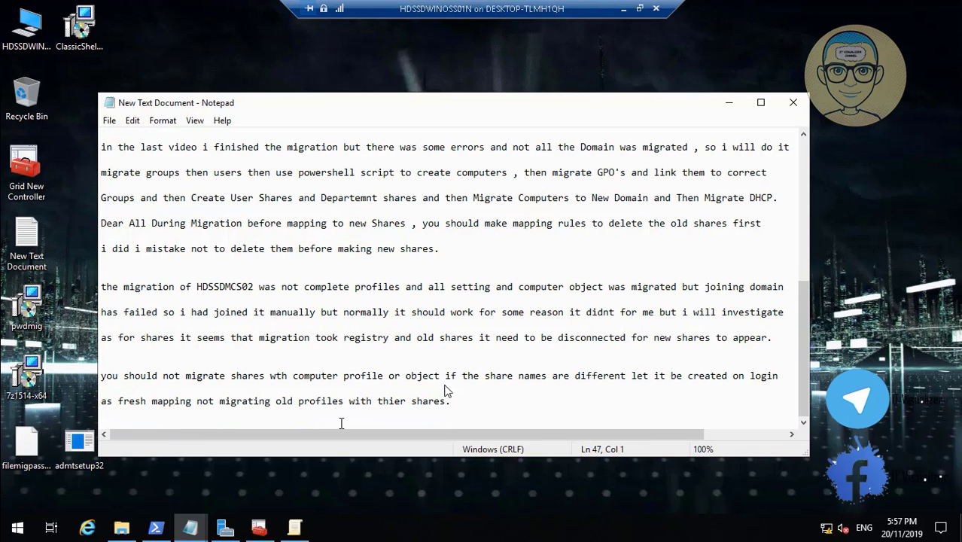
left_click(729, 103)
Scrub the recording forward through the later note-taking section.
mouse_move(820, 516)
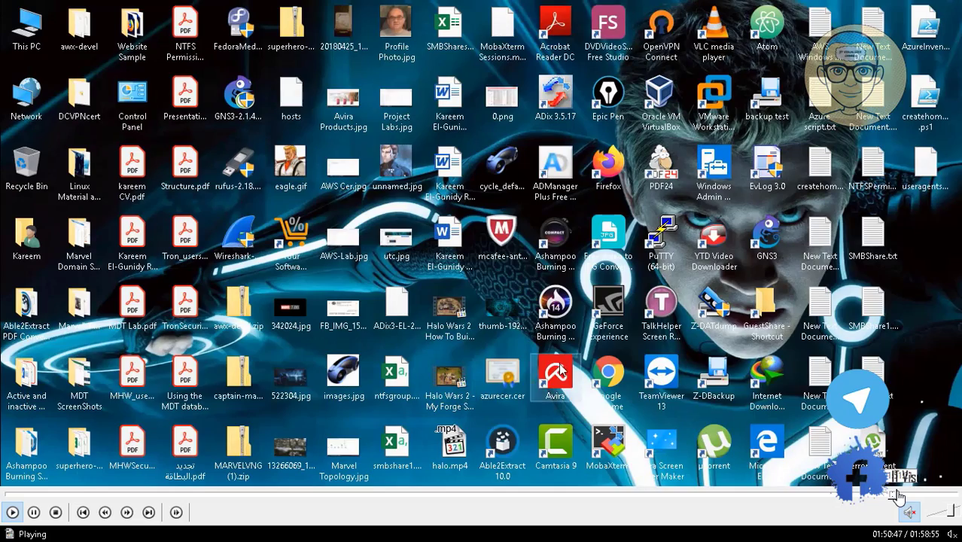
left_click(898, 495)
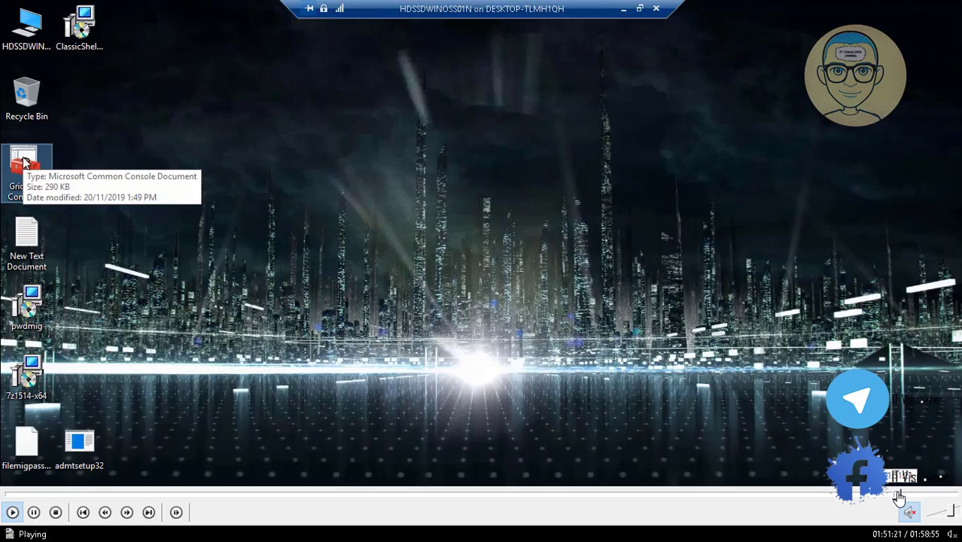
left_click(900, 495)
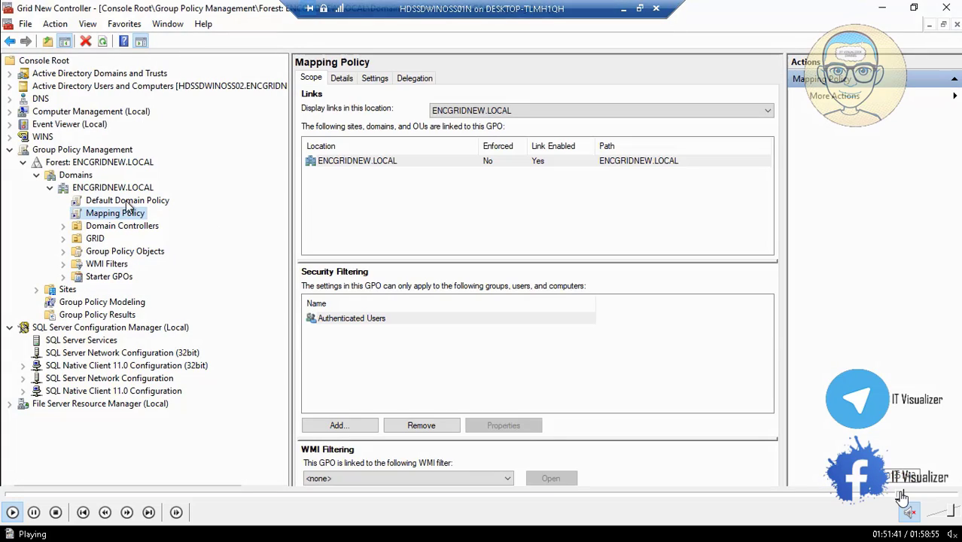
left_click(912, 496)
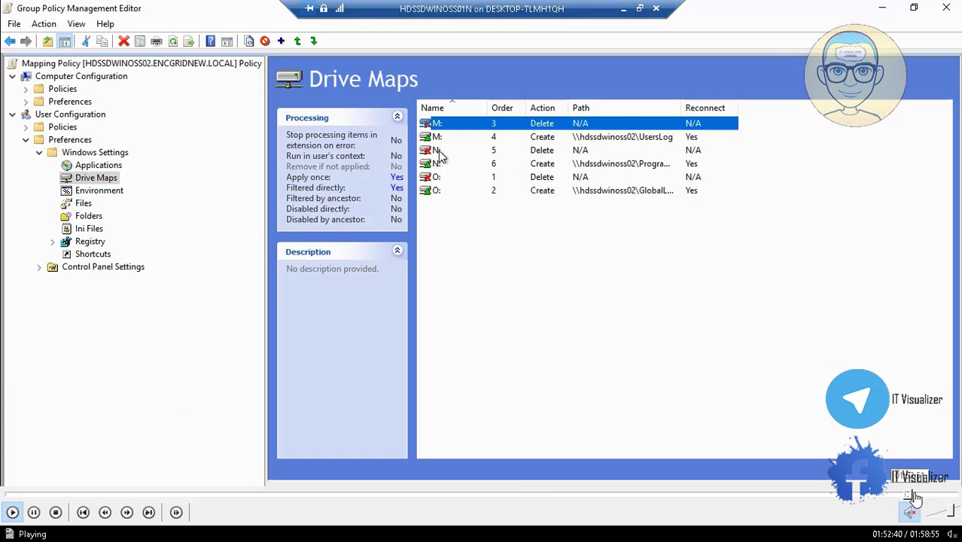
left_click(916, 494)
left_click(918, 494)
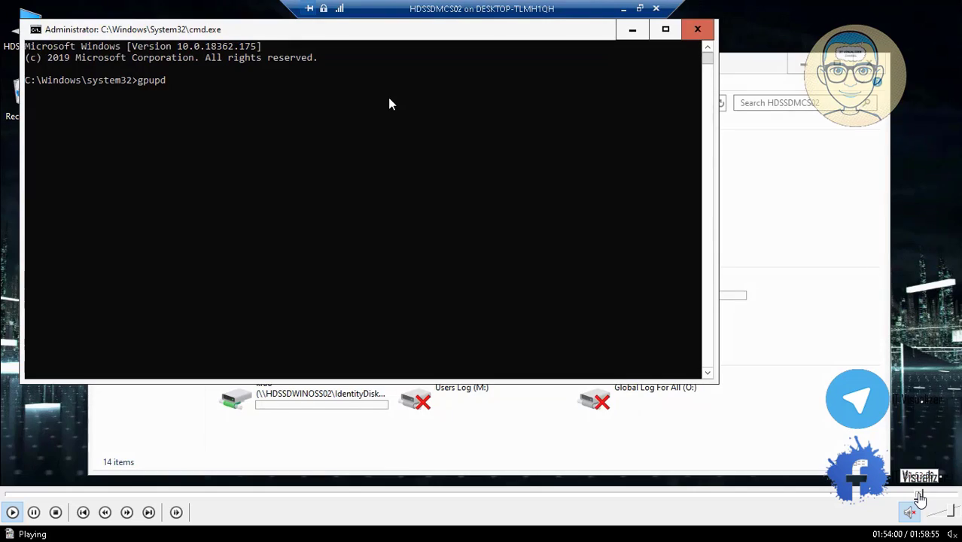
left_click(925, 495)
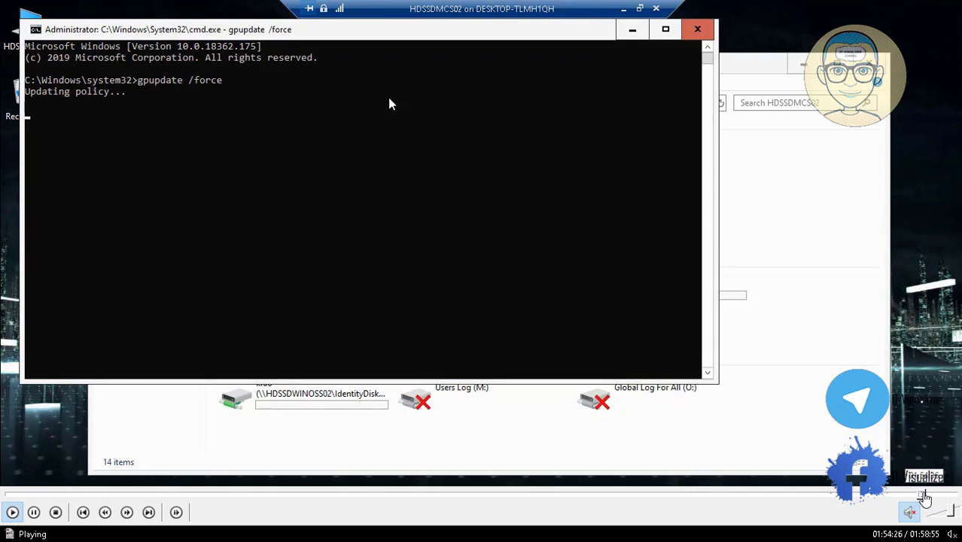
left_click(927, 495)
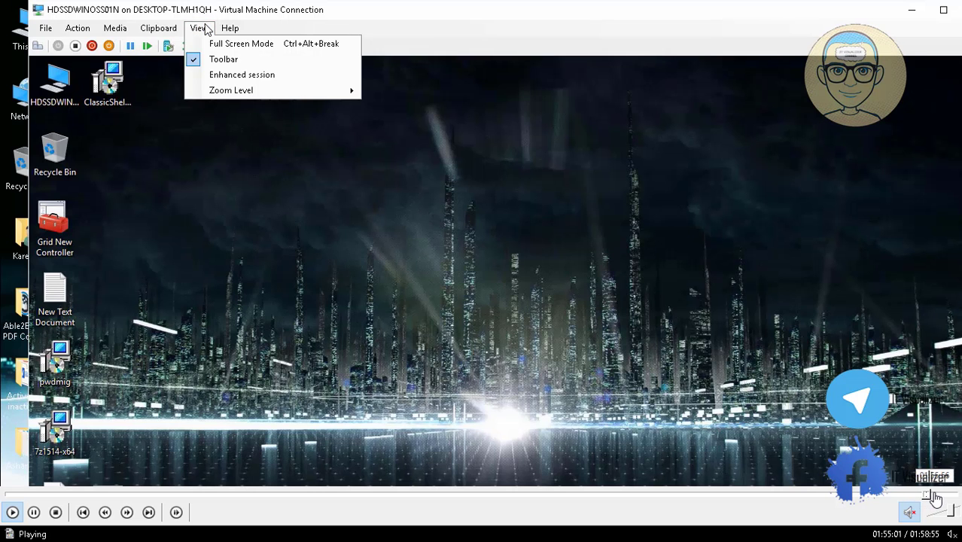
left_click(935, 495)
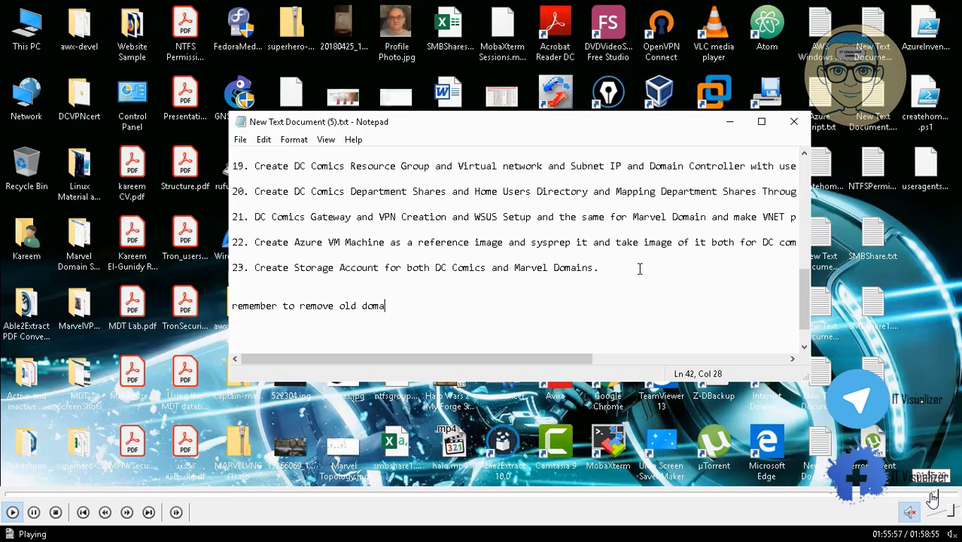
Settle the recording at about 1:55:41 and resume playback.
left_click(931, 495)
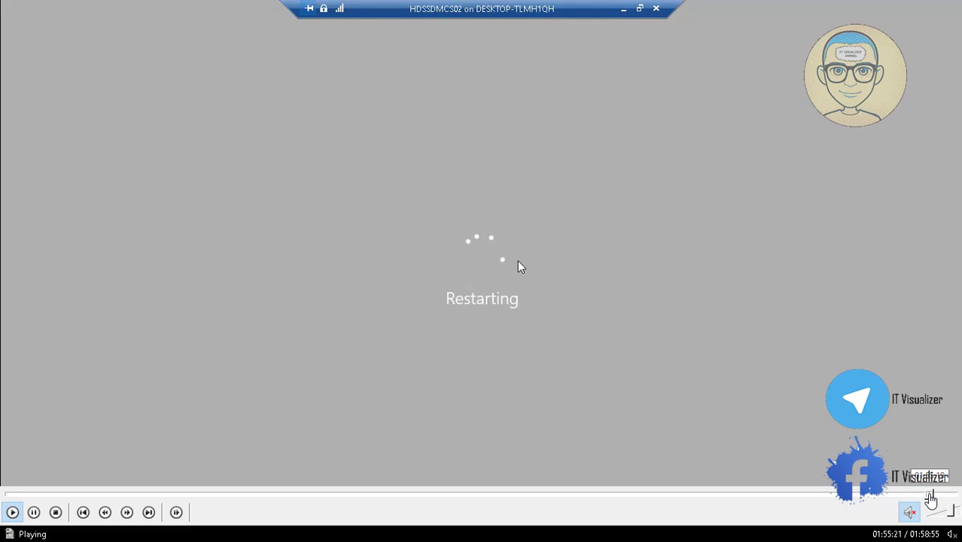
left_click(934, 495)
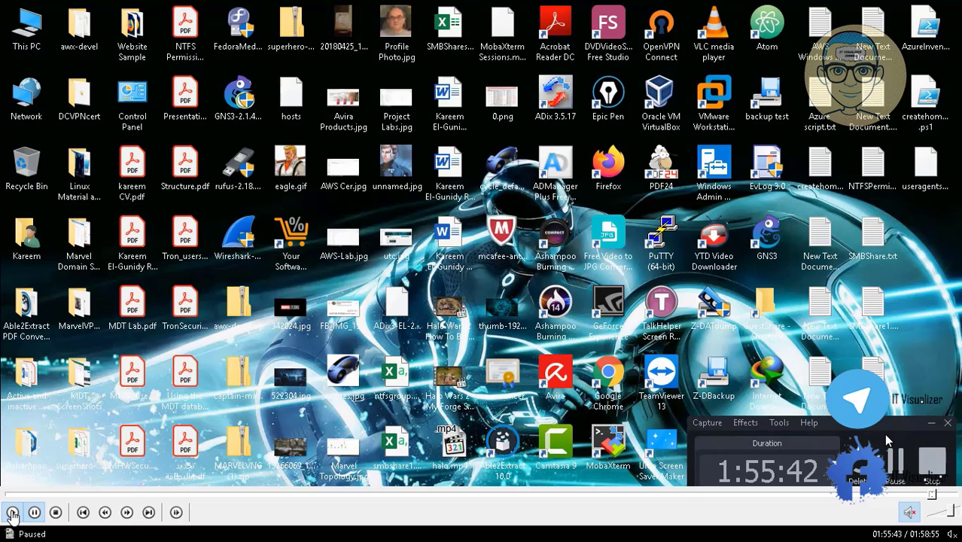
left_click(11, 512)
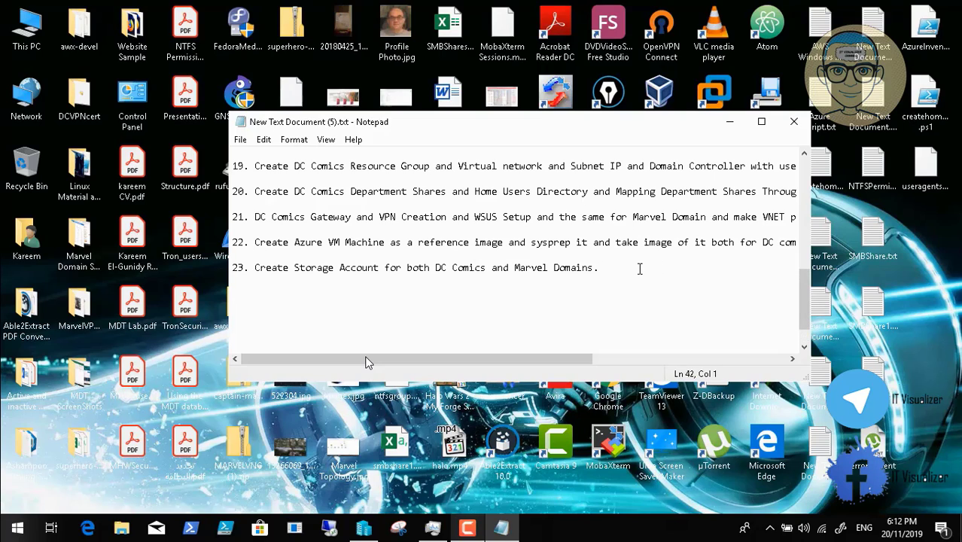
Add a reminder to remove old domain DNS from the new controller's network connection after migration.
type("emember to remo")
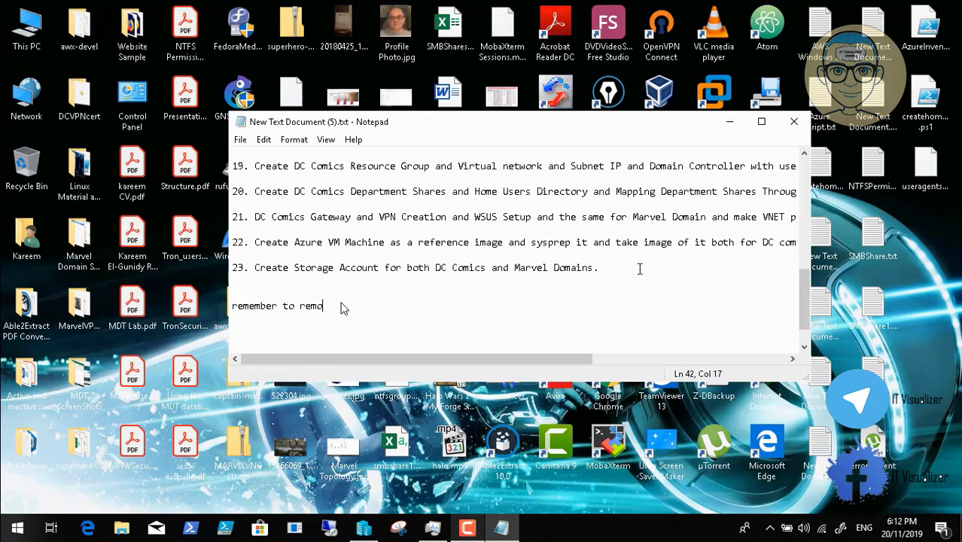
type("ve old domai")
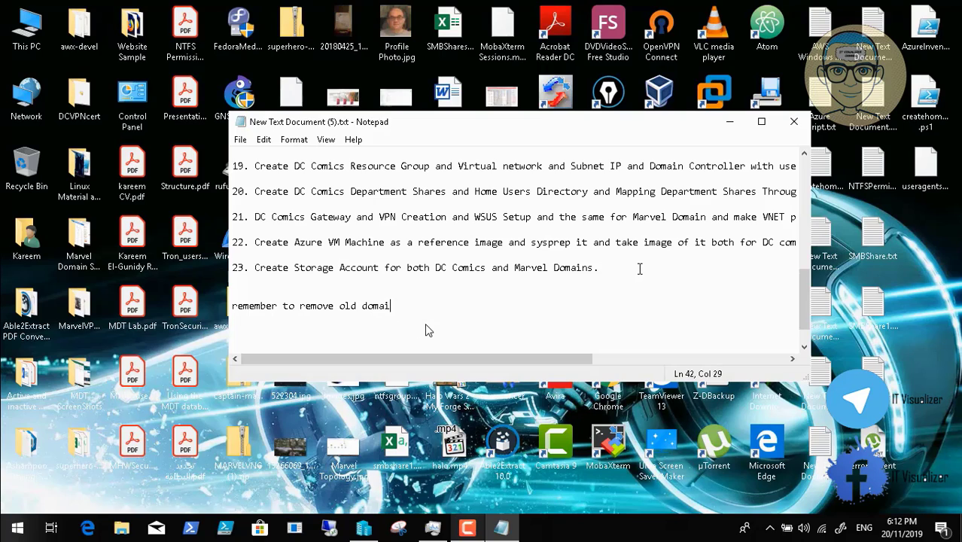
type("n dns from the network connection of the new domain co")
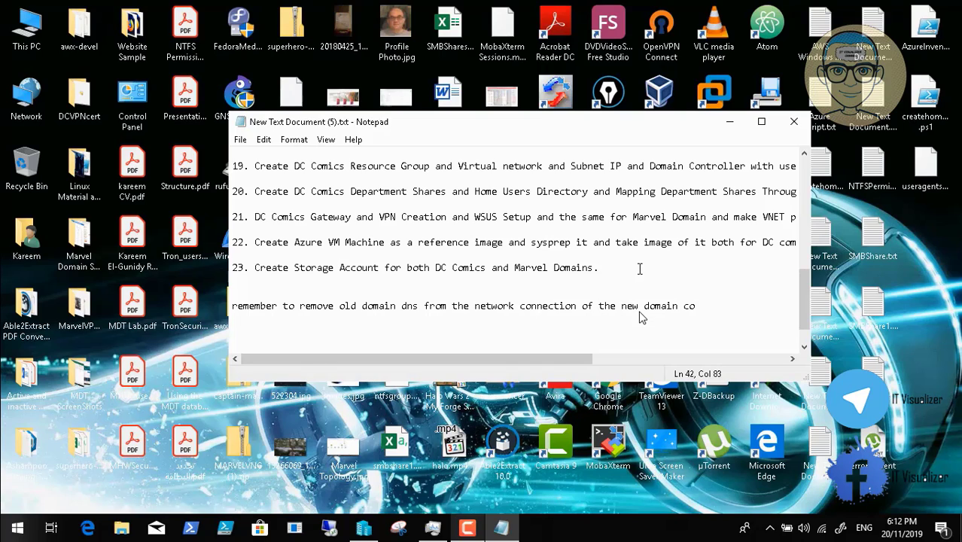
type("ntroller")
key("Return")
key("Return")
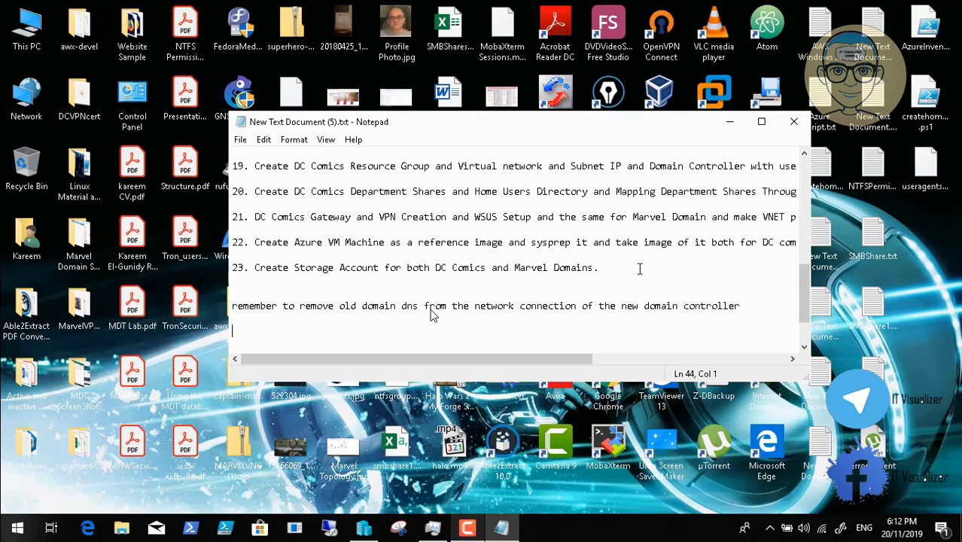
type("after migrati")
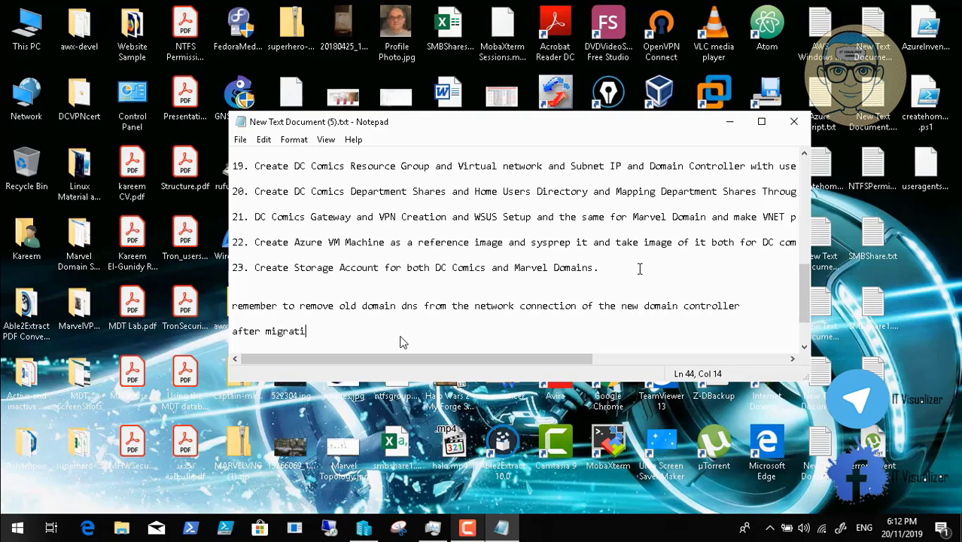
type("on process comple")
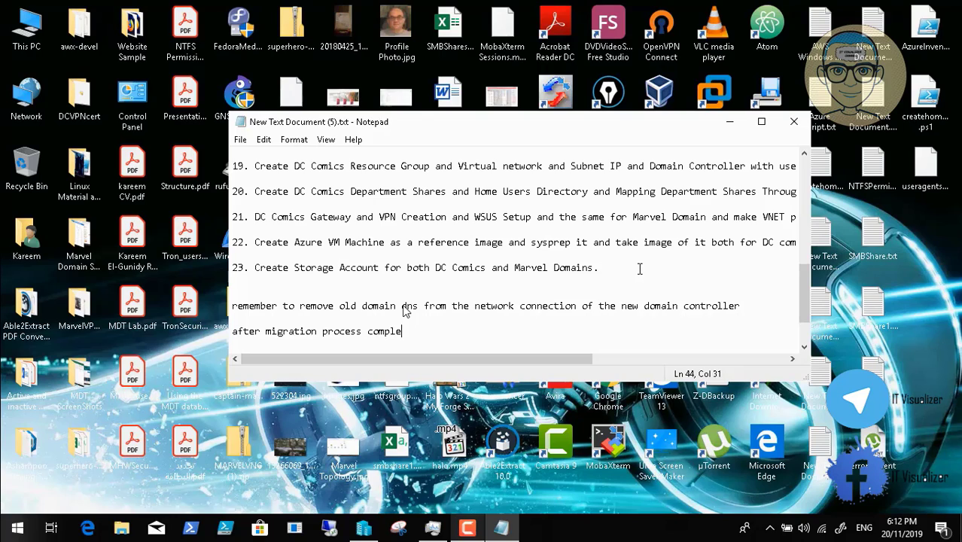
Add a reminder to remove the old domain suffix from the DNS Suffix Search List.
type("te and DNS ")
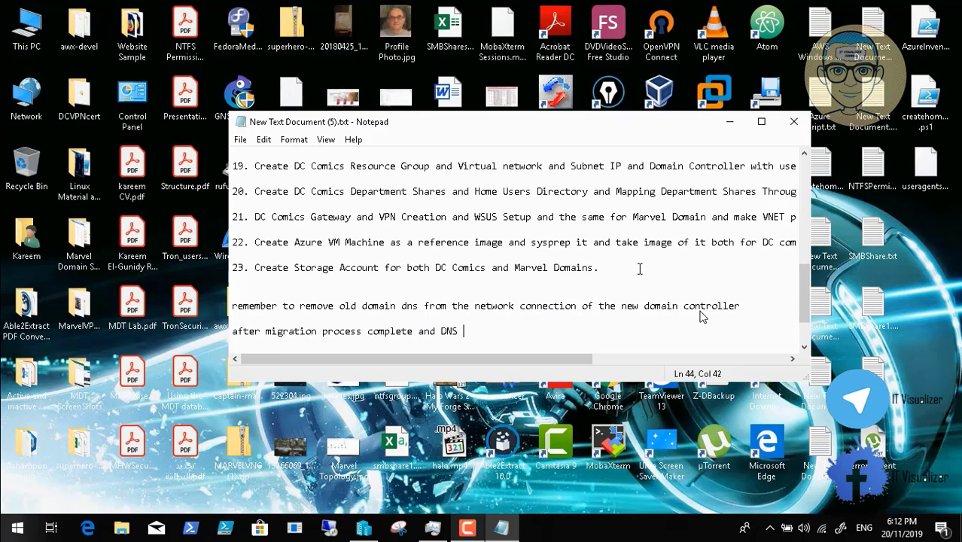
type("Suffix Searc")
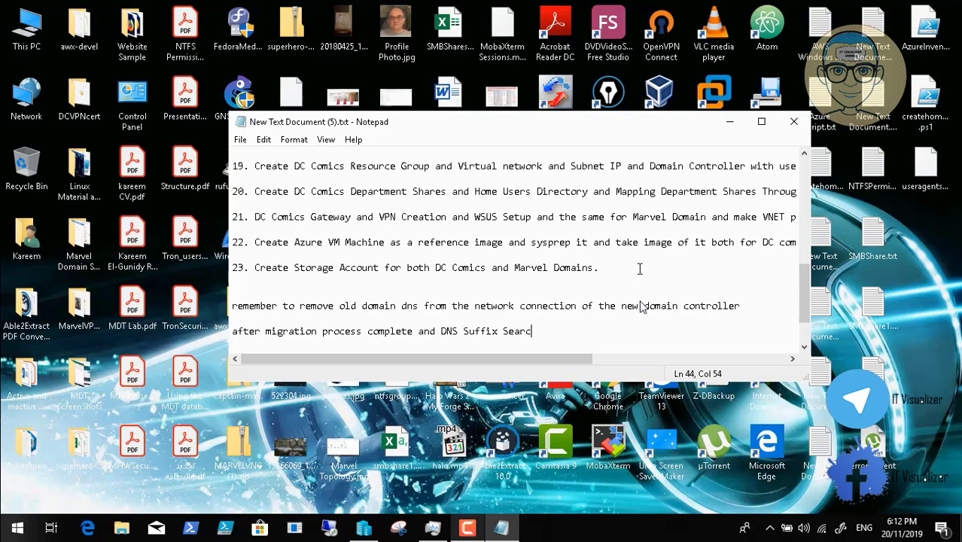
type("h List from ")
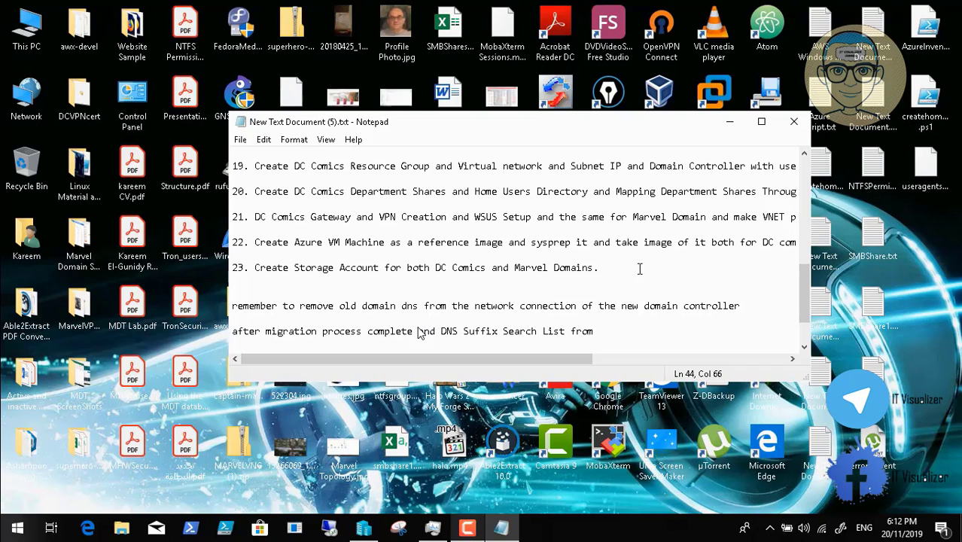
type("Gr")
key("BackSpace")
key("BackSpace")
key("BackSpace")
key("BackSpace")
key("BackSpace")
type("remove old domain")
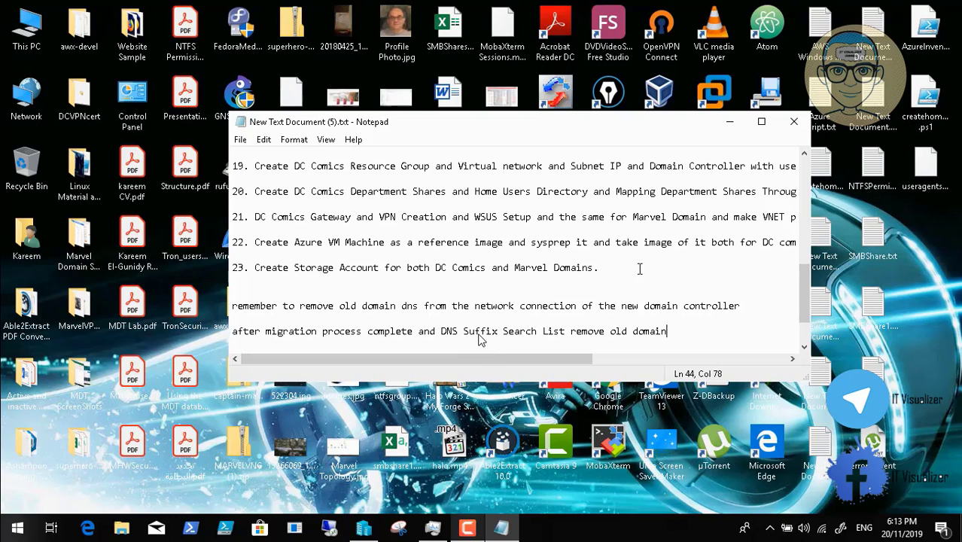
type(" Suffix From the List")
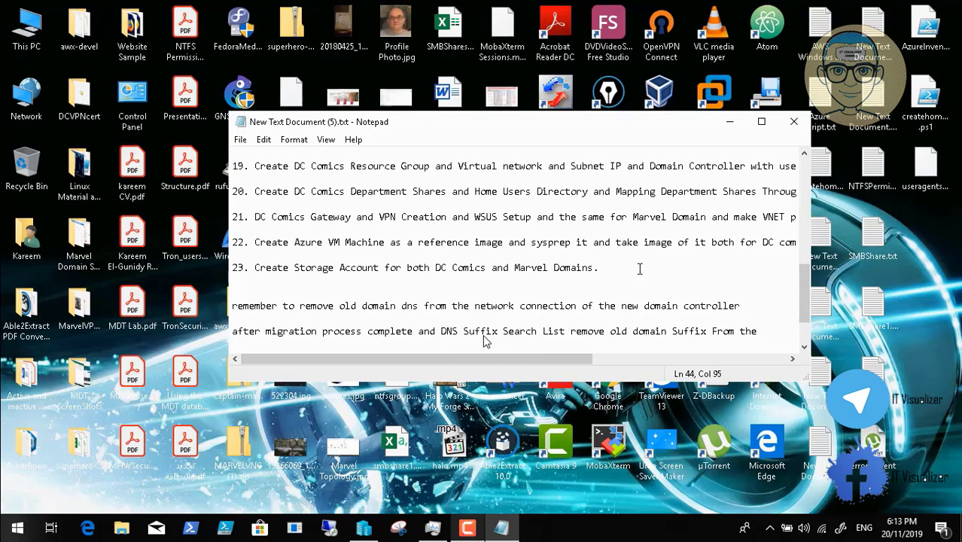
key("Return")
key("Return")
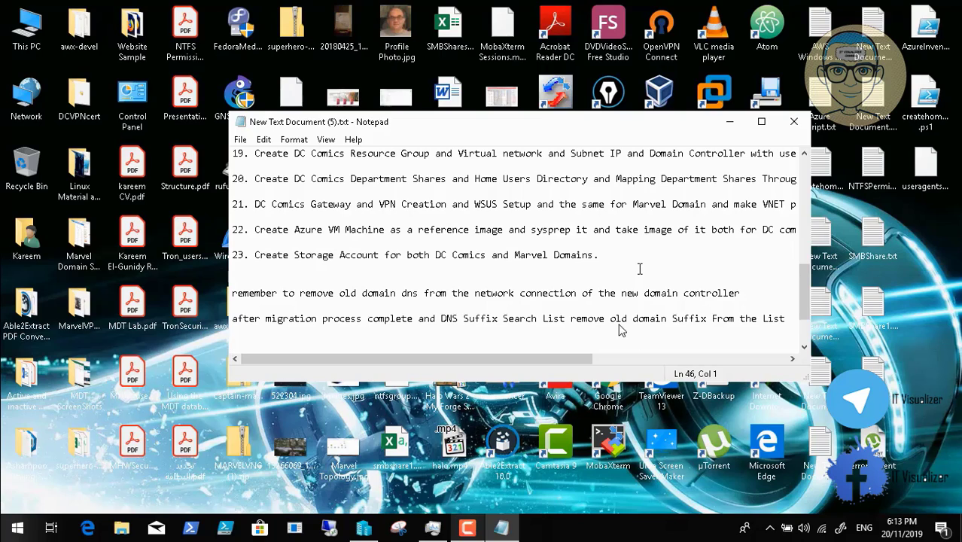
Type the note: disable the DNS Suffix Search list altogether and remove old Domain Admin Users from administrator groups.
type("and you can disbale")
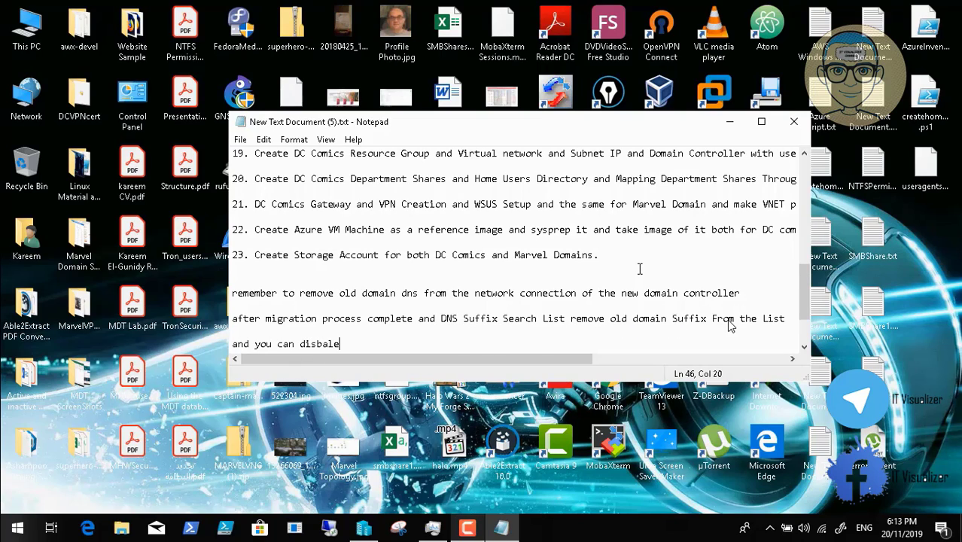
key("BackSpace")
key("BackSpace")
key("BackSpace")
key("BackSpace")
type("able DNS Suff")
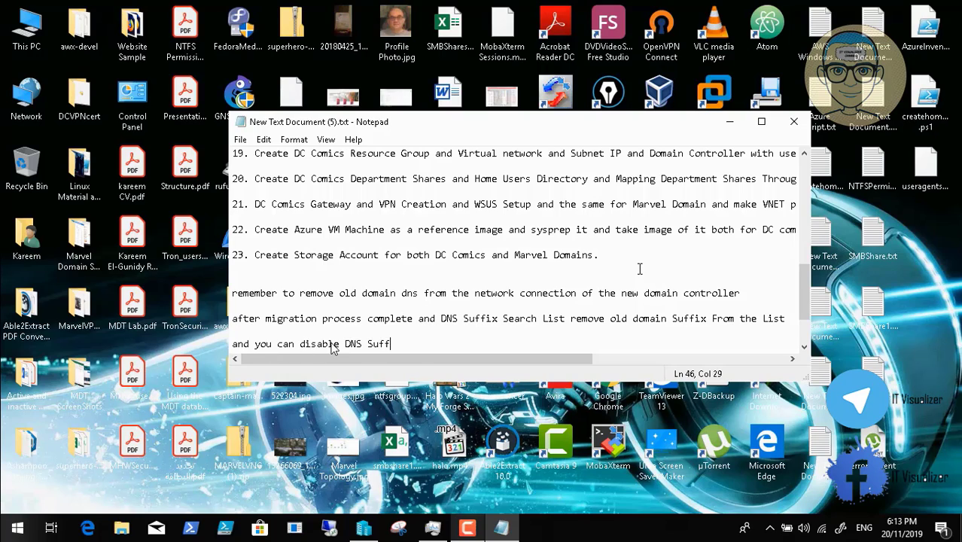
type("ix Search list a")
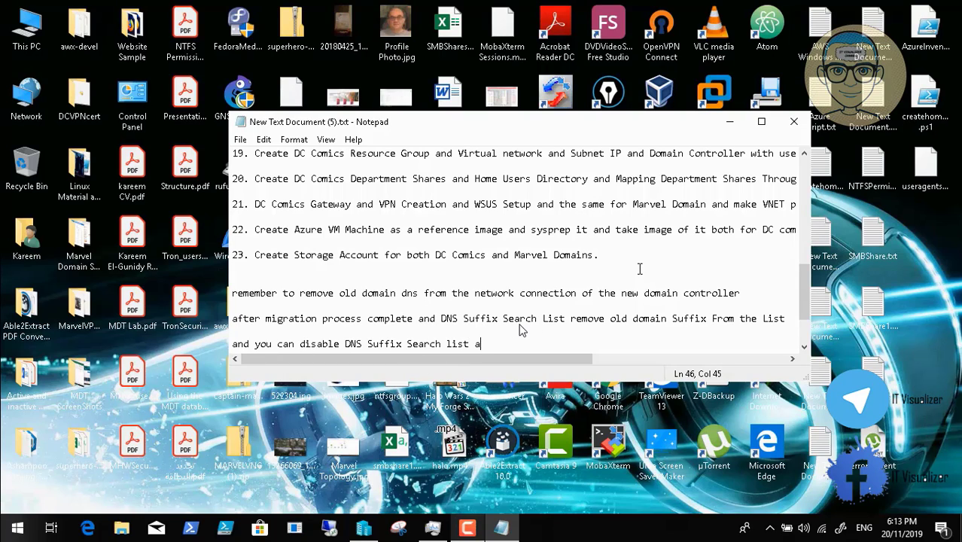
type("ll together and of cou")
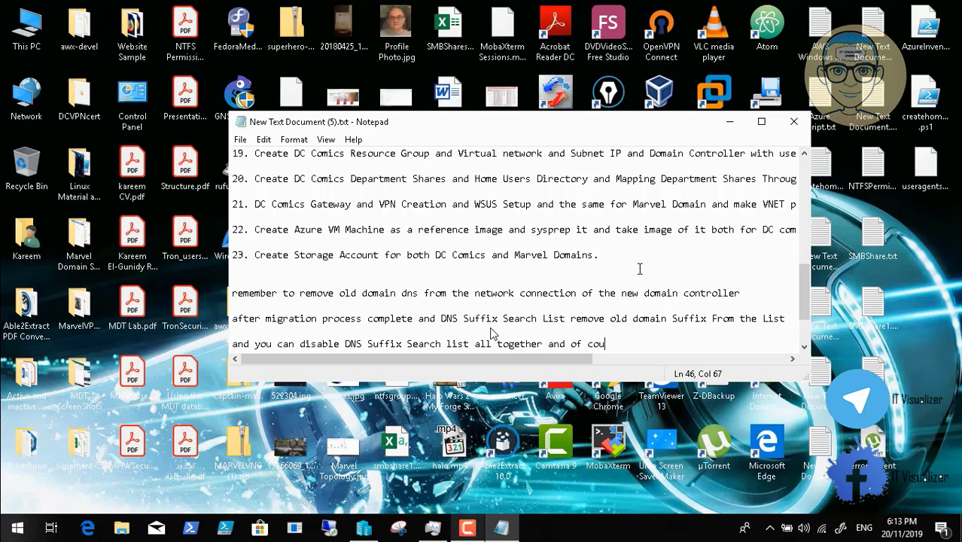
type("rse remove ")
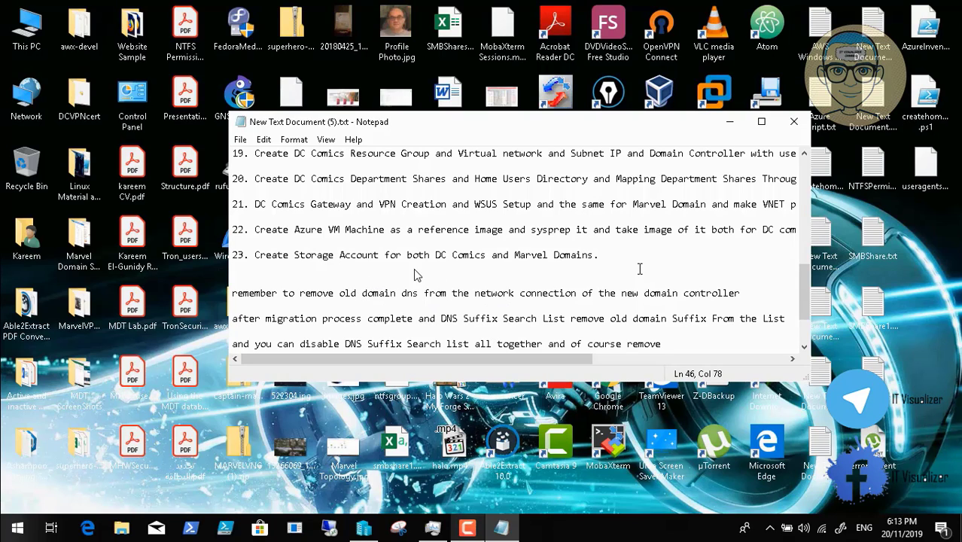
type("old omain")
key("BackSpace")
key("BackSpace")
key("BackSpace")
key("BackSpace")
key("BackSpace")
type("Domain ")
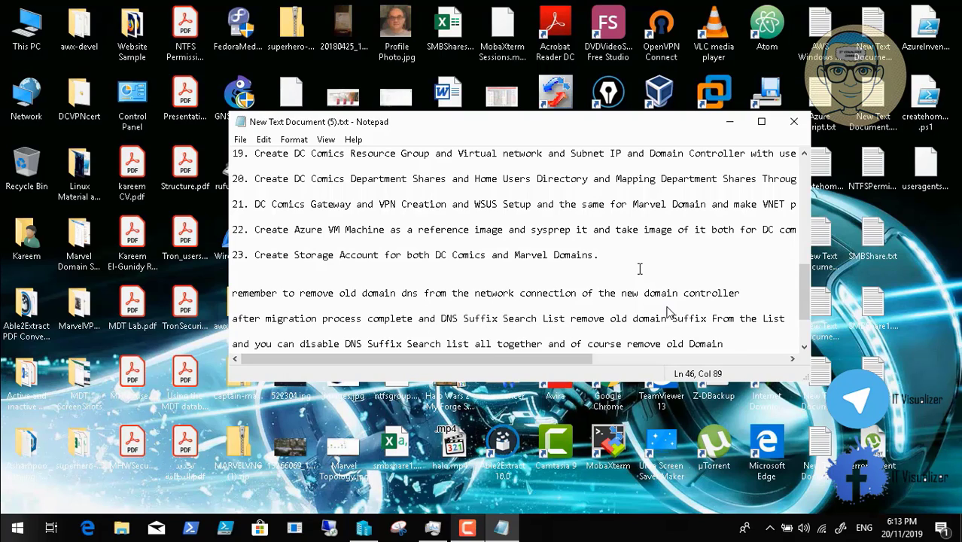
type("Admin")
key("Return")
key("Return")
type("Use")
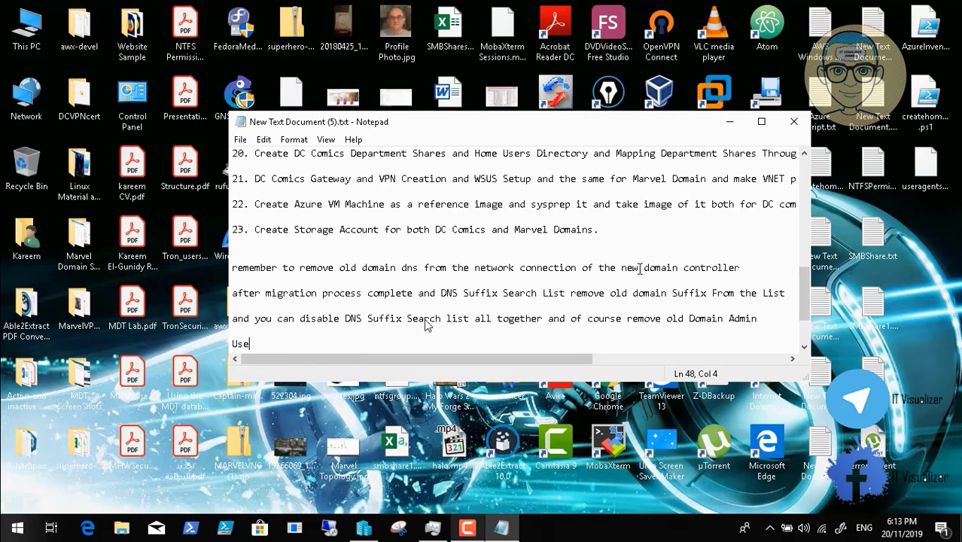
type("rs from you adminsi")
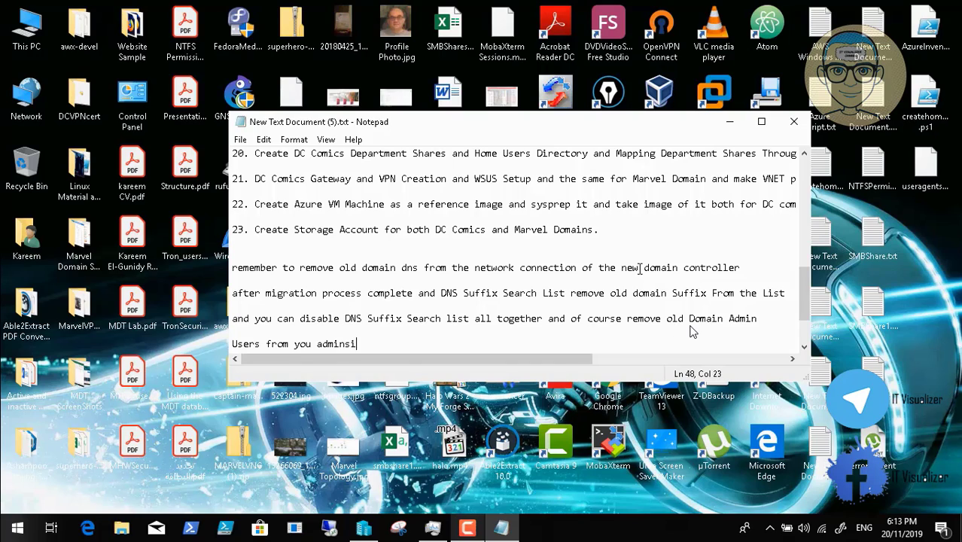
key("BackSpace")
key("BackSpace")
type("istrator groups ")
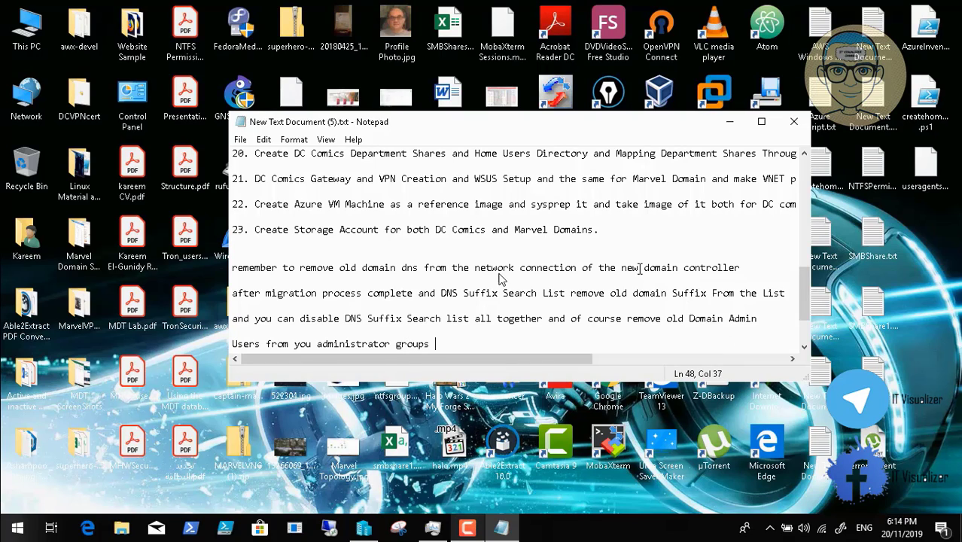
type(".")
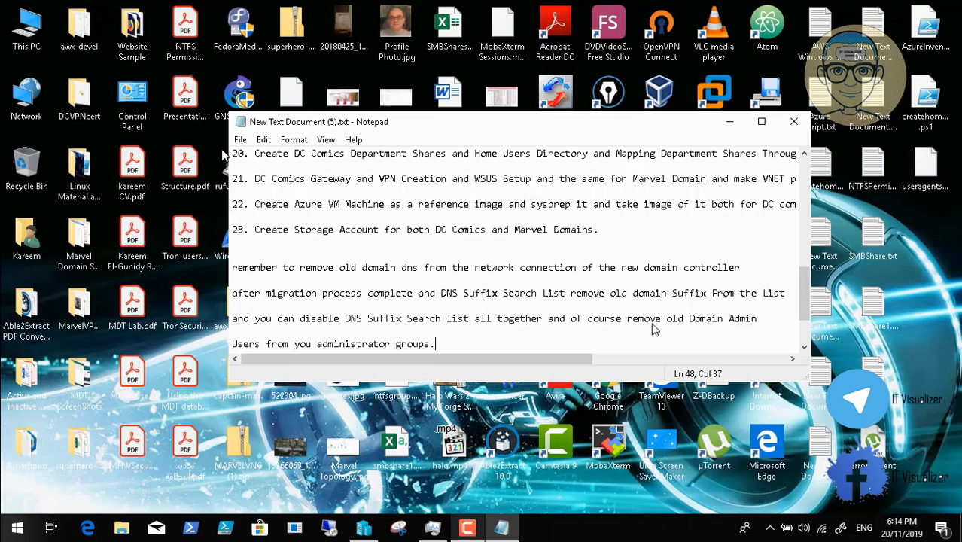
Start the reminder: 'clean up process after migration make sure nothing is related'.
mouse_move(89, 540)
left_click(11, 512)
type("eral")
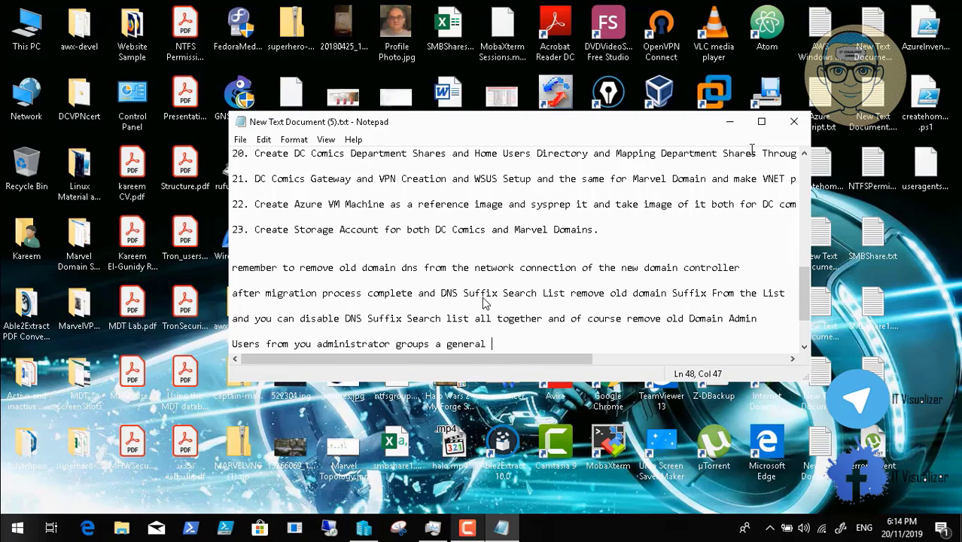
type("clea")
key("BackSpace")
type("an ")
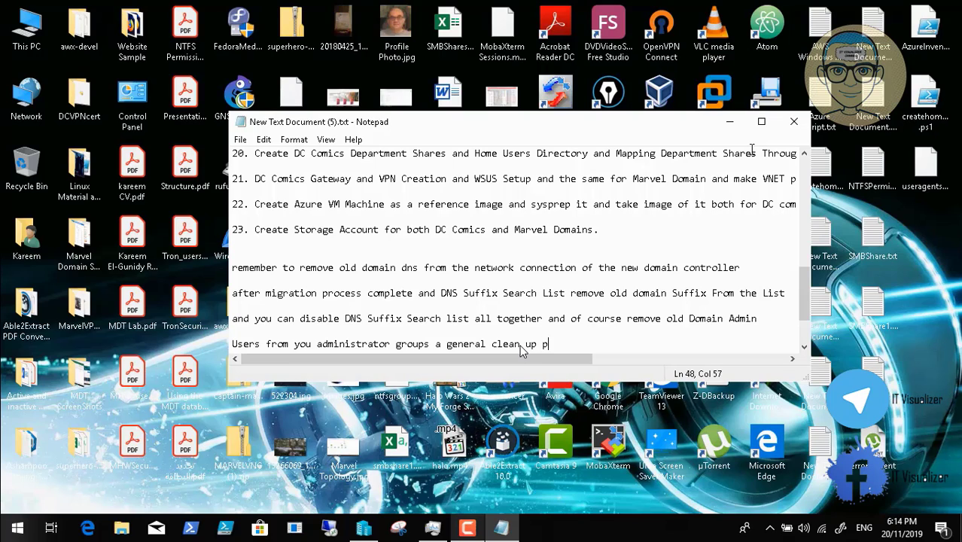
type("up process after mig")
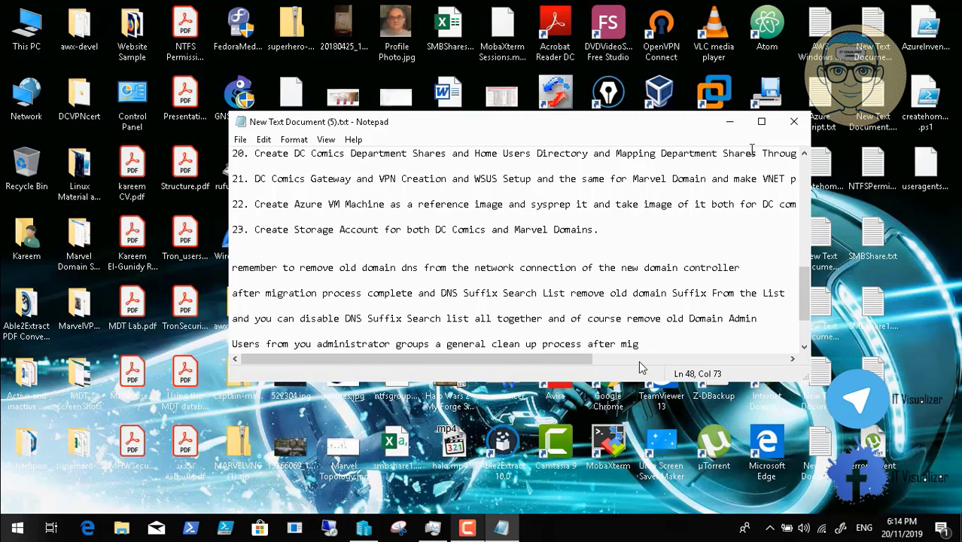
type("ration make sure")
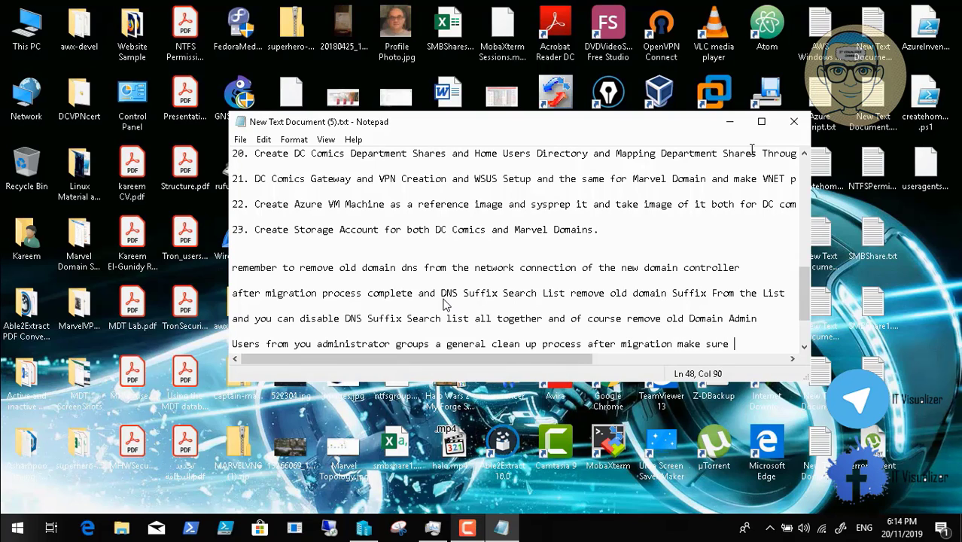
type(" nothing is re")
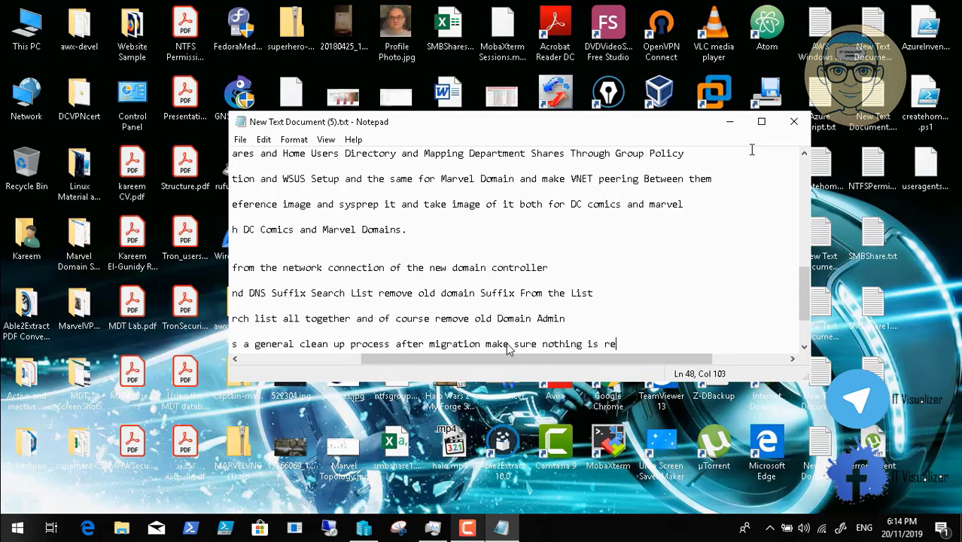
type("alte")
key("BackSpace")
key("BackSpace")
key("BackSpace")
key("BackSpace")
type("lated")
Finish it on a new line with 'to the old domain in your new created Domain.'.
key("Return")
key("Return")
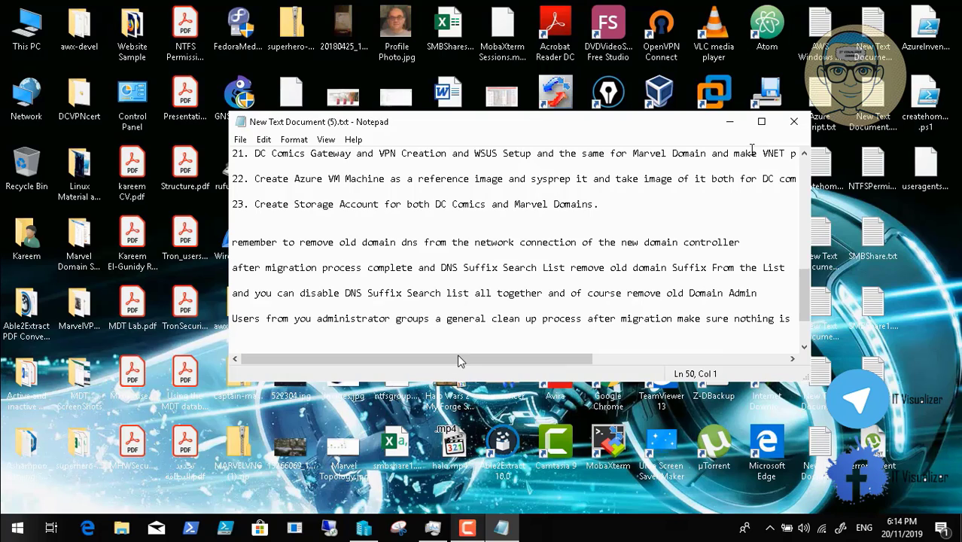
type("to the old omain")
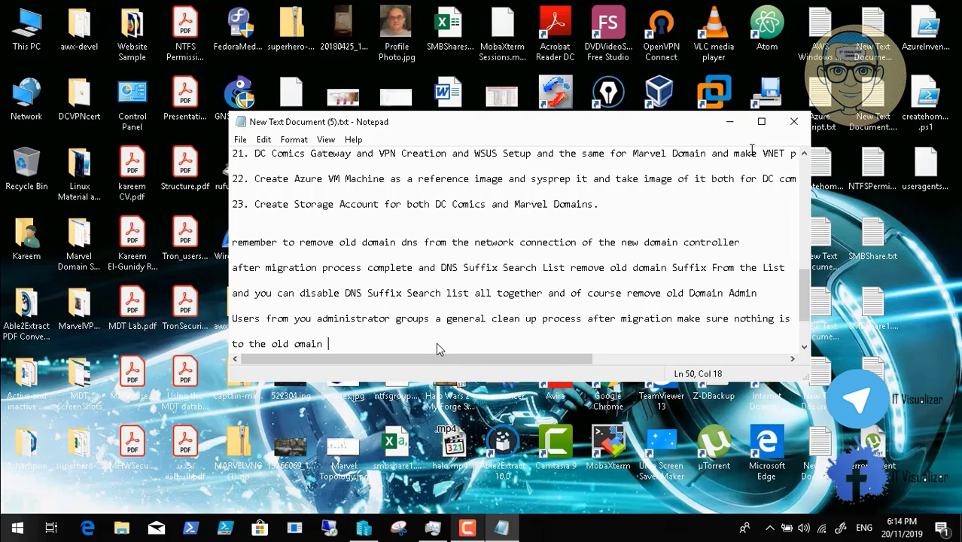
key("BackSpace")
key("BackSpace")
key("BackSpace")
key("BackSpace")
key("BackSpace")
key("BackSpace")
type("domain in ")
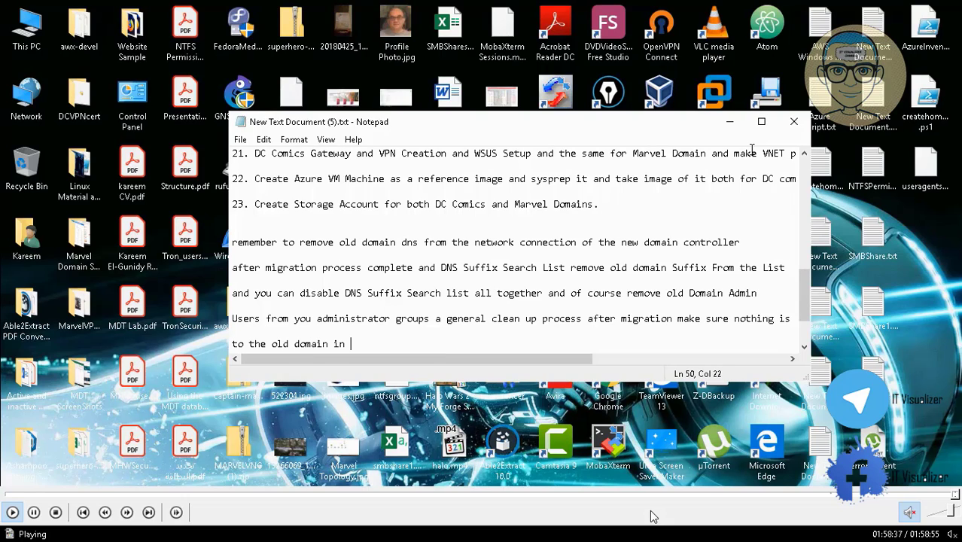
type("your new created")
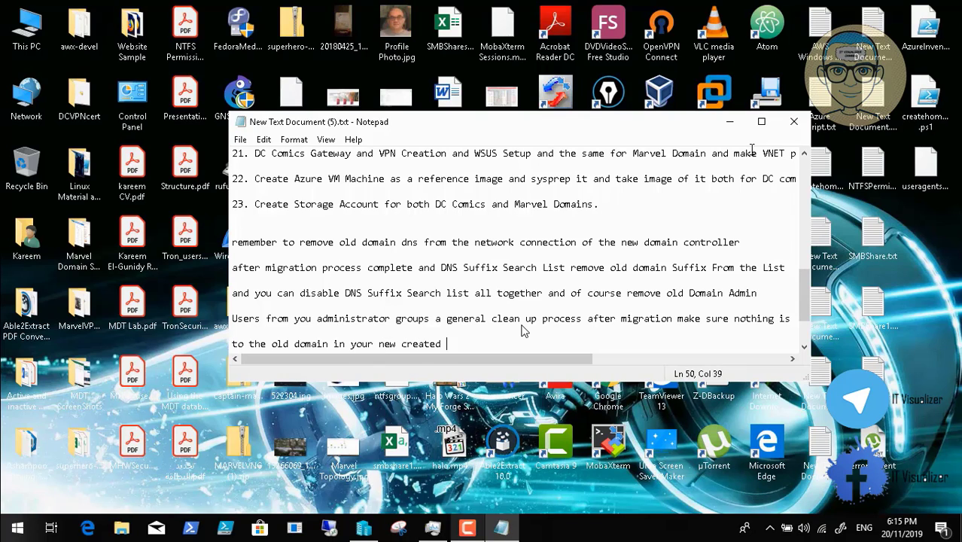
type(" Domain.")
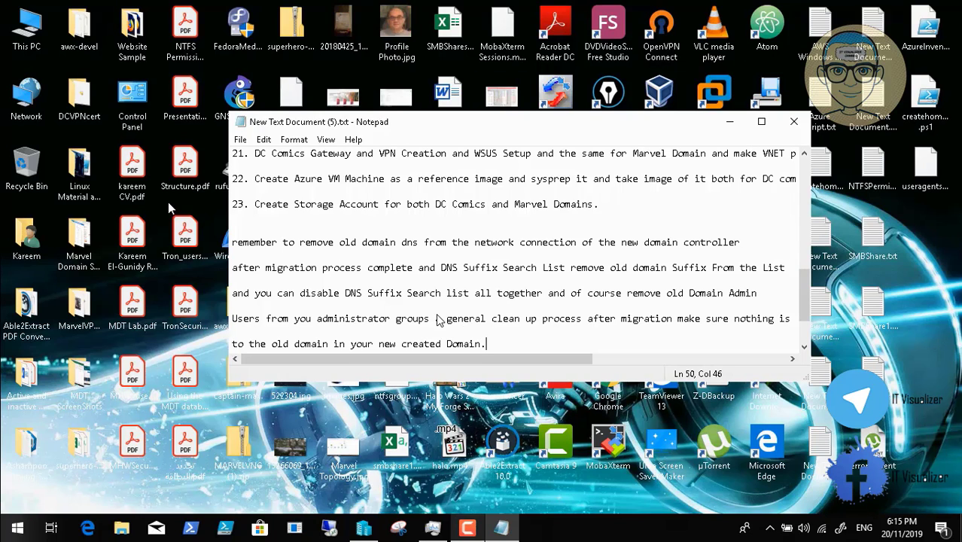
Exit full screen, close the video player and minimize the chat window.
double_click(436, 314)
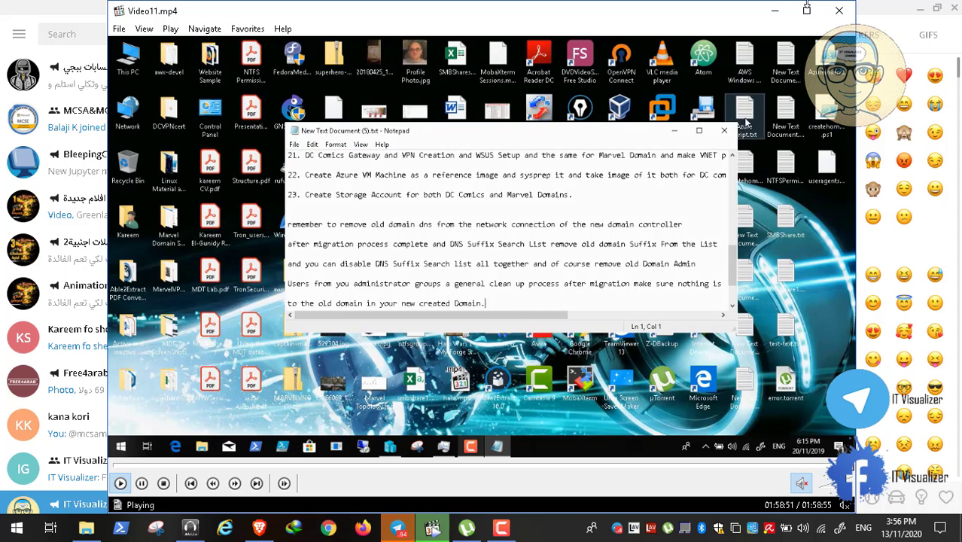
left_click(841, 13)
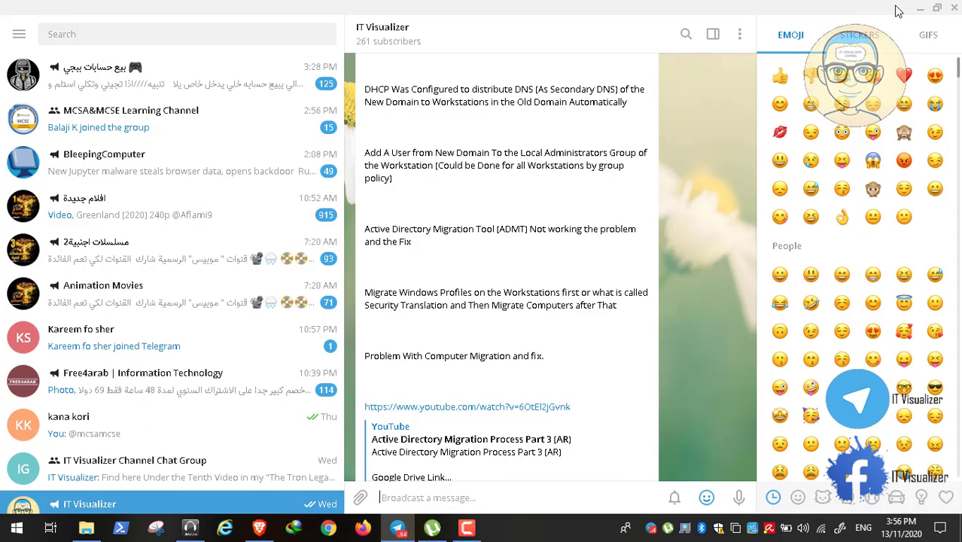
left_click(919, 9)
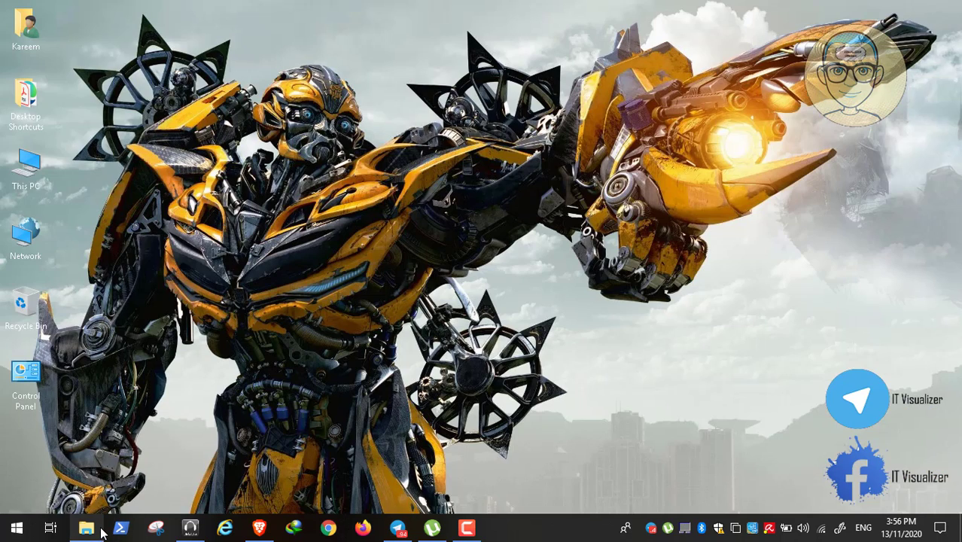
Open Migration Process.jpg from D:\ADToolsCollection\Tron Lab Scripts.
left_click(86, 528)
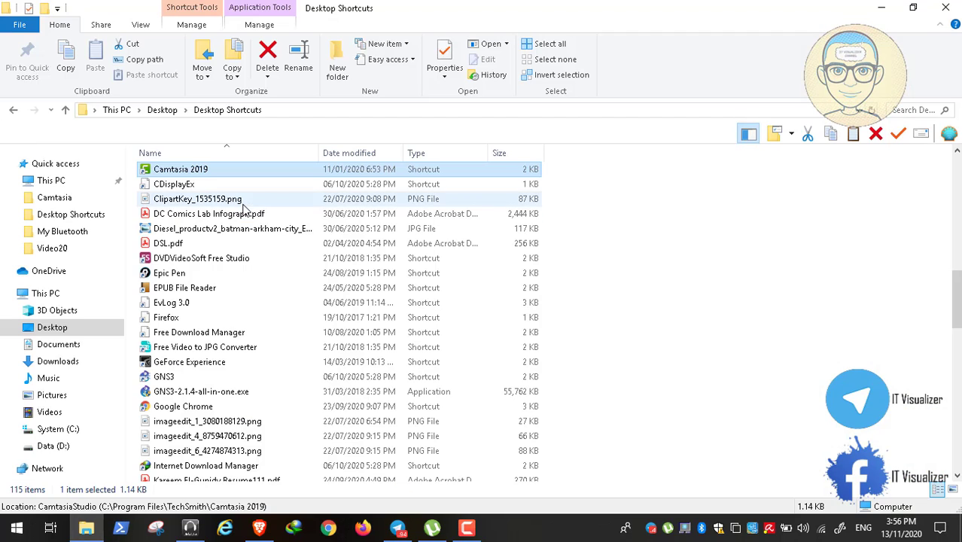
left_click(64, 448)
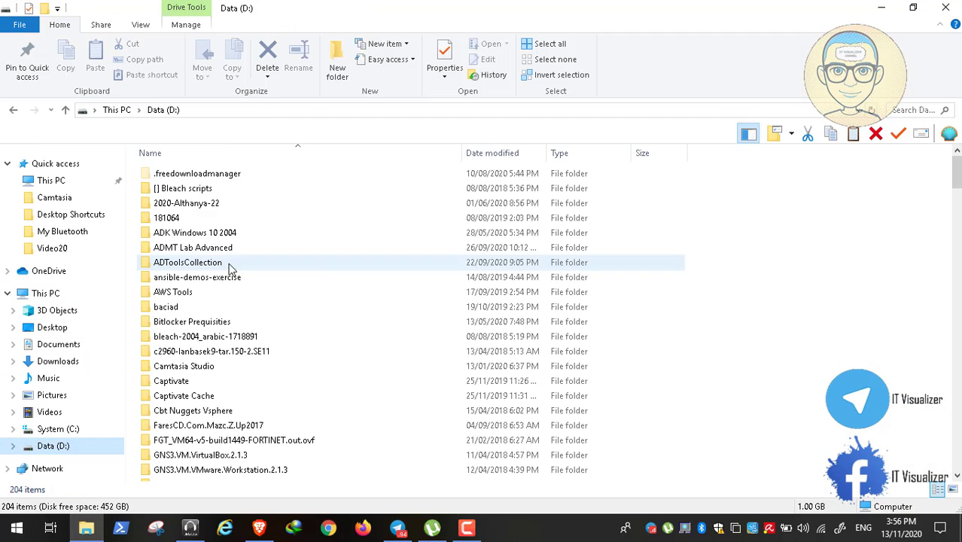
left_click(193, 249)
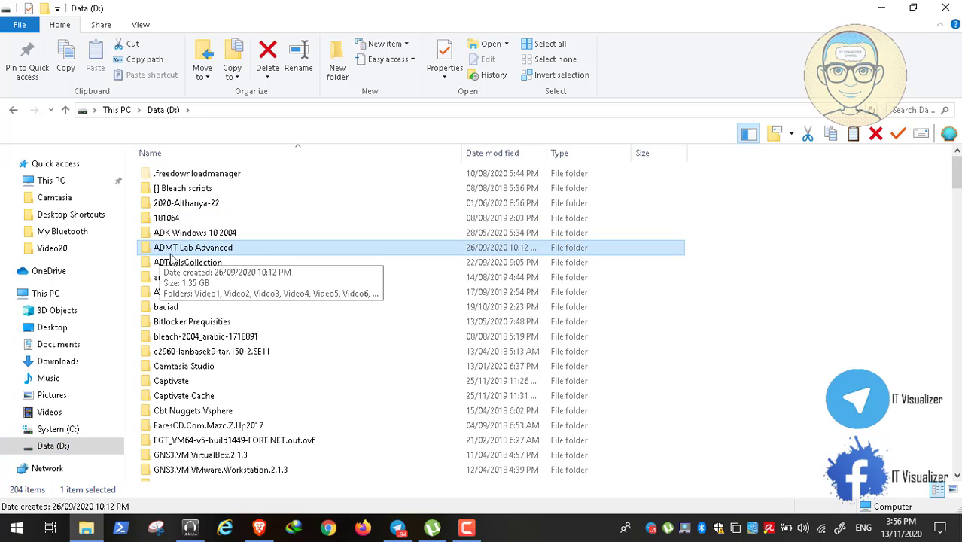
double_click(199, 264)
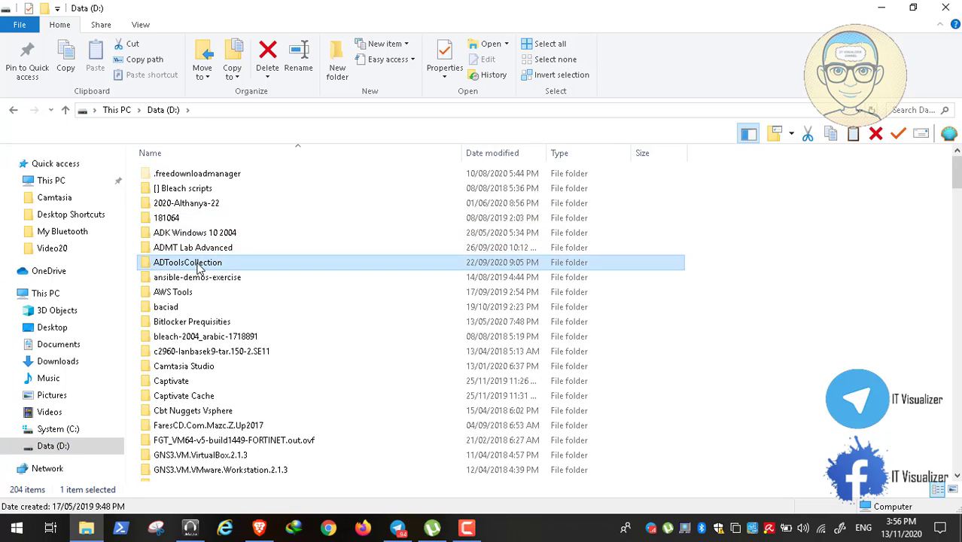
double_click(193, 459)
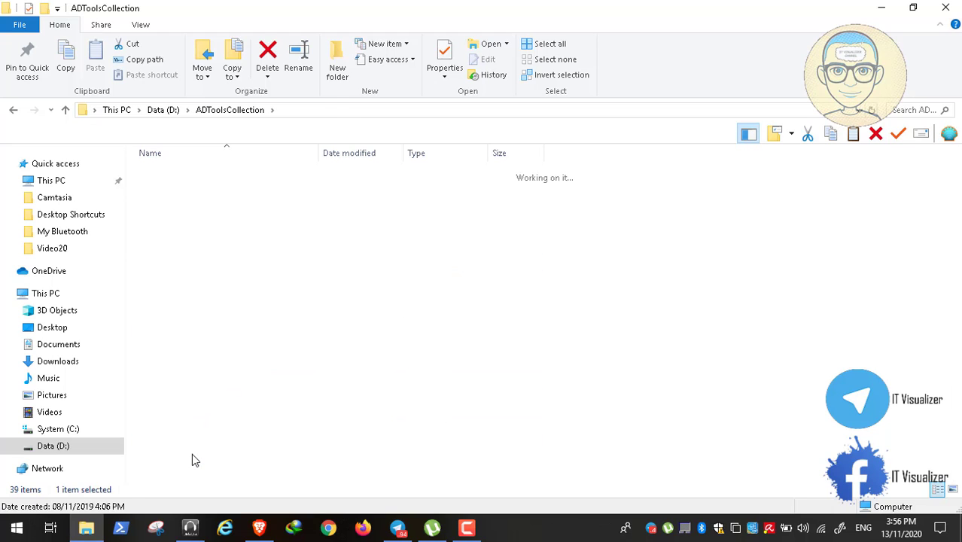
left_click(188, 192)
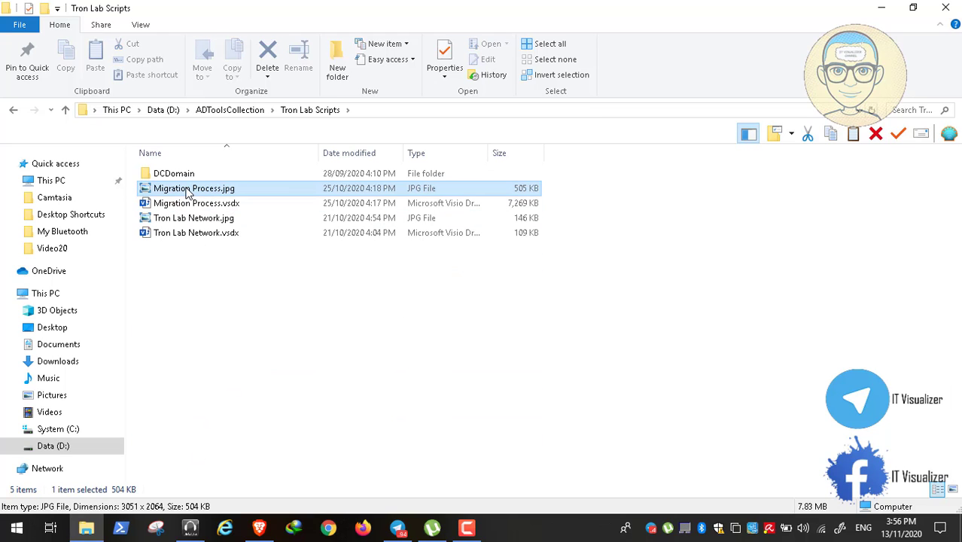
double_click(189, 192)
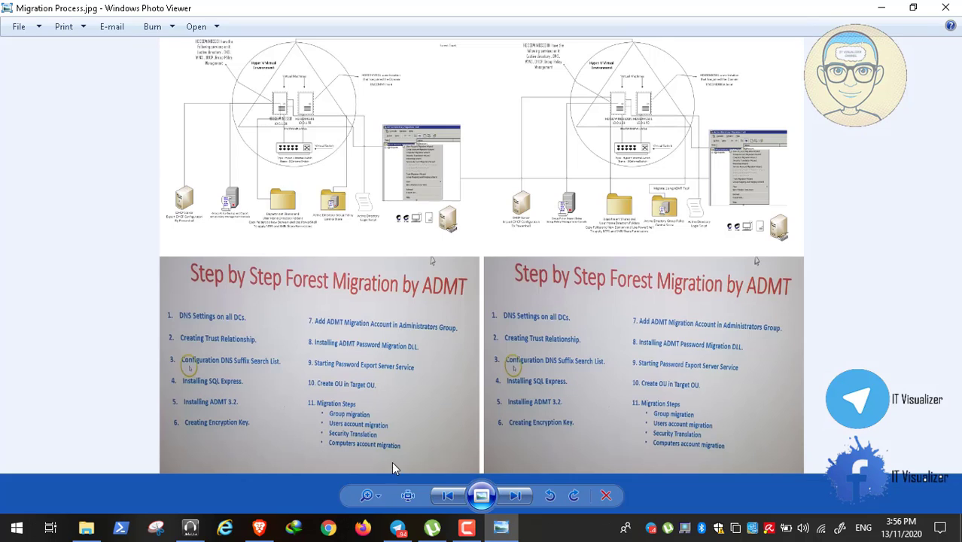
View the forest migration step list at actual size, panning across the numbered steps, then close it.
left_click(408, 495)
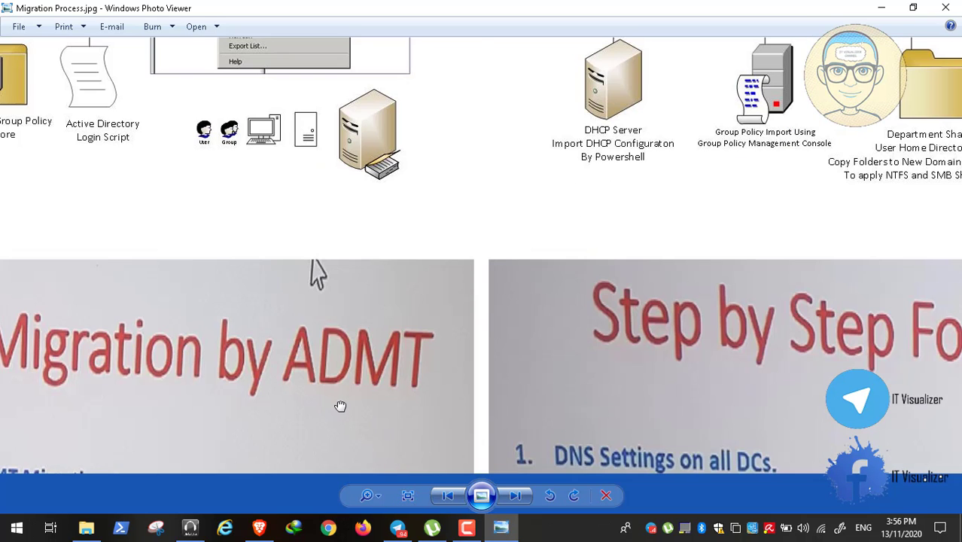
left_click_drag(341, 407, 883, 46)
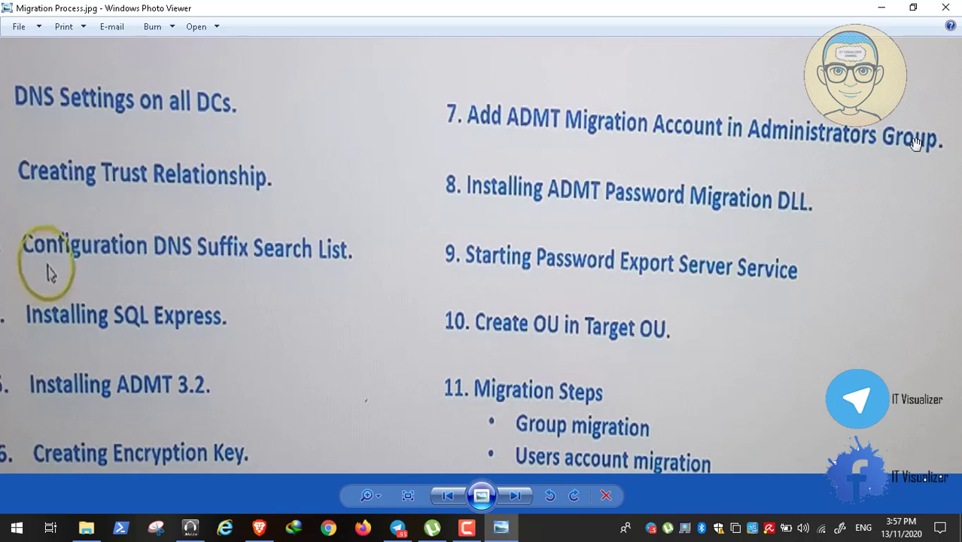
left_click_drag(223, 409, 291, 366)
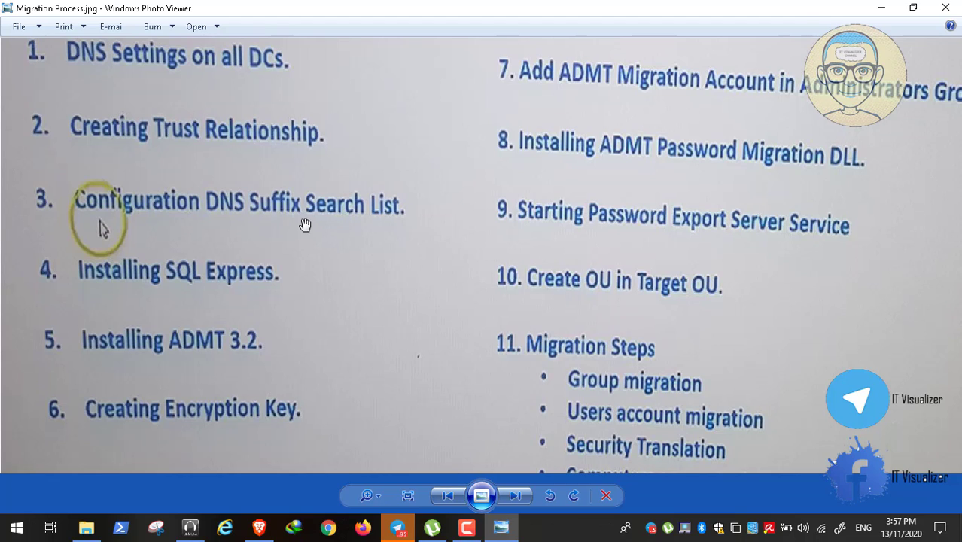
left_click_drag(307, 220, 313, 318)
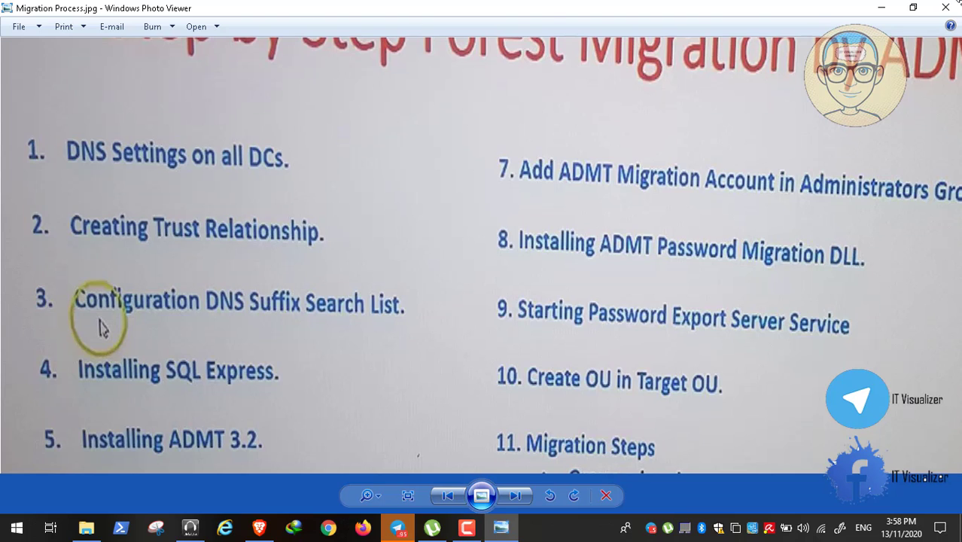
left_click(949, 9)
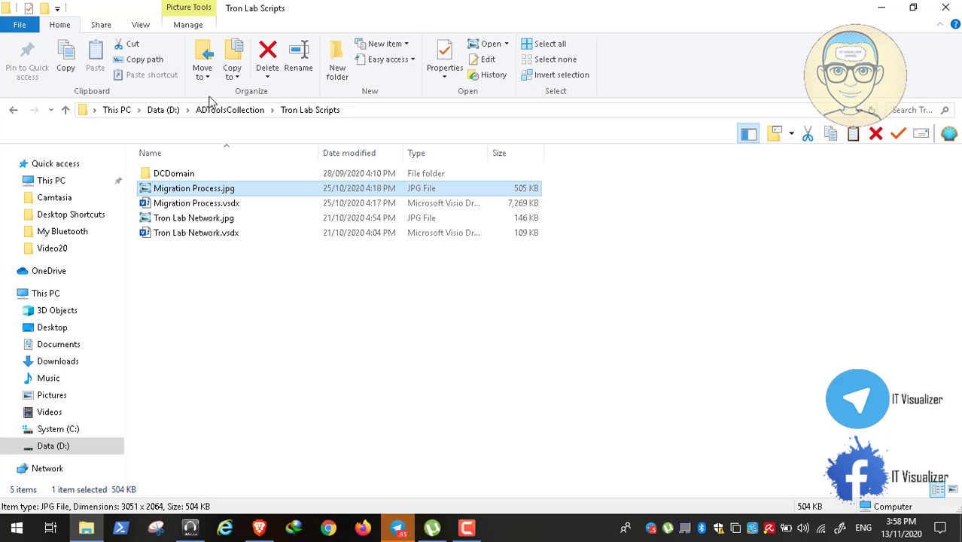
Play Video12.mp4 from D:\ADMT Lab Advanced\Video12 in full screen.
left_click(53, 446)
left_click(469, 530)
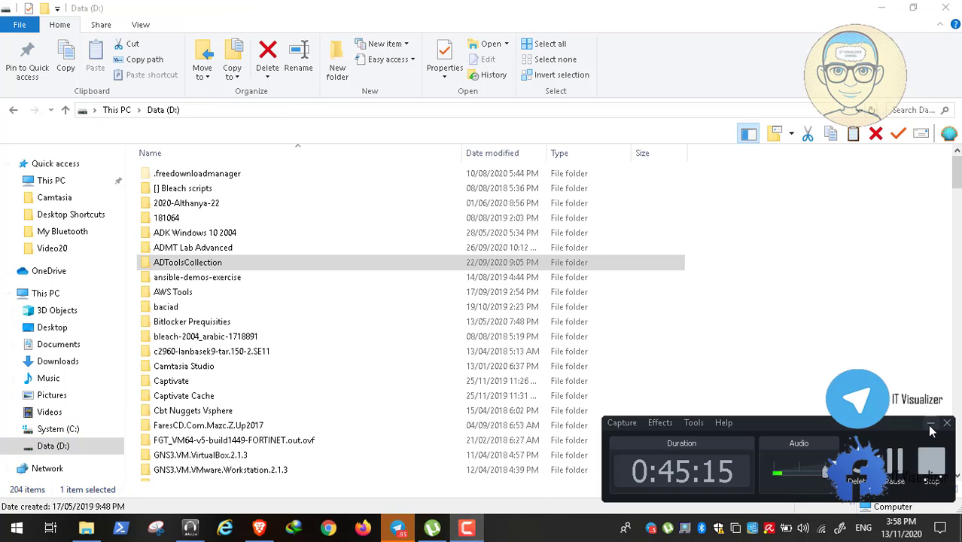
left_click(932, 425)
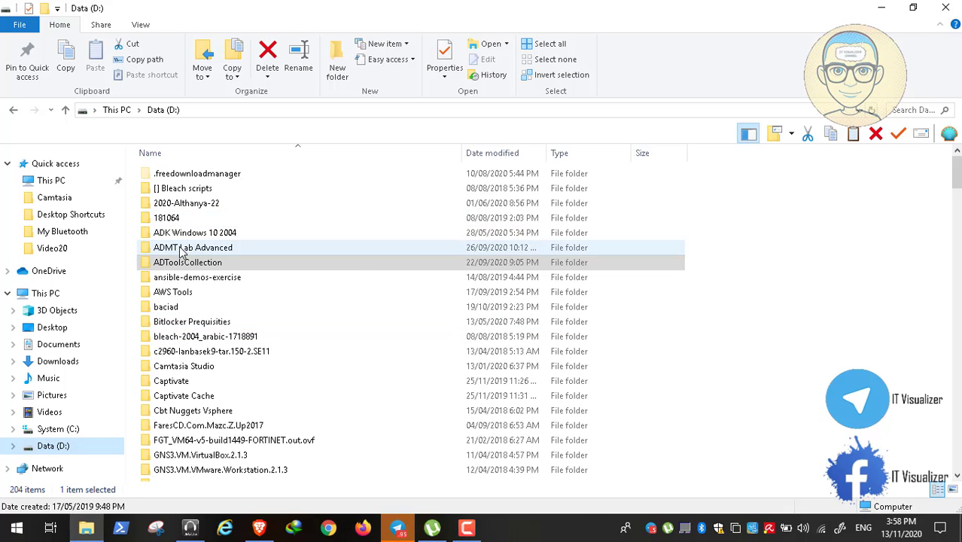
double_click(179, 247)
double_click(177, 341)
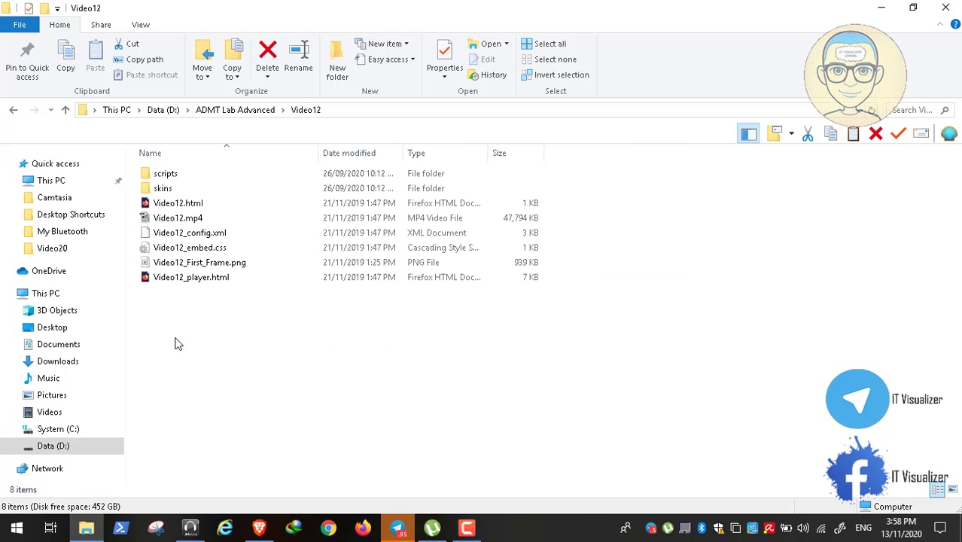
left_click(181, 219)
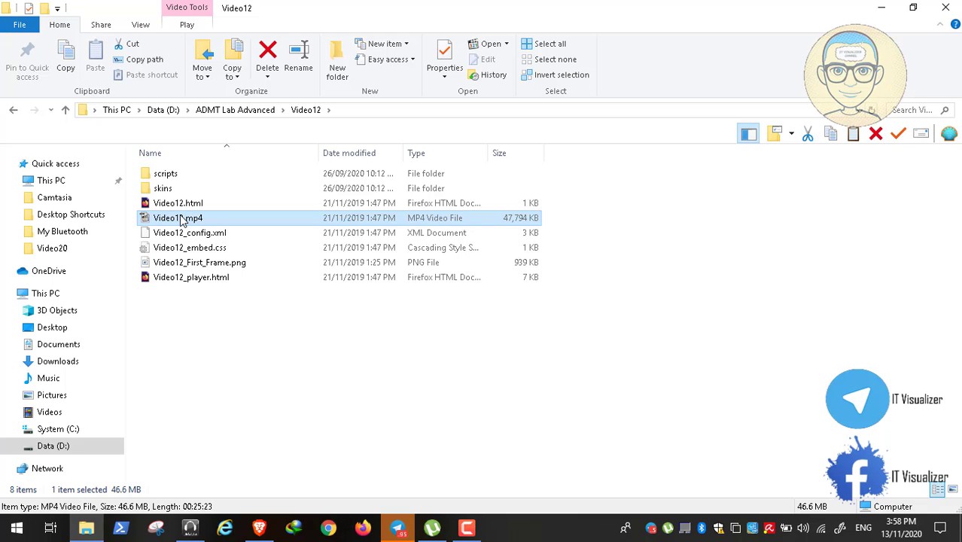
double_click(181, 218)
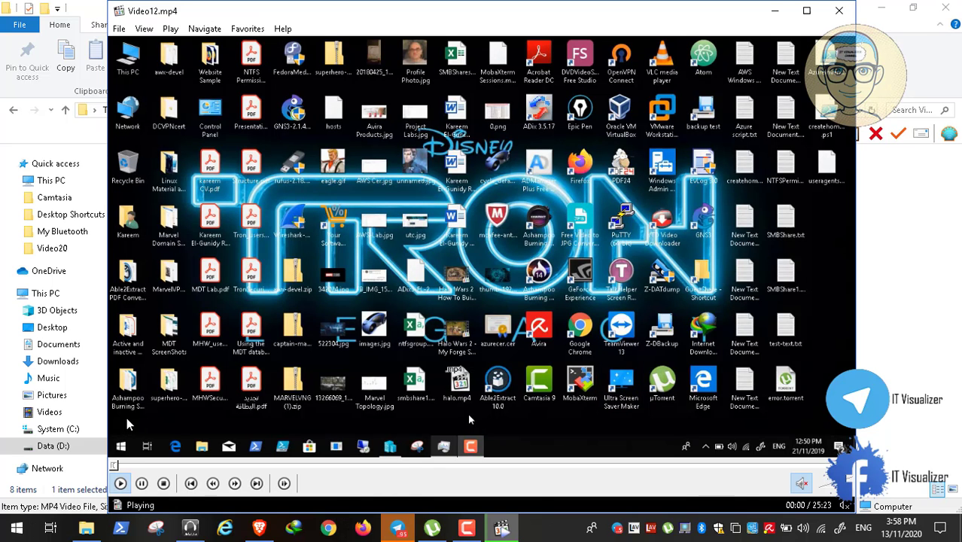
double_click(126, 417)
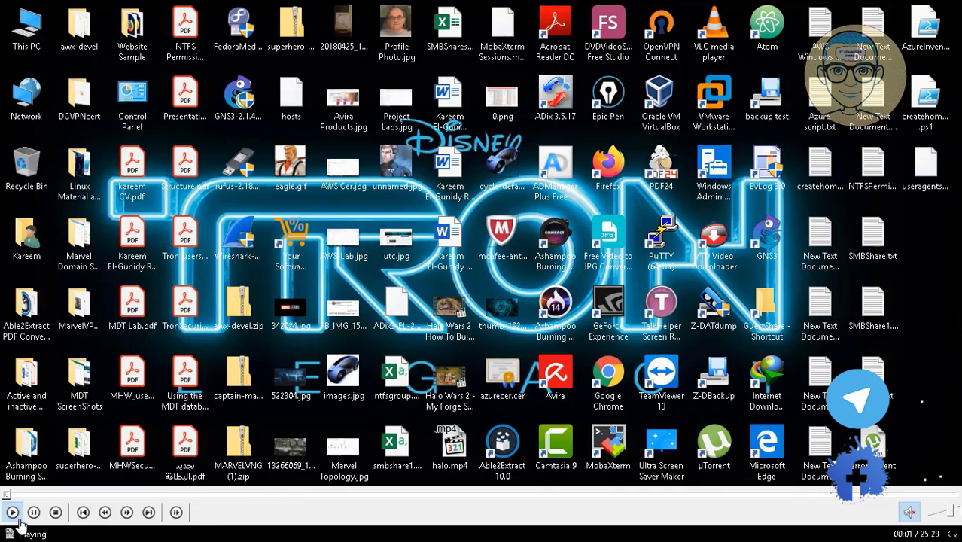
Skip the Video12 recording forward from 00:25 to about 02:57.
left_click(21, 495)
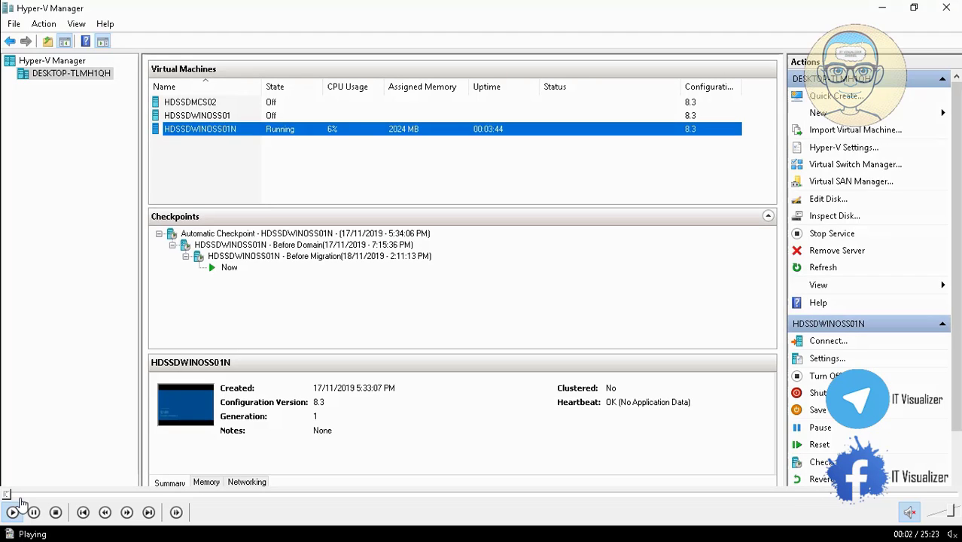
left_click_drag(22, 497, 113, 497)
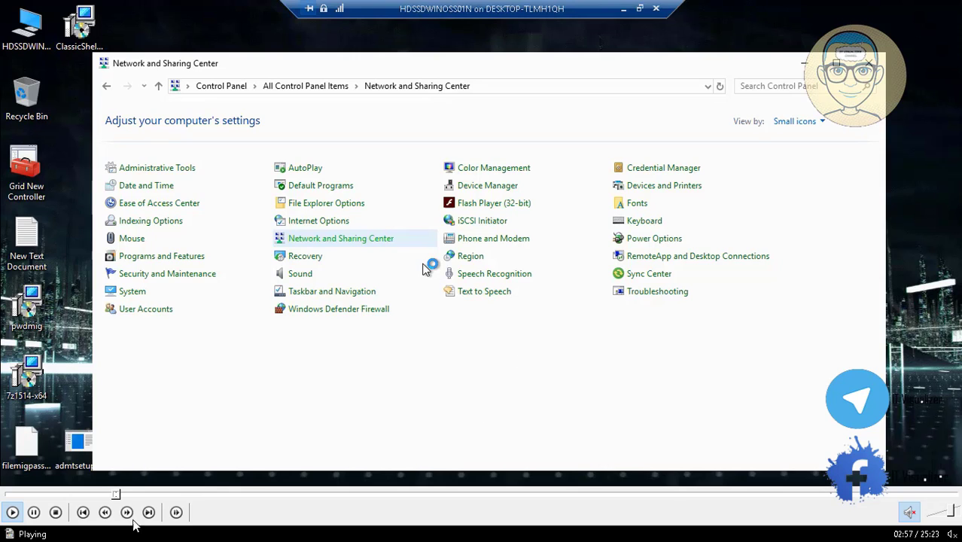
In the WINOSST adapter's IPv4 properties, delete the alternate DNS server address.
left_click(123, 495)
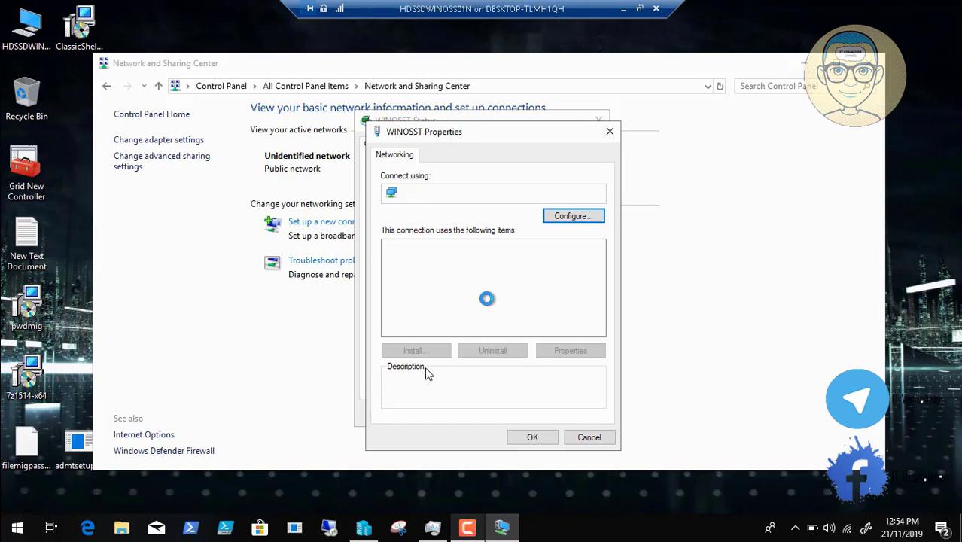
left_click(491, 307)
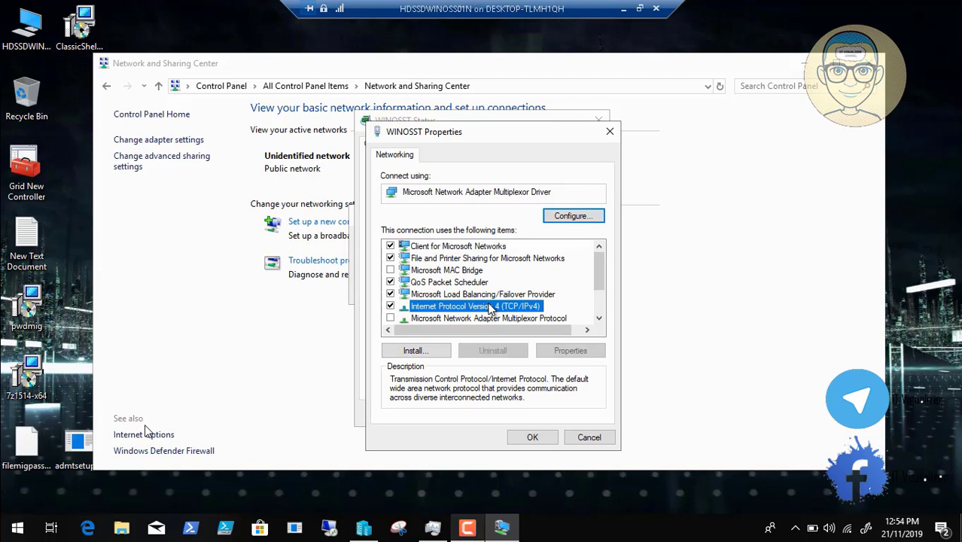
left_click(573, 351)
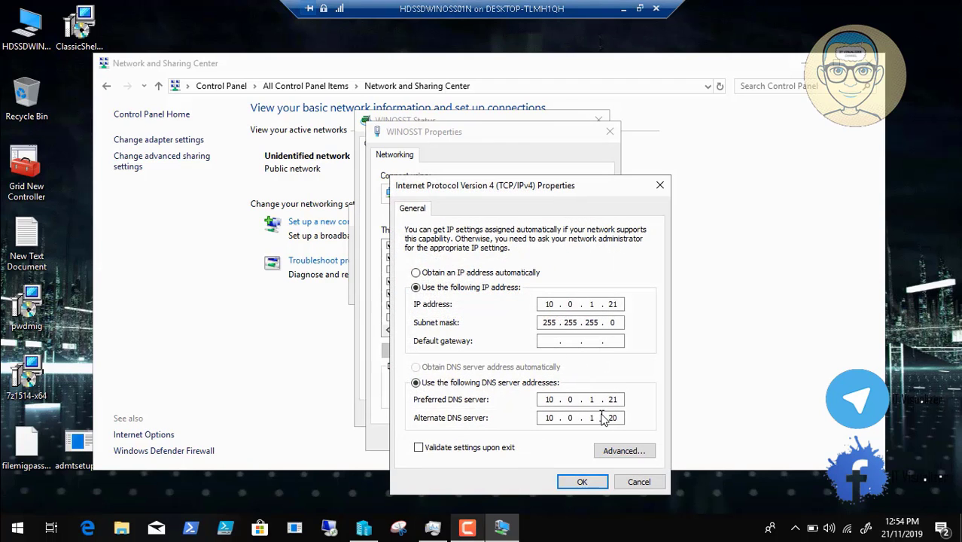
double_click(613, 418)
key("BackSpace")
Review the Advanced DNS and WINS tabs, then confirm and close all adapter dialogs.
left_click(634, 451)
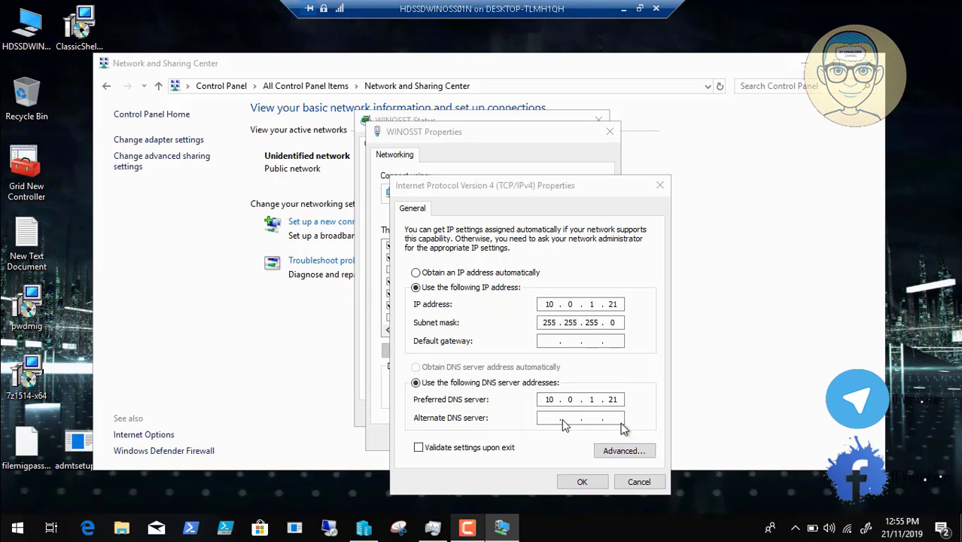
left_click(465, 198)
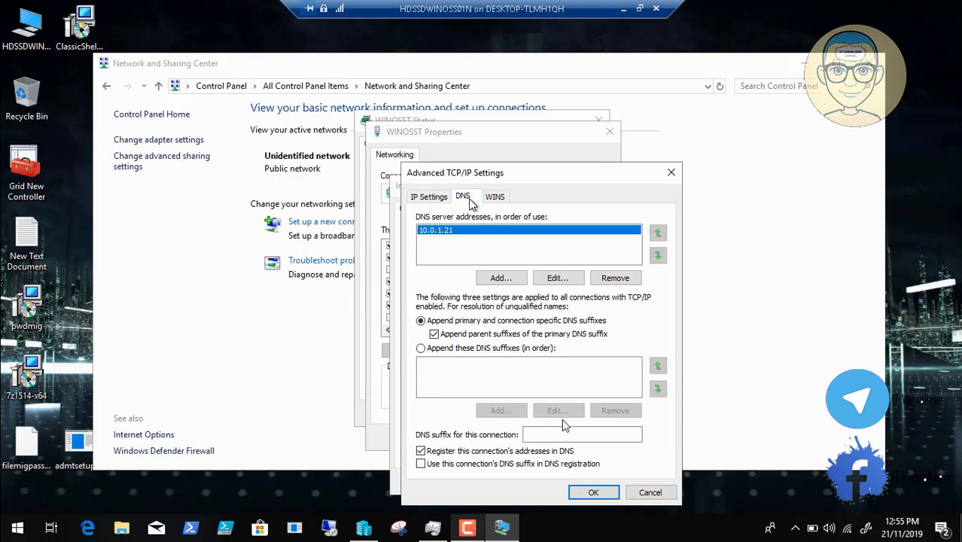
left_click(503, 197)
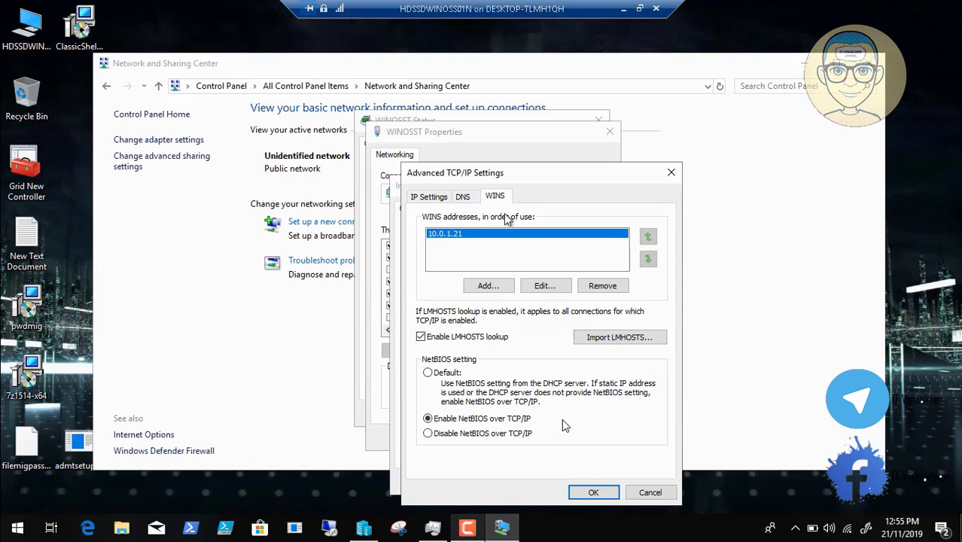
left_click(591, 491)
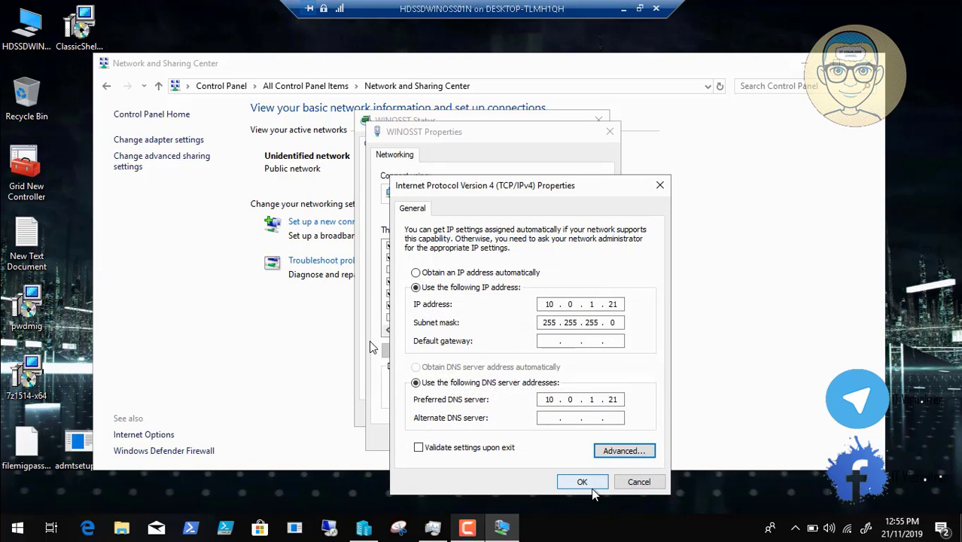
left_click(584, 482)
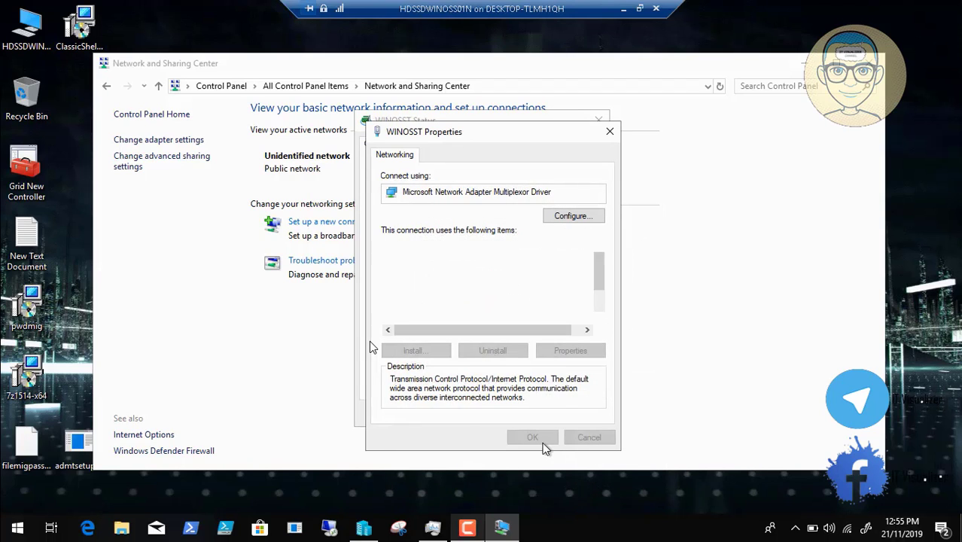
left_click(542, 441)
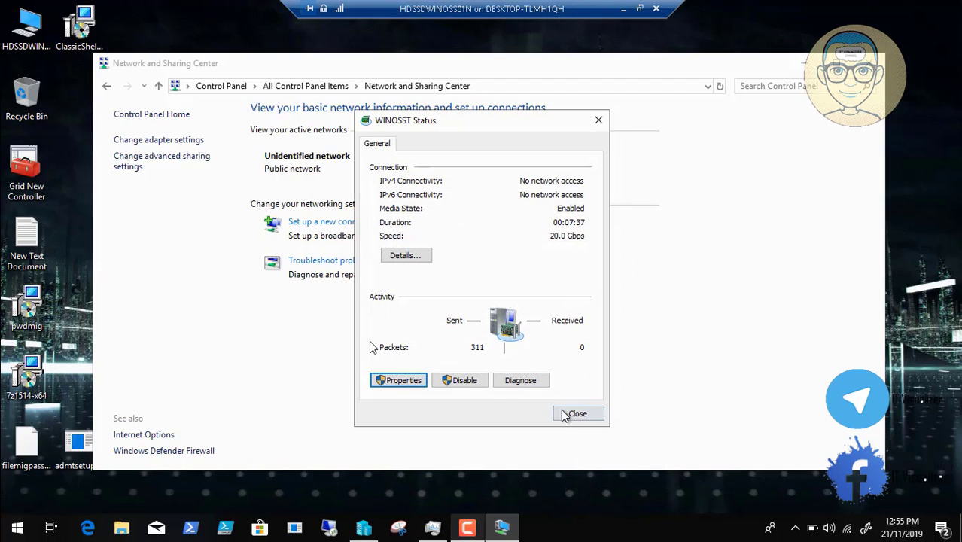
left_click(572, 414)
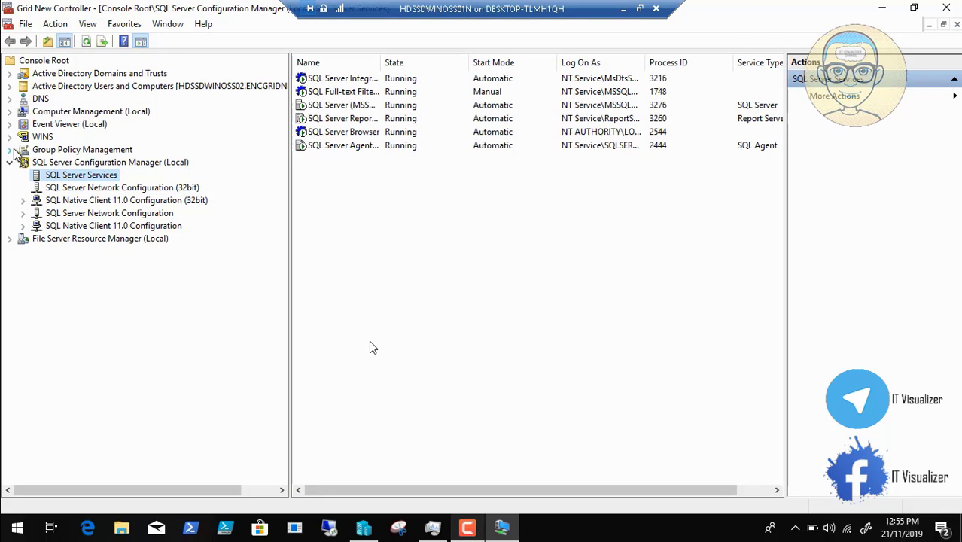
Expand the ENCGRIDNEW.LOCAL domain's linked policies and edit Default Domain Policy.
left_click(9, 149)
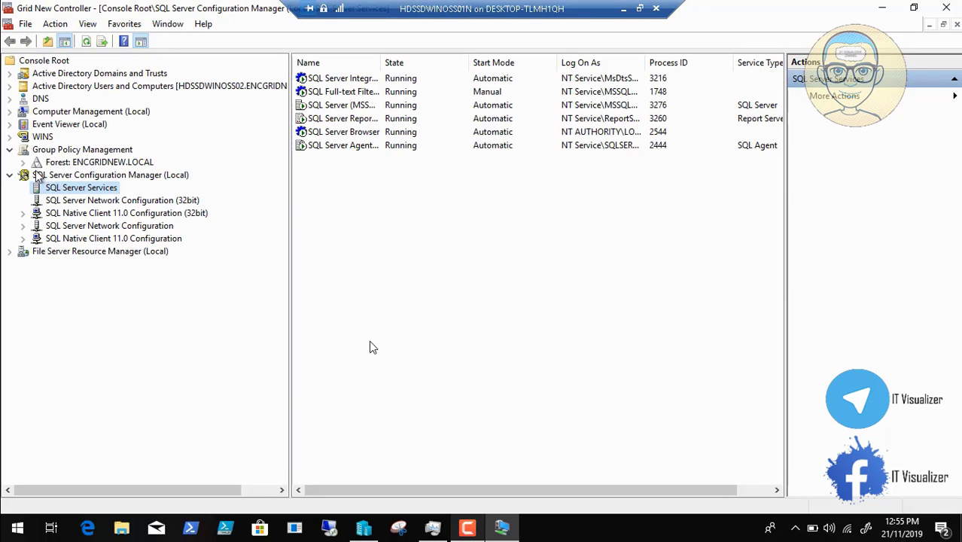
left_click(23, 162)
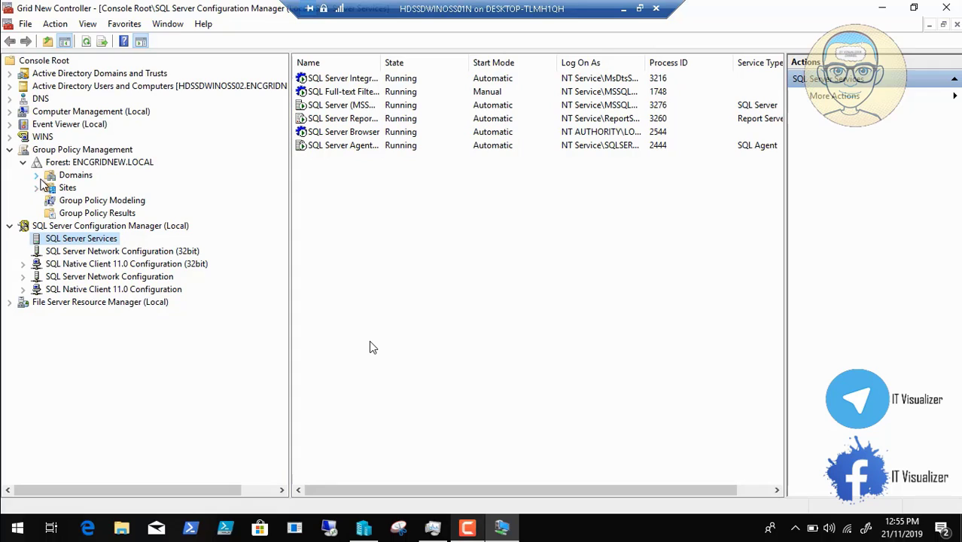
left_click(37, 175)
left_click(50, 188)
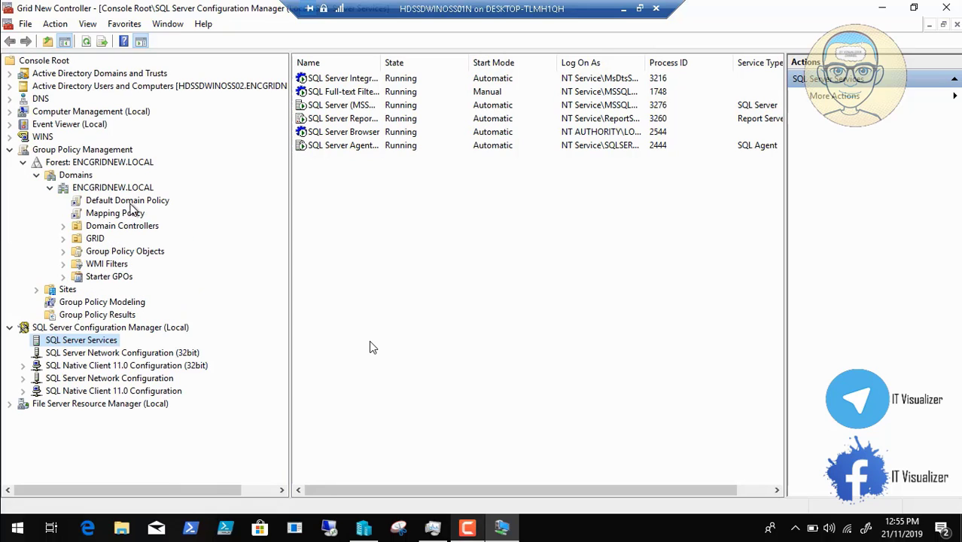
left_click(131, 202)
right_click(131, 202)
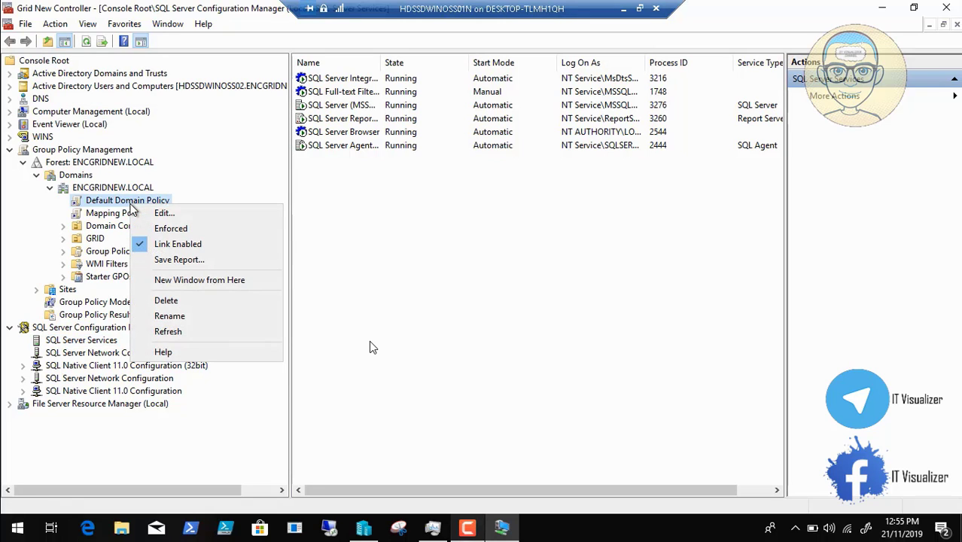
left_click(163, 213)
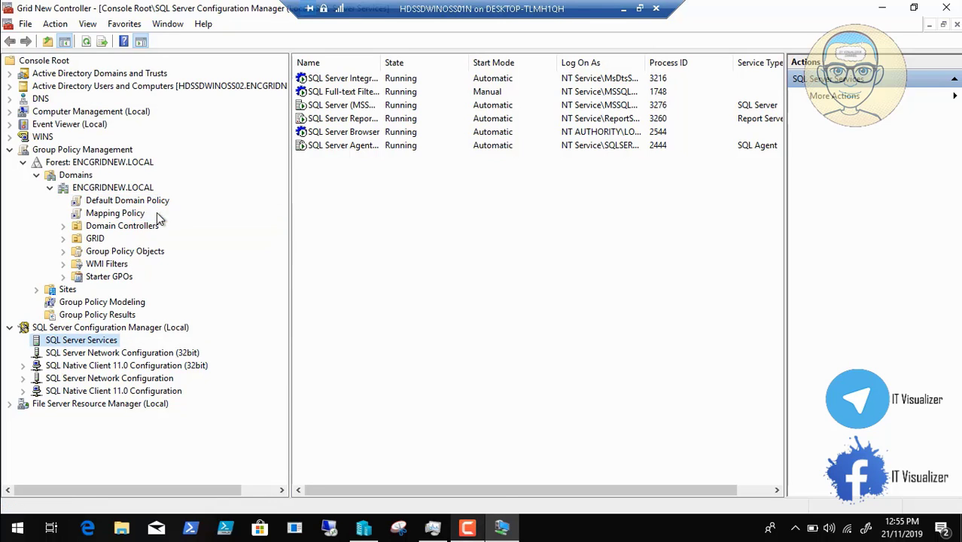
left_click(34, 515)
Jump the recording to 04:35, where Default Domain Policy is open in the editor.
mouse_move(11, 520)
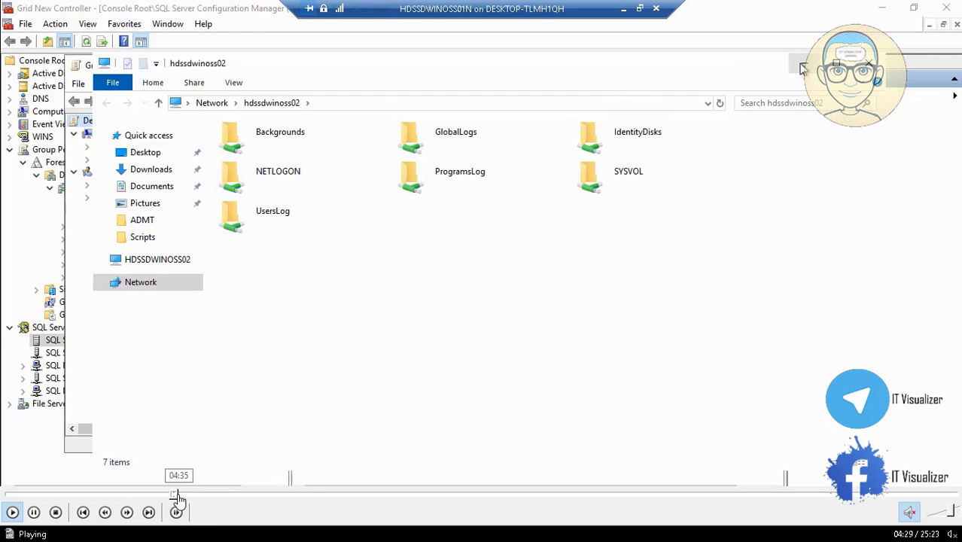
left_click(178, 494)
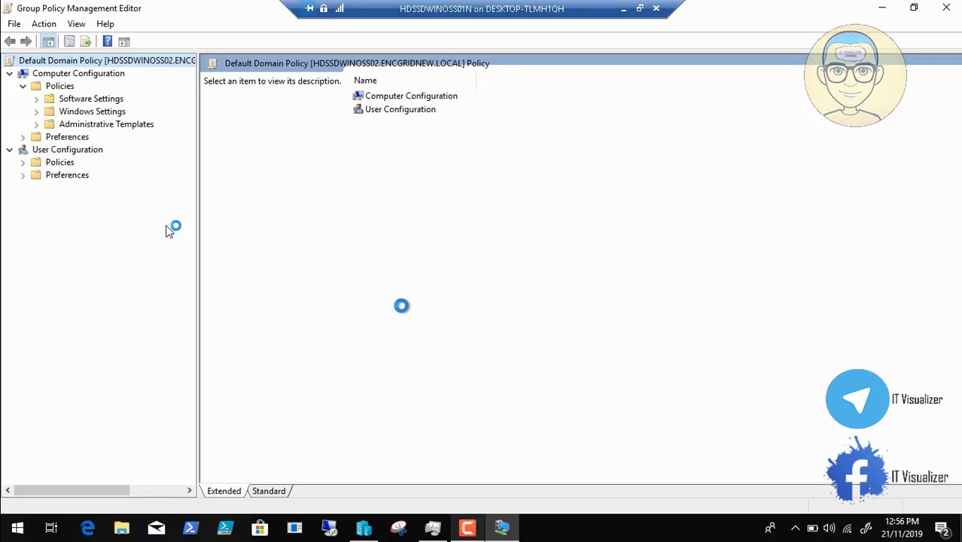
Go to Network > DNS Client in Default Domain Policy and select DNS suffix search list.
mouse_move(278, 493)
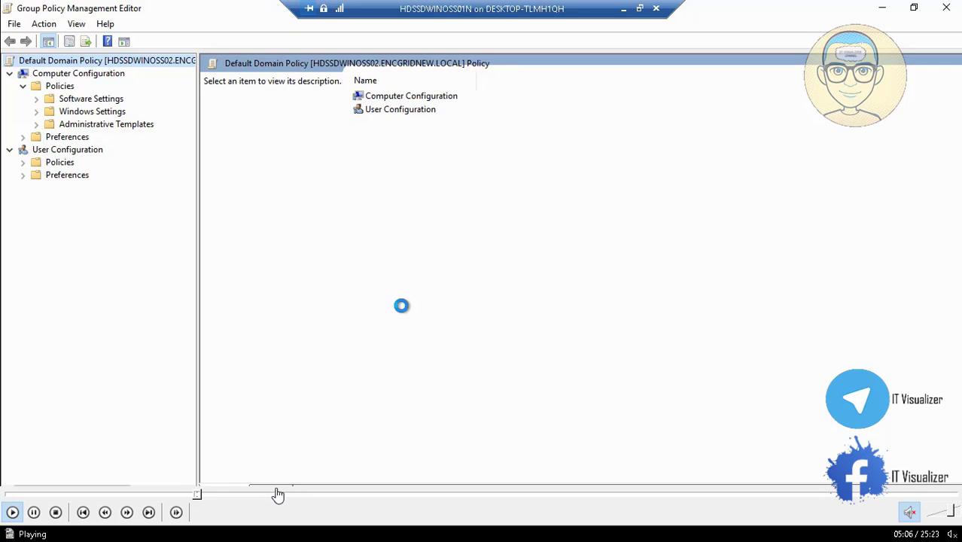
left_click(213, 497)
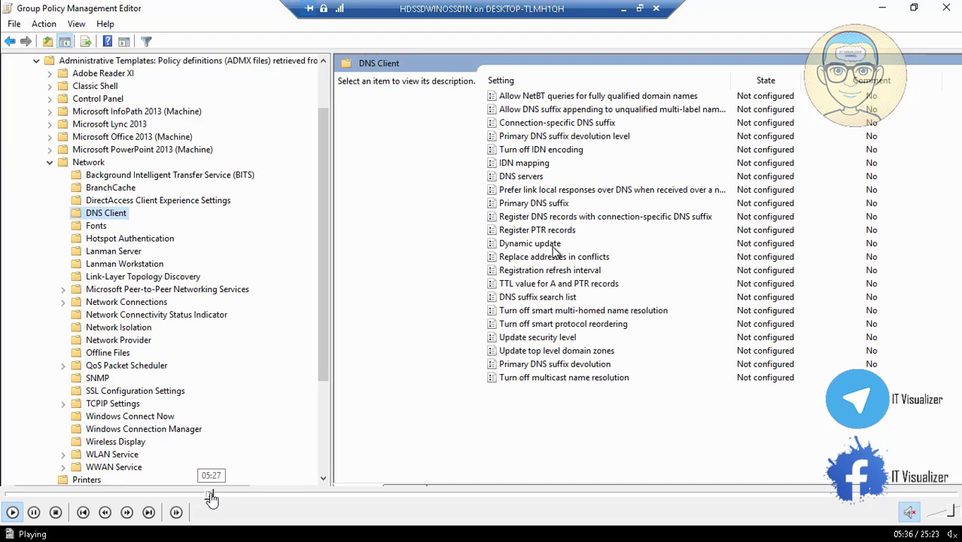
left_click(211, 497)
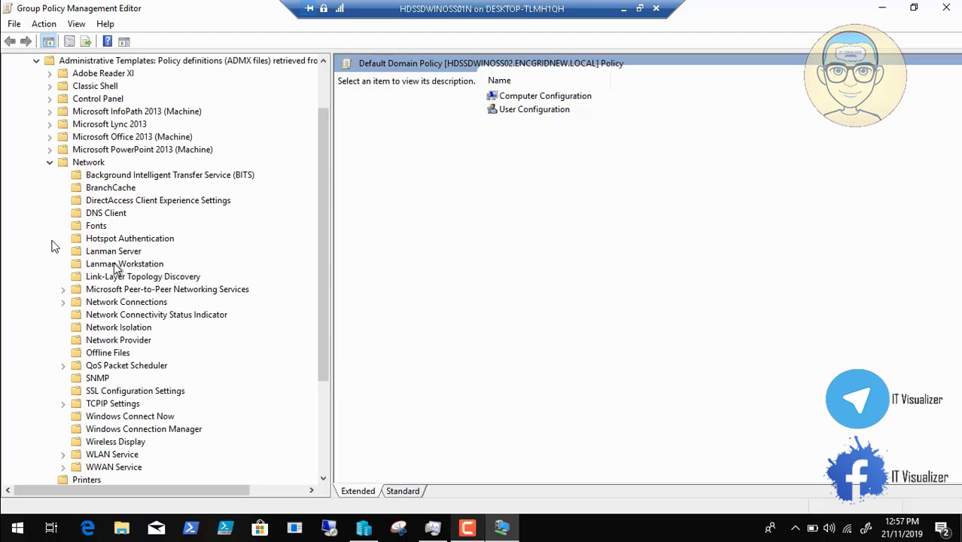
left_click(112, 214)
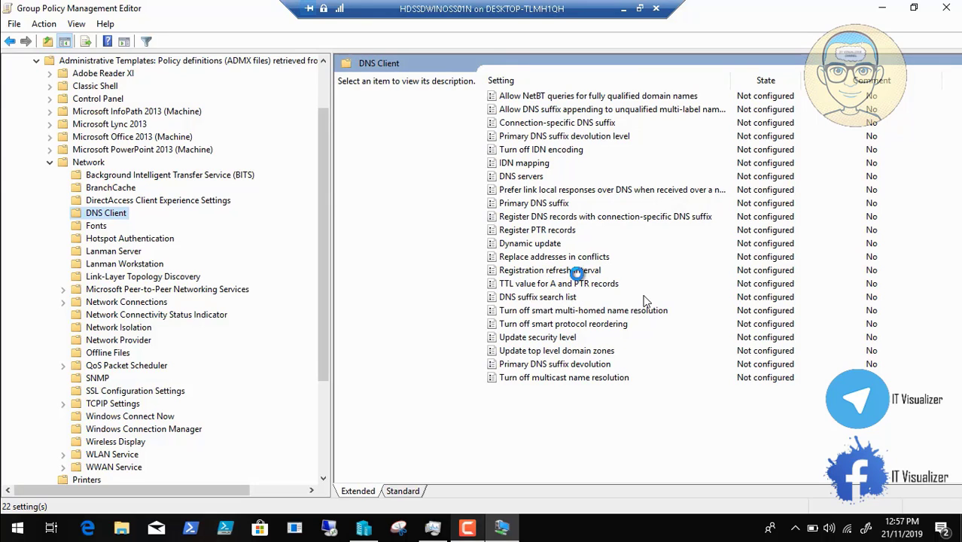
left_click(573, 298)
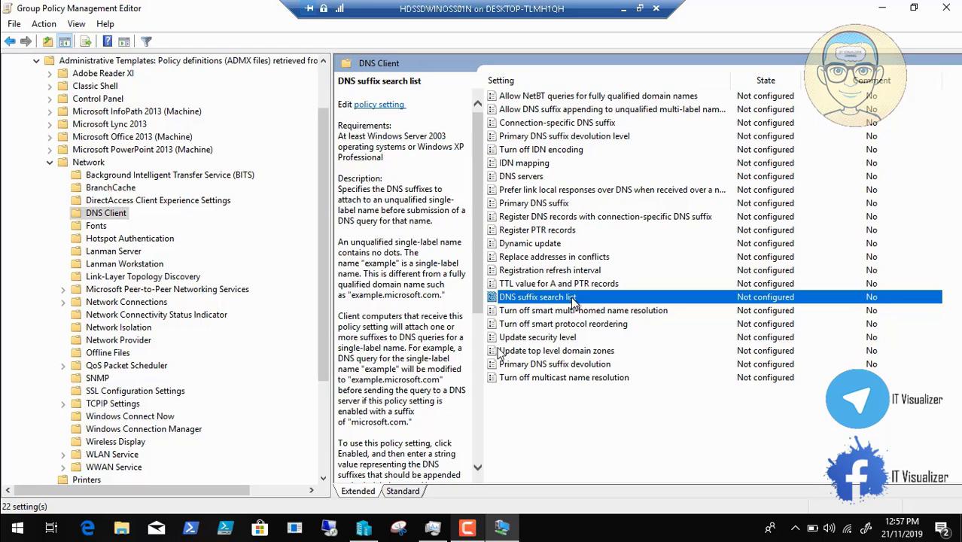
Skip the recording from 06:15 past the ipconfig /all output to 06:30, the lab desktop.
mouse_move(224, 503)
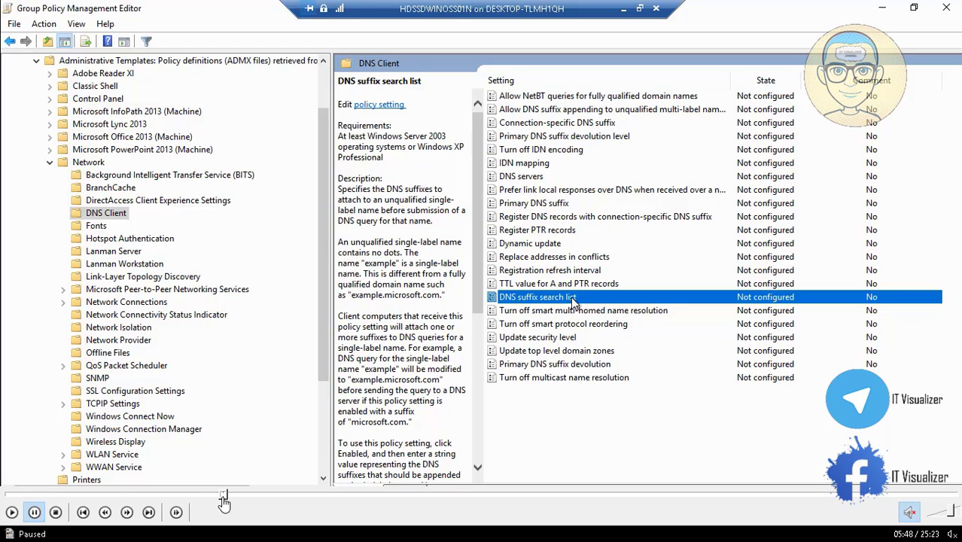
left_click(233, 497)
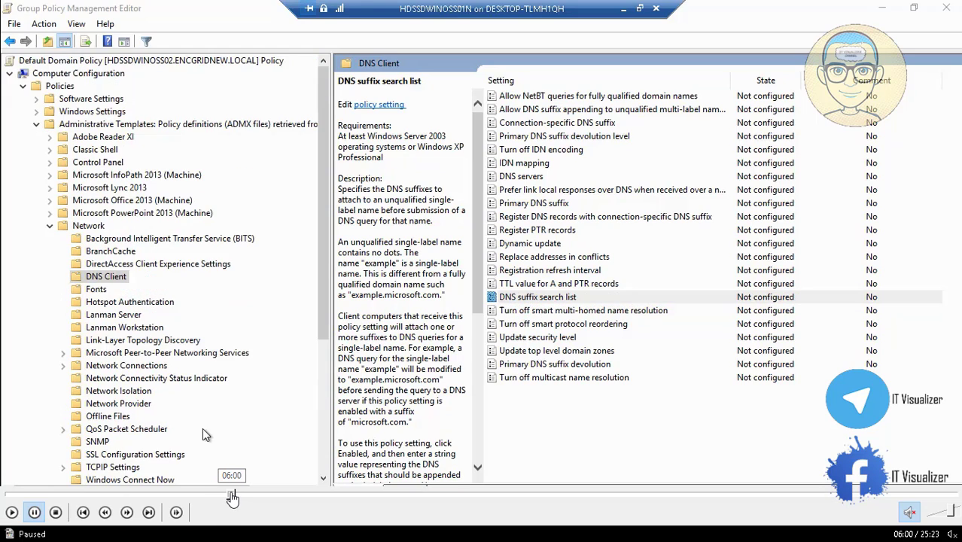
left_click(234, 498)
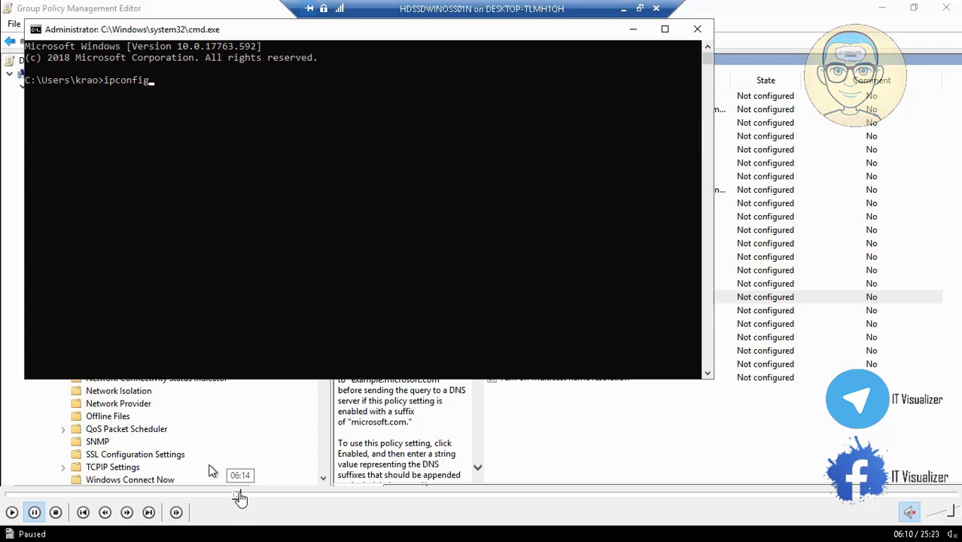
left_click(239, 497)
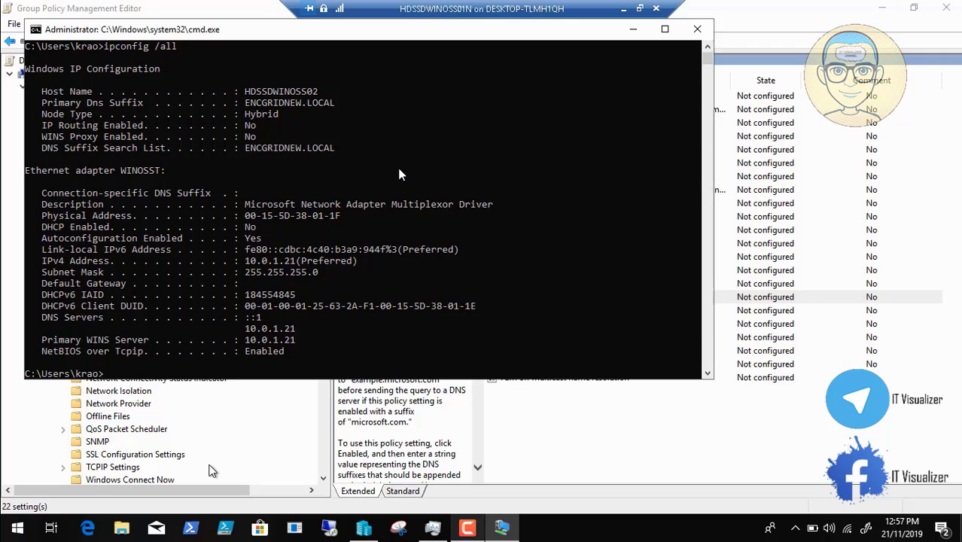
mouse_move(246, 510)
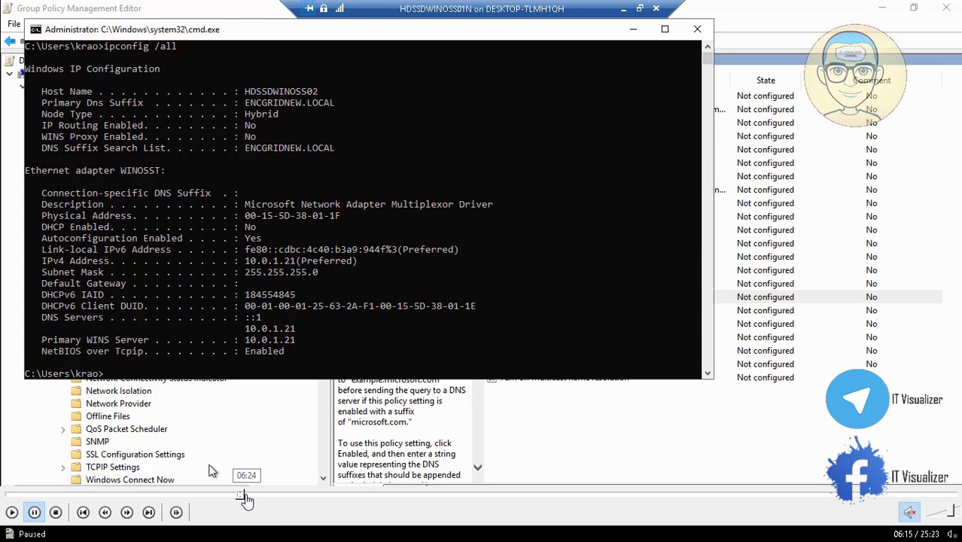
left_click(247, 496)
left_click(251, 496)
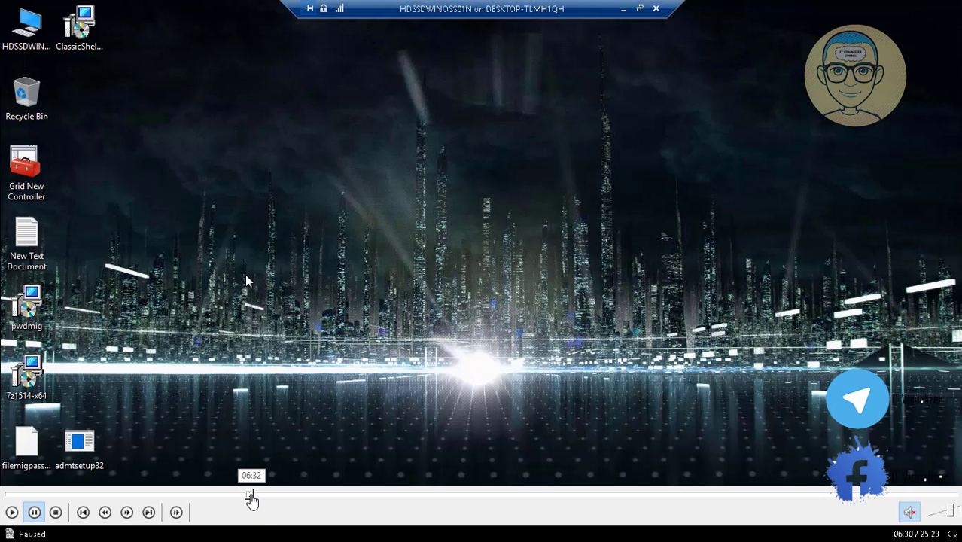
Skip from 06:30 past the NETLOGON logon-script edits to the 09:00 Start menu.
left_click(253, 496)
left_click(263, 496)
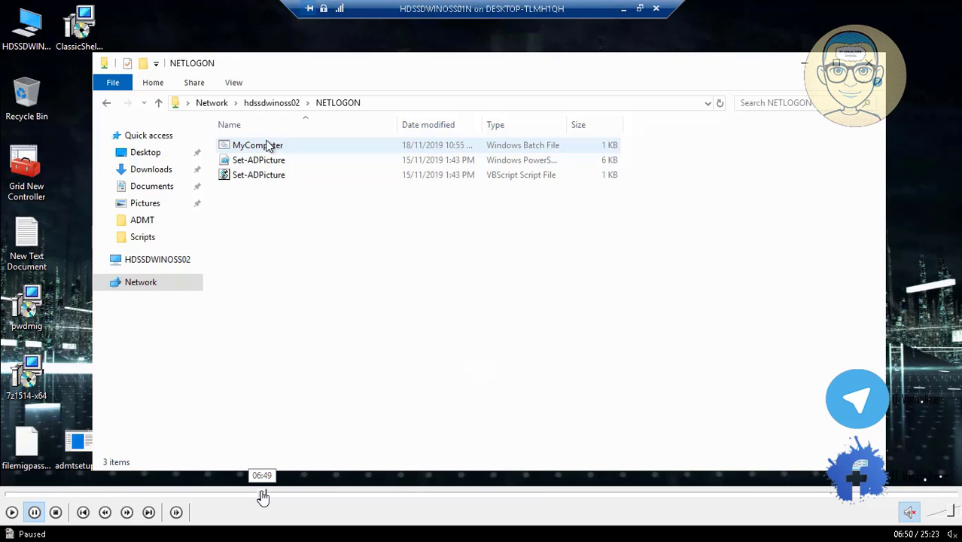
left_click(271, 496)
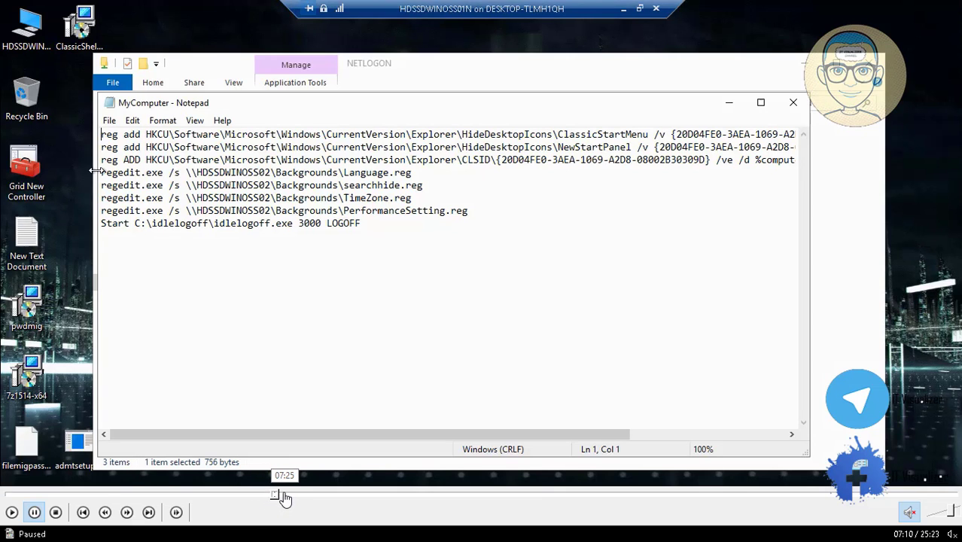
left_click(284, 498)
left_click(302, 499)
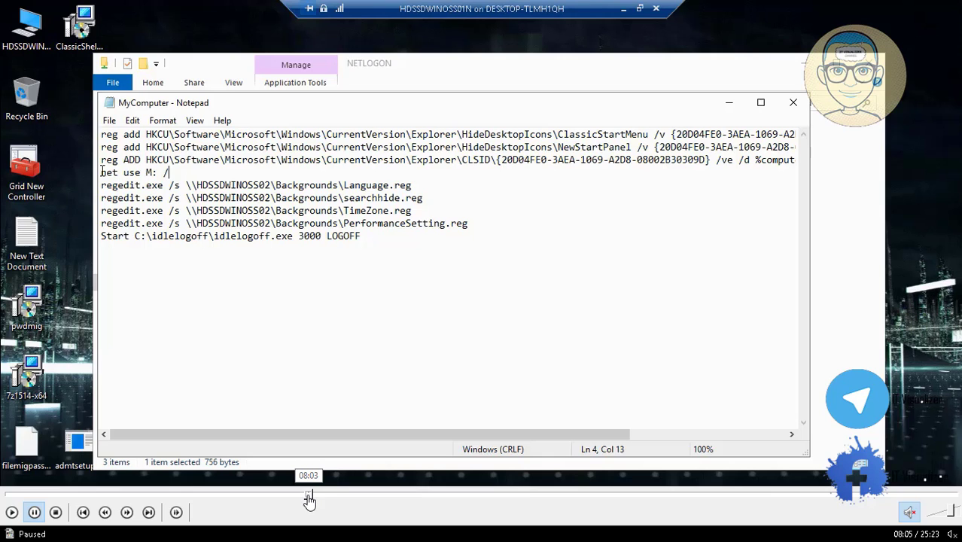
left_click(313, 498)
left_click(332, 498)
left_click(344, 499)
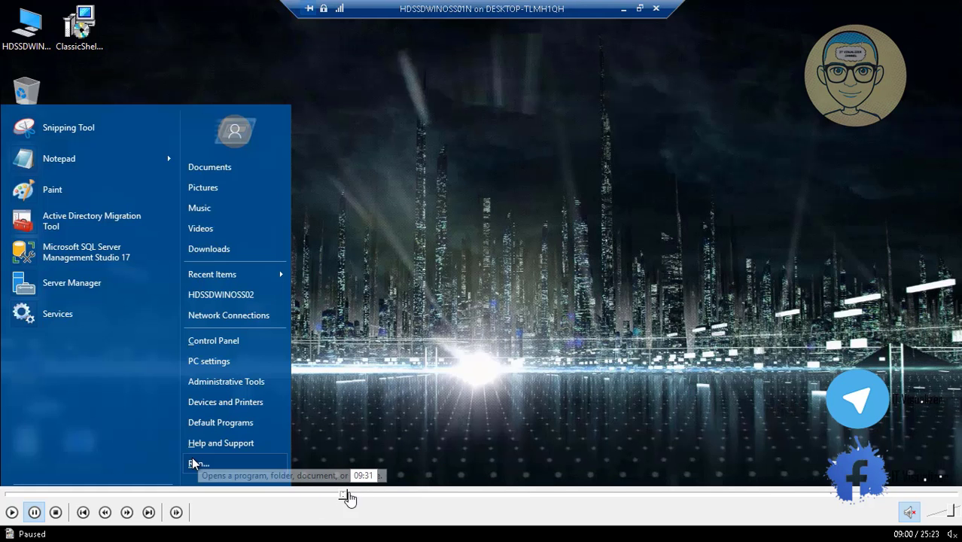
Advance past the Run dialog, gpupdate and AppData views to 13:10 in Hyper-V Manager.
left_click(354, 499)
left_click(366, 499)
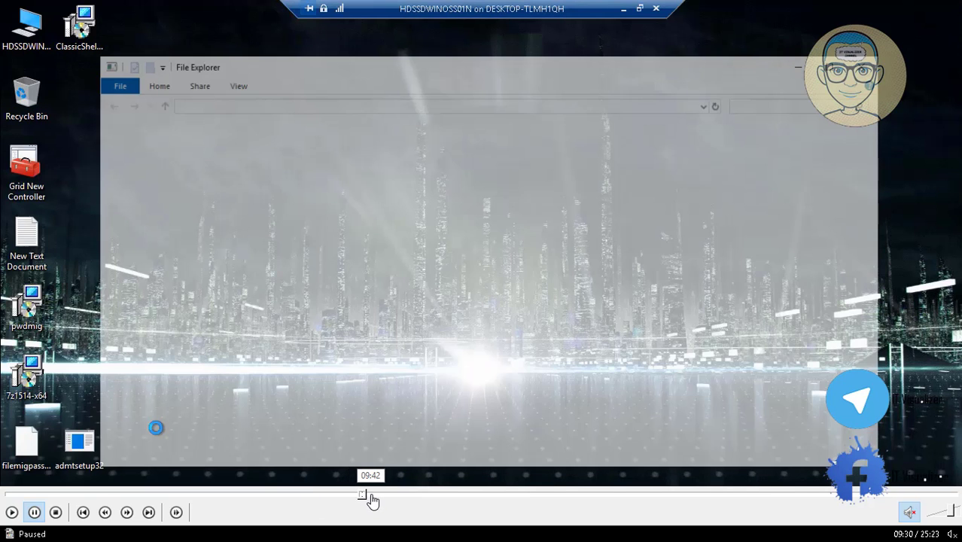
left_click(370, 499)
left_click(393, 499)
left_click(410, 499)
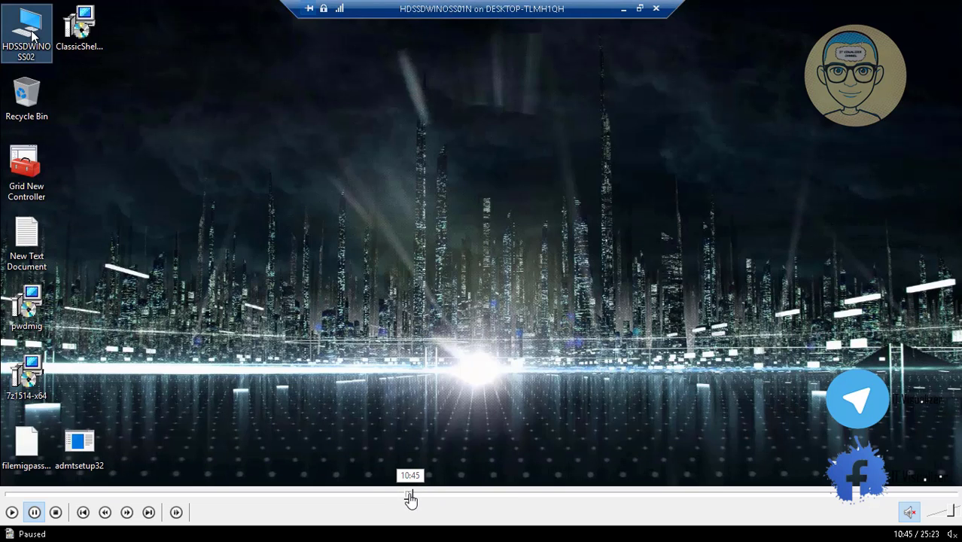
left_click(421, 499)
left_click(435, 499)
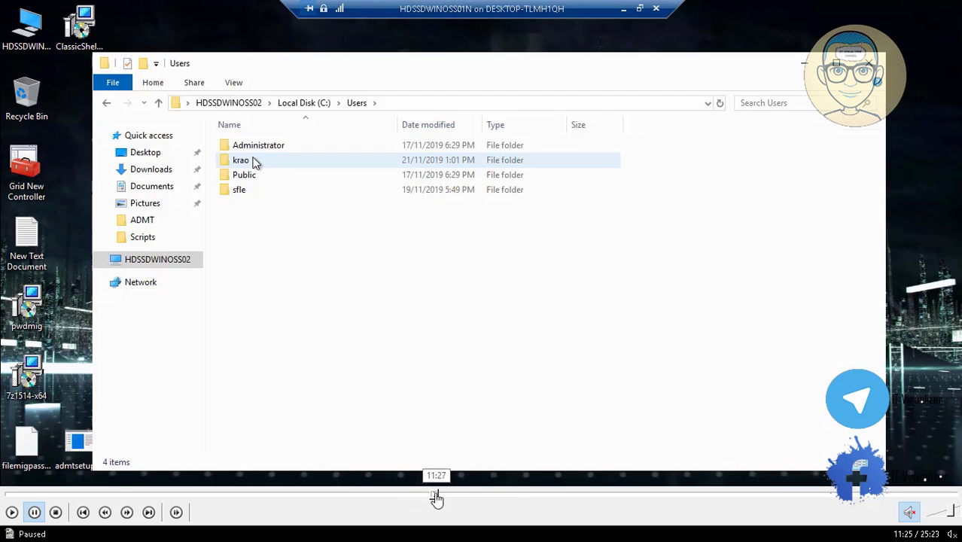
left_click(474, 499)
left_click(493, 498)
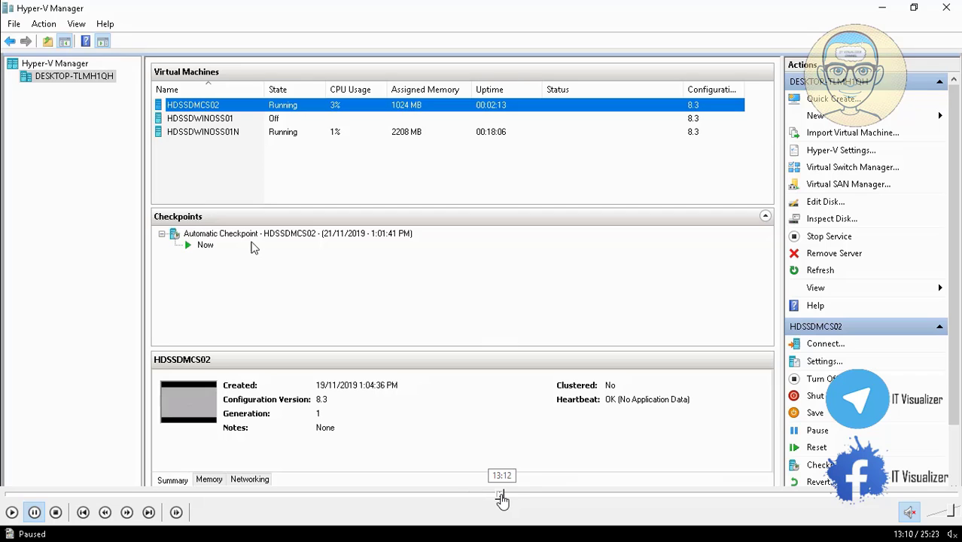
Seek past the client's sign-in and command window to 18:40, policy update completed.
left_click(515, 499)
left_click(533, 498)
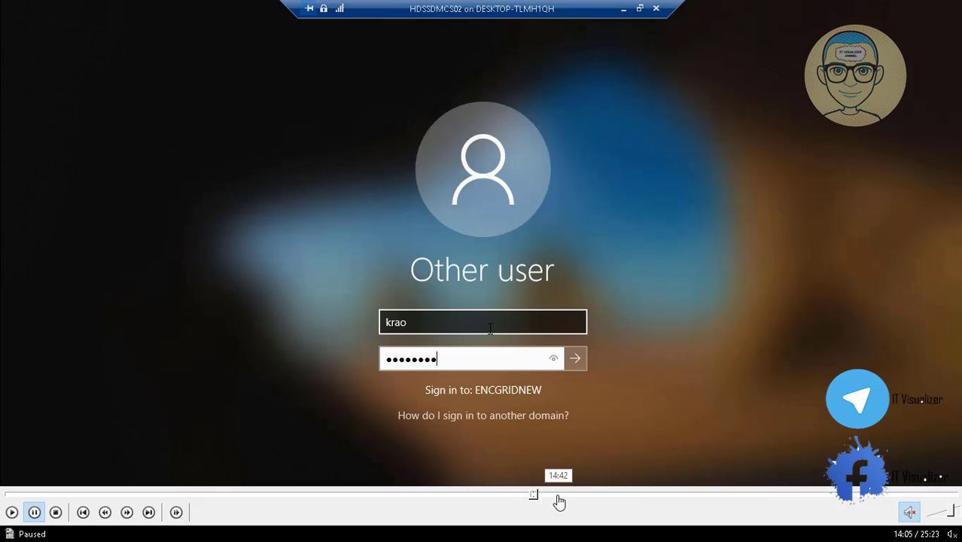
left_click(559, 499)
left_click(600, 498)
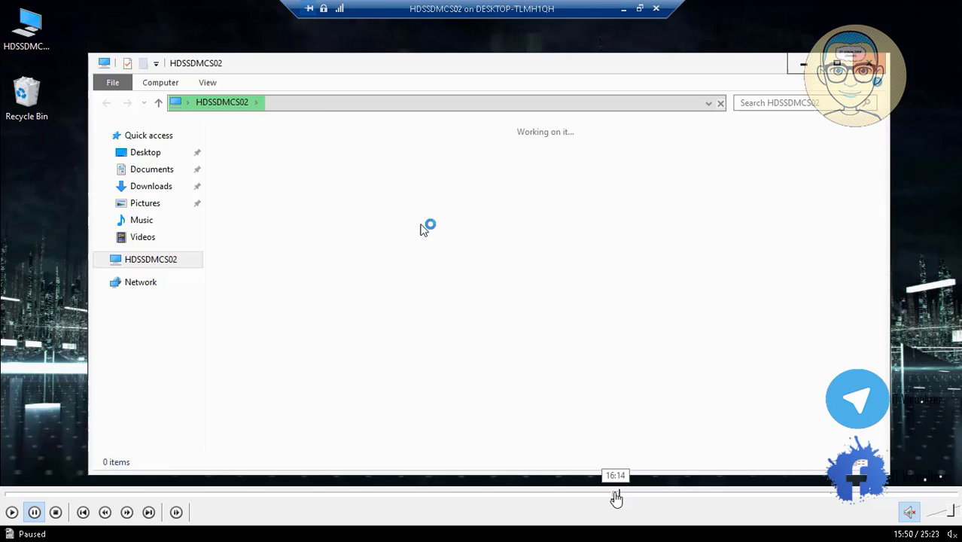
left_click(633, 499)
left_click(652, 498)
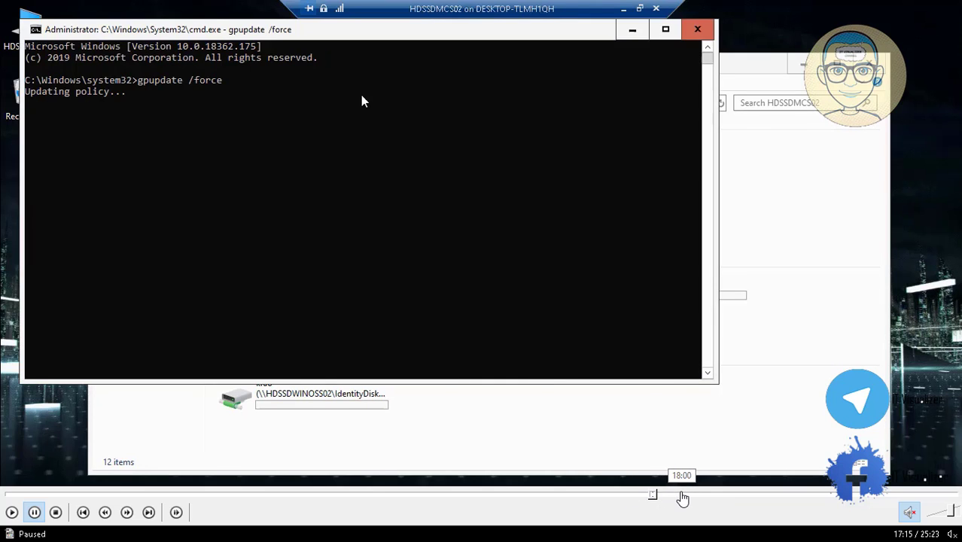
left_click(686, 498)
left_click(706, 499)
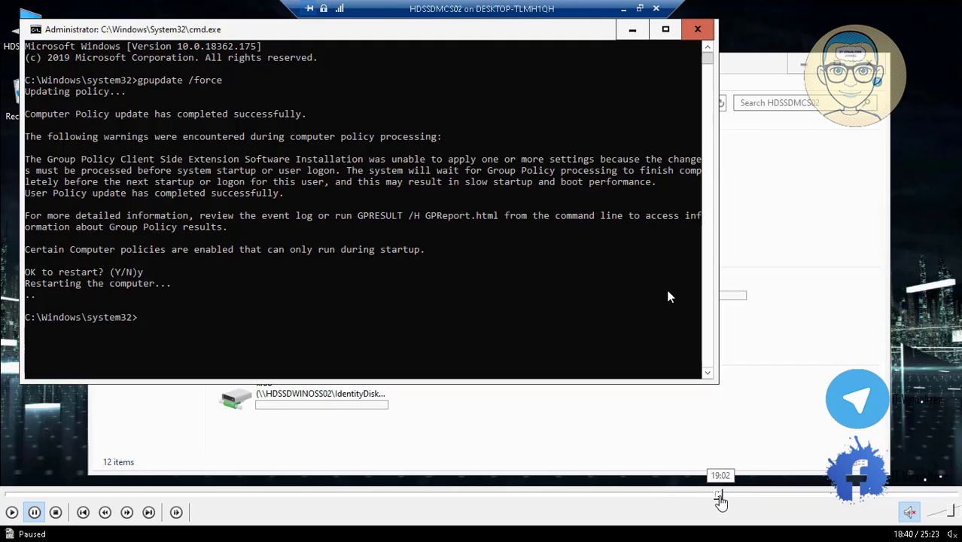
Continue past the restart and idlelogoff.exe error to 23:15, the client's desktop.
left_click(723, 499)
left_click(750, 498)
left_click(756, 499)
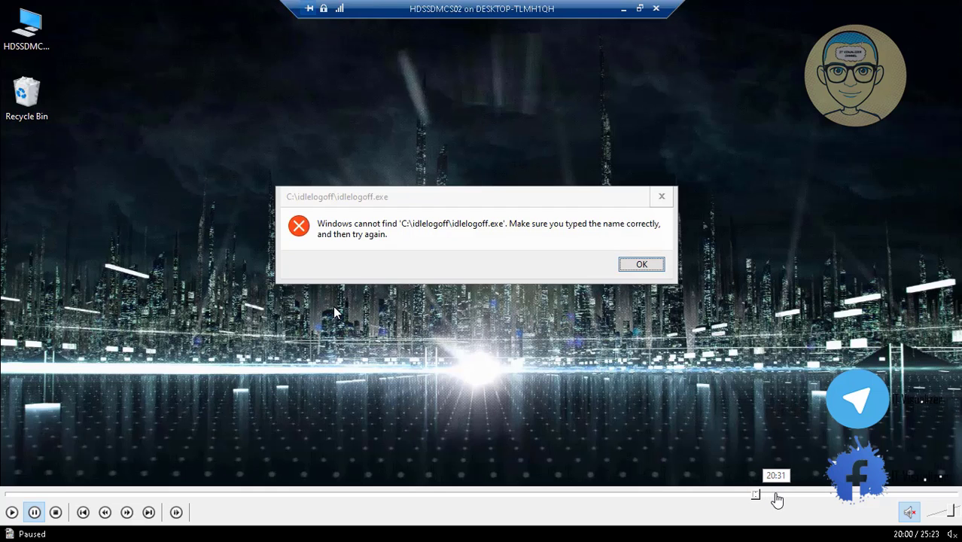
left_click(777, 499)
left_click(796, 499)
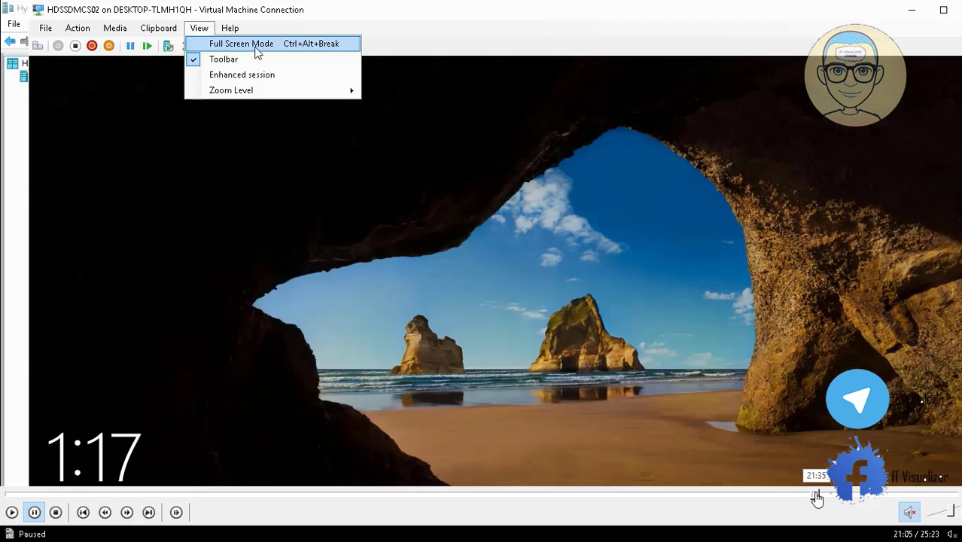
left_click(815, 499)
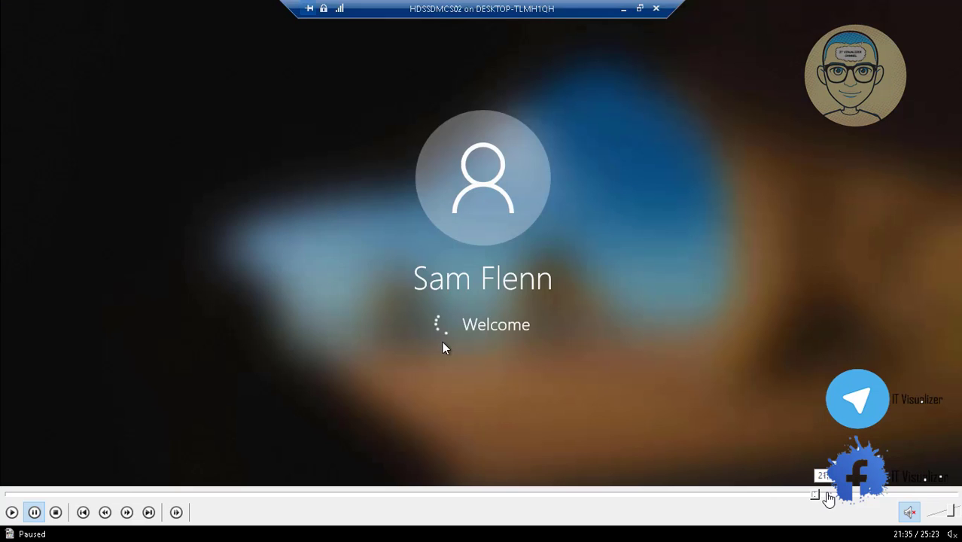
left_click(827, 498)
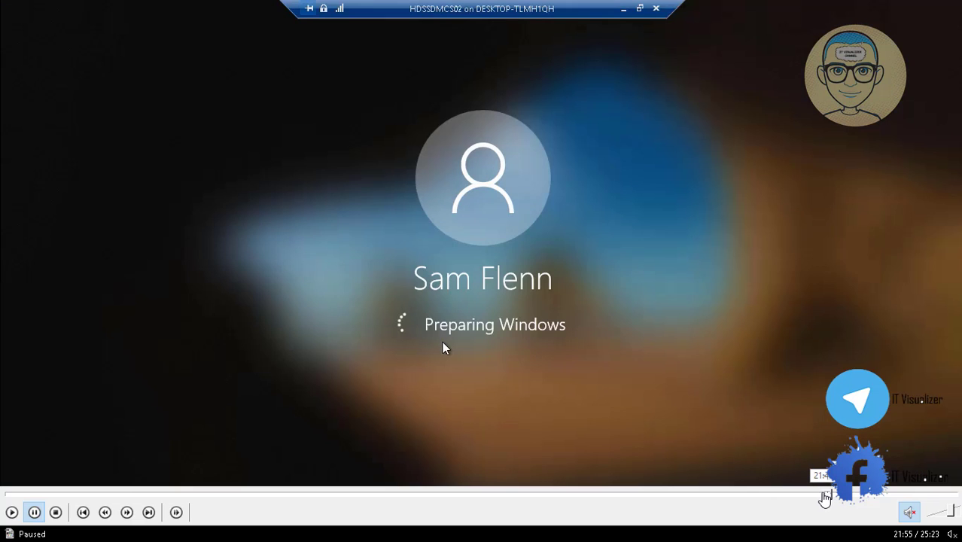
left_click(825, 498)
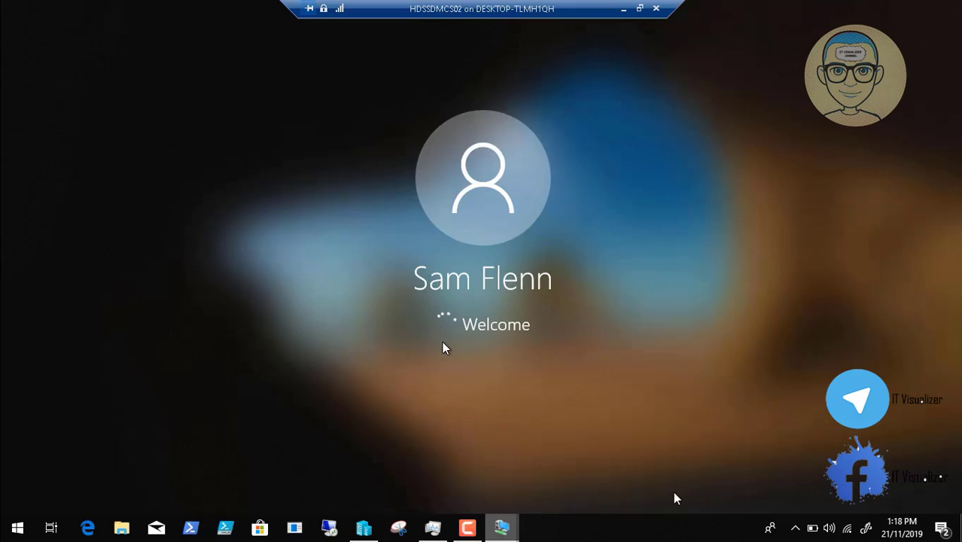
mouse_move(826, 511)
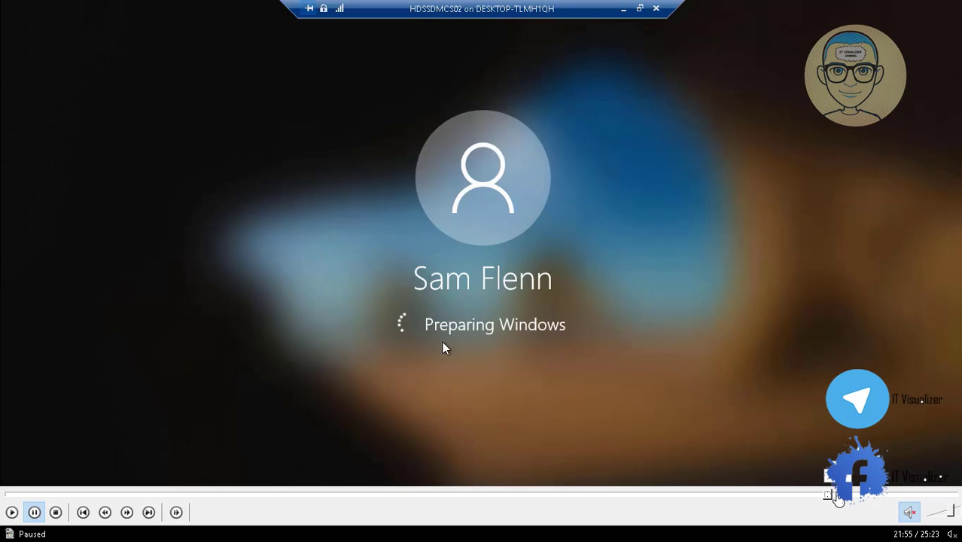
left_click(837, 495)
left_click(853, 495)
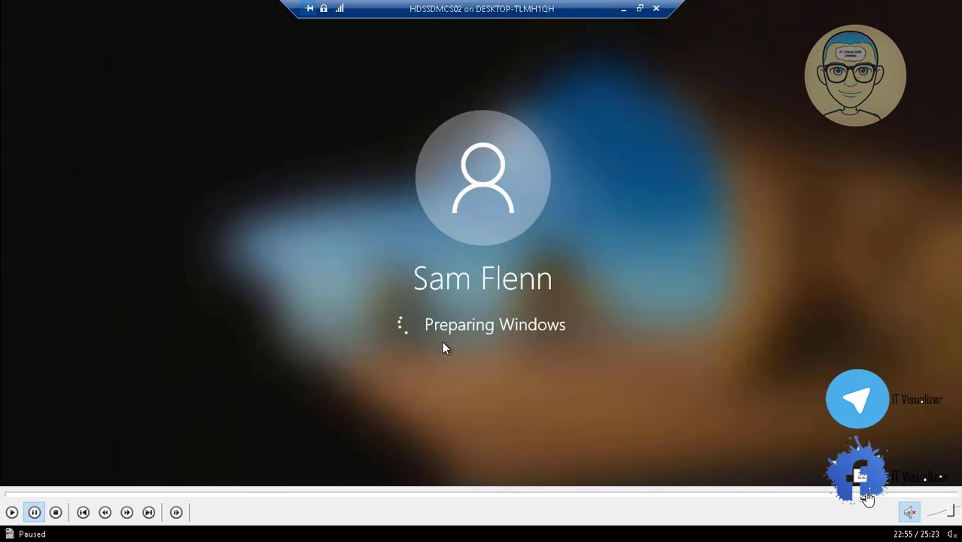
left_click(878, 494)
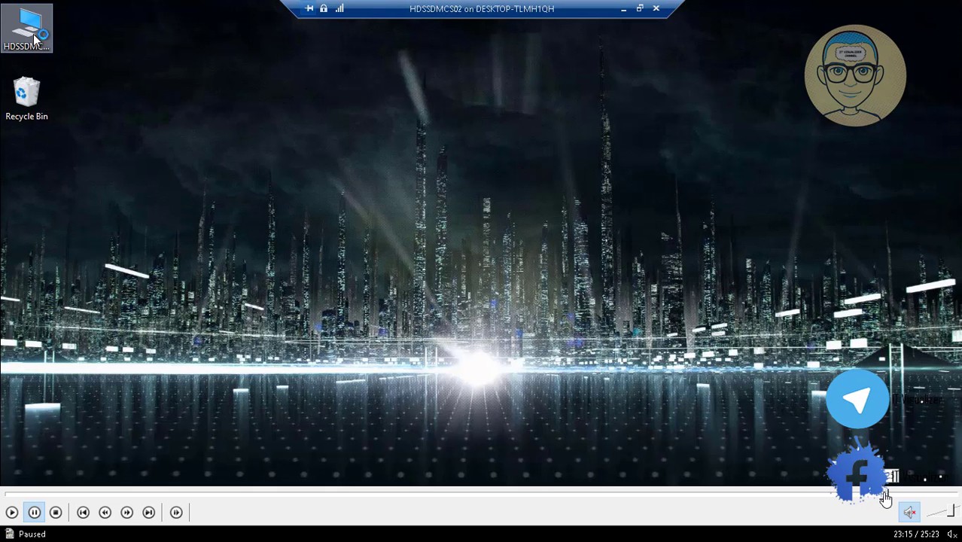
Seek through the 23:40 mapped network drives and 24:30 lock screen to the 25:23 end.
left_click(884, 494)
left_click(893, 495)
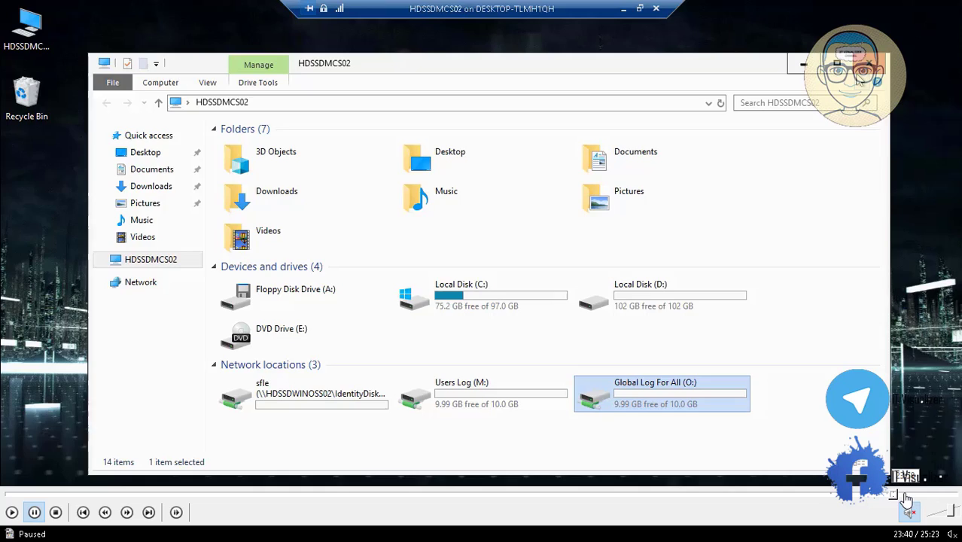
left_click(908, 496)
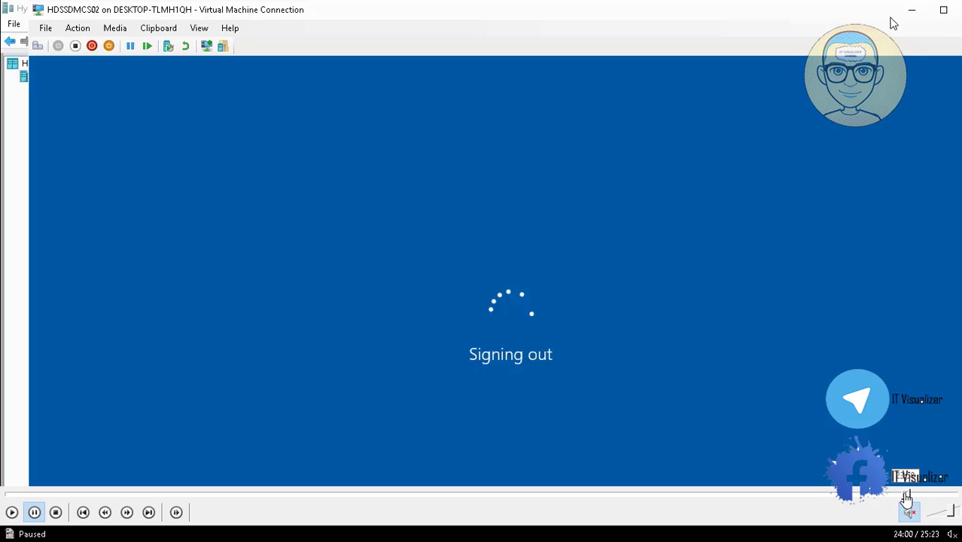
left_click(917, 497)
left_click(926, 497)
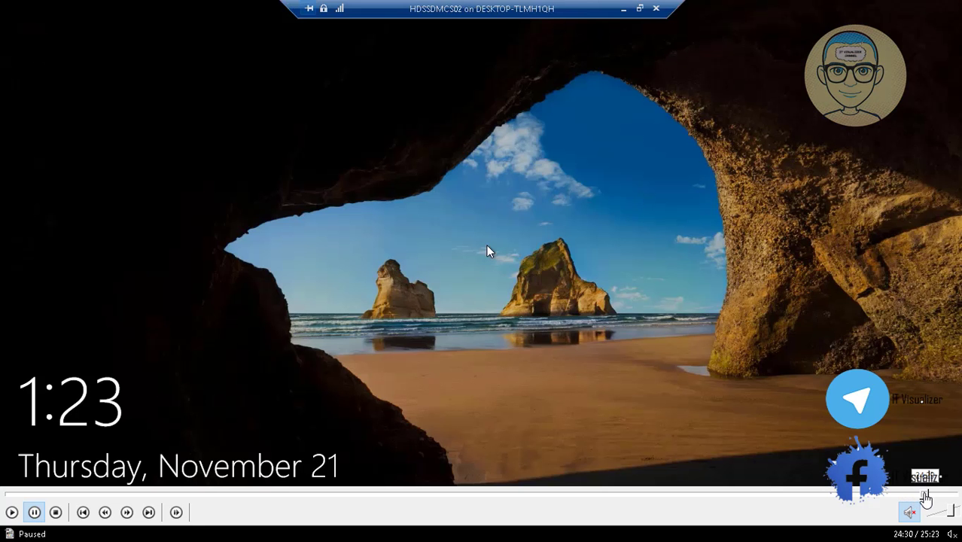
left_click(935, 497)
left_click(946, 497)
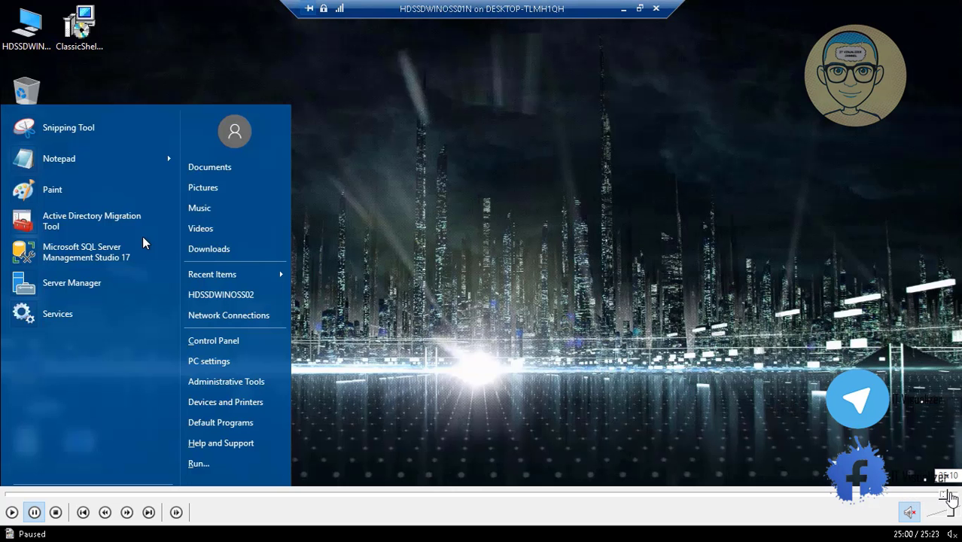
left_click(955, 498)
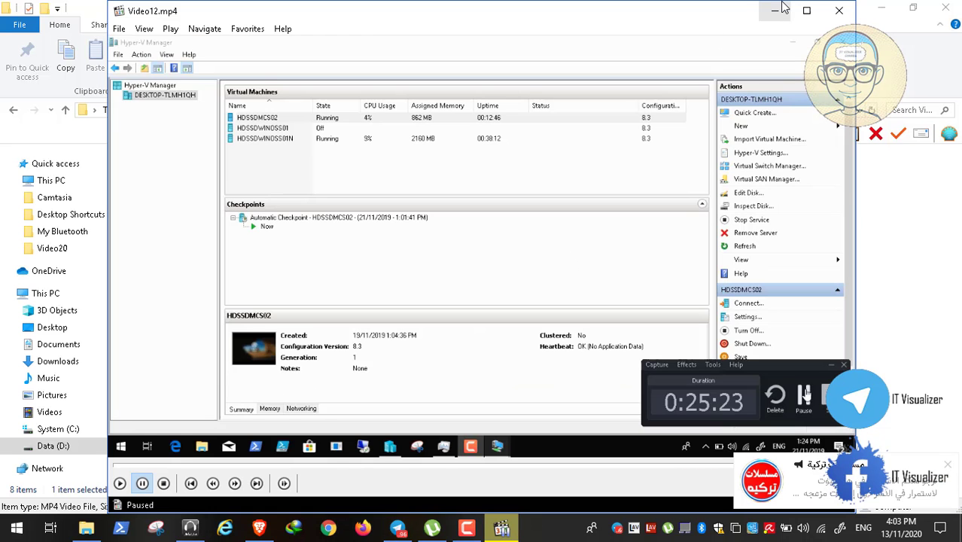
Dismiss the notification, then close the Video12.mp4 player and its Explorer folder window.
left_click(947, 465)
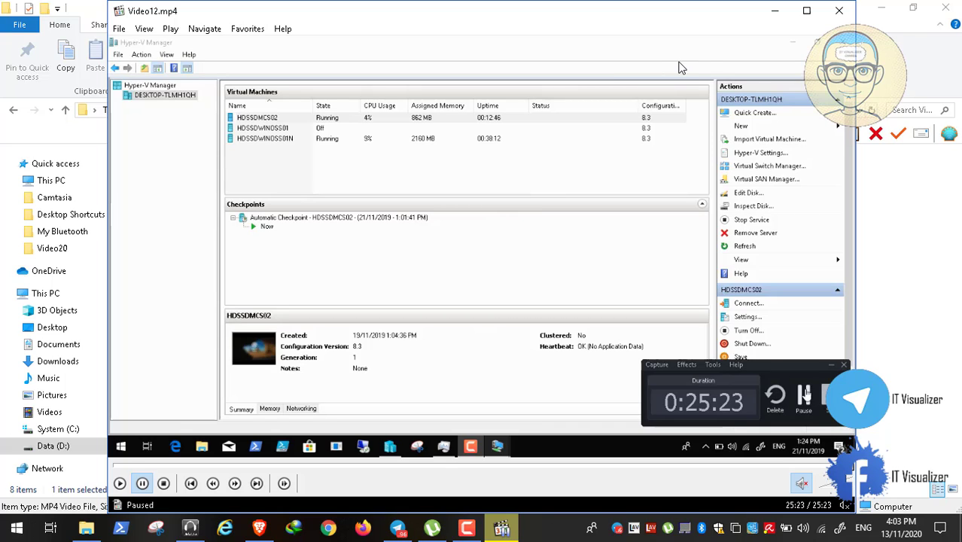
left_click(839, 10)
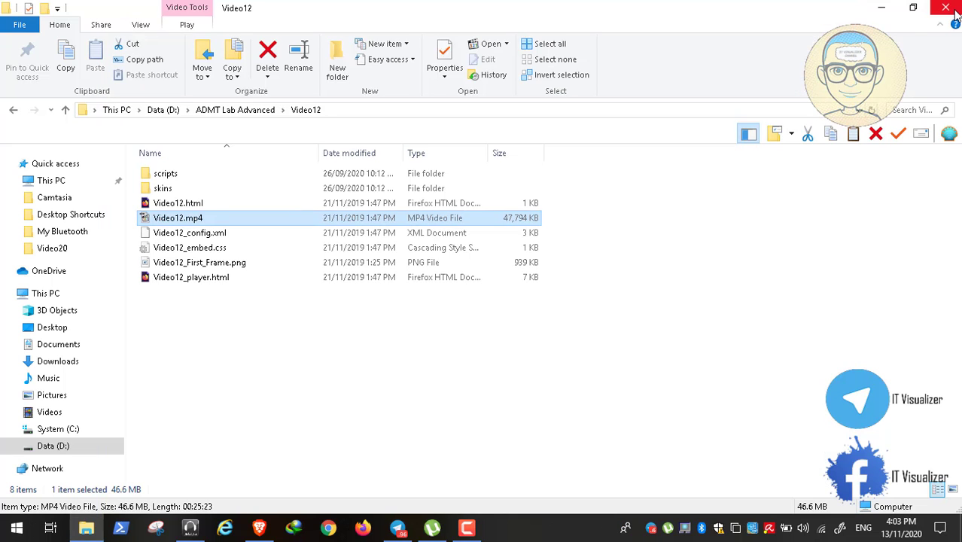
left_click(947, 9)
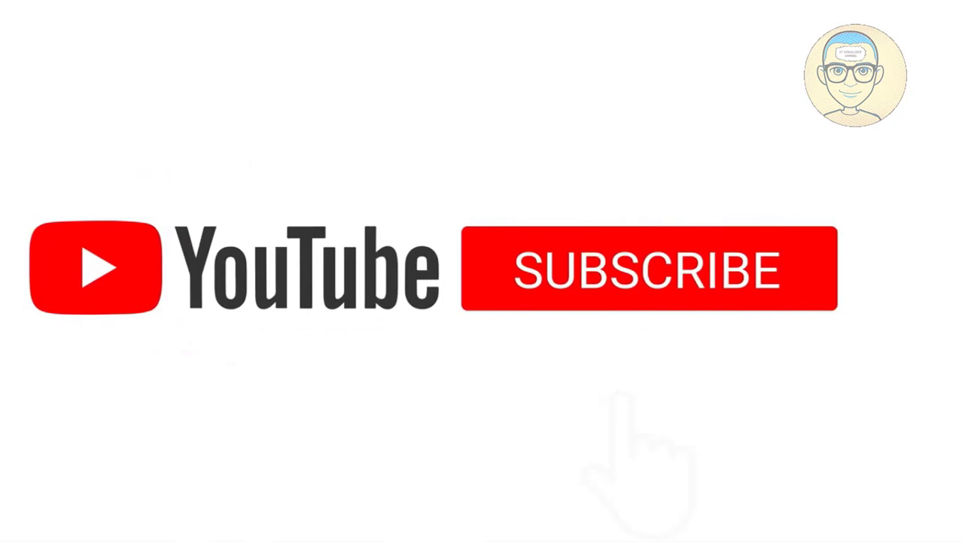